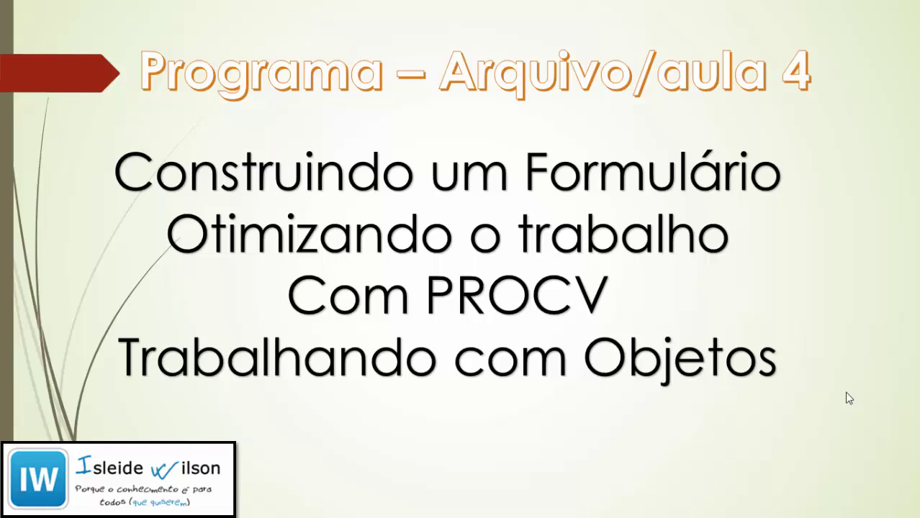
# - Switch from the PowerPoint slideshow to the aulas(4).xlsx receipt form in Excel
pyautogui.hotkey('alt', 'Tab')
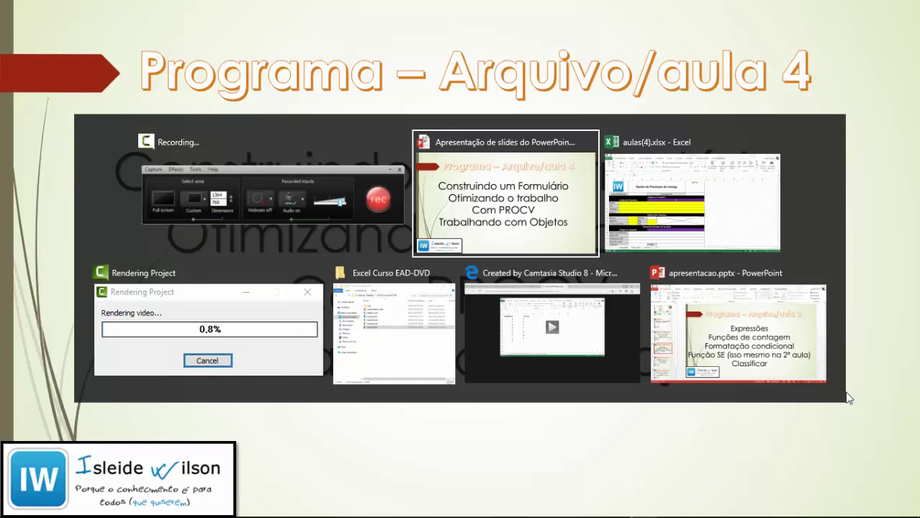
pyautogui.hotkey('alt', 'Tab')
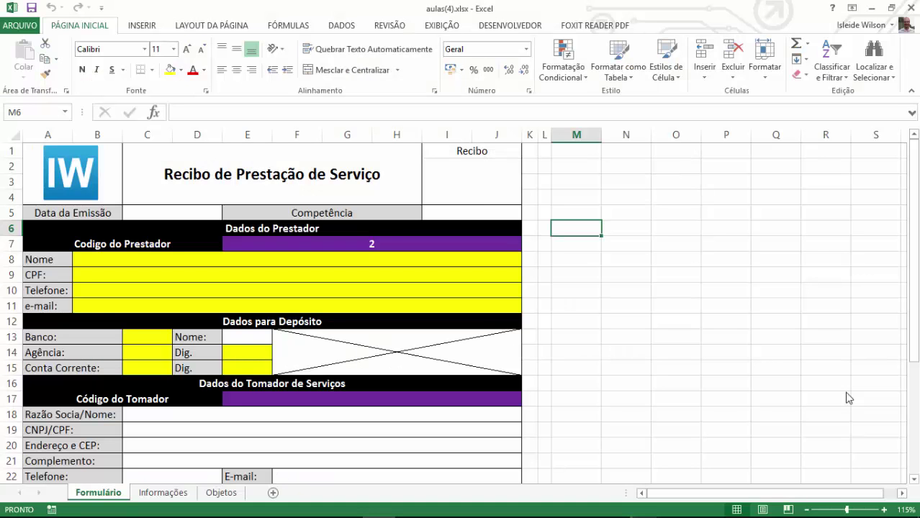
pyautogui.click(580, 321)
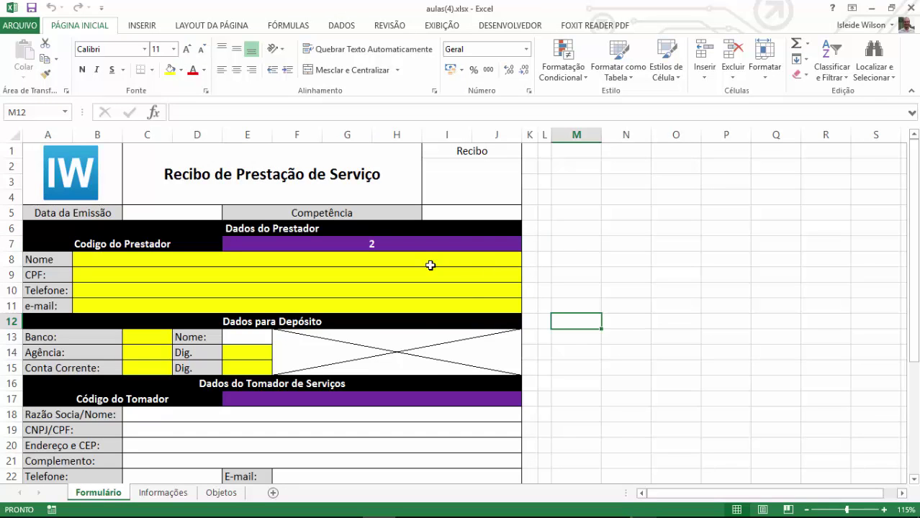
pyautogui.scroll(-1, 429, 268)
pyautogui.scroll(-2, 429, 281)
pyautogui.scroll(-2, 429, 284)
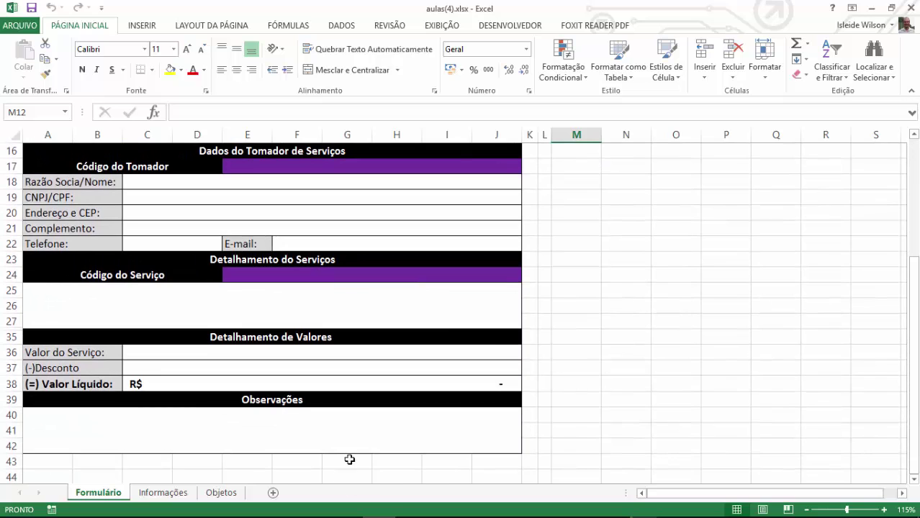
pyautogui.scroll(3, 350, 459)
pyautogui.scroll(2, 350, 459)
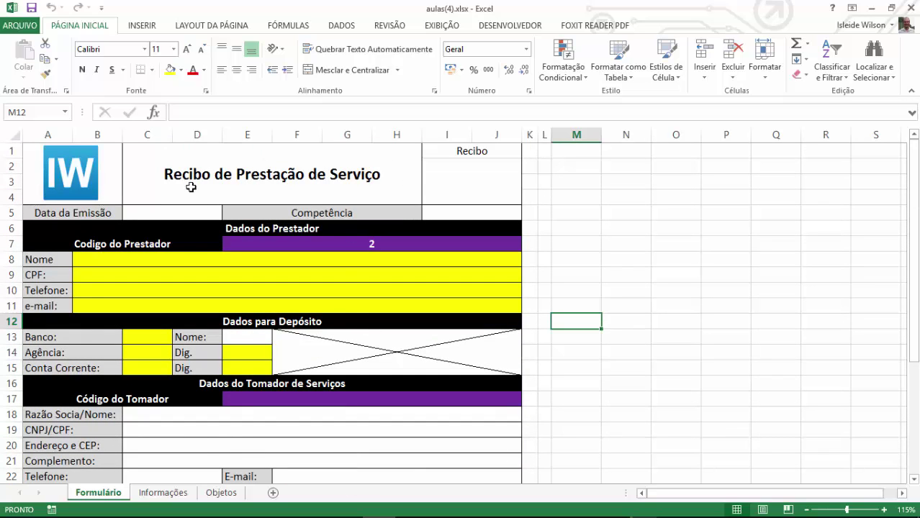
pyautogui.scroll(-3, 368, 318)
pyautogui.scroll(-3, 376, 322)
pyautogui.scroll(3, 383, 327)
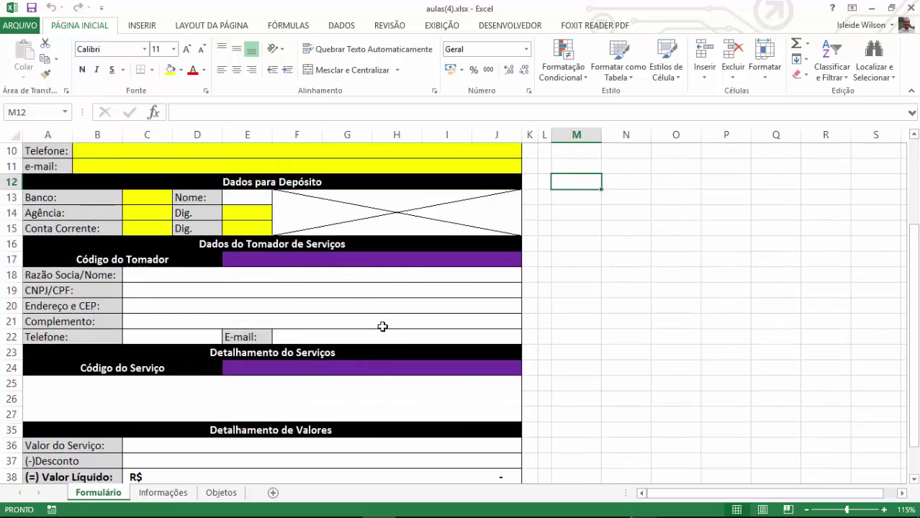
pyautogui.scroll(3, 382, 327)
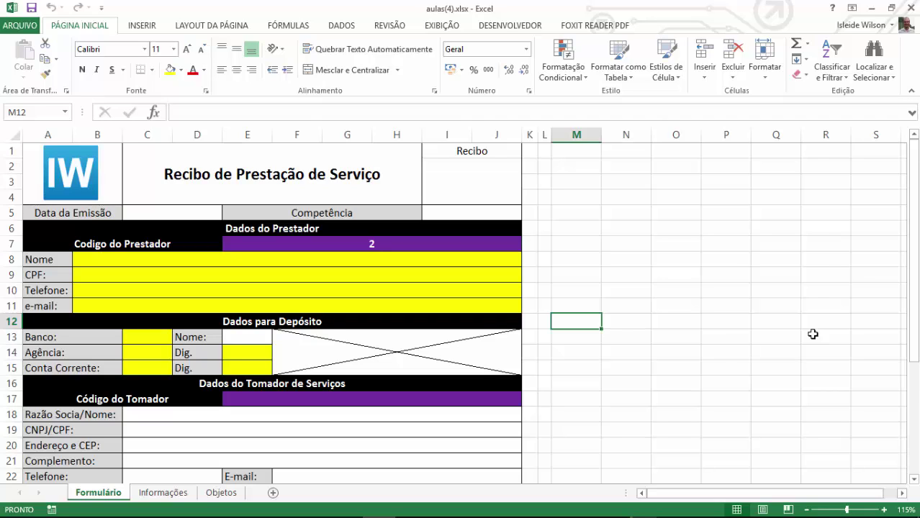
pyautogui.click(562, 167)
pyautogui.click(564, 149)
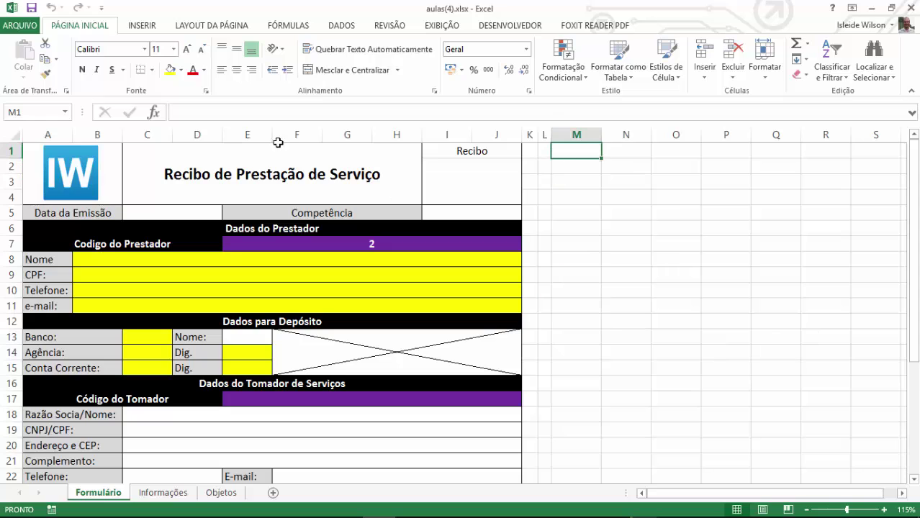
pyautogui.click(144, 162)
pyautogui.click(149, 212)
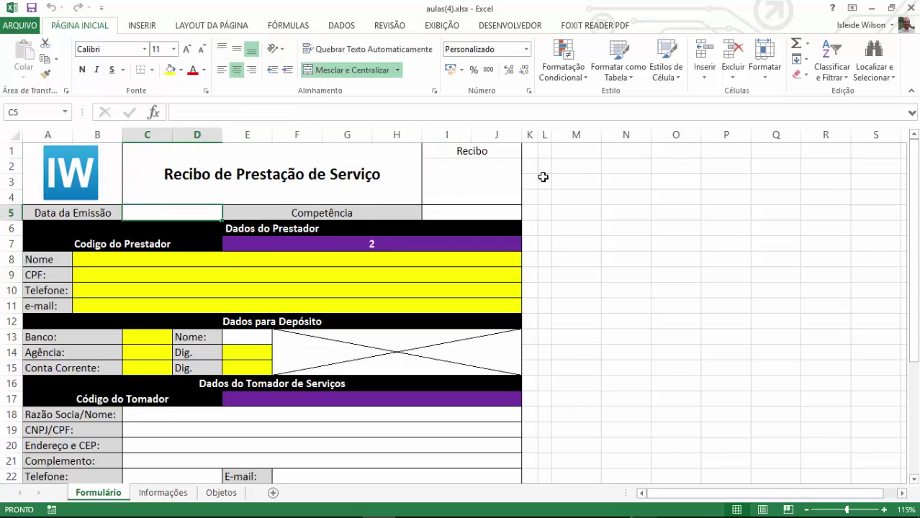
pyautogui.click(493, 190)
pyautogui.click(409, 248)
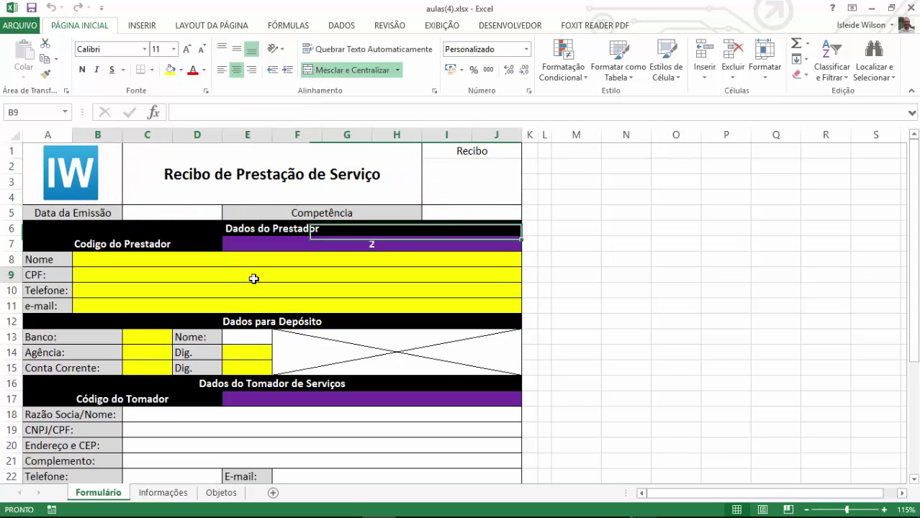
pyautogui.moveTo(241, 258); pyautogui.dragTo(240, 305)
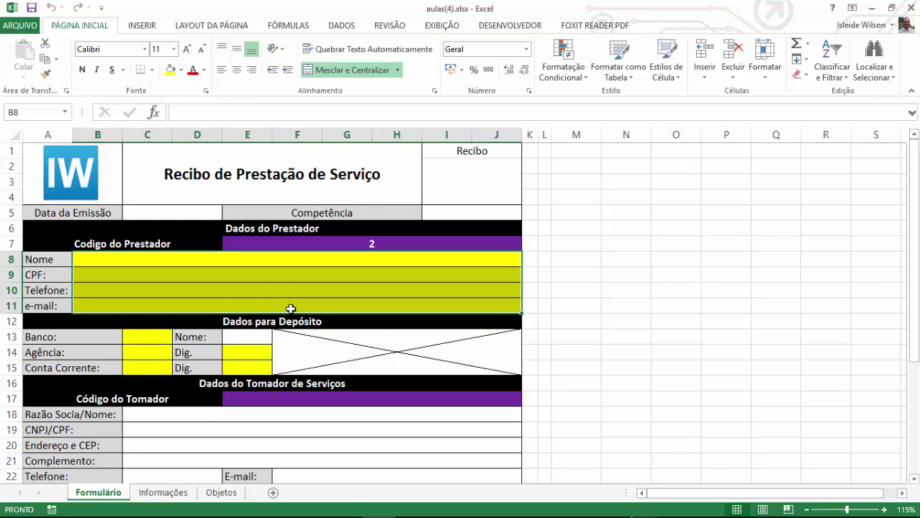
pyautogui.click(382, 360)
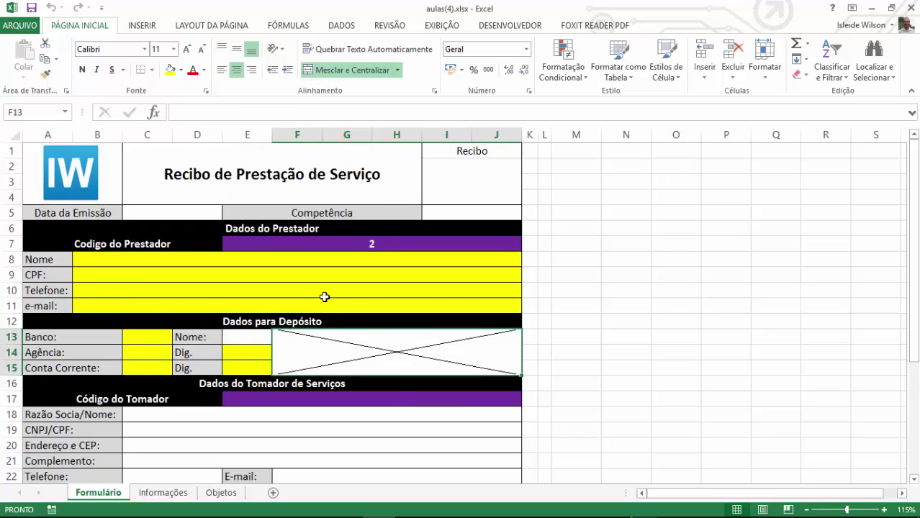
pyautogui.scroll(-4, 324, 299)
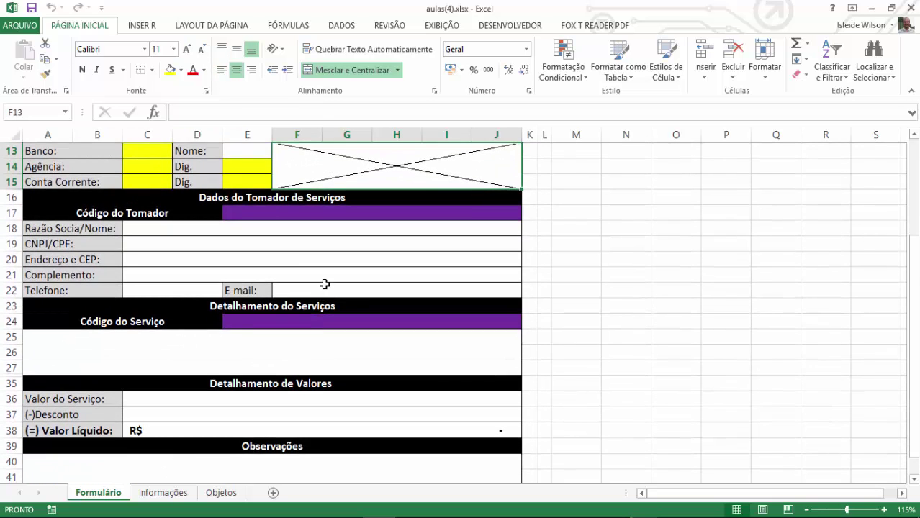
pyautogui.scroll(-2, 324, 284)
pyautogui.scroll(3, 540, 246)
pyautogui.scroll(2, 509, 248)
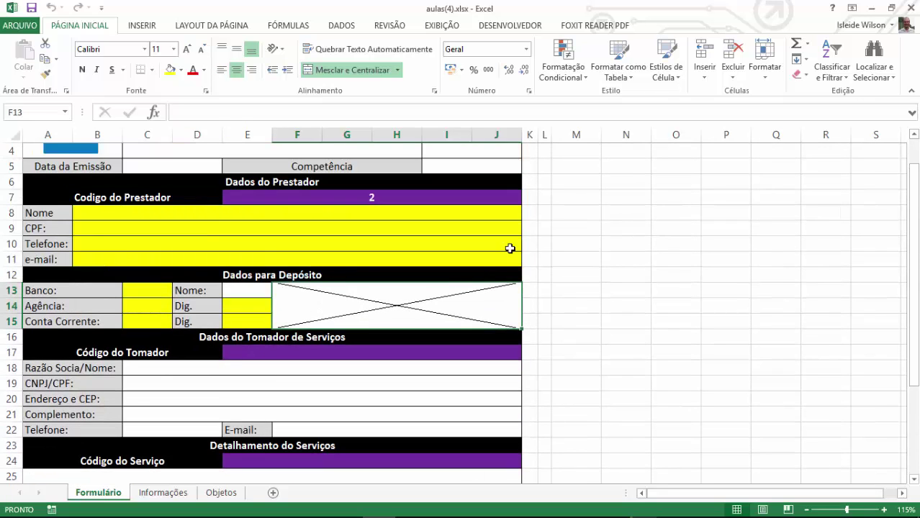
pyautogui.scroll(1, 556, 250)
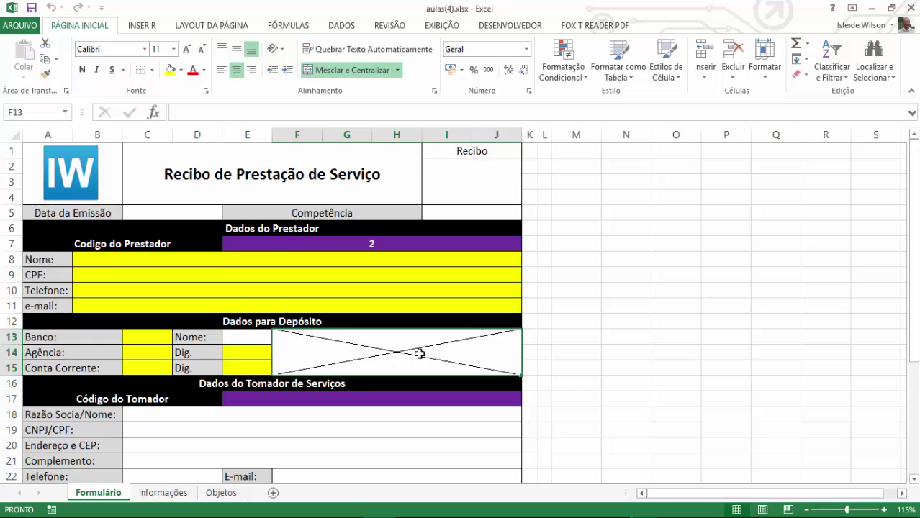
pyautogui.moveTo(288, 258); pyautogui.dragTo(288, 302)
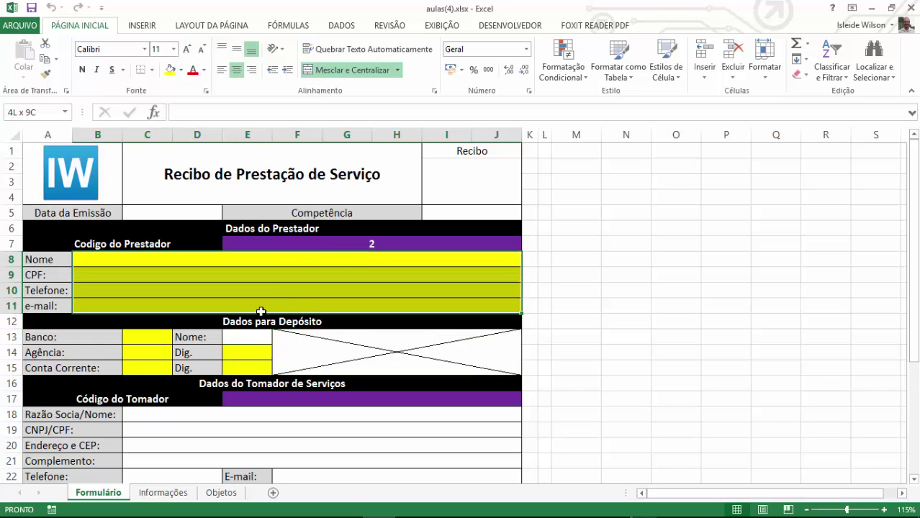
pyautogui.moveTo(165, 346); pyautogui.dragTo(171, 366)
pyautogui.moveTo(232, 351); pyautogui.dragTo(236, 367)
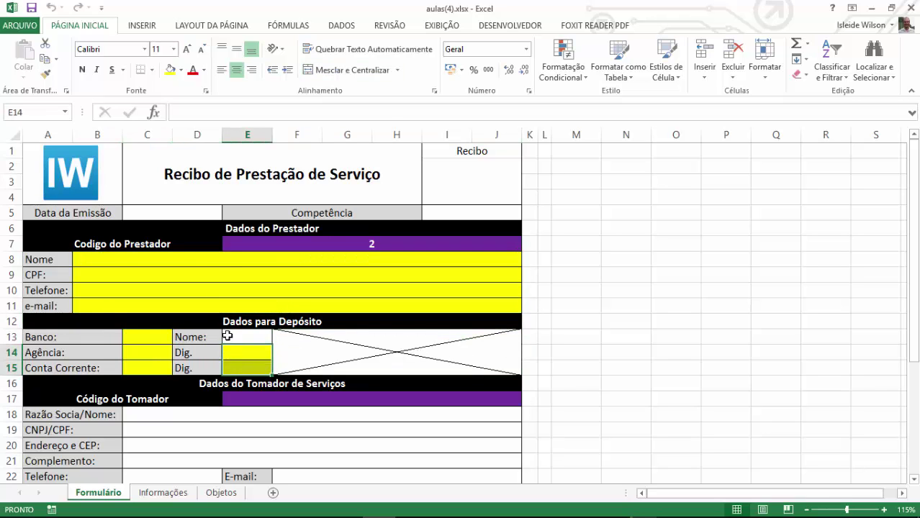
pyautogui.moveTo(227, 255); pyautogui.dragTo(227, 303)
pyautogui.moveTo(148, 338); pyautogui.dragTo(151, 367)
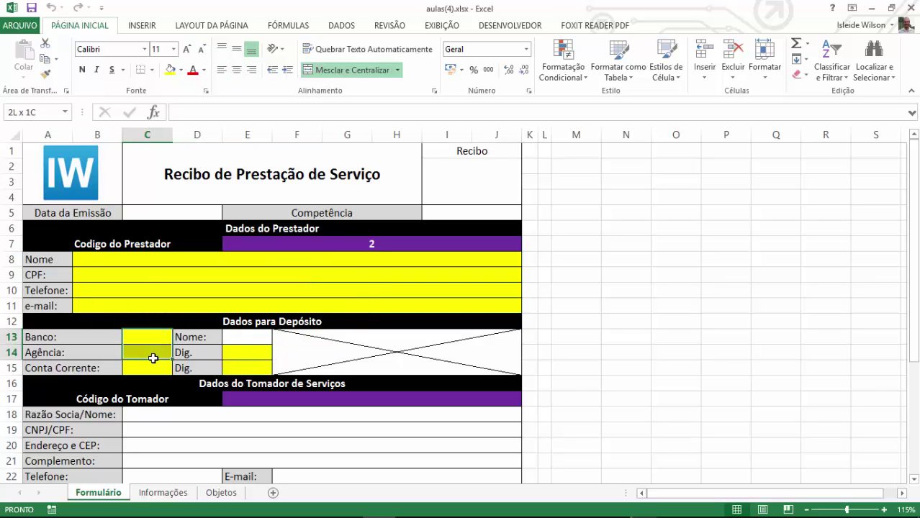
pyautogui.moveTo(232, 353); pyautogui.dragTo(232, 367)
pyautogui.scroll(-2, 288, 278)
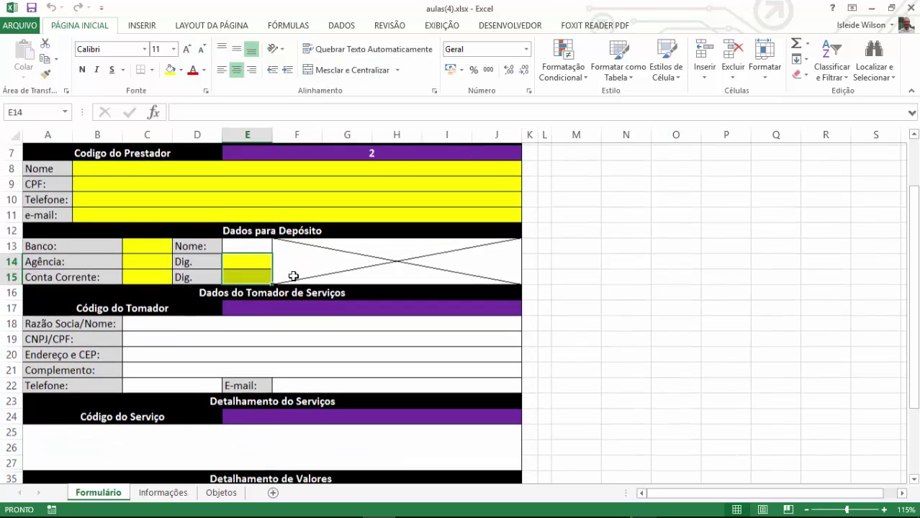
pyautogui.moveTo(305, 325); pyautogui.dragTo(304, 381)
pyautogui.scroll(-2, 301, 371)
pyautogui.scroll(-1, 291, 317)
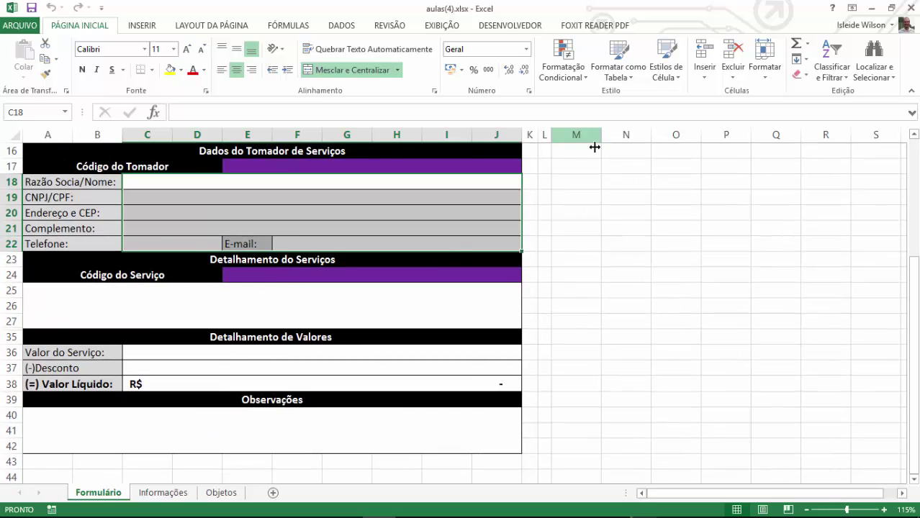
pyautogui.scroll(4, 574, 241)
pyautogui.scroll(1, 573, 242)
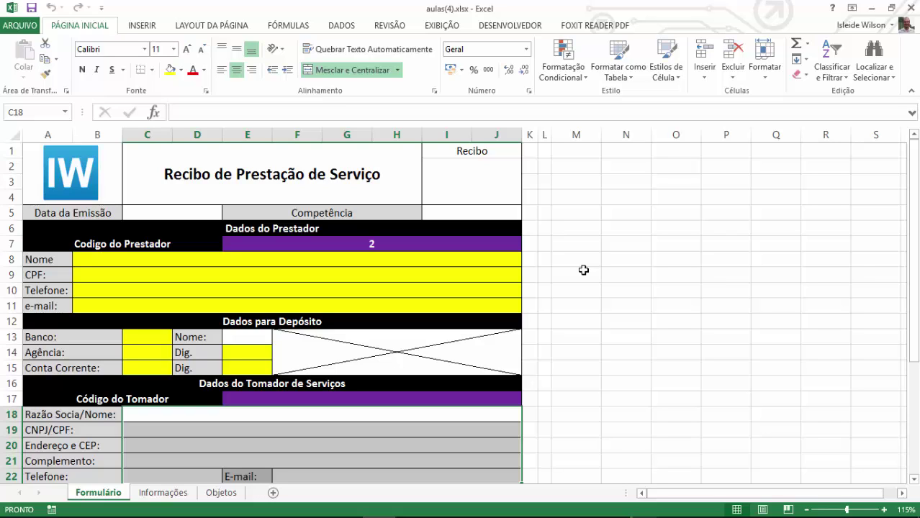
pyautogui.click(681, 307)
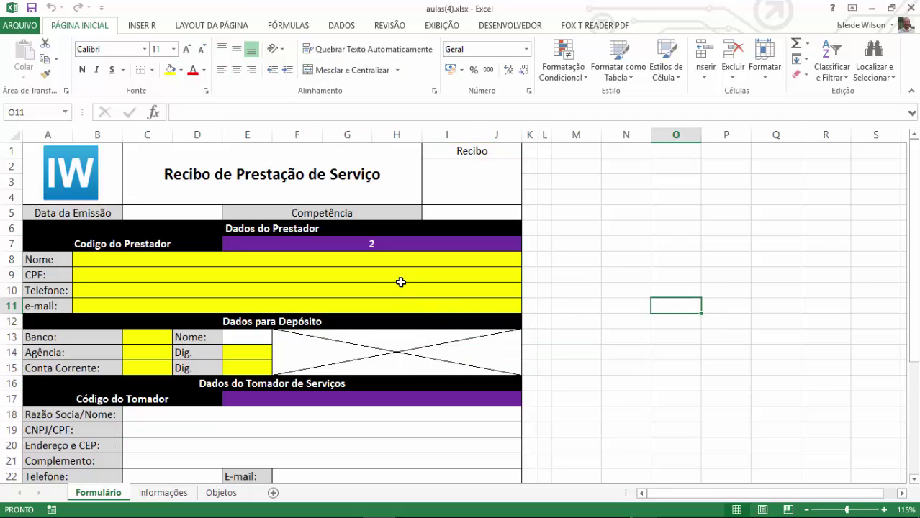
pyautogui.scroll(-2, 401, 283)
pyautogui.scroll(-3, 405, 282)
pyautogui.scroll(-1, 421, 272)
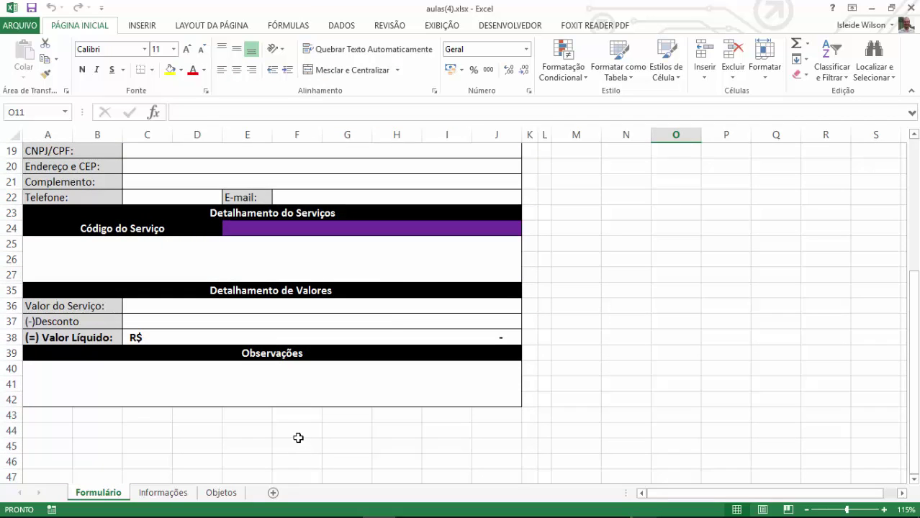
pyautogui.scroll(1, 295, 432)
pyautogui.scroll(5, 297, 429)
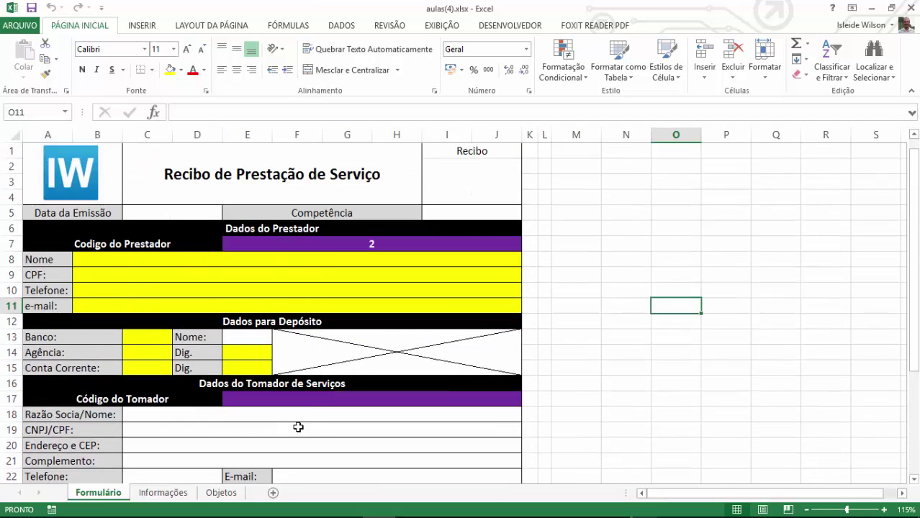
pyautogui.click(335, 240)
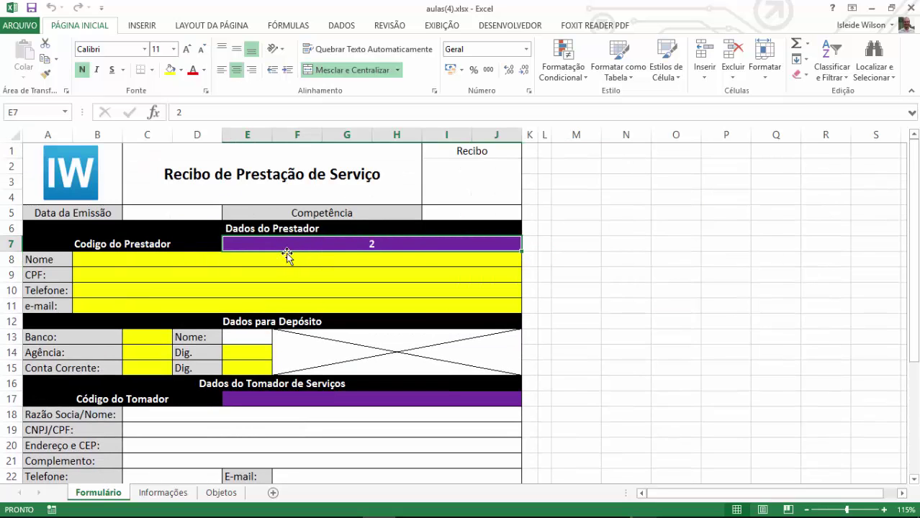
pyautogui.click(142, 347)
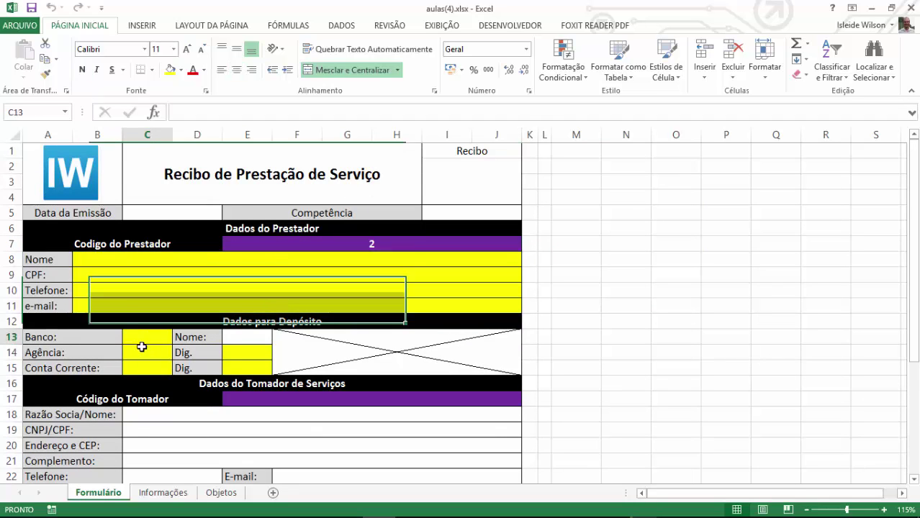
pyautogui.click(248, 352)
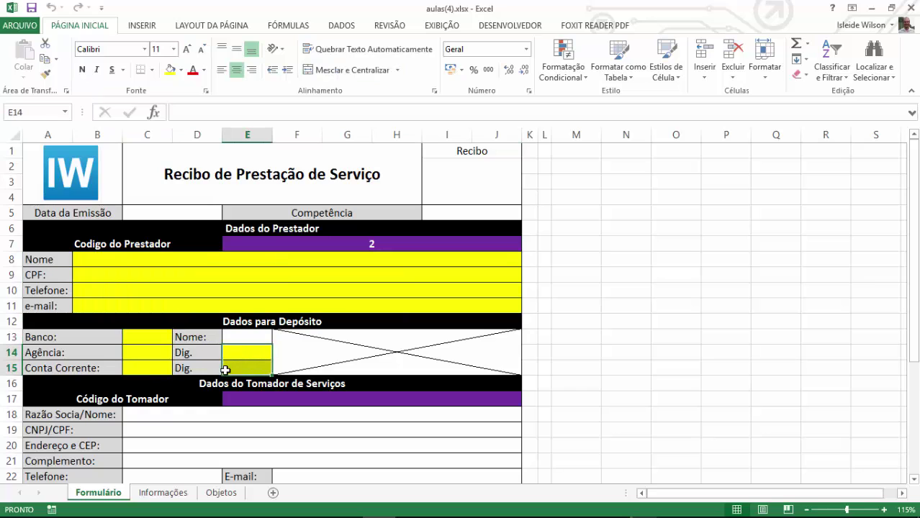
pyautogui.click(106, 260)
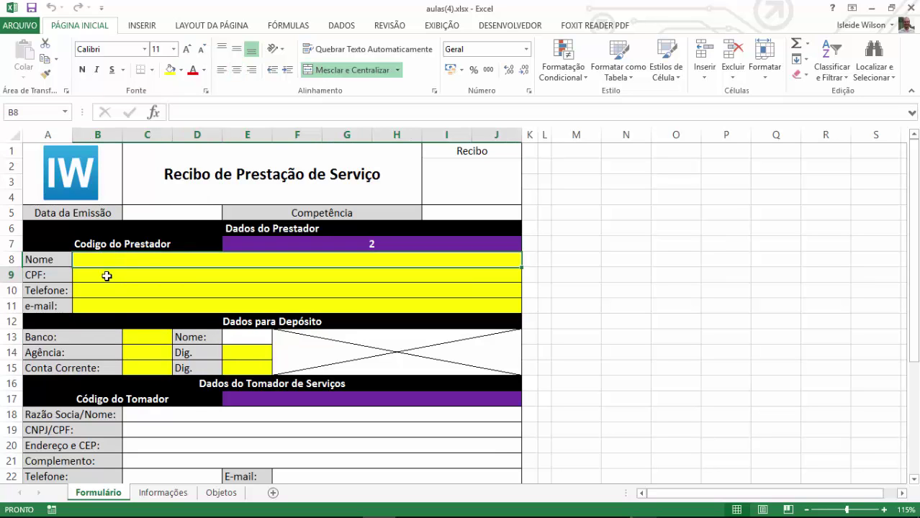
pyautogui.click(106, 276)
pyautogui.click(104, 290)
pyautogui.click(109, 318)
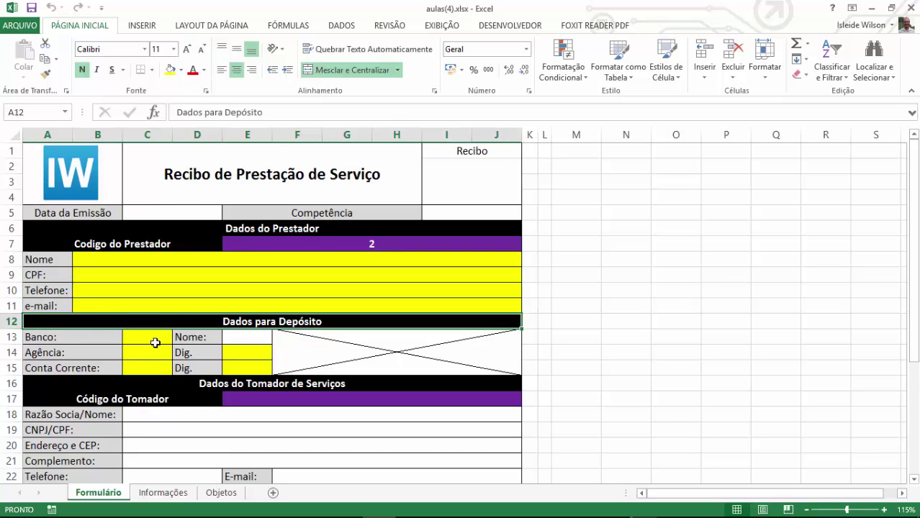
pyautogui.moveTo(155, 343); pyautogui.dragTo(155, 361)
pyautogui.click(242, 350)
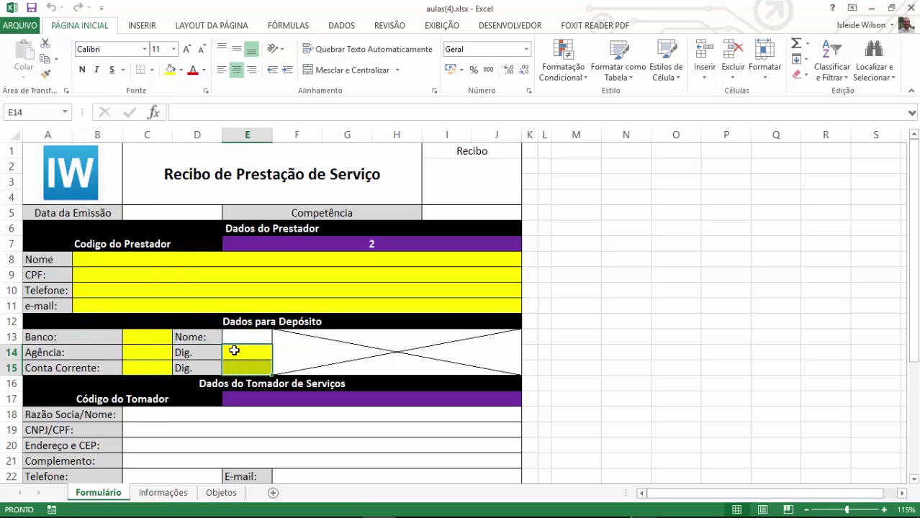
pyautogui.click(282, 229)
pyautogui.click(365, 244)
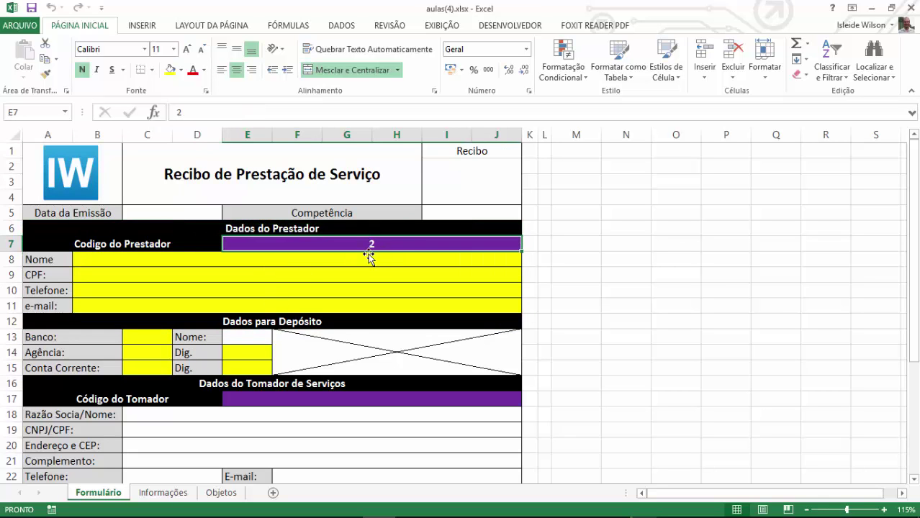
pyautogui.scroll(-1, 361, 225)
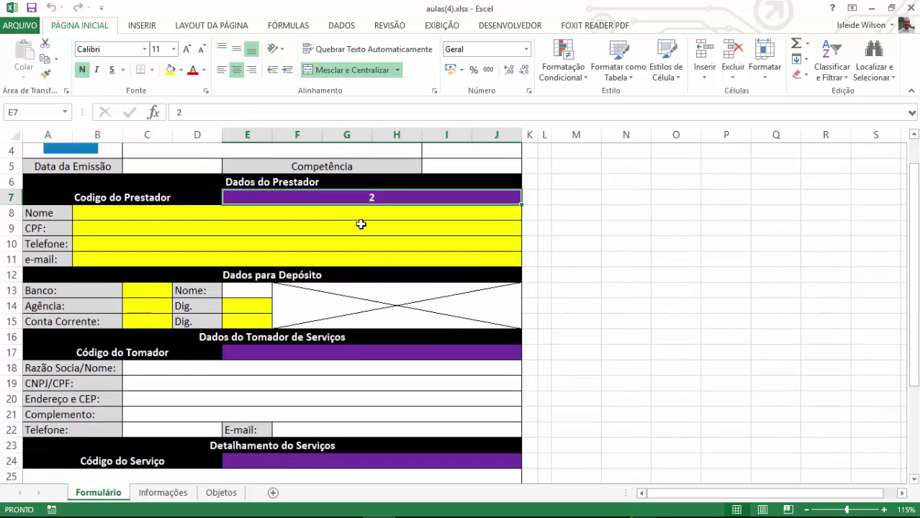
pyautogui.scroll(-2, 361, 224)
pyautogui.click(310, 258)
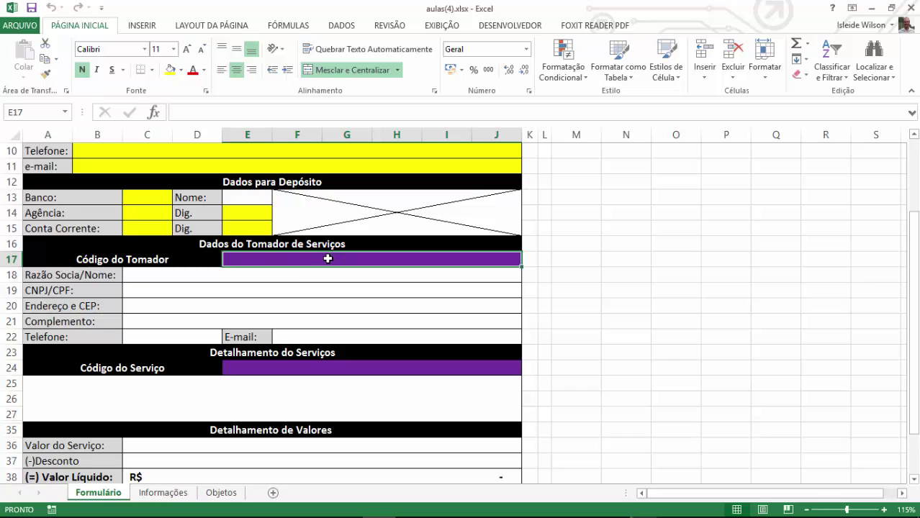
pyautogui.moveTo(298, 274); pyautogui.dragTo(203, 321)
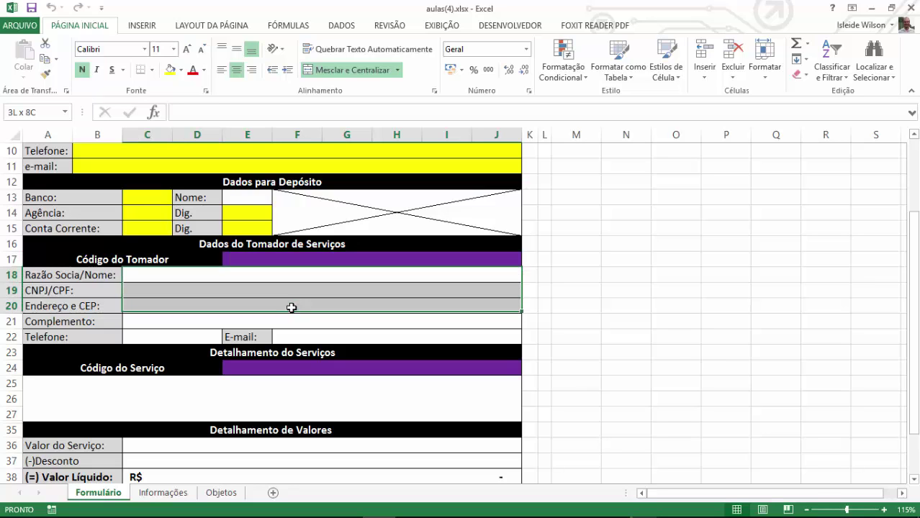
pyautogui.click(196, 338)
pyautogui.moveTo(266, 275); pyautogui.dragTo(250, 317)
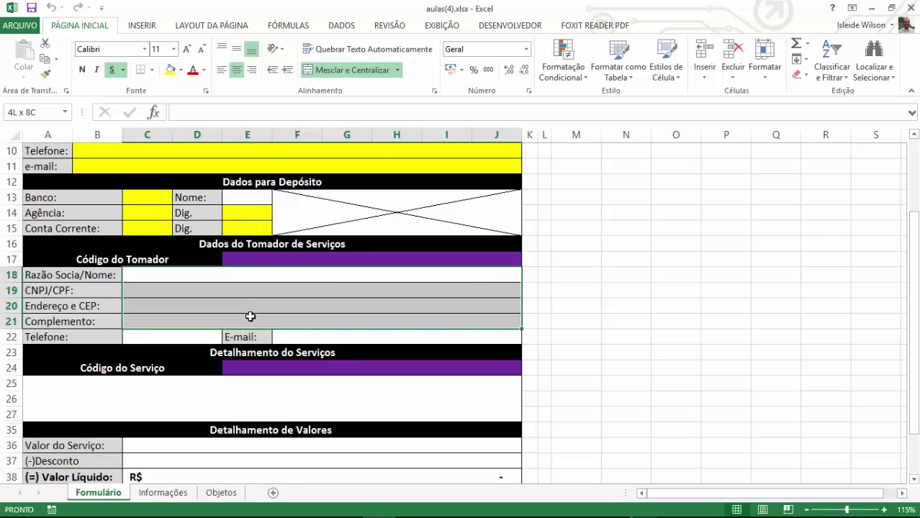
pyautogui.scroll(-2, 252, 314)
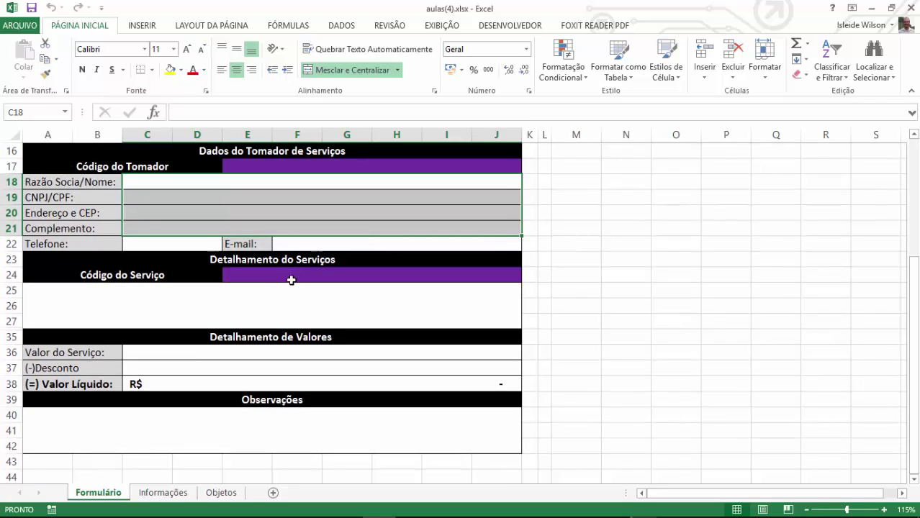
pyautogui.click(291, 280)
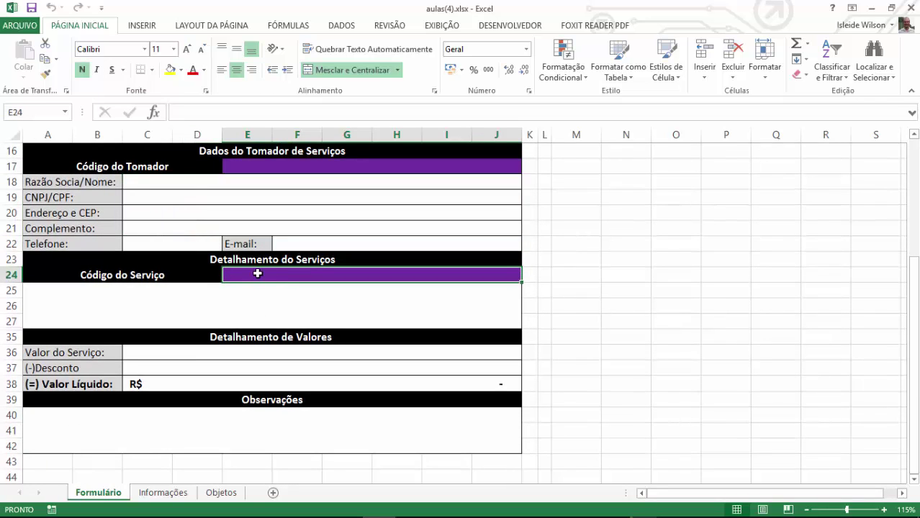
pyautogui.click(218, 314)
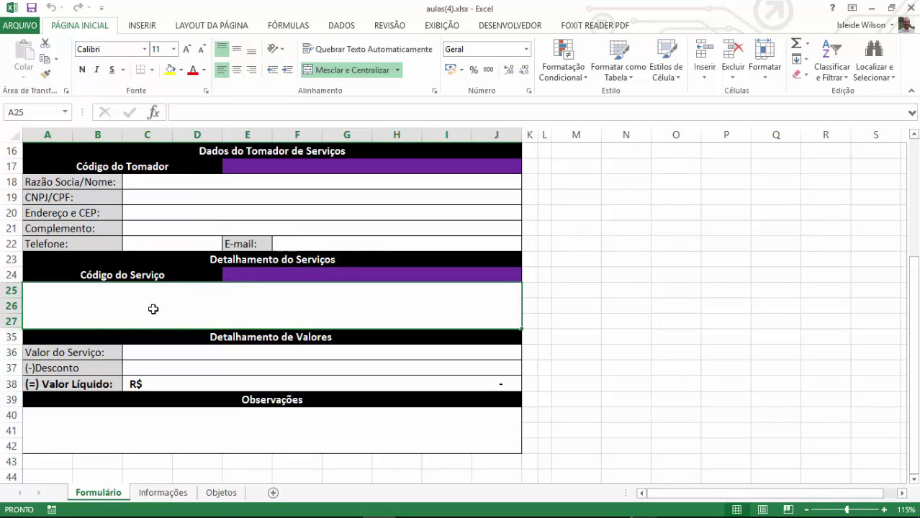
pyautogui.click(206, 353)
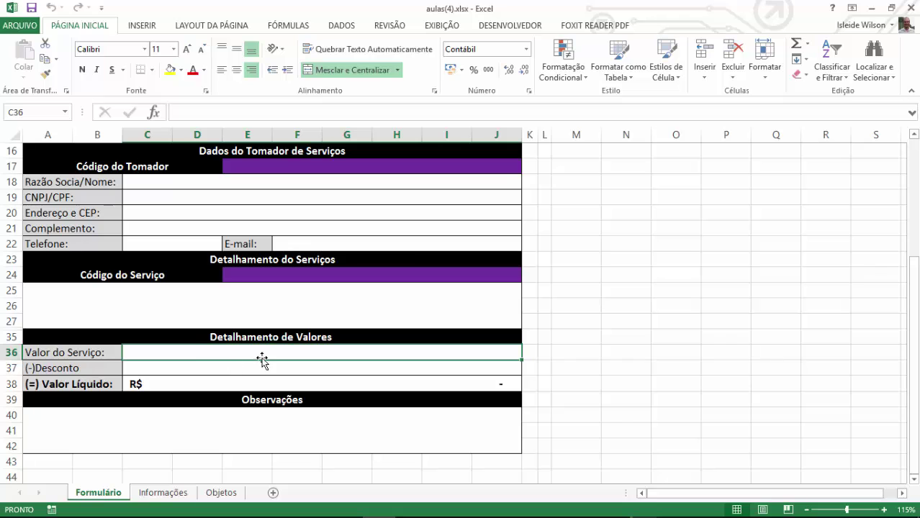
# - Replace the Valor Líquido formula in C38 with =C36-C37
pyautogui.click(250, 378)
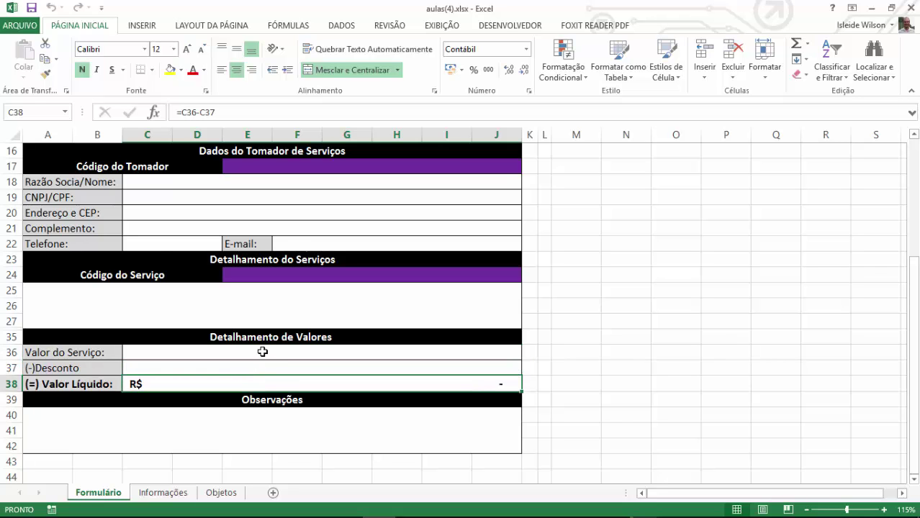
pyautogui.press('Delete')
pyautogui.write('=')
pyautogui.click(262, 351)
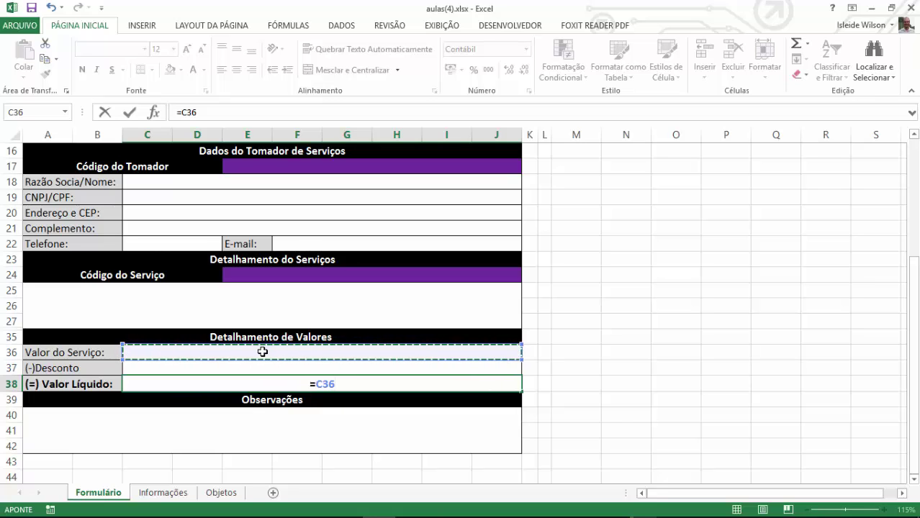
pyautogui.write('-')
pyautogui.press('Up')
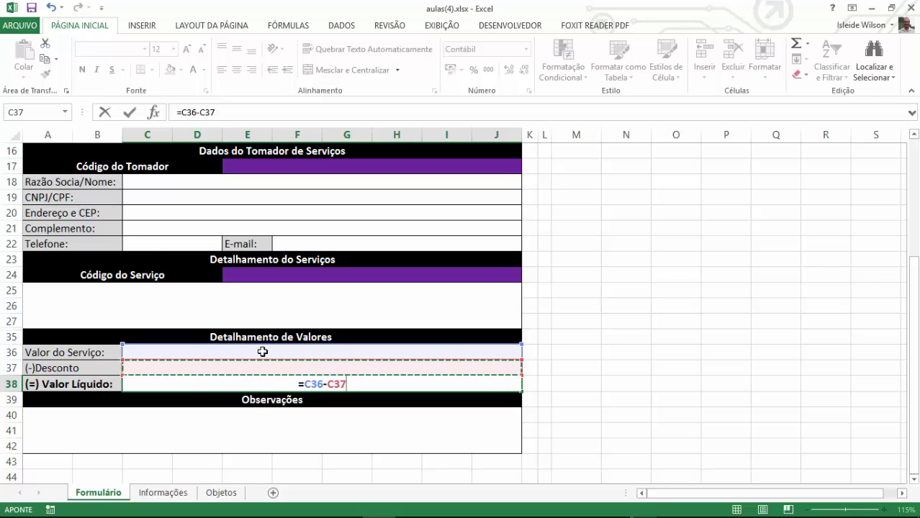
pyautogui.press('Return')
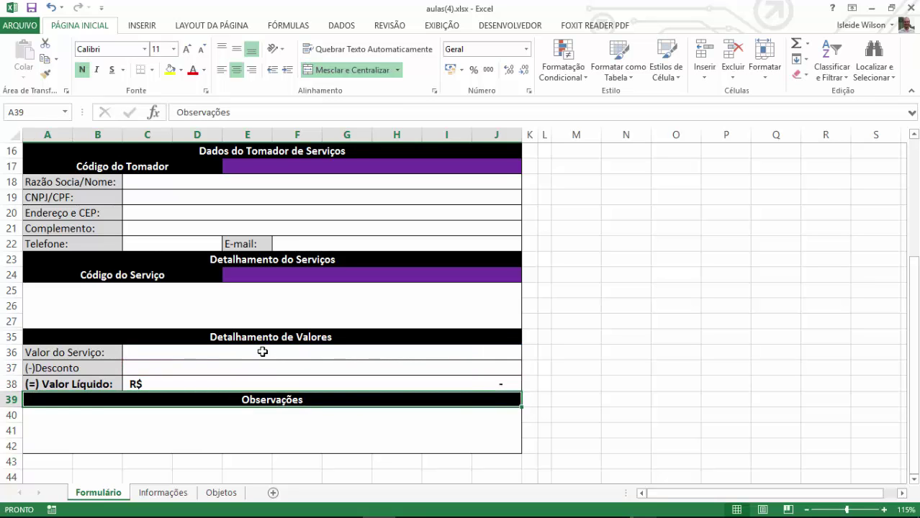
# - Enter the note 'eu digito na hora....' in the merged Observações box A40:J42
pyautogui.click(258, 426)
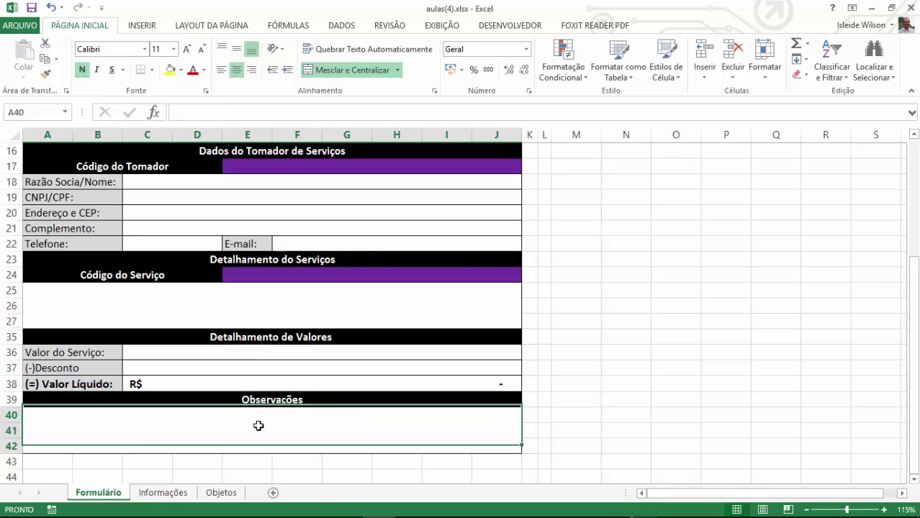
pyautogui.write('eu digit')
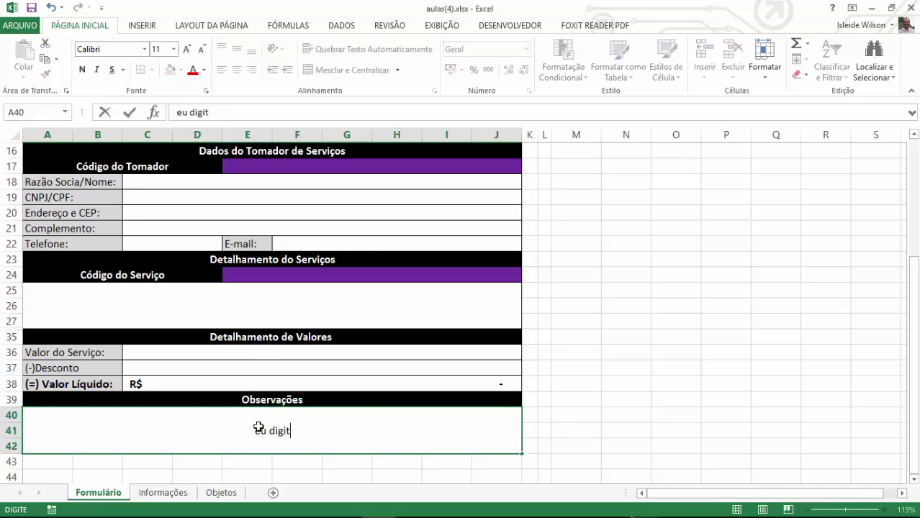
pyautogui.write('o na hora.')
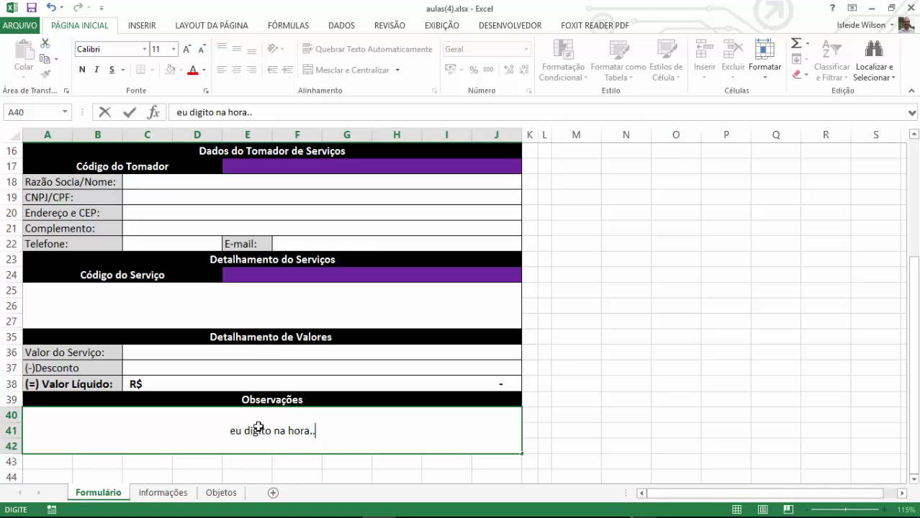
pyautogui.write('...')
pyautogui.press('Return')
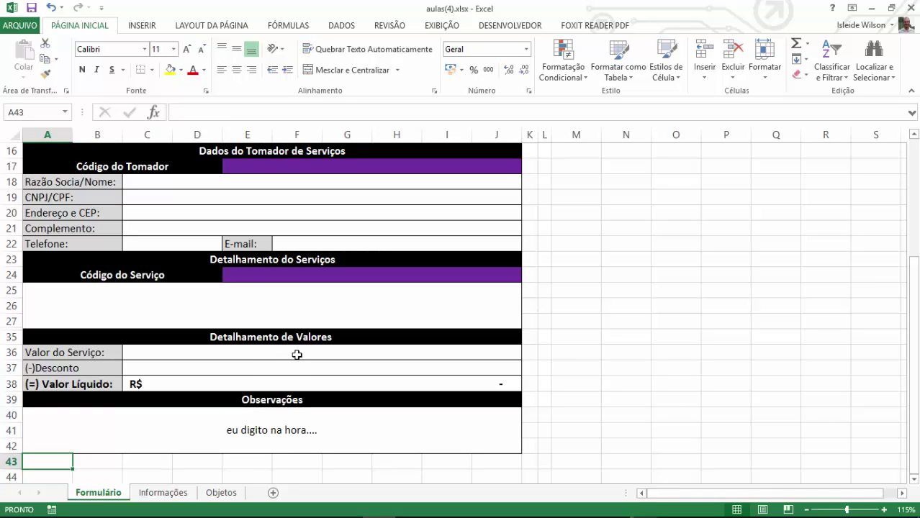
pyautogui.scroll(5, 274, 369)
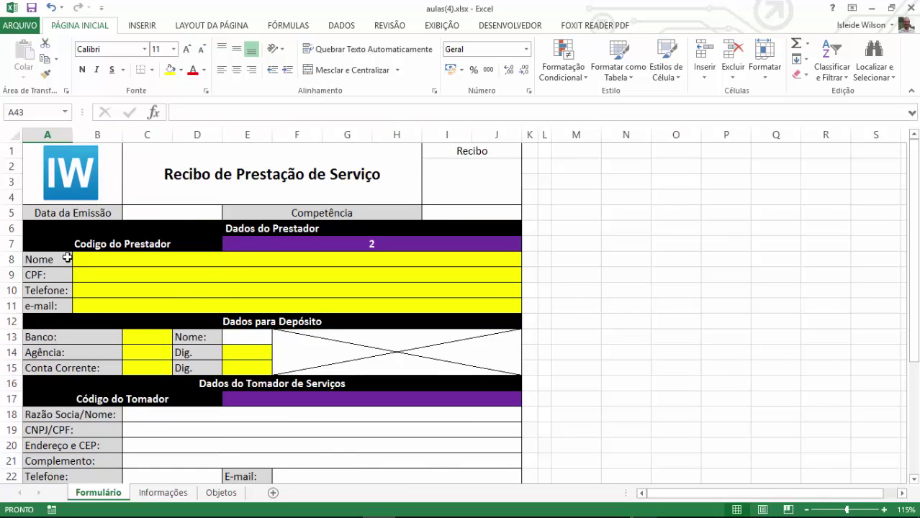
pyautogui.moveTo(256, 254); pyautogui.dragTo(256, 306)
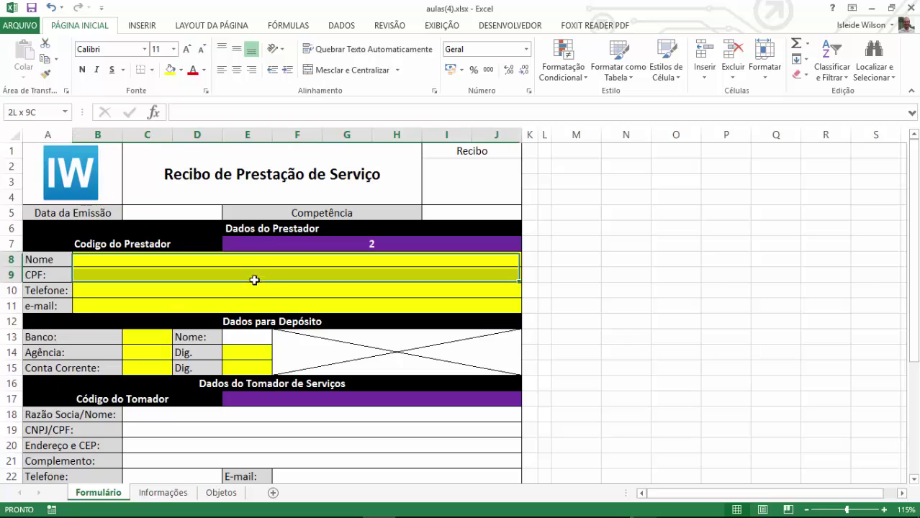
pyautogui.click(183, 346)
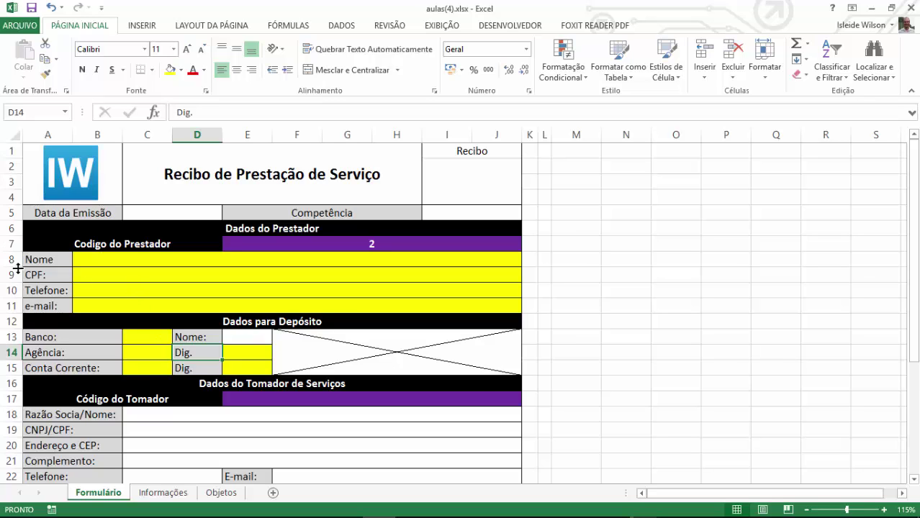
pyautogui.moveTo(60, 261); pyautogui.dragTo(57, 303)
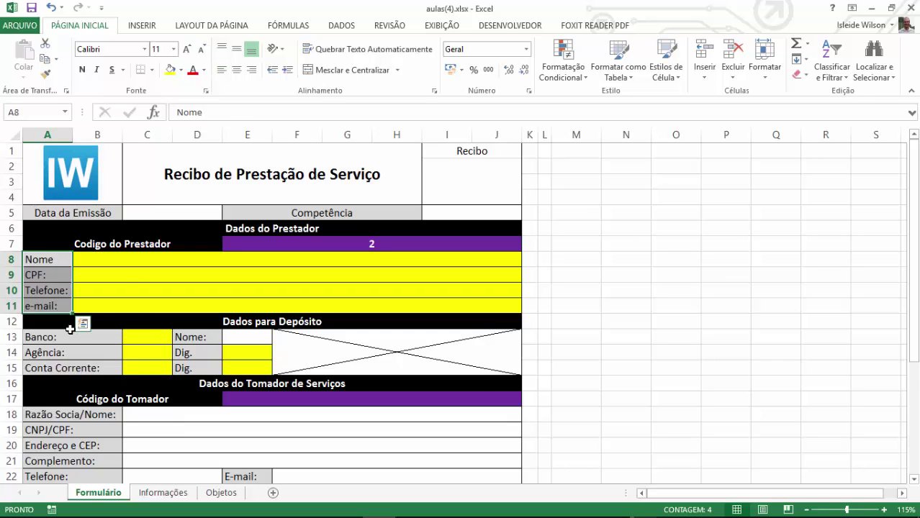
pyautogui.moveTo(72, 337); pyautogui.dragTo(72, 368)
pyautogui.moveTo(188, 338); pyautogui.dragTo(189, 368)
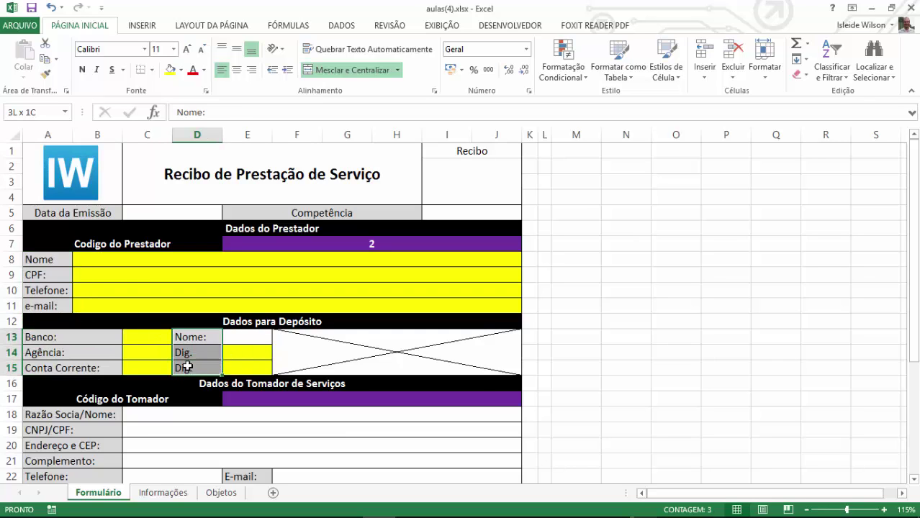
pyautogui.hotkey('ctrl', 'v')
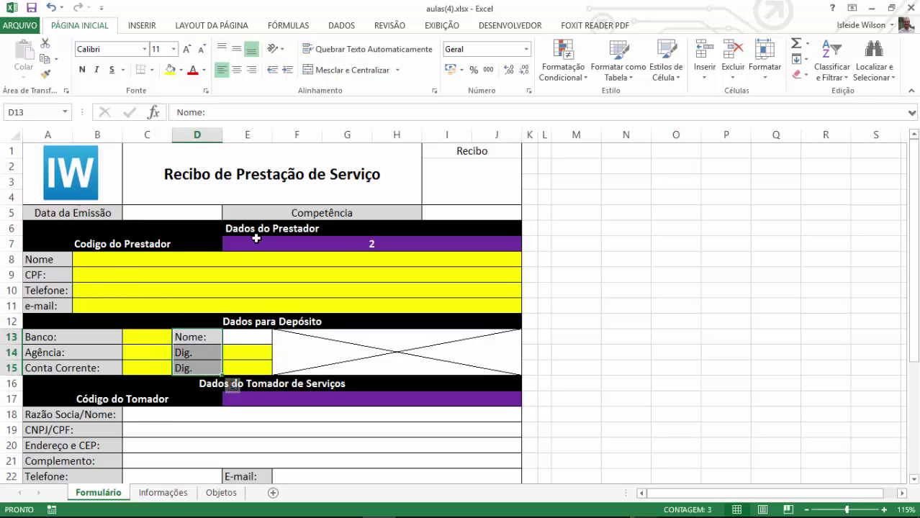
pyautogui.click(257, 245)
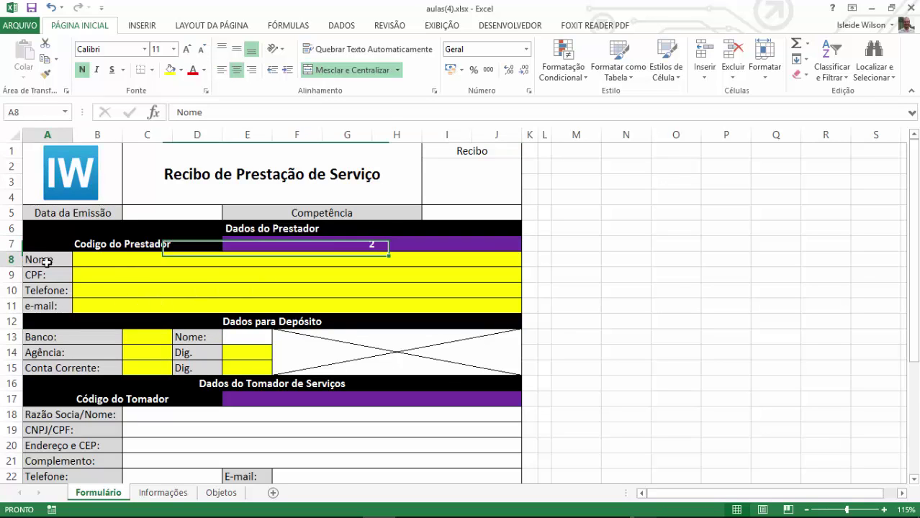
pyautogui.moveTo(41, 260)
pyautogui.mouseDown()
pyautogui.moveTo(41, 307)
pyautogui.moveTo(59, 368)
pyautogui.mouseUp()
pyautogui.hotkey('ctrl', 'v')
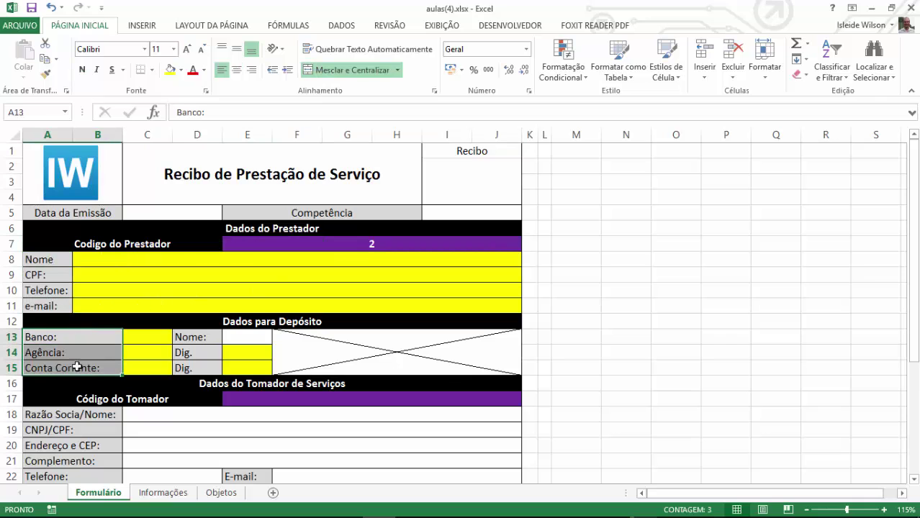
pyautogui.moveTo(208, 337); pyautogui.dragTo(207, 367)
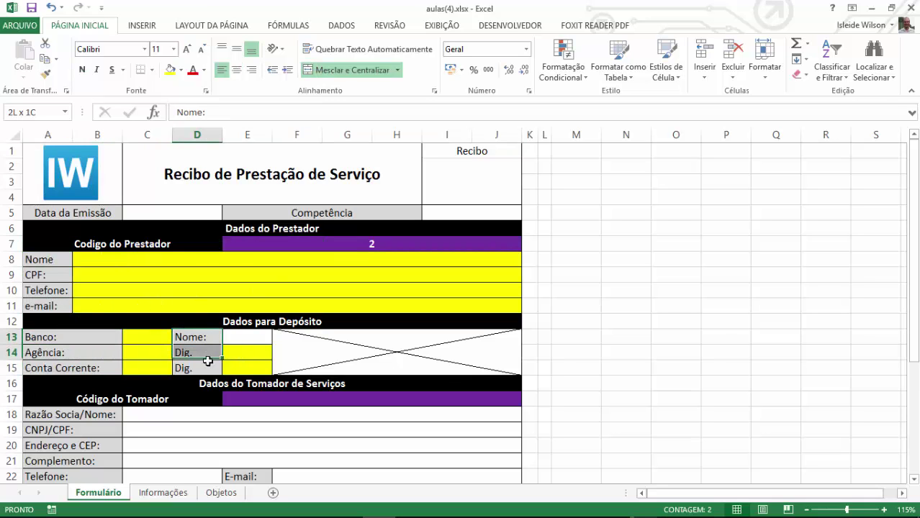
pyautogui.click(163, 493)
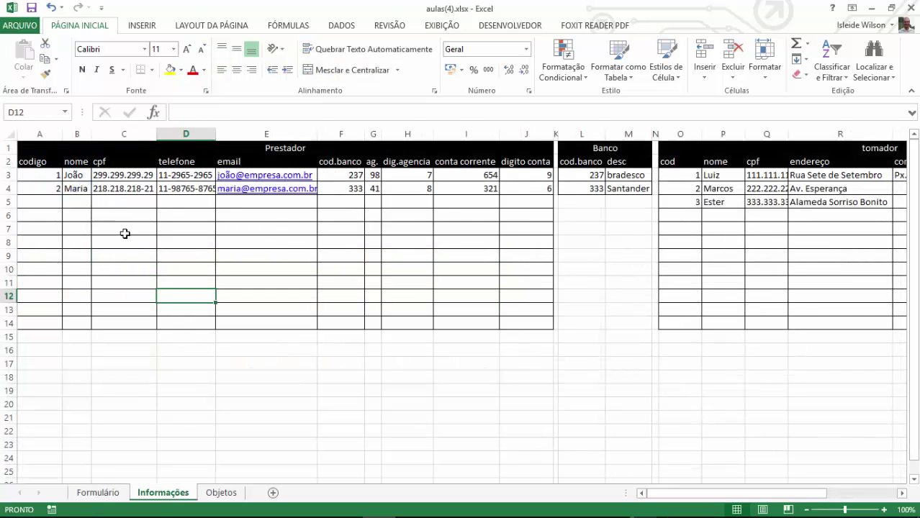
pyautogui.scroll(3, 134, 239)
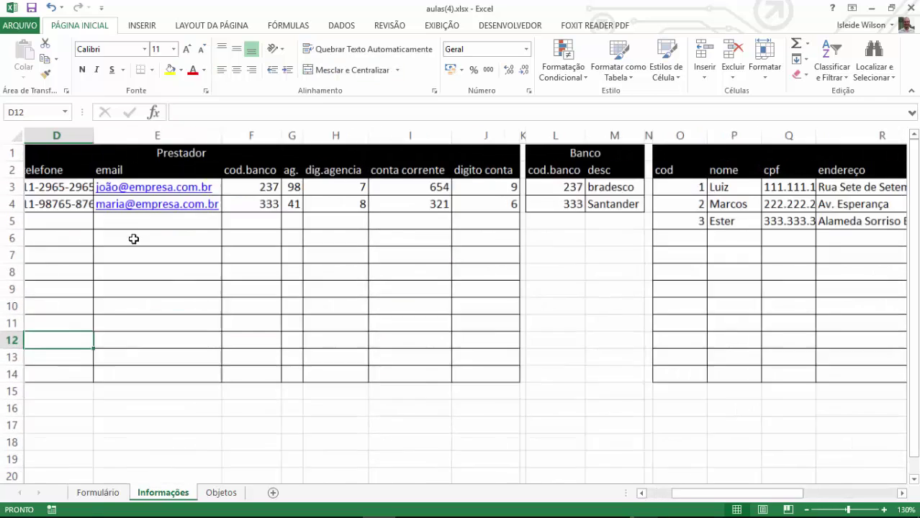
pyautogui.scroll(3, 508, 413)
pyautogui.moveTo(678, 493); pyautogui.dragTo(663, 495)
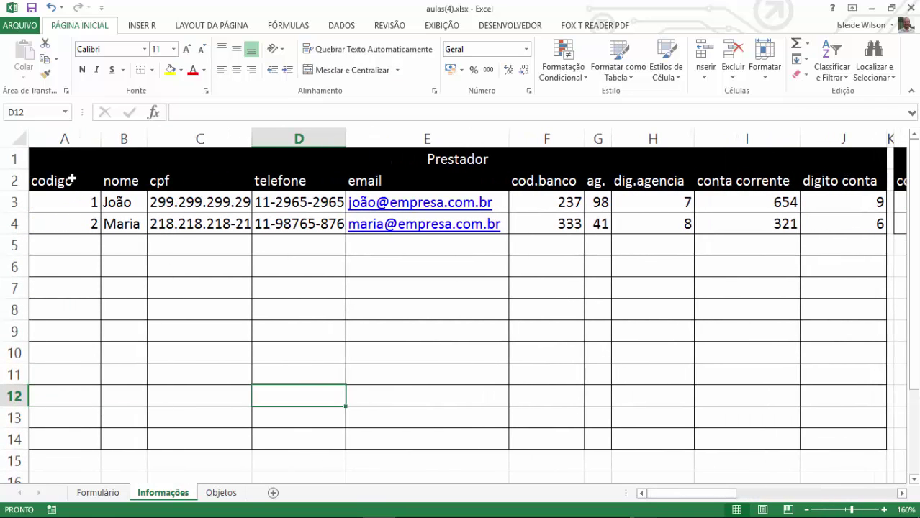
pyautogui.moveTo(46, 158)
pyautogui.mouseDown()
pyautogui.moveTo(389, 234)
pyautogui.moveTo(409, 444)
pyautogui.mouseUp()
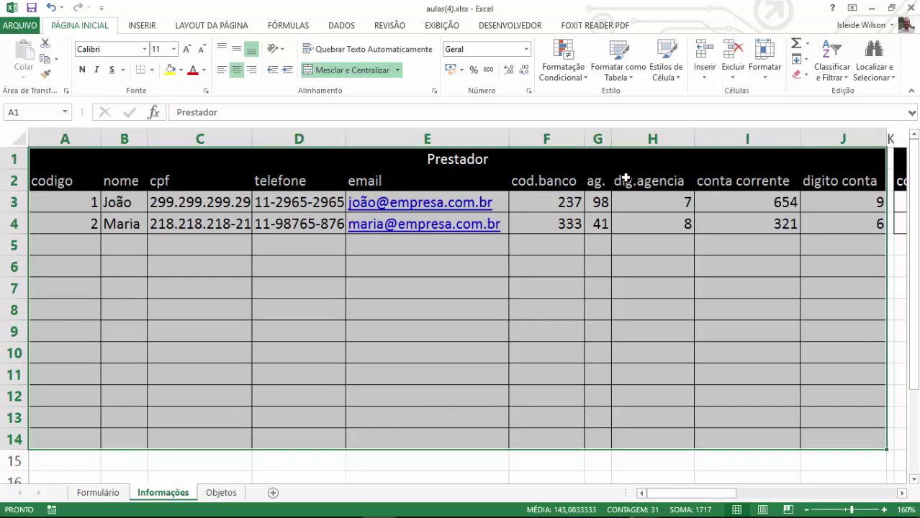
pyautogui.moveTo(604, 184); pyautogui.dragTo(602, 219)
pyautogui.click(648, 180)
pyautogui.moveTo(668, 217); pyautogui.dragTo(670, 224)
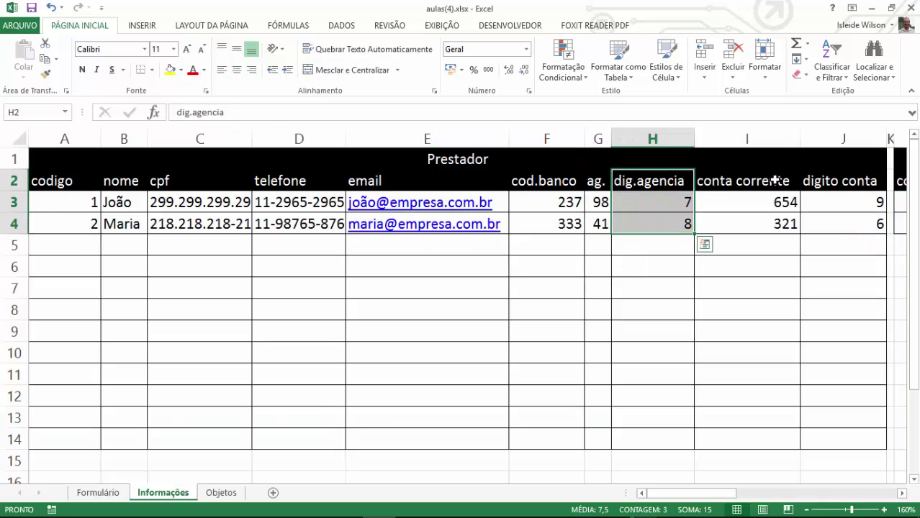
pyautogui.moveTo(742, 181); pyautogui.dragTo(742, 224)
pyautogui.moveTo(839, 181); pyautogui.dragTo(846, 224)
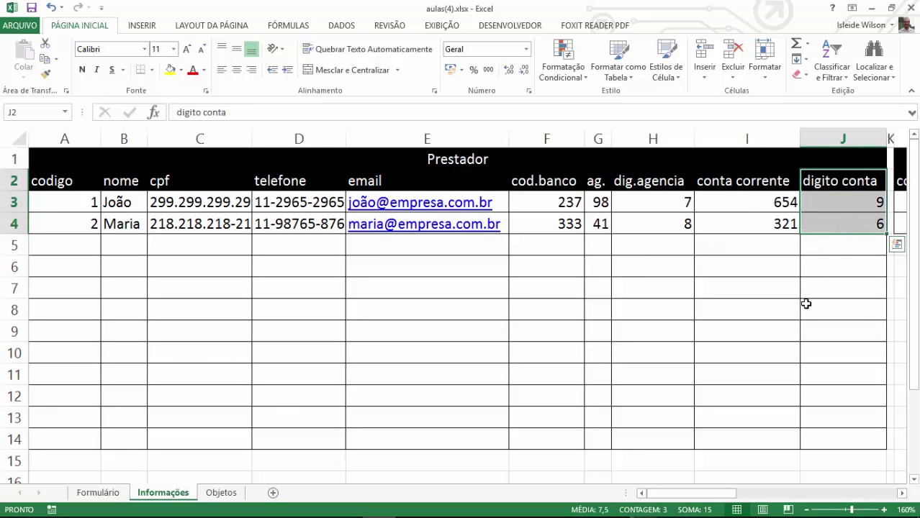
pyautogui.click(98, 492)
# - On the Formulário sheet, select the tomador detail fields C18:J22 to review them
pyautogui.scroll(-1, 242, 269)
pyautogui.scroll(-2, 241, 249)
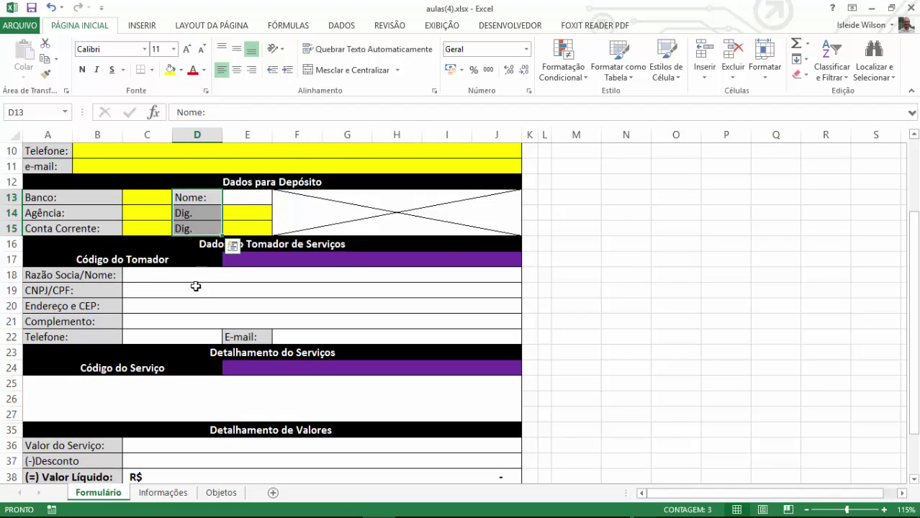
pyautogui.moveTo(136, 274); pyautogui.dragTo(199, 339)
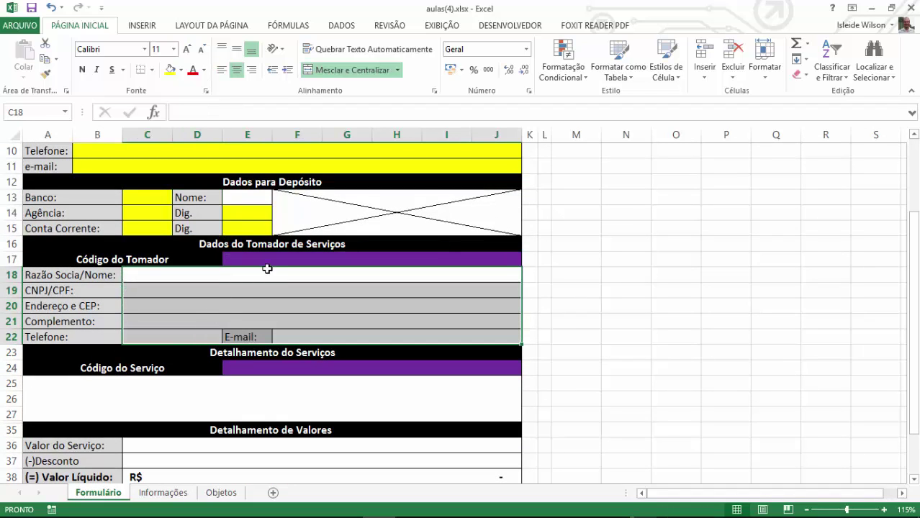
pyautogui.click(170, 429)
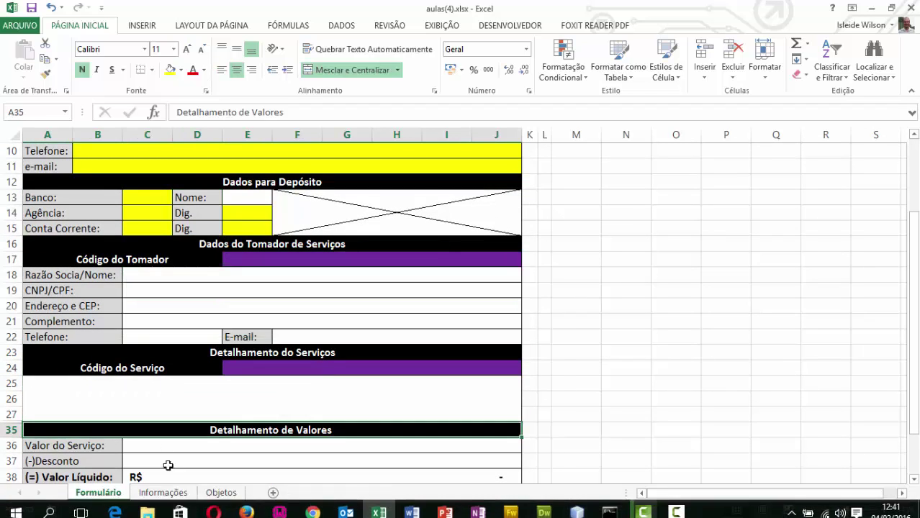
# - On the Informações sheet, select the tomador client table O1:U14
pyautogui.click(164, 494)
pyautogui.moveTo(682, 494); pyautogui.dragTo(774, 499)
pyautogui.moveTo(411, 155)
pyautogui.mouseDown()
pyautogui.moveTo(459, 425)
pyautogui.moveTo(477, 436)
pyautogui.mouseUp()
pyautogui.moveTo(762, 494); pyautogui.dragTo(804, 492)
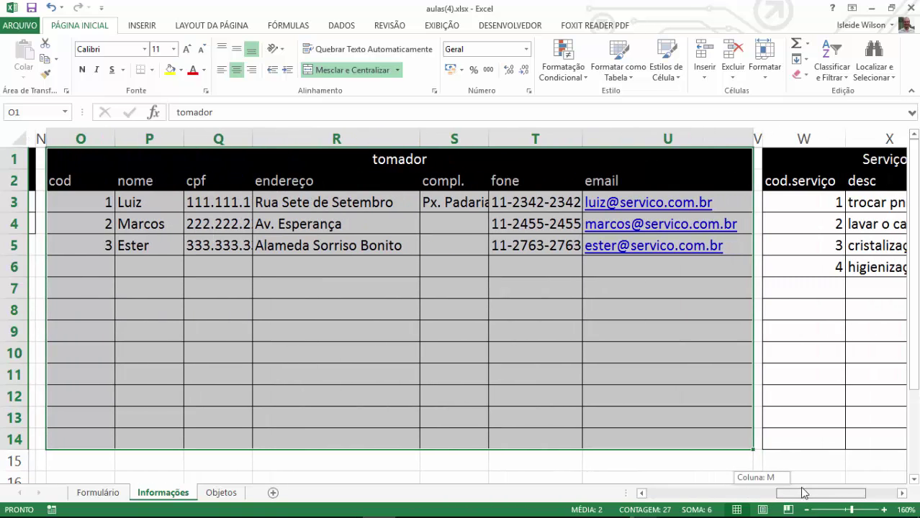
# - Back on Formulário, select the service and values area A24:J39 and the Valor do Serviço cell C36
pyautogui.moveTo(805, 493); pyautogui.dragTo(808, 493)
pyautogui.click(98, 492)
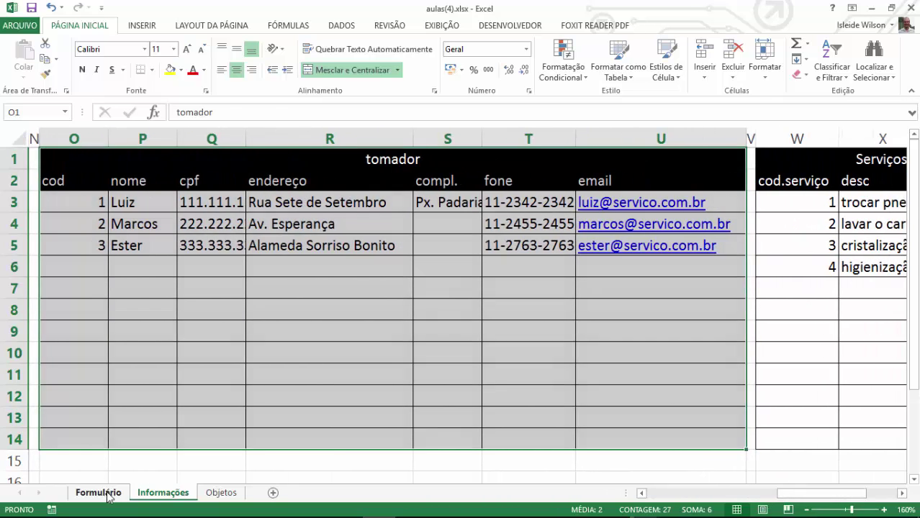
pyautogui.scroll(-4, 200, 309)
pyautogui.moveTo(271, 178); pyautogui.dragTo(277, 303)
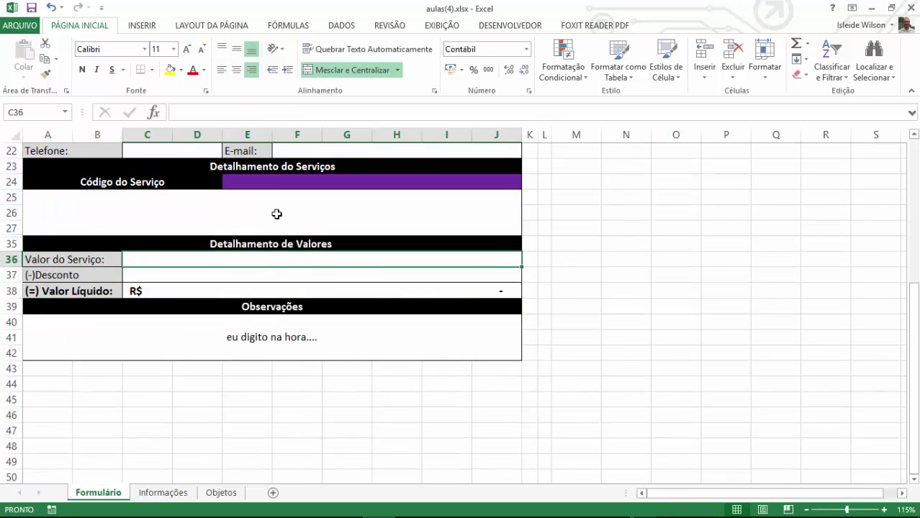
pyautogui.click(267, 261)
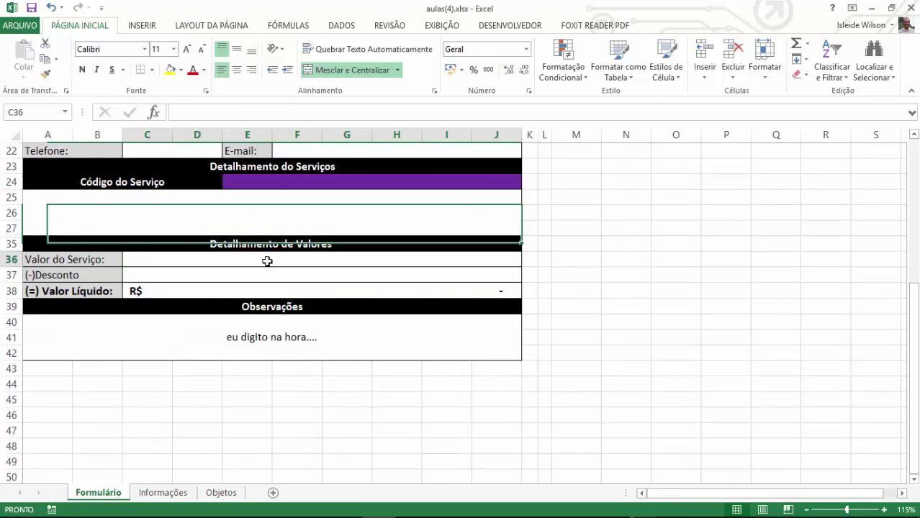
# - Select the Banco table L1:M4 on Informações, then return to the top of Formulário
pyautogui.click(164, 493)
pyautogui.moveTo(806, 494)
pyautogui.mouseDown()
pyautogui.moveTo(862, 495)
pyautogui.moveTo(738, 478)
pyautogui.mouseUp()
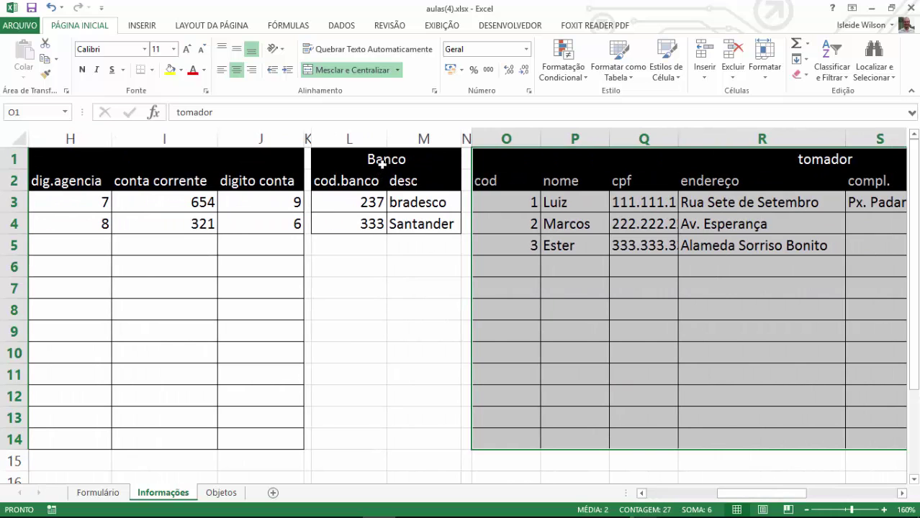
pyautogui.moveTo(382, 166); pyautogui.dragTo(393, 225)
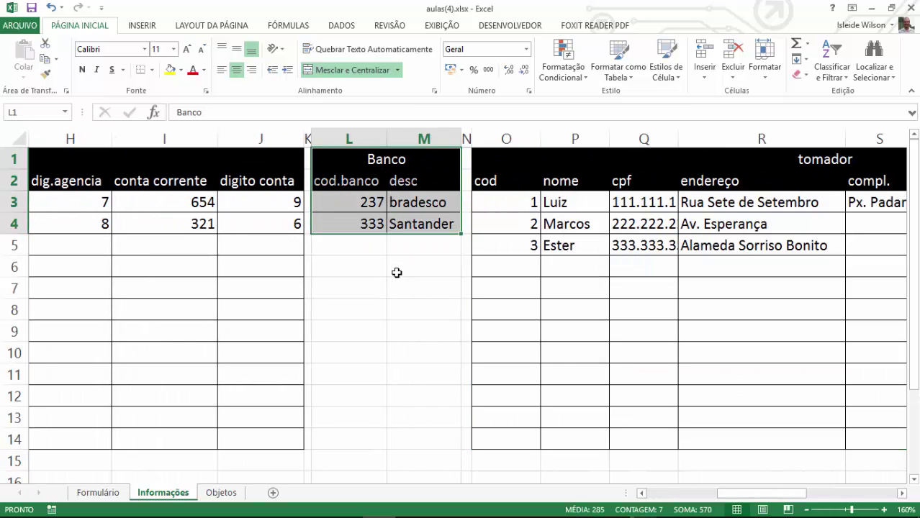
pyautogui.click(98, 493)
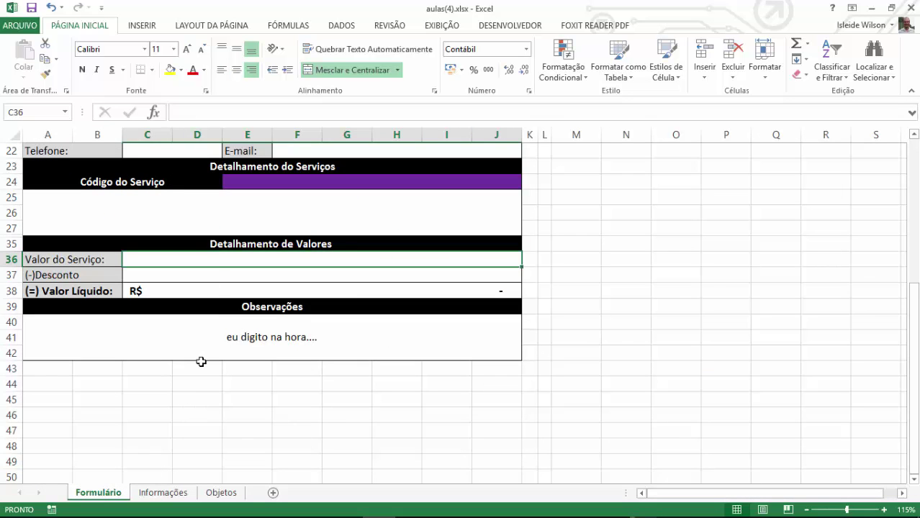
pyautogui.scroll(4, 202, 362)
pyautogui.scroll(3, 225, 343)
pyautogui.click(247, 335)
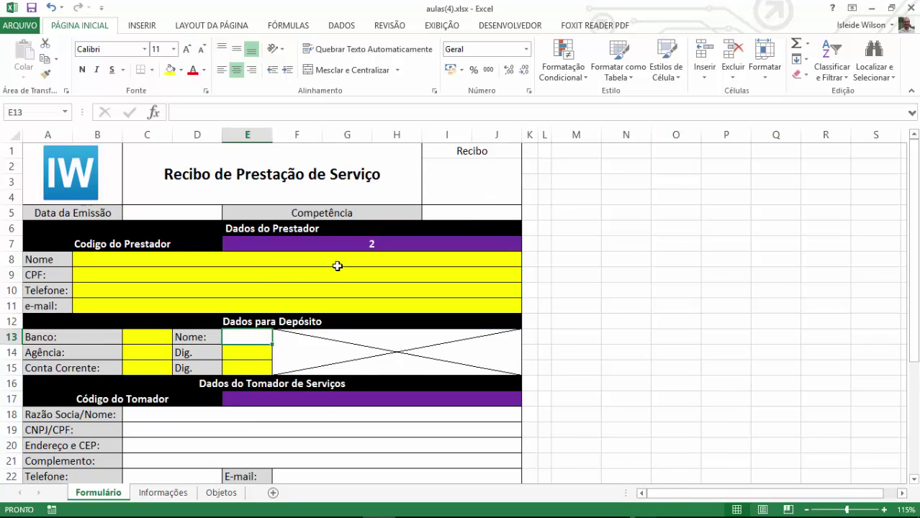
pyautogui.click(181, 211)
pyautogui.click(79, 211)
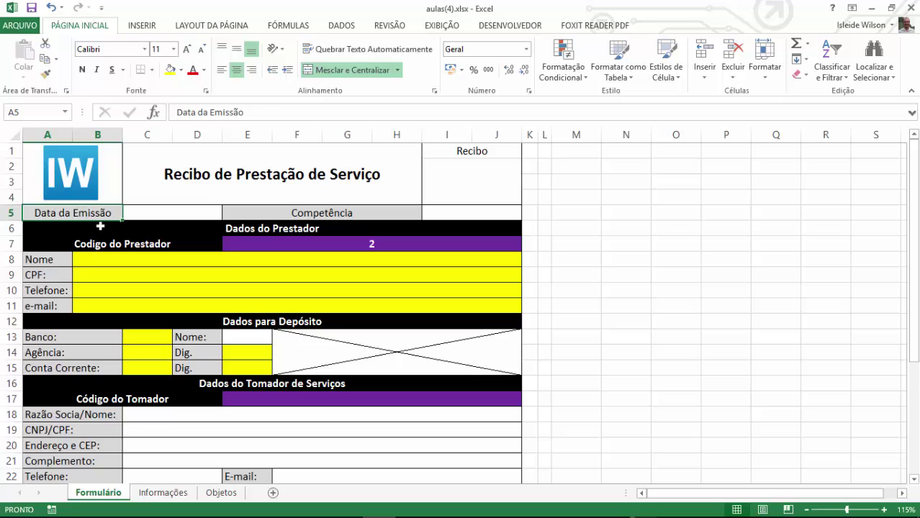
pyautogui.click(157, 227)
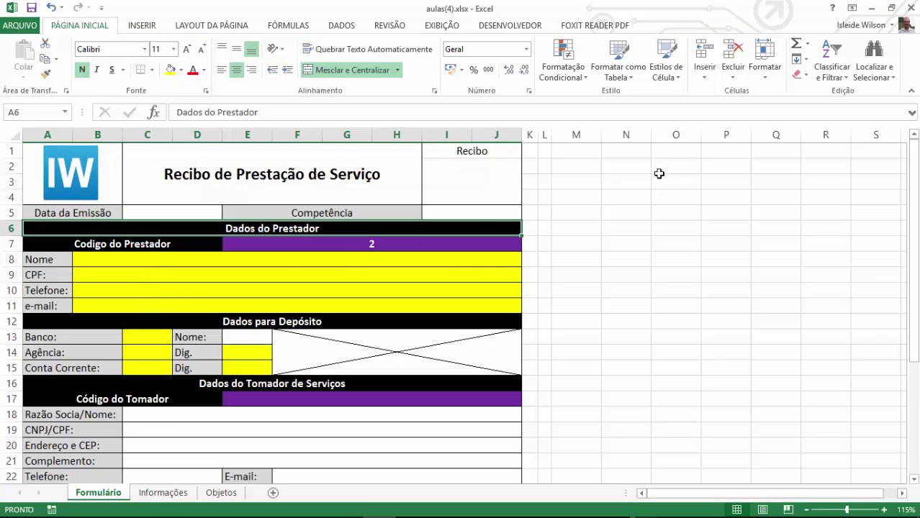
pyautogui.click(628, 169)
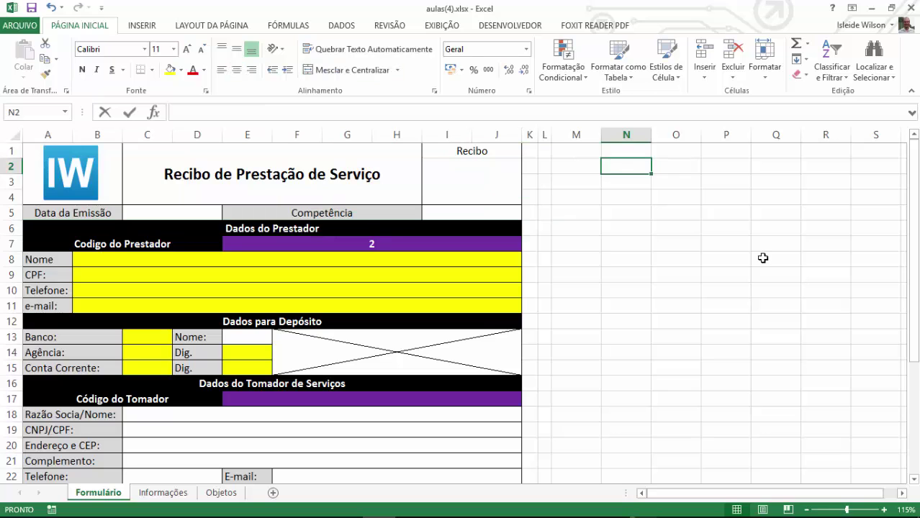
# - Enter the label 'data de hoje' in N2, zoom in to 205% and select O2
pyautogui.write('data de hoje')
pyautogui.press('Return')
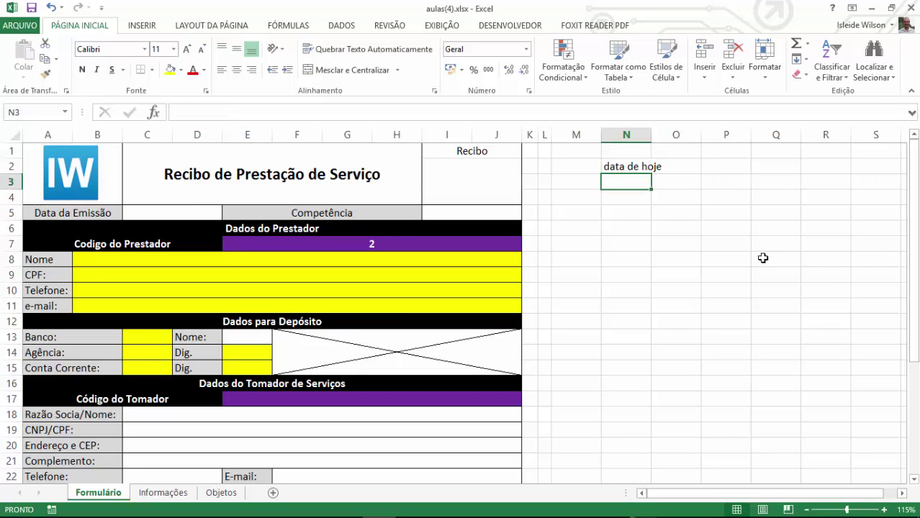
pyautogui.scroll(2, 790, 207)
pyautogui.scroll(4, 803, 226)
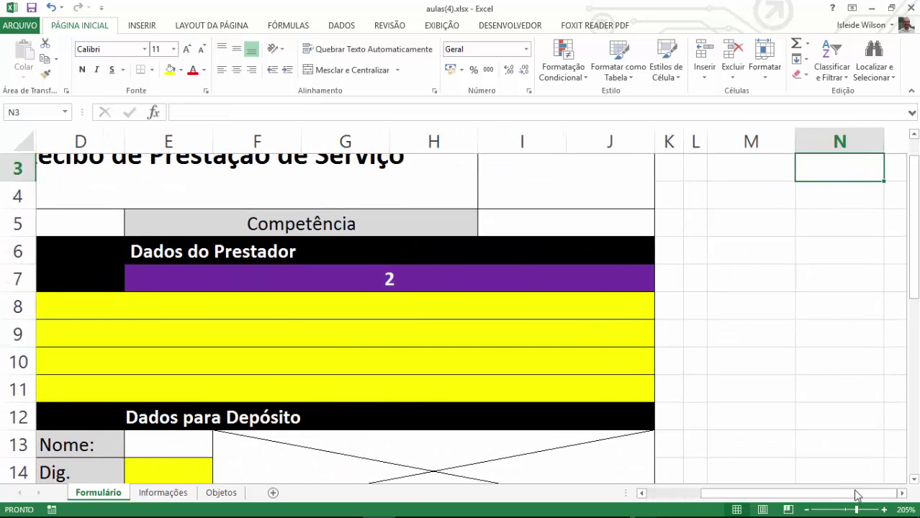
pyautogui.click(902, 494)
pyautogui.click(902, 494)
pyautogui.scroll(1, 641, 333)
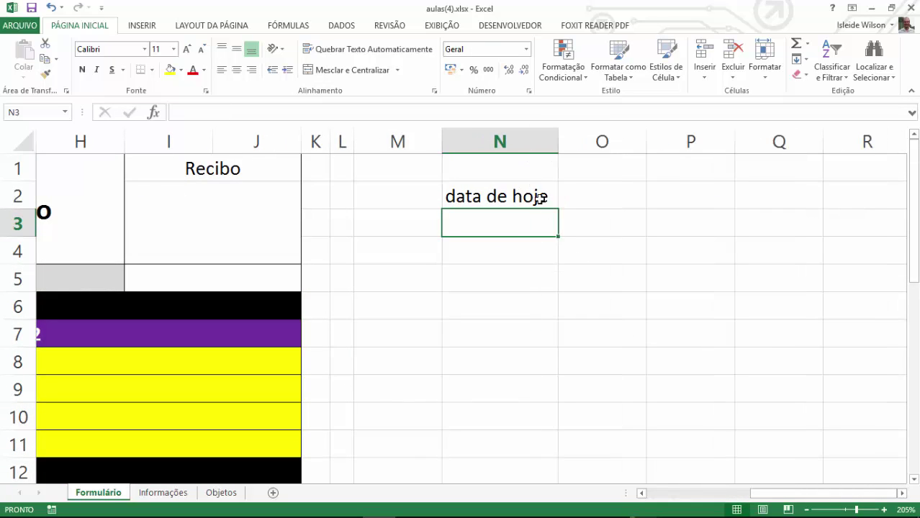
pyautogui.click(567, 203)
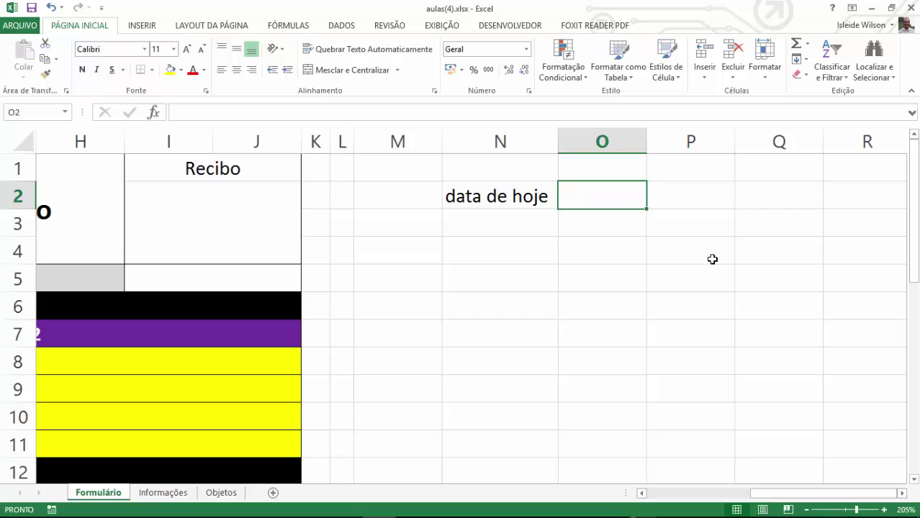
# - Enter =HOJE() in O2 so it shows today's date, 04/02/2016
pyautogui.write('=h')
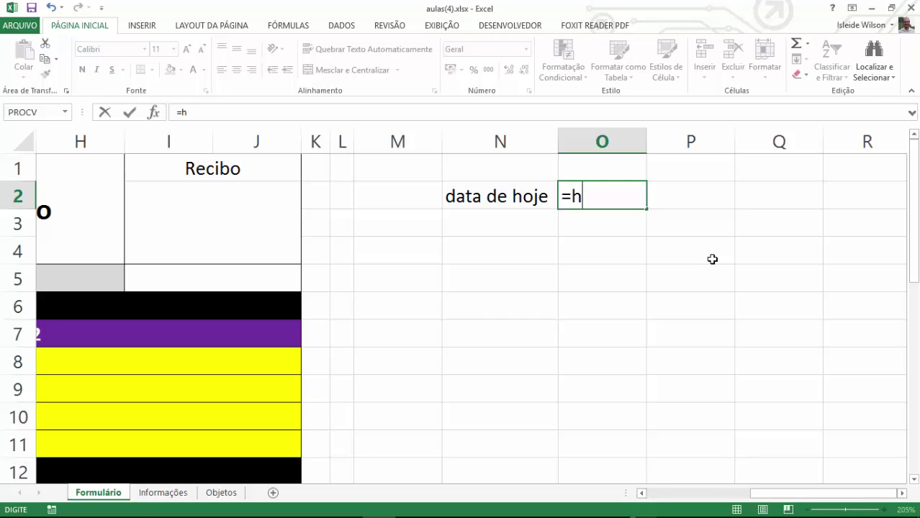
pyautogui.write('oje()')
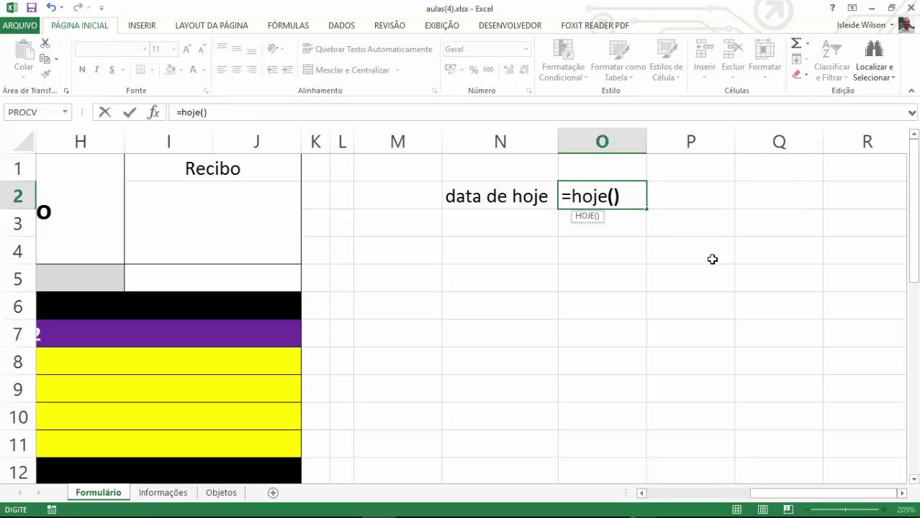
pyautogui.press('BackSpace')
pyautogui.press('BackSpace')
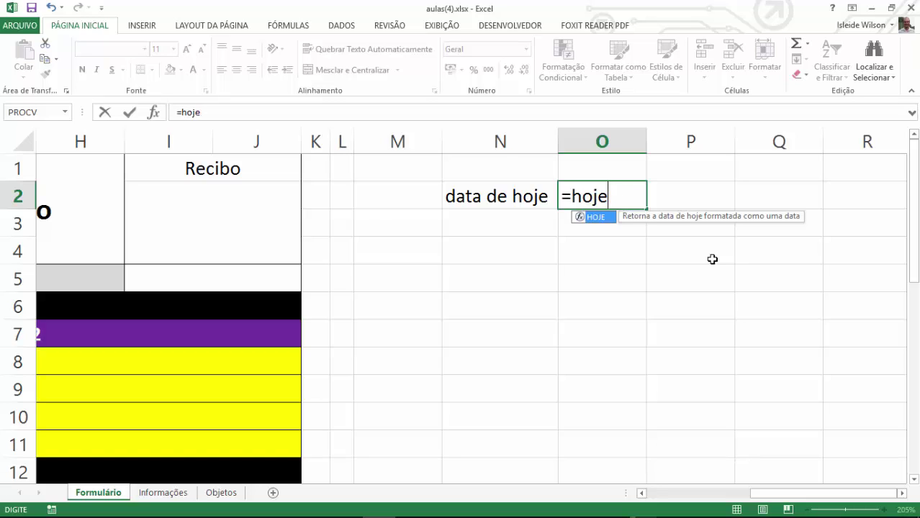
pyautogui.write('()')
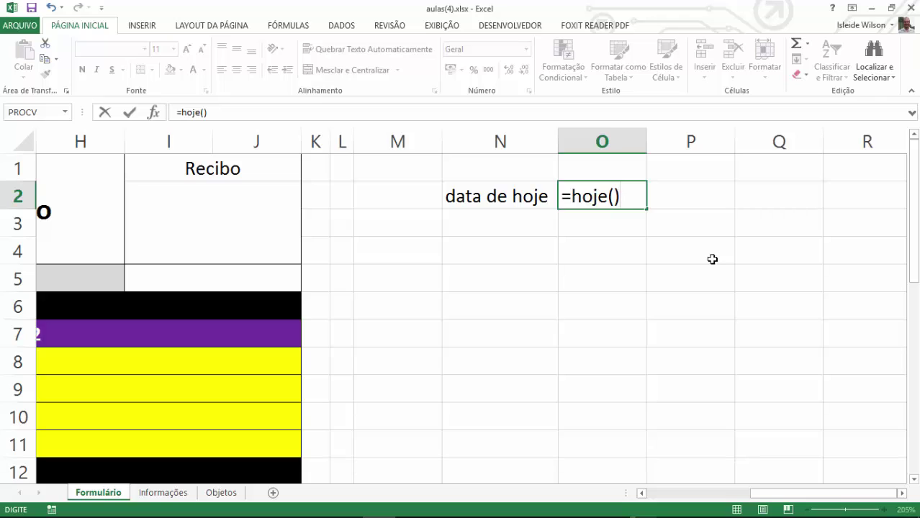
pyautogui.press('Return')
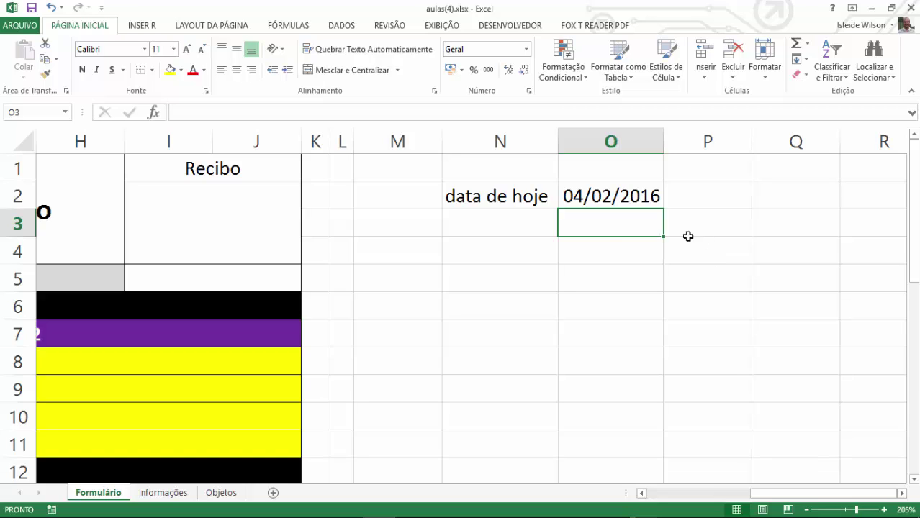
pyautogui.click(588, 201)
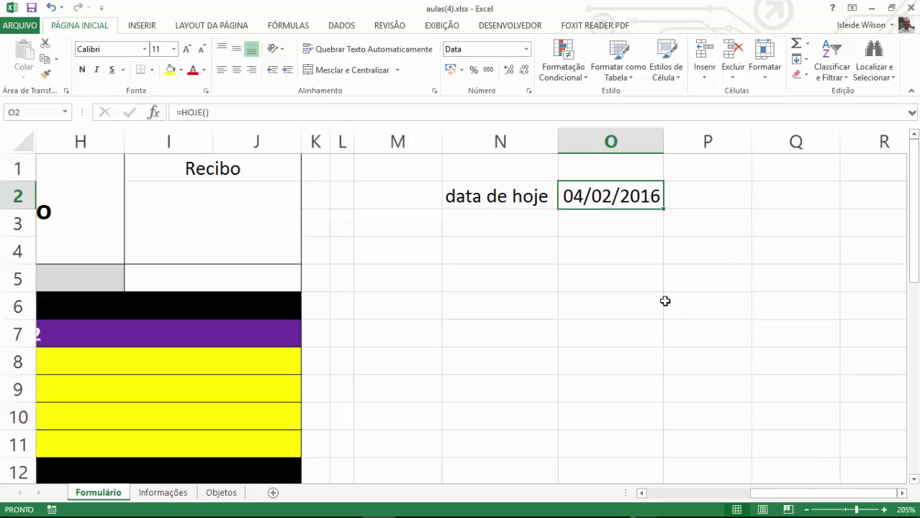
# - Select N3 and clear the stray equals sign to start a new label
pyautogui.click(496, 228)
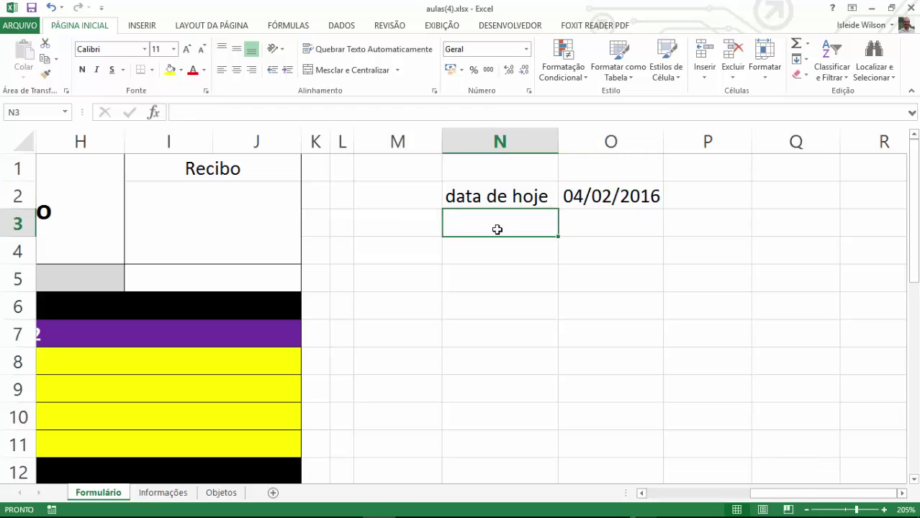
pyautogui.write('=')
pyautogui.press('BackSpace')
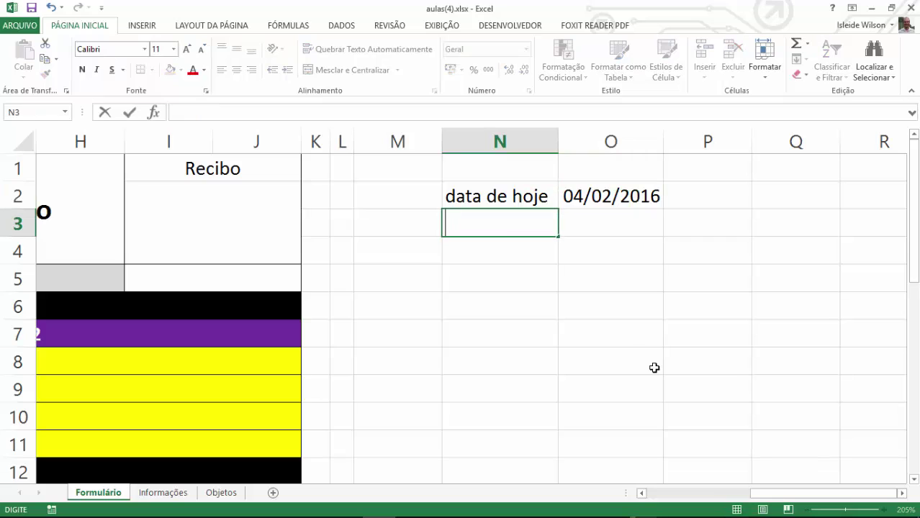
# - Label cell N3 'data e hora'
pyautogui.write('t')
pyautogui.press('BackSpace')
pyautogui.write('data ')
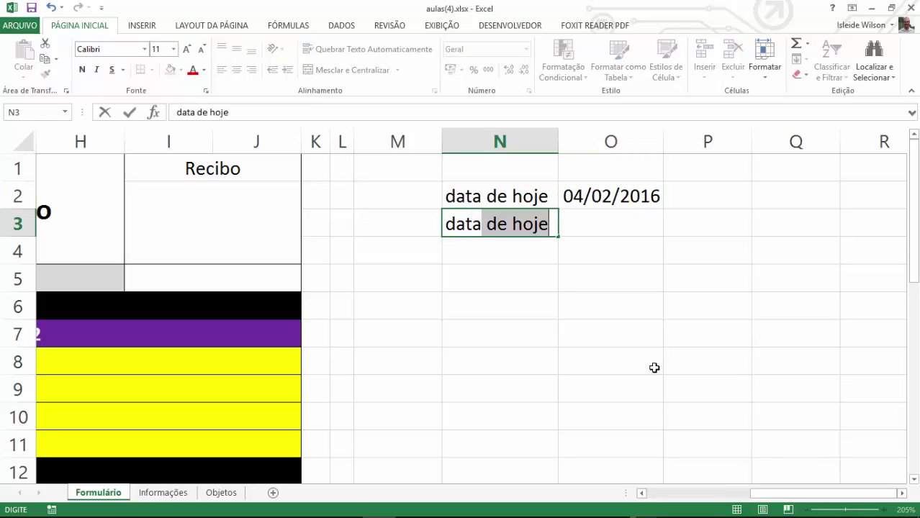
pyautogui.write('e hora')
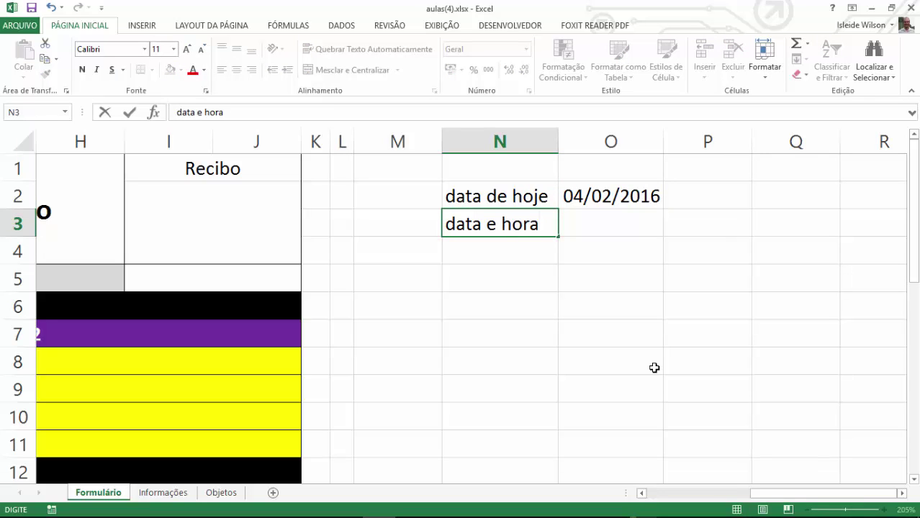
pyautogui.press('Tab')
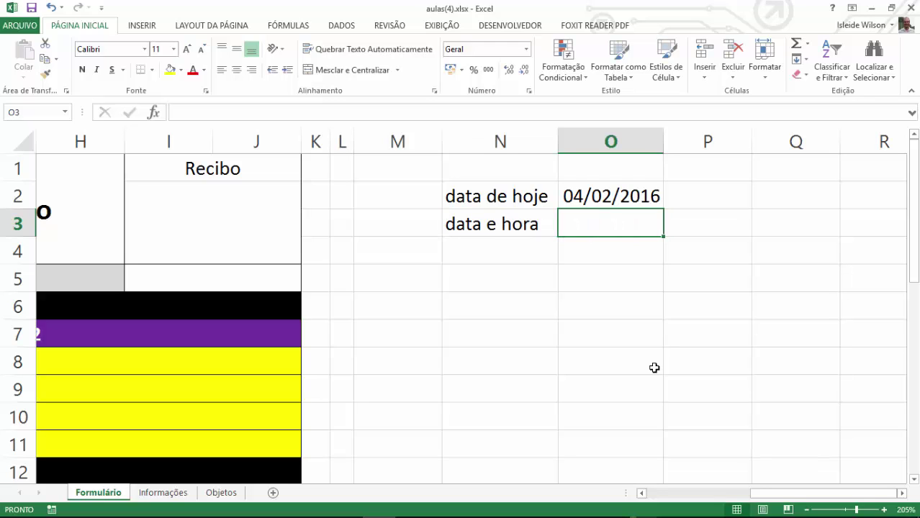
# - Enter =AGORA() in O3 and recalculate with F9 so it shows 04/02/2016 12:44
pyautogui.write('=')
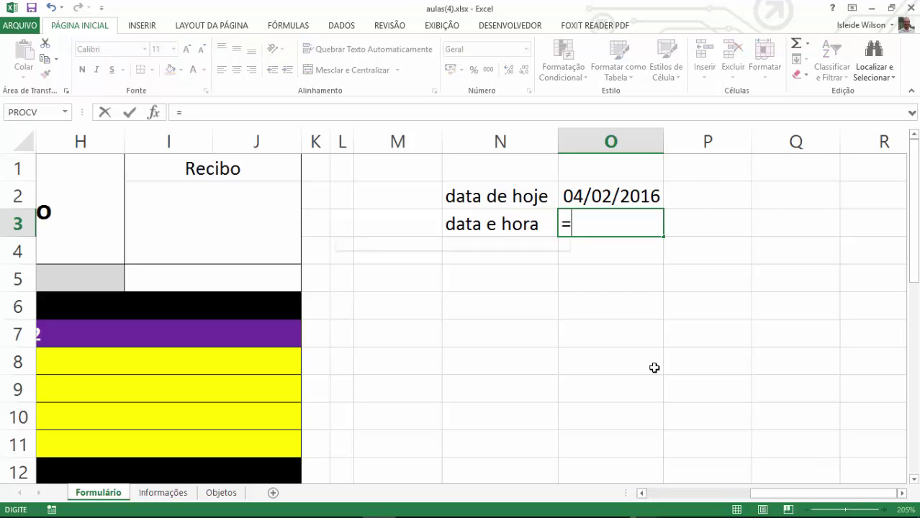
pyautogui.write('agora()')
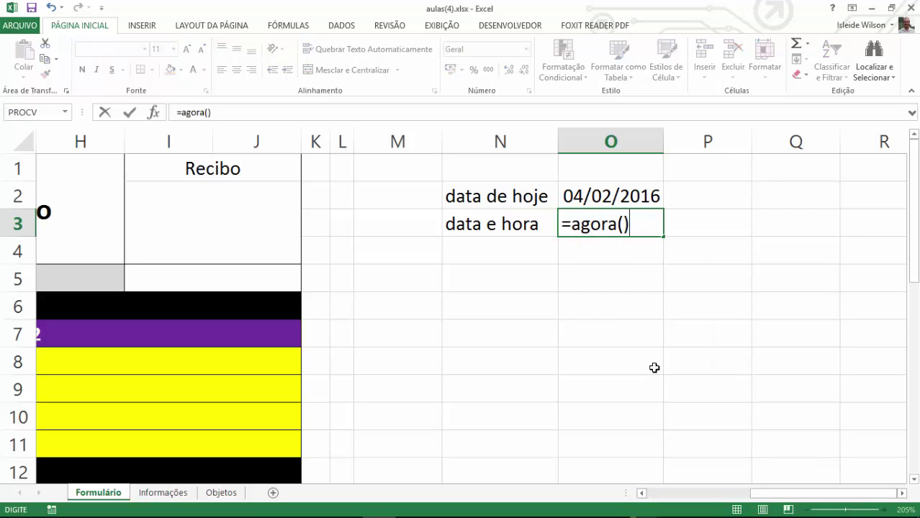
pyautogui.press('BackSpace')
pyautogui.press('BackSpace')
pyautogui.write('()')
pyautogui.press('Return')
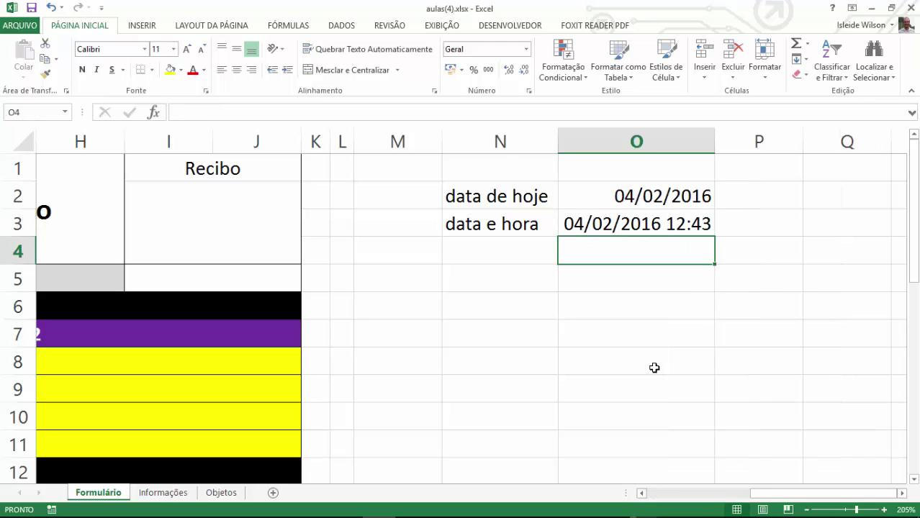
pyautogui.press('Down')
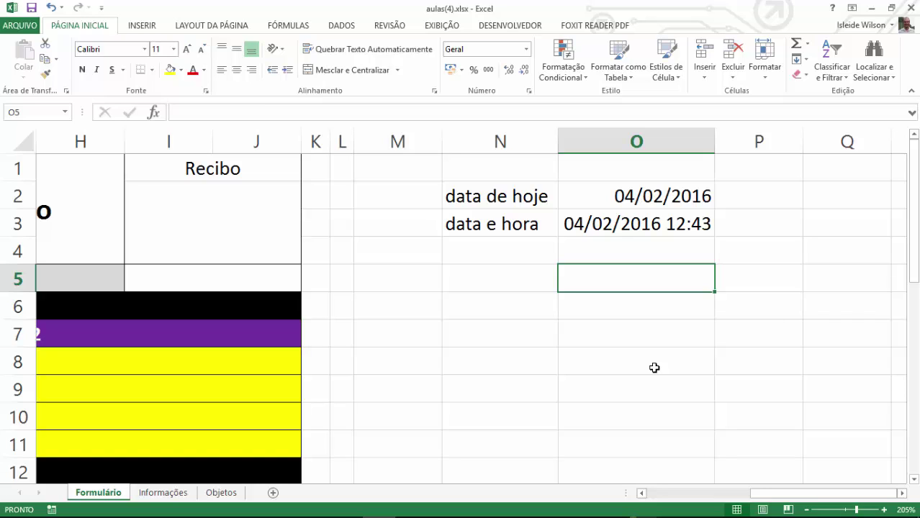
pyautogui.press('F9')
pyautogui.press('F9')
# - Enter today's date formula HOJE() in O5
pyautogui.press('Left')
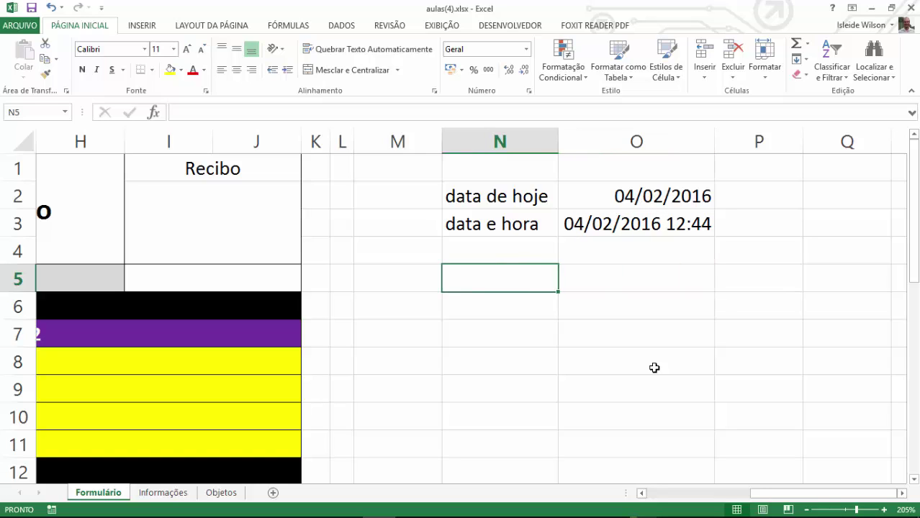
pyautogui.press('Right')
pyautogui.write('ho')
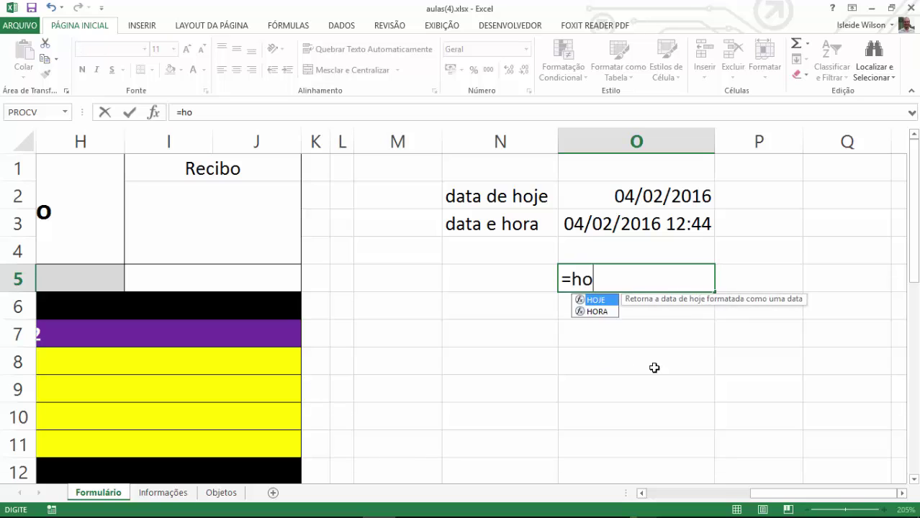
pyautogui.write('je()')
pyautogui.press('Return')
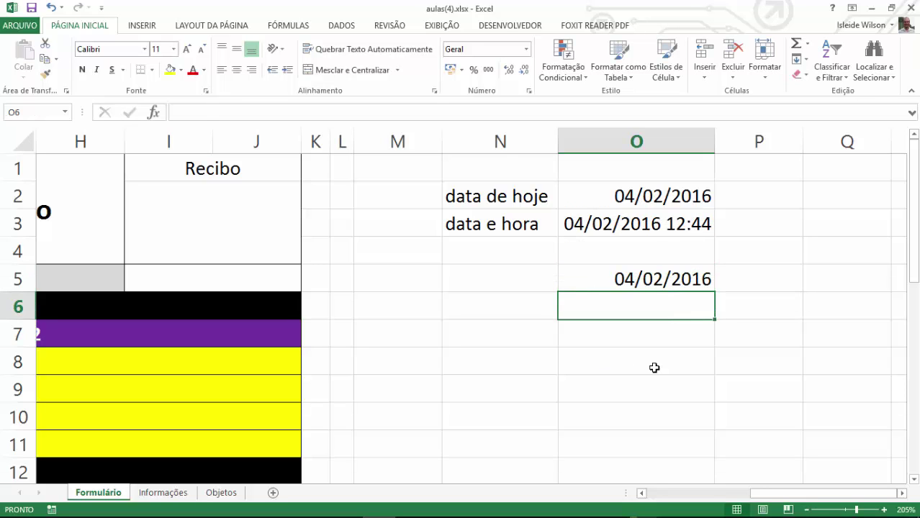
# - Replace O5's formula with =AGORA(), which still displays only 04/02/2016
pyautogui.press('Up')
pyautogui.press('Delete')
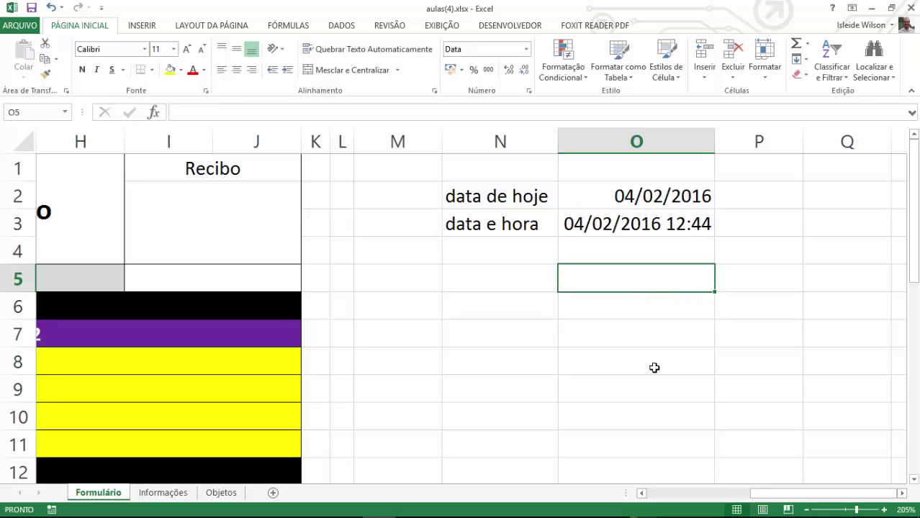
pyautogui.write('=ag')
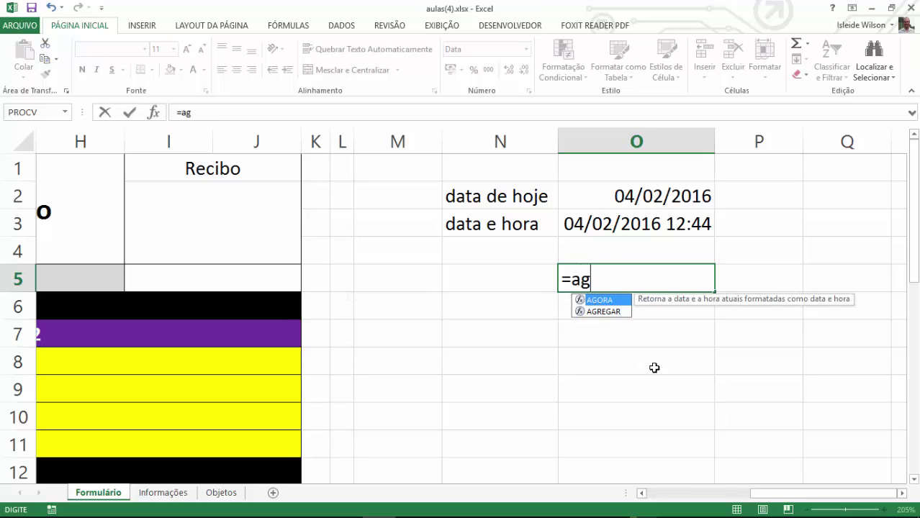
pyautogui.write('ora()')
pyautogui.press('Return')
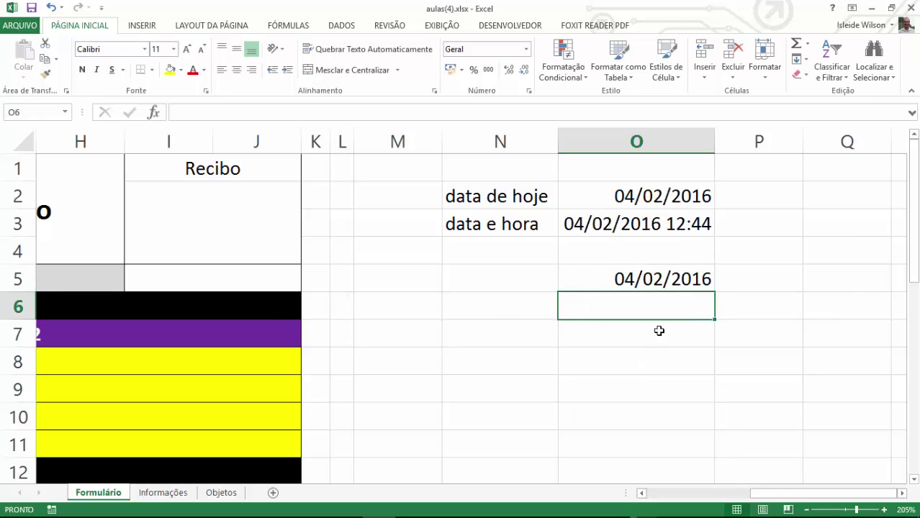
pyautogui.click(662, 283)
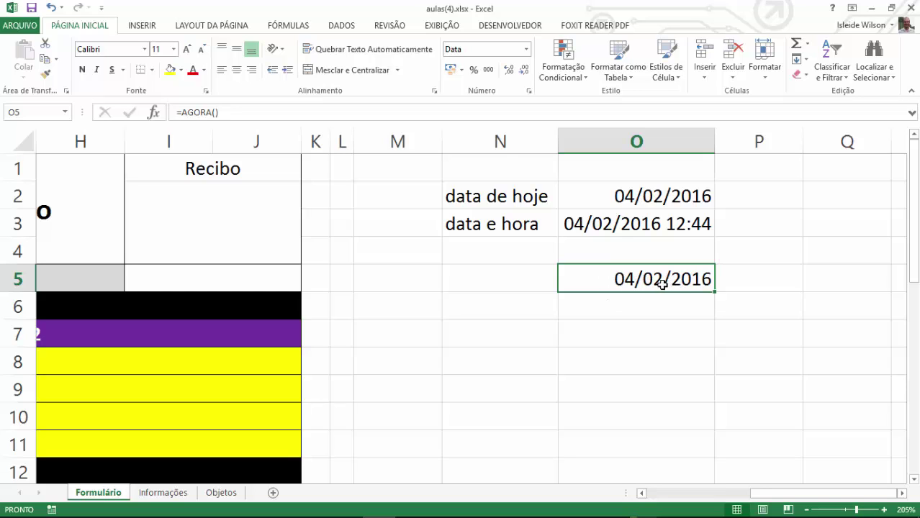
pyautogui.doubleClick(662, 284)
pyautogui.press('Return')
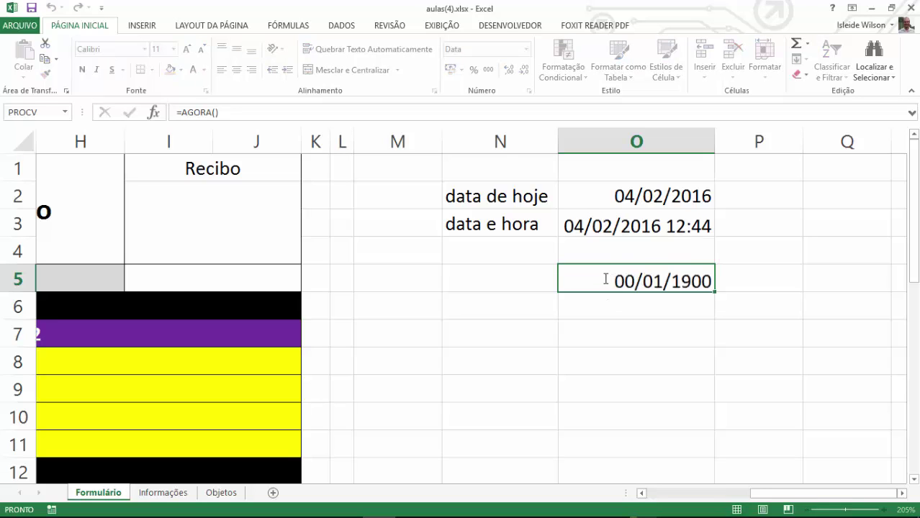
pyautogui.click(657, 281)
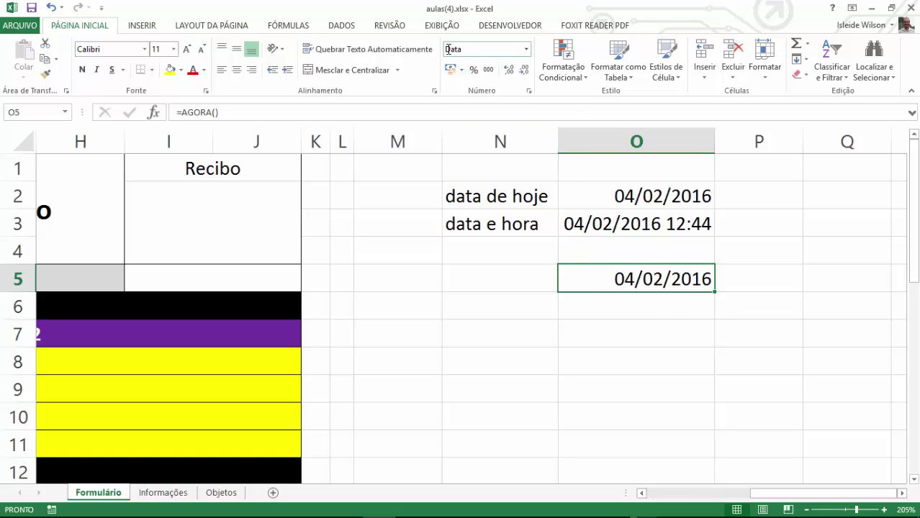
# - Compare O5 with the date cells O2 and O3, then bring up its number format list
pyautogui.click(602, 203)
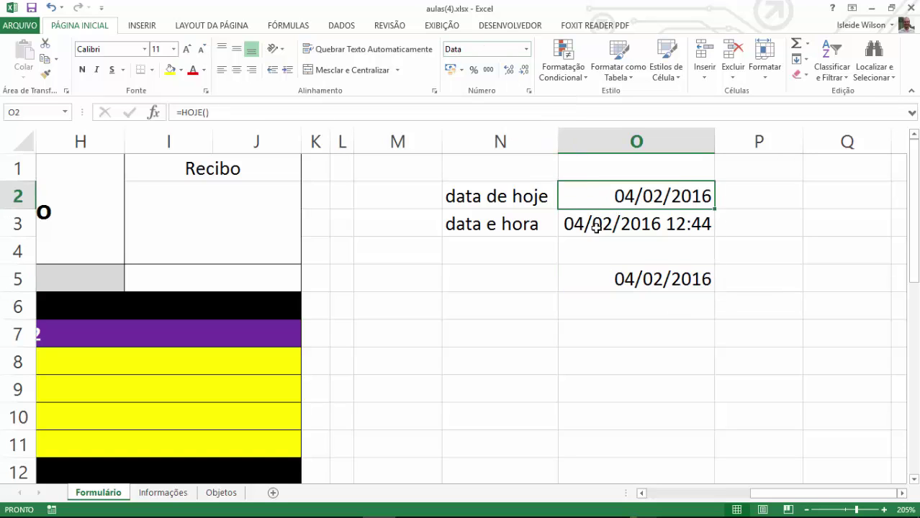
pyautogui.click(596, 228)
pyautogui.click(594, 275)
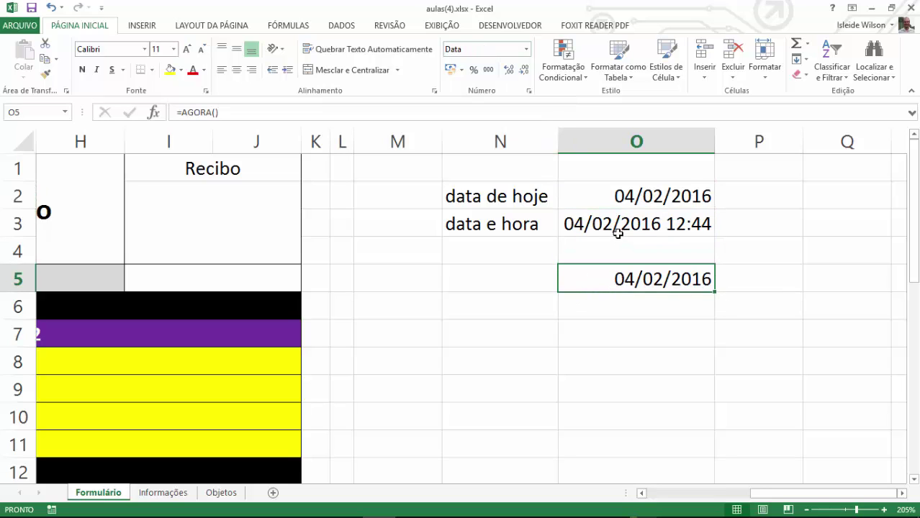
pyautogui.click(618, 233)
pyautogui.click(612, 276)
pyautogui.click(527, 49)
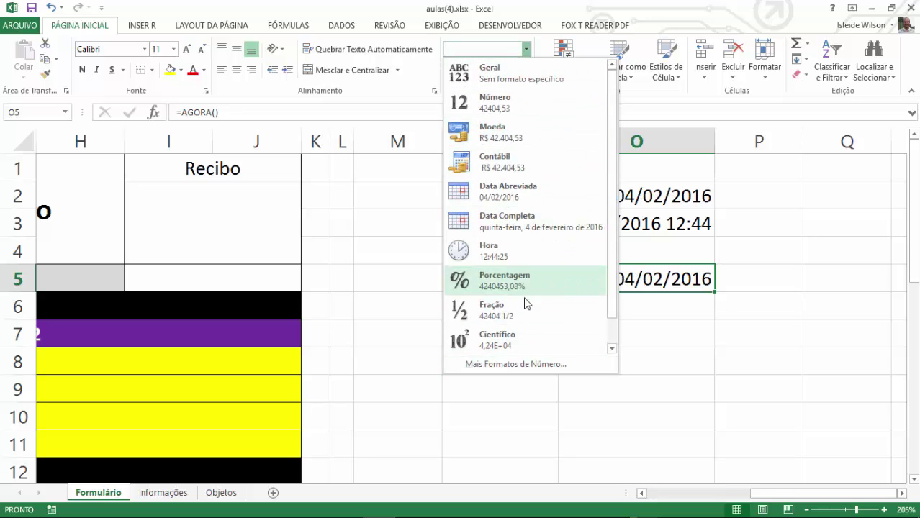
# - Apply the 14/3/12 13:30 date format to O5 so it shows 4/2/16 12:44
pyautogui.click(509, 365)
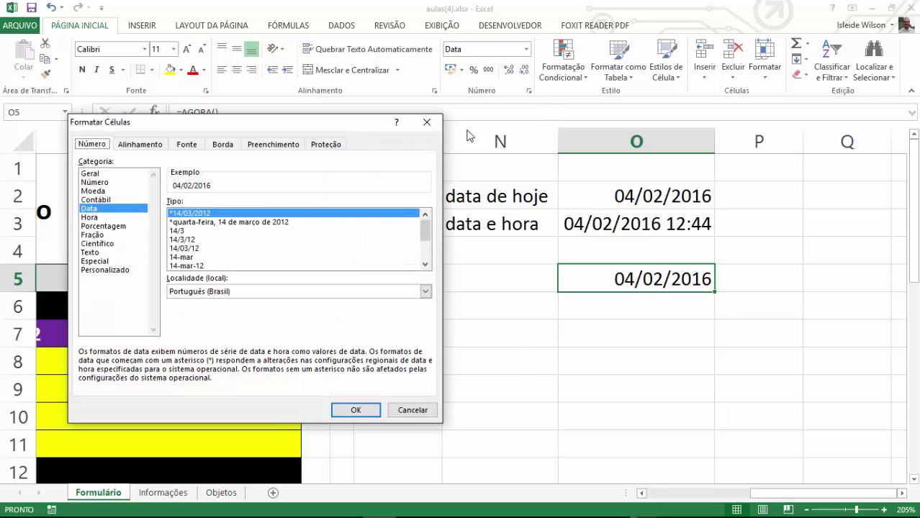
pyautogui.moveTo(340, 131); pyautogui.dragTo(409, 47)
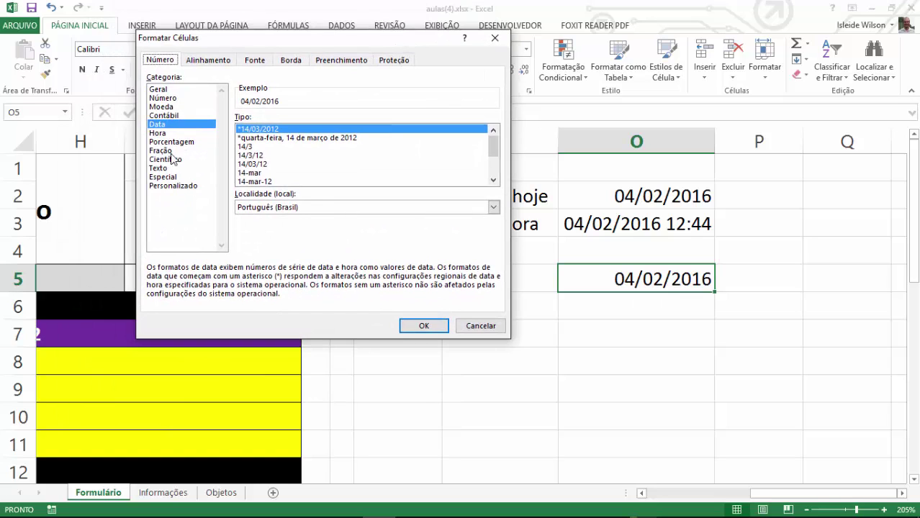
pyautogui.click(493, 161)
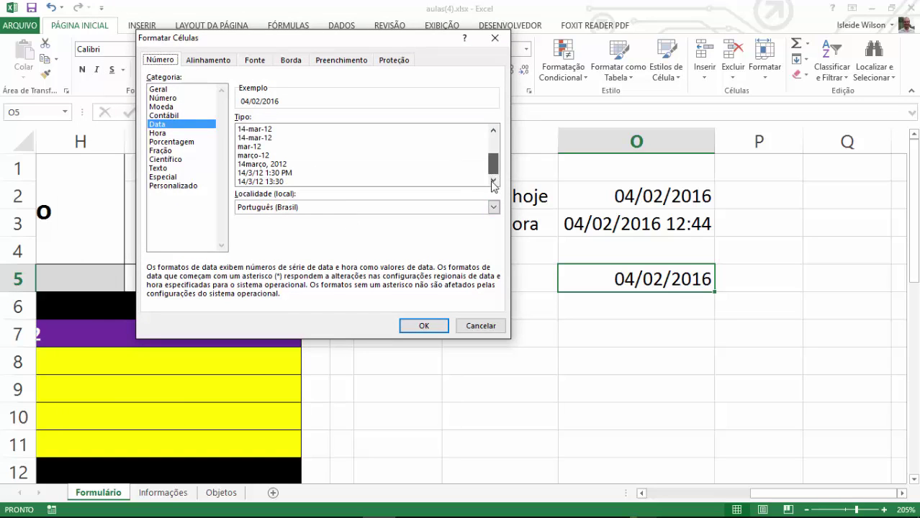
pyautogui.click(280, 181)
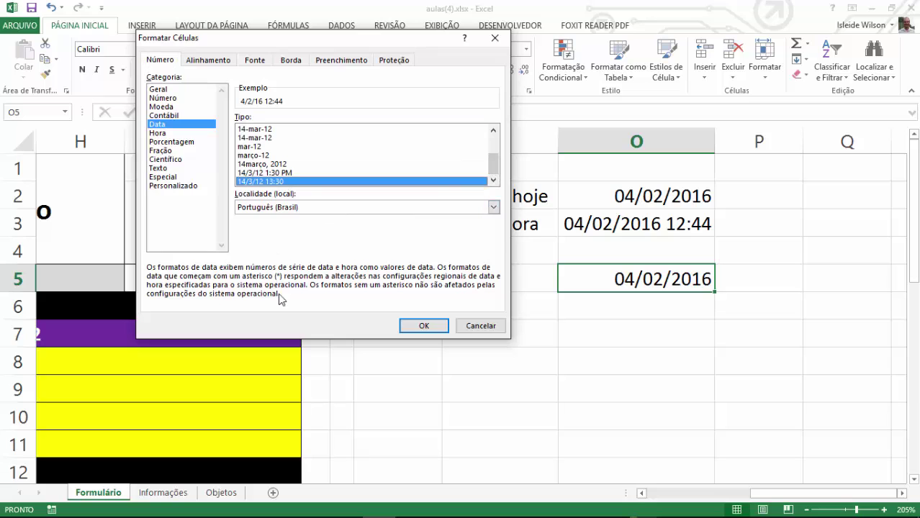
pyautogui.click(425, 326)
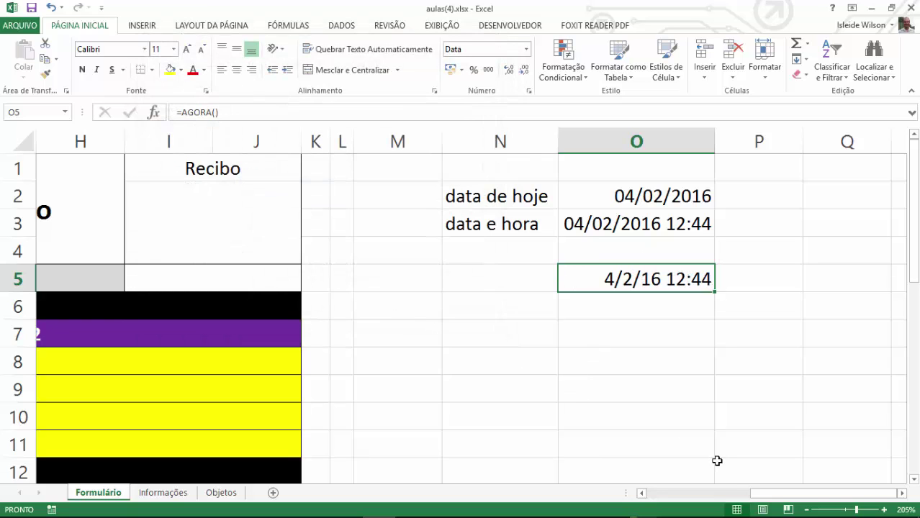
pyautogui.moveTo(771, 494); pyautogui.dragTo(662, 494)
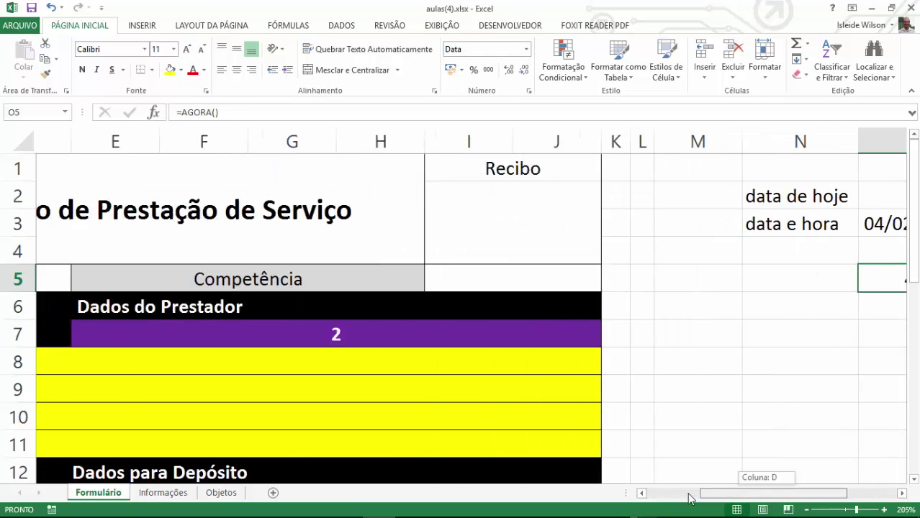
pyautogui.click(306, 282)
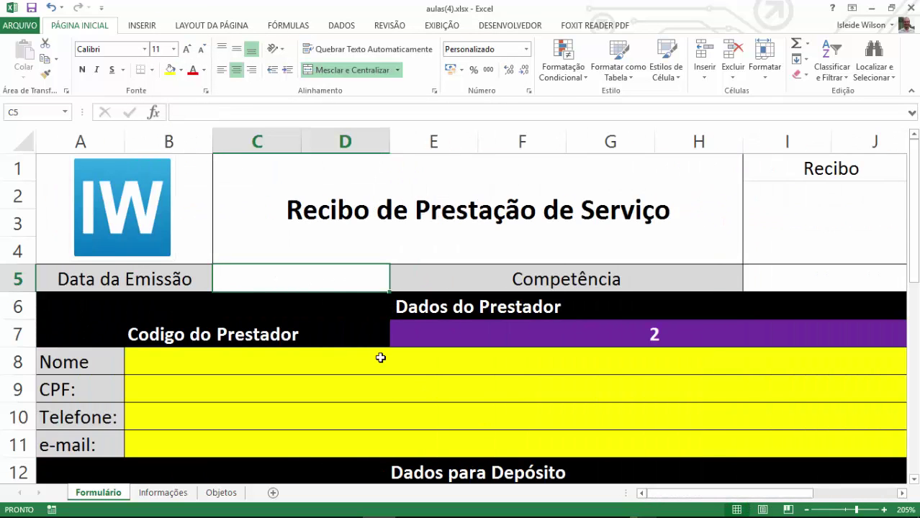
pyautogui.write('=')
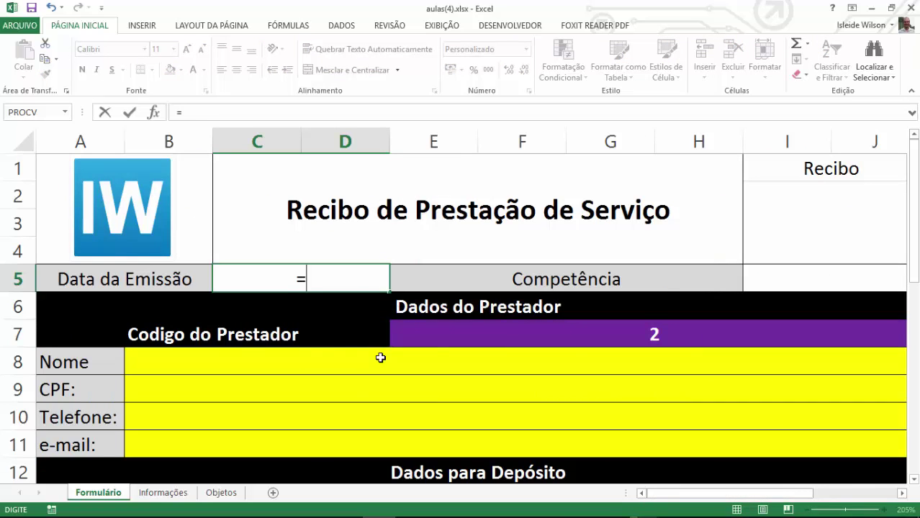
pyautogui.write('agora()')
pyautogui.hotkey('ctrl', 'Return')
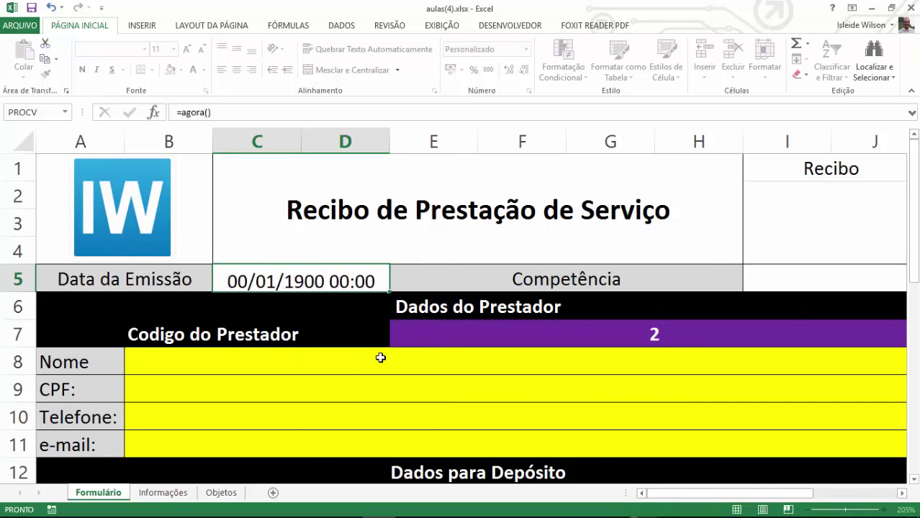
pyautogui.press('Return')
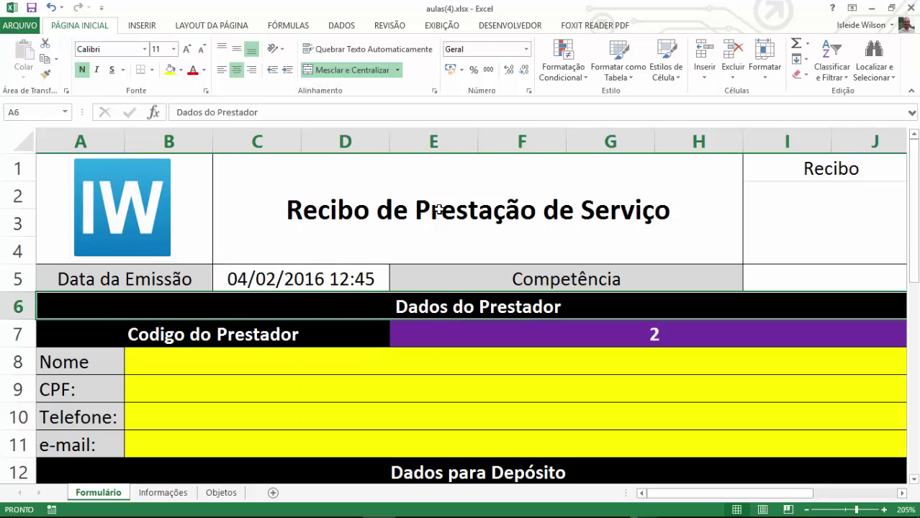
pyautogui.scroll(-1, 465, 208)
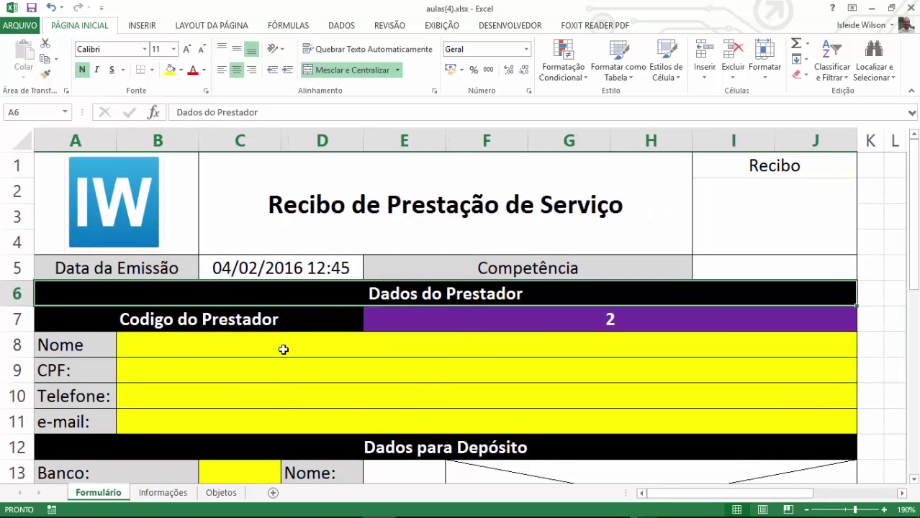
pyautogui.moveTo(284, 350); pyautogui.dragTo(287, 425)
pyautogui.scroll(-2, 287, 403)
pyautogui.moveTo(242, 315); pyautogui.dragTo(247, 350)
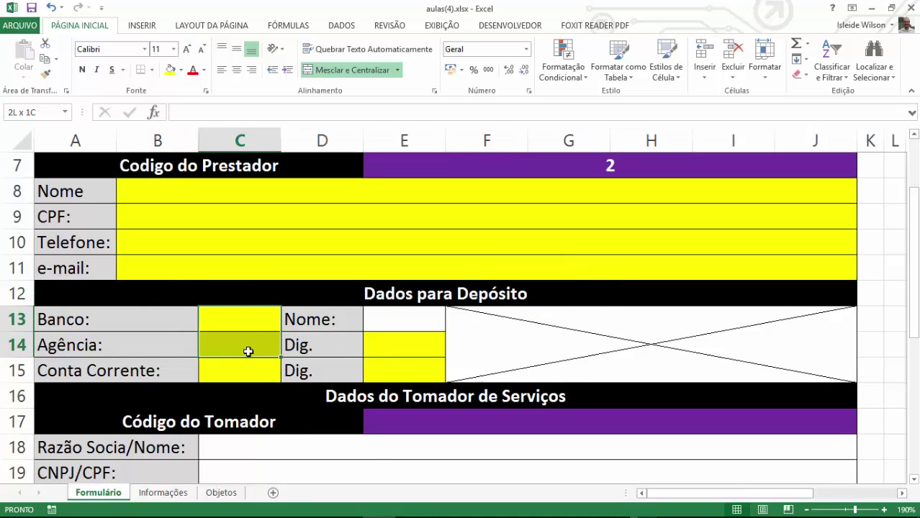
pyautogui.moveTo(412, 345); pyautogui.dragTo(403, 371)
pyautogui.scroll(1, 309, 345)
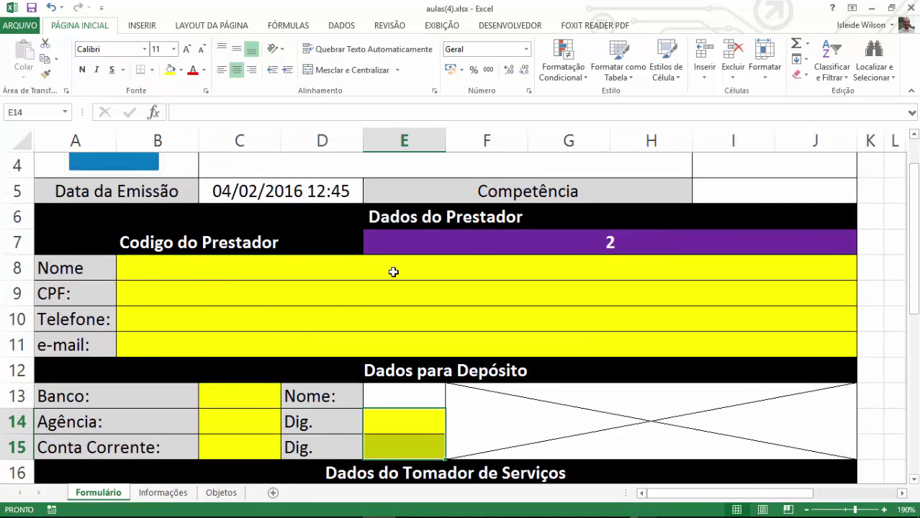
pyautogui.click(393, 272)
pyautogui.write('=')
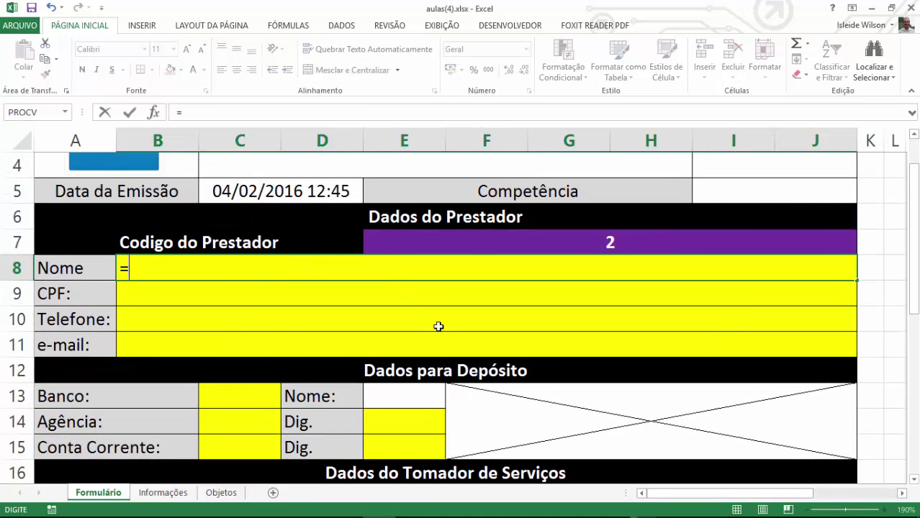
pyautogui.press('Escape')
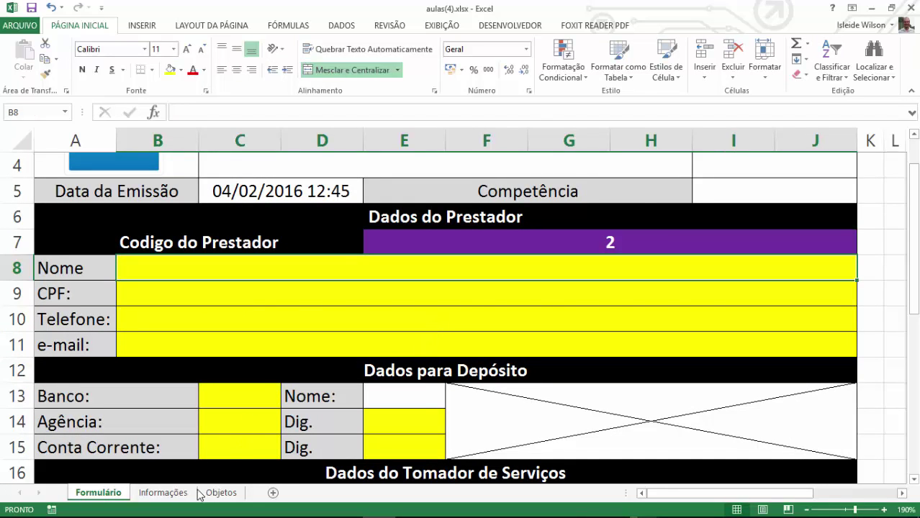
pyautogui.click(162, 492)
# - Insert a blank row 1 above the Prestador table on the Informações sheet
pyautogui.click(248, 290)
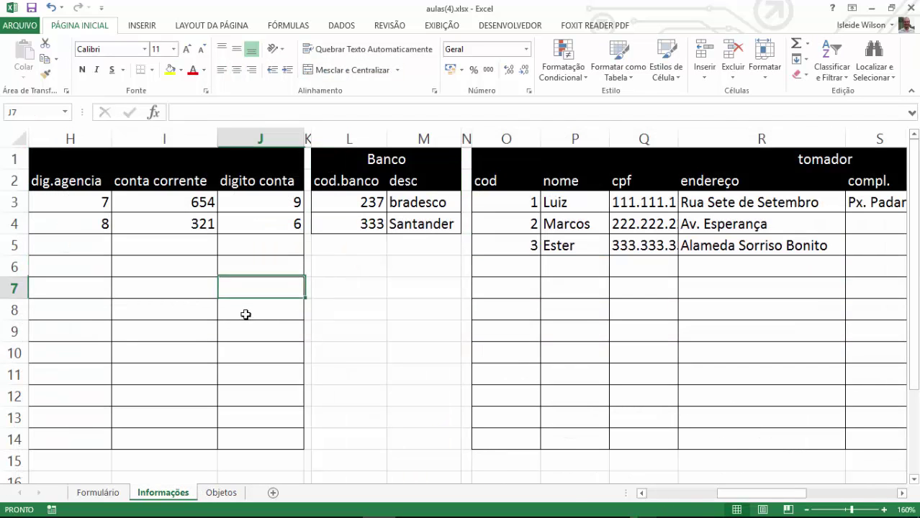
pyautogui.click(672, 494)
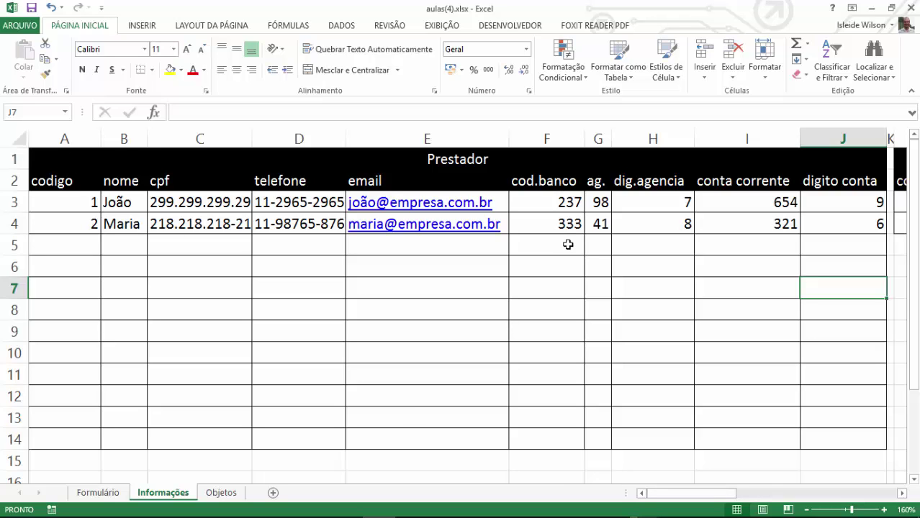
pyautogui.click(72, 181)
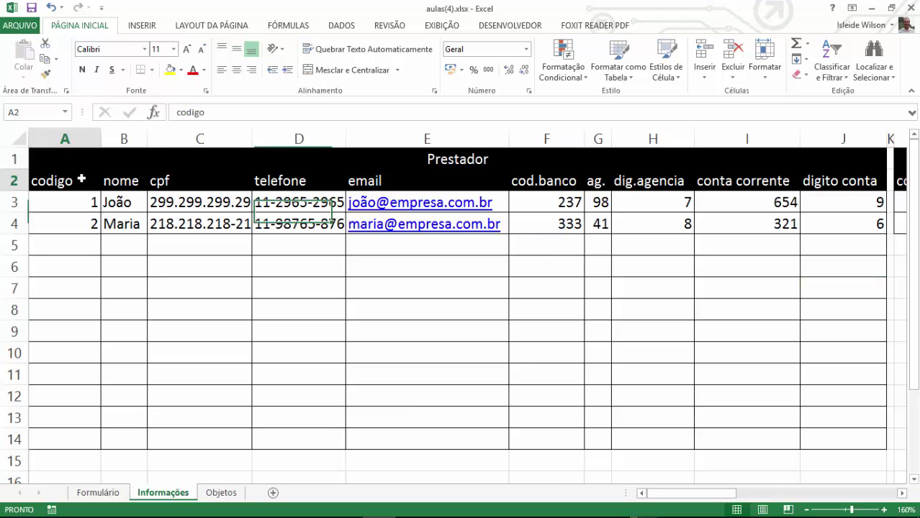
pyautogui.click(130, 180)
pyautogui.click(208, 180)
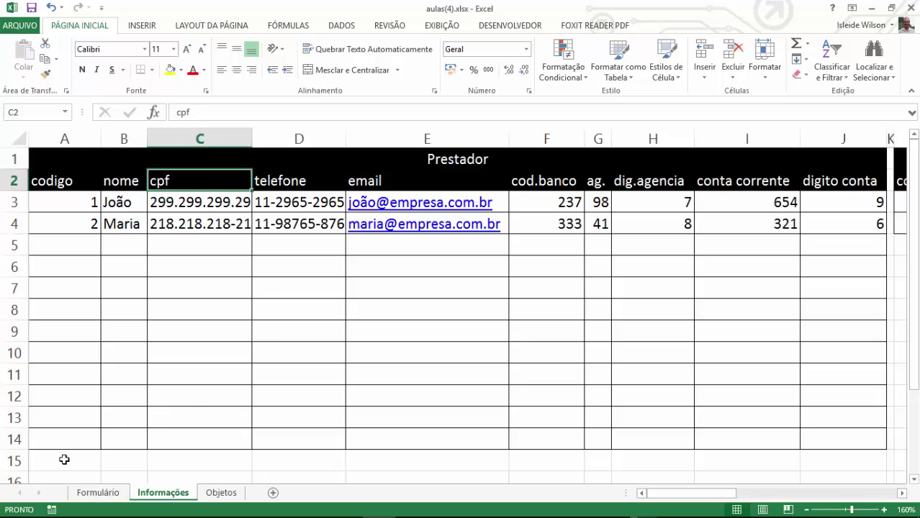
pyautogui.rightClick(14, 160)
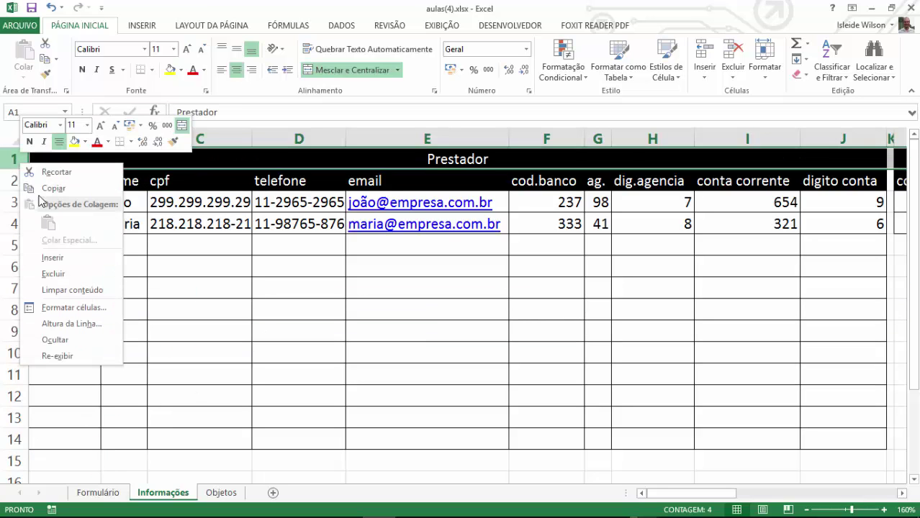
pyautogui.click(53, 258)
pyautogui.click(173, 309)
# - Number the Prestador columns 1 to 10 across A1:J1
pyautogui.click(80, 157)
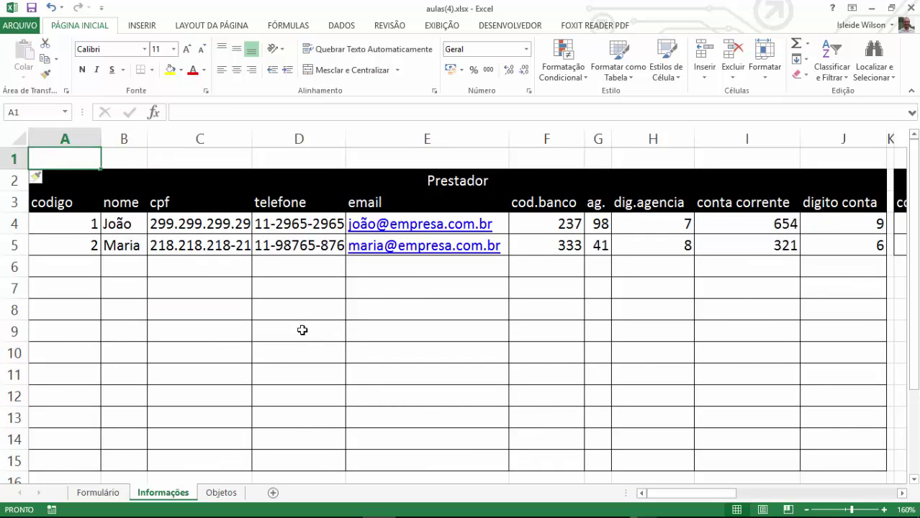
pyautogui.write('1')
pyautogui.press('Tab')
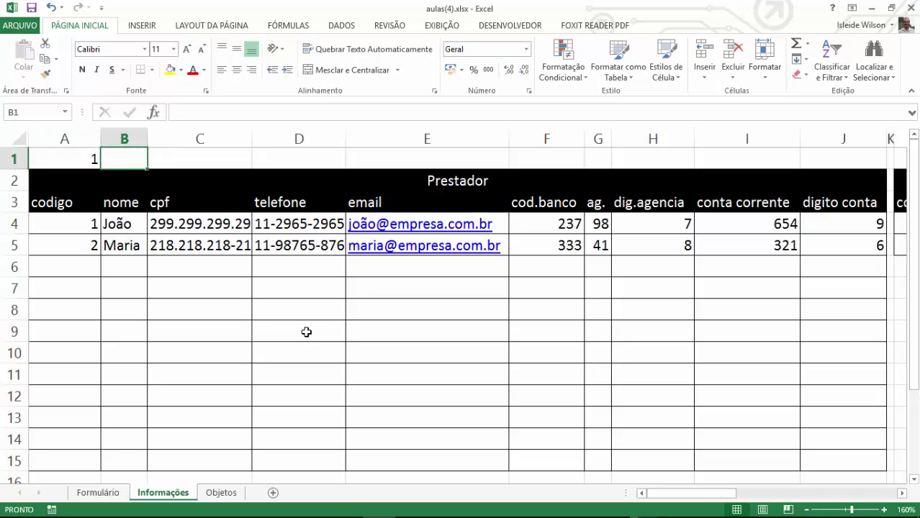
pyautogui.write('2')
pyautogui.press('Tab')
pyautogui.moveTo(78, 154)
pyautogui.mouseDown()
pyautogui.moveTo(304, 168)
pyautogui.moveTo(861, 167)
pyautogui.mouseUp()
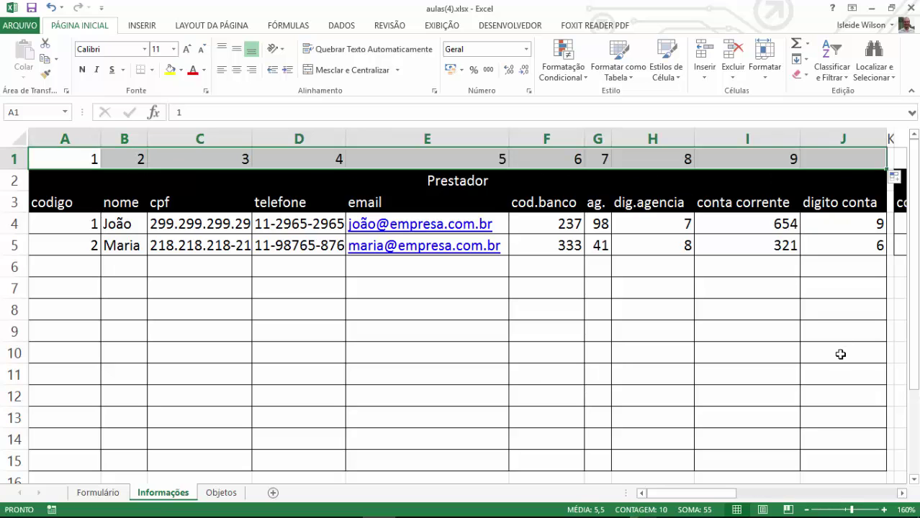
# - Number the Banco columns 1 and 2 in L1:M1
pyautogui.click(903, 494)
pyautogui.click(385, 156)
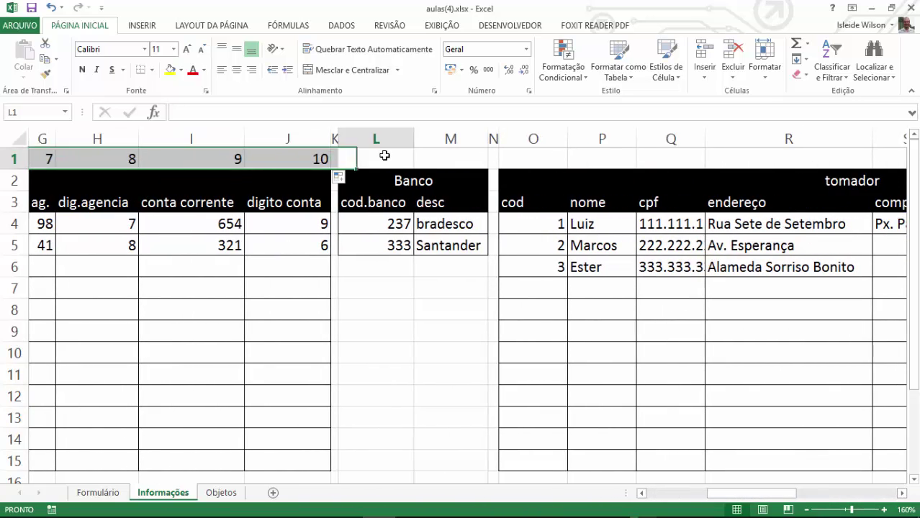
pyautogui.write('1')
pyautogui.press('Tab')
pyautogui.write('2')
pyautogui.press('Tab')
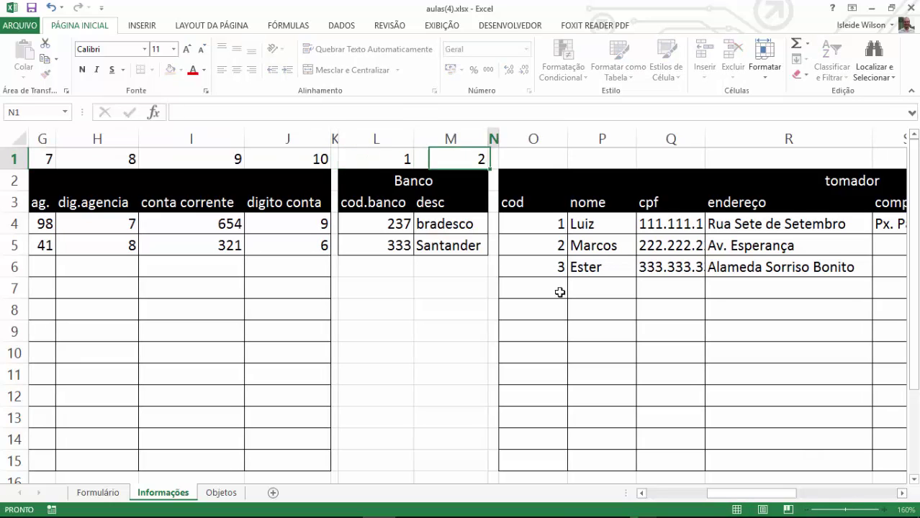
# - Number the tomador columns 1 to 7 across O1:U1
pyautogui.click(548, 163)
pyautogui.write('1')
pyautogui.press('Tab')
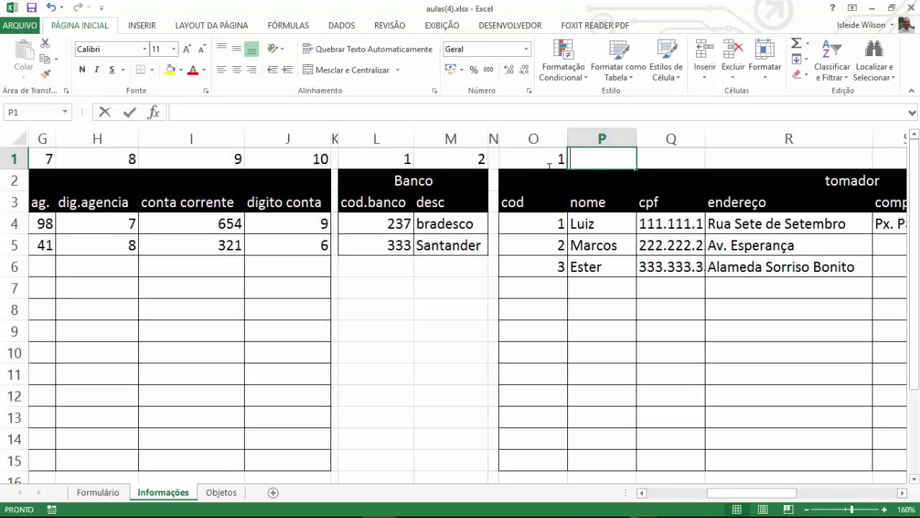
pyautogui.write('2')
pyautogui.press('Tab')
pyautogui.moveTo(549, 163)
pyautogui.mouseDown()
pyautogui.moveTo(762, 160)
pyautogui.moveTo(746, 159)
pyautogui.mouseUp()
# - Number the Serviços columns 1 to 3 across W1:Y1, correcting a mistyped 12 in W1
pyautogui.click(790, 158)
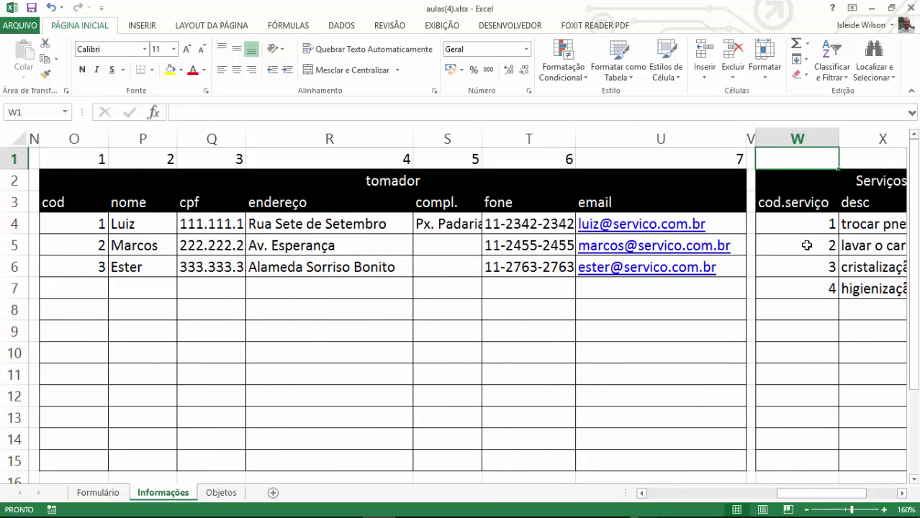
pyautogui.write('12')
pyautogui.press('Tab')
pyautogui.click(725, 163)
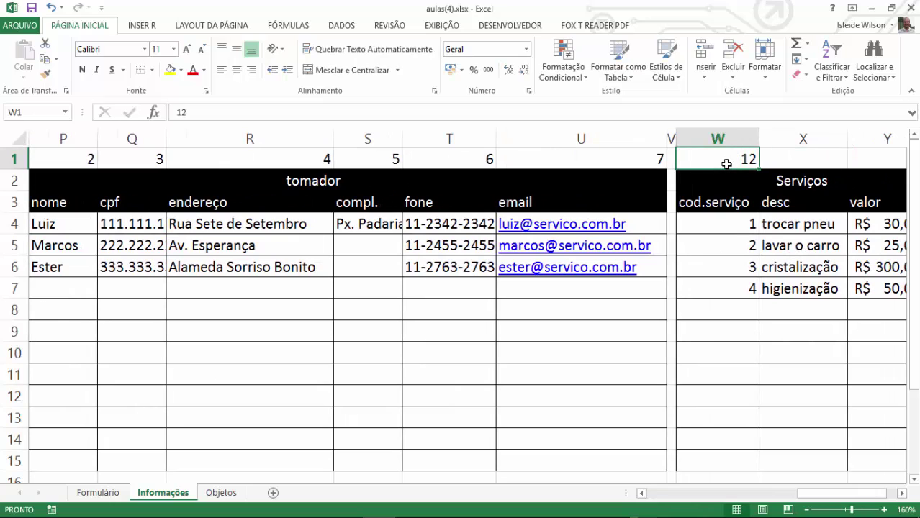
pyautogui.write('1')
pyautogui.press('Tab')
pyautogui.write('2')
pyautogui.press('Tab')
pyautogui.moveTo(663, 157); pyautogui.dragTo(724, 158)
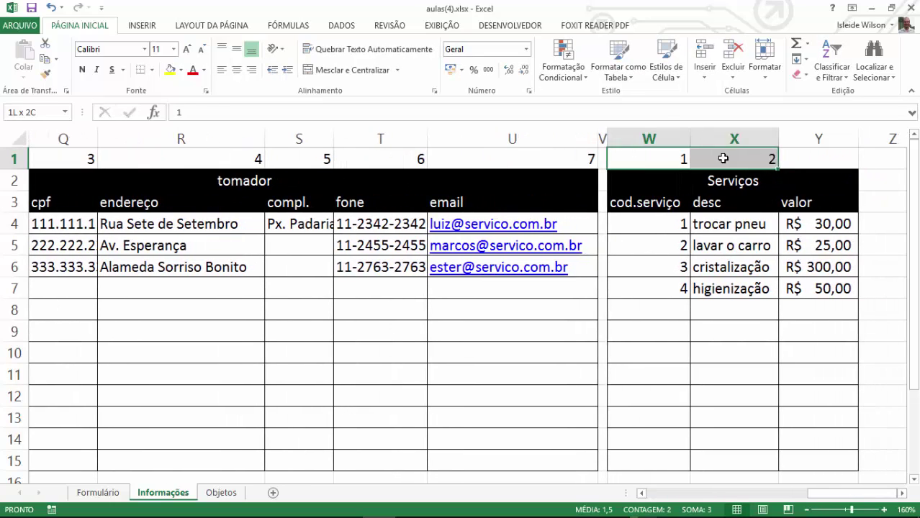
pyautogui.moveTo(776, 170); pyautogui.dragTo(818, 185)
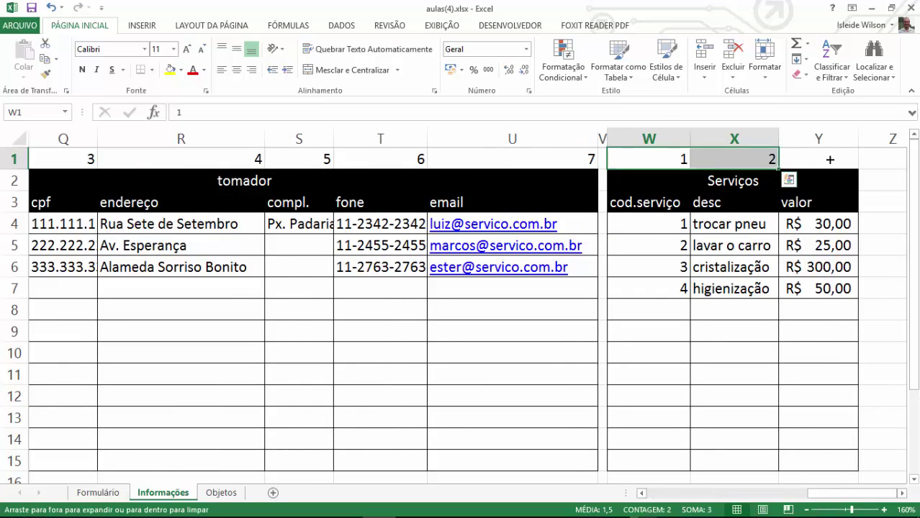
pyautogui.click(676, 160)
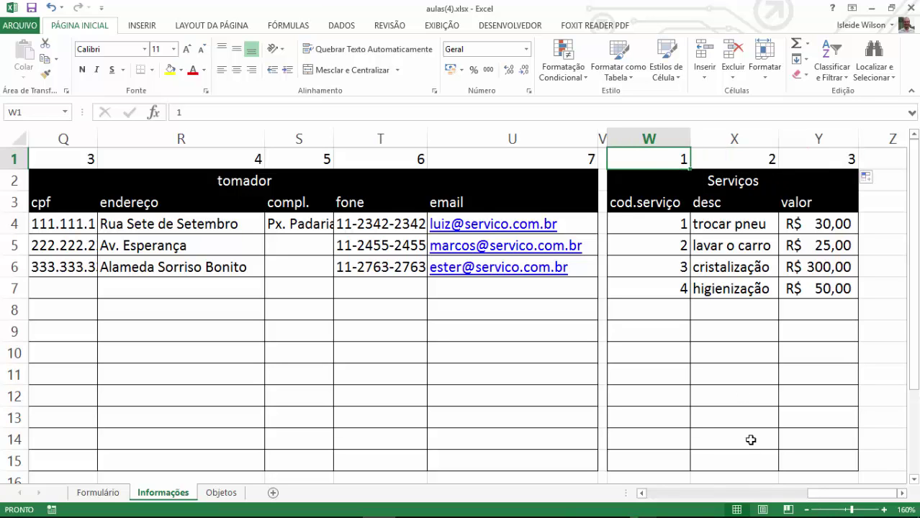
pyautogui.moveTo(812, 494); pyautogui.dragTo(644, 496)
# - Enter =PROCV(E7;Informações!A3:J15;2;0) in B8 so Nome shows provider 2's name
pyautogui.moveTo(60, 504)
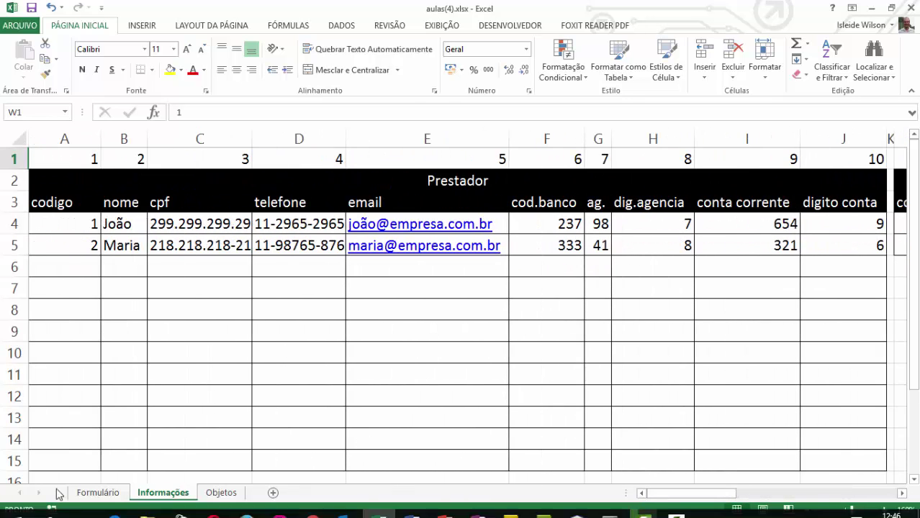
pyautogui.click(99, 493)
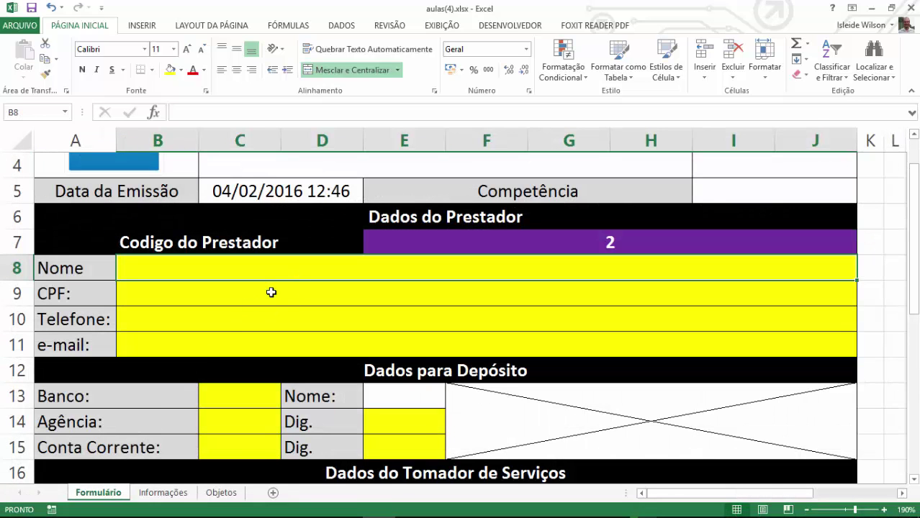
pyautogui.write('=procv')
pyautogui.press('Tab')
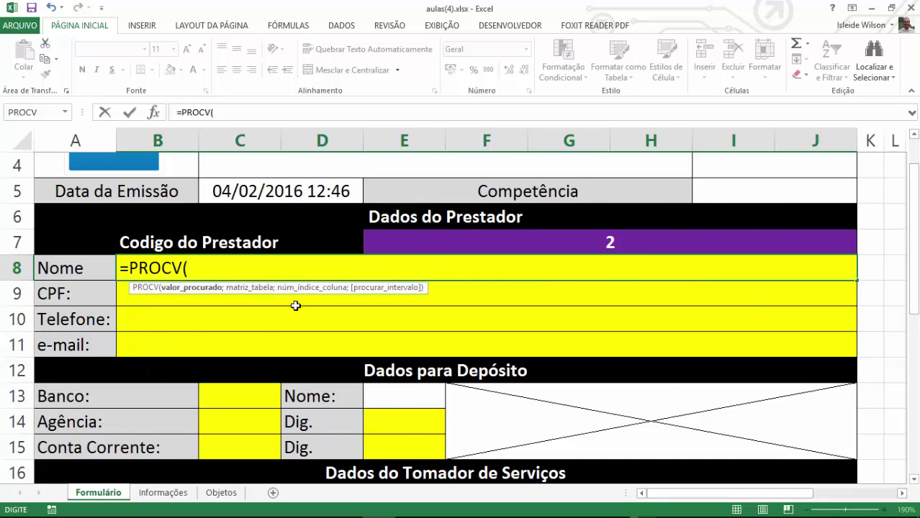
pyautogui.click(618, 241)
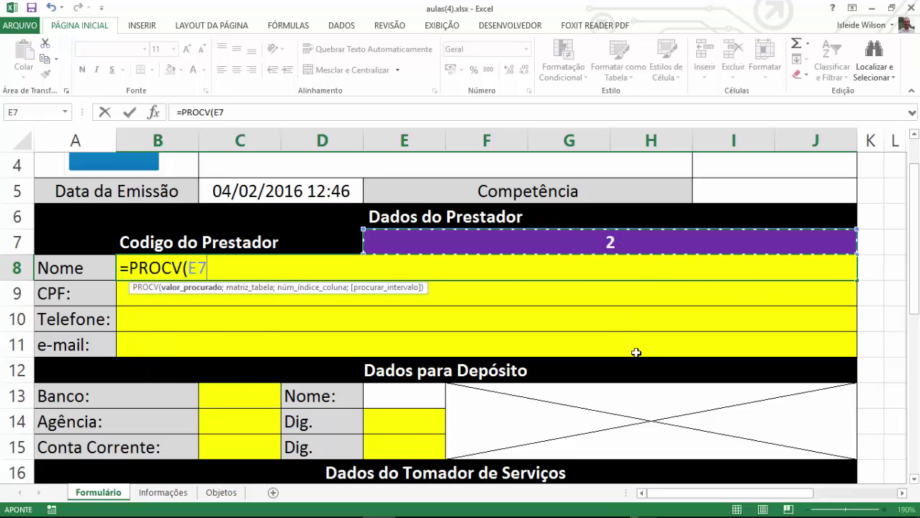
pyautogui.write(';')
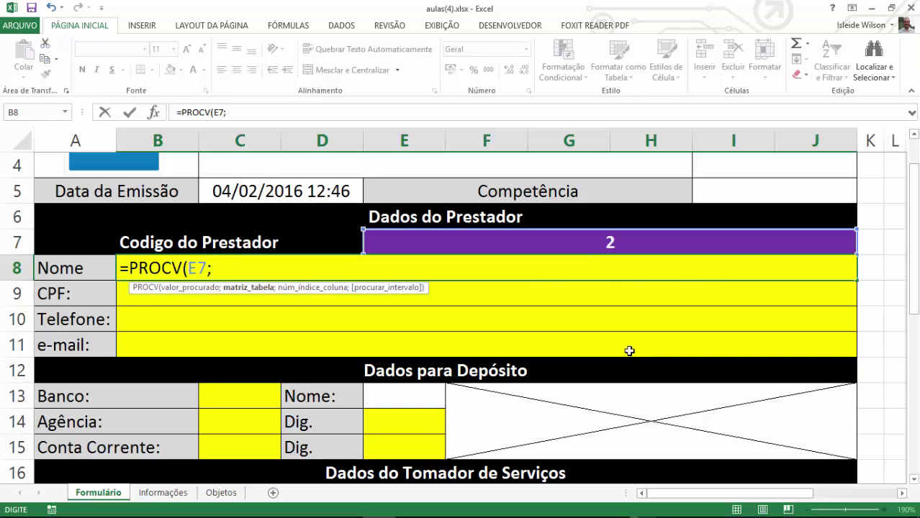
pyautogui.click(163, 492)
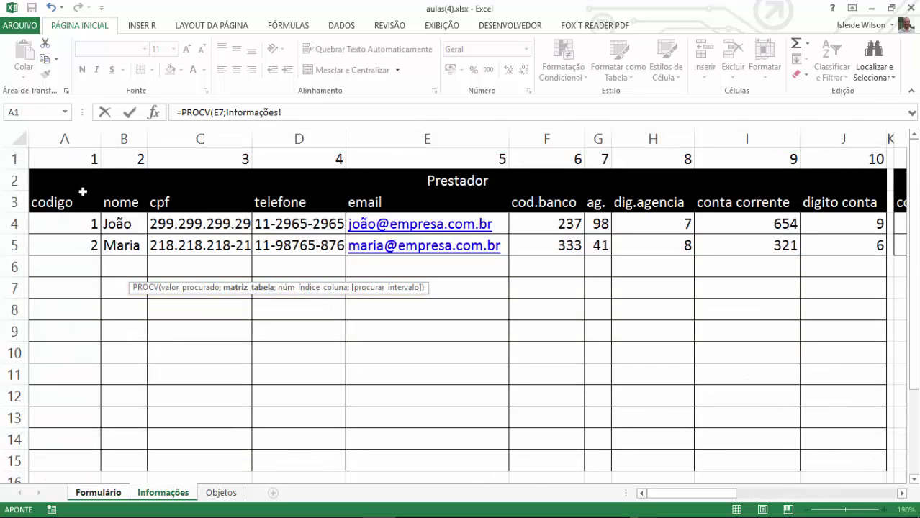
pyautogui.moveTo(56, 203); pyautogui.dragTo(831, 465)
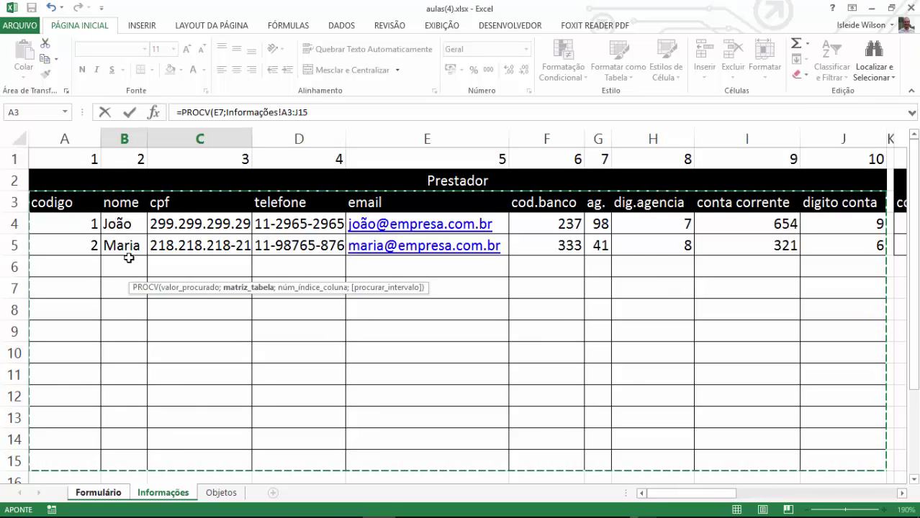
pyautogui.write('2')
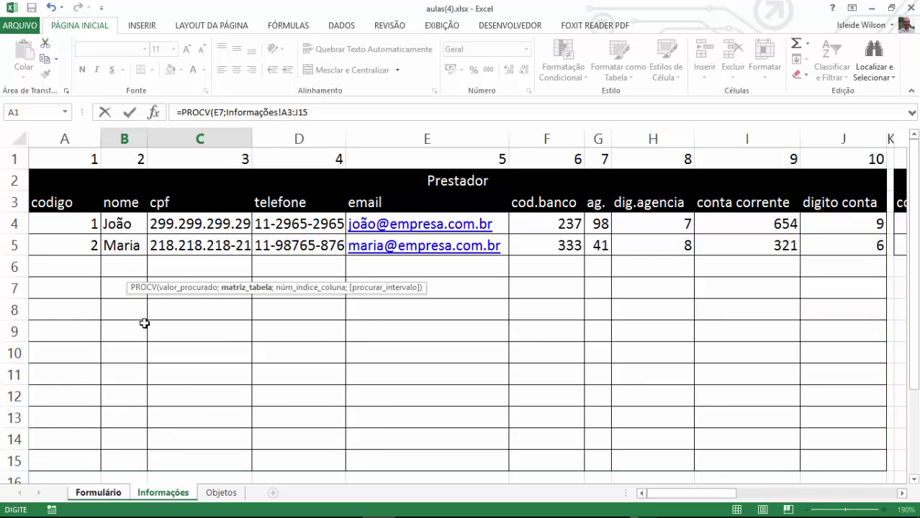
pyautogui.press('BackSpace')
pyautogui.press('BackSpace')
pyautogui.press('BackSpace')
pyautogui.press('BackSpace')
pyautogui.press('BackSpace')
pyautogui.press('BackSpace')
pyautogui.press('BackSpace')
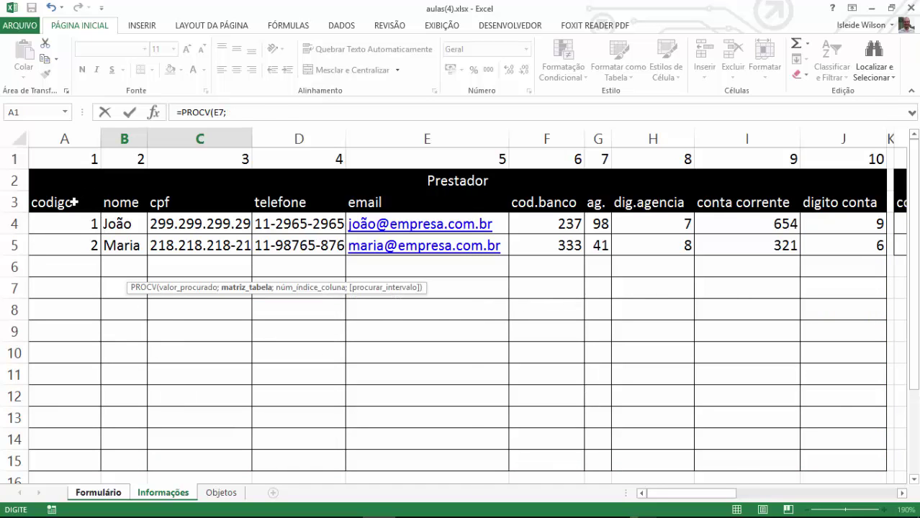
pyautogui.moveTo(73, 202); pyautogui.dragTo(537, 456)
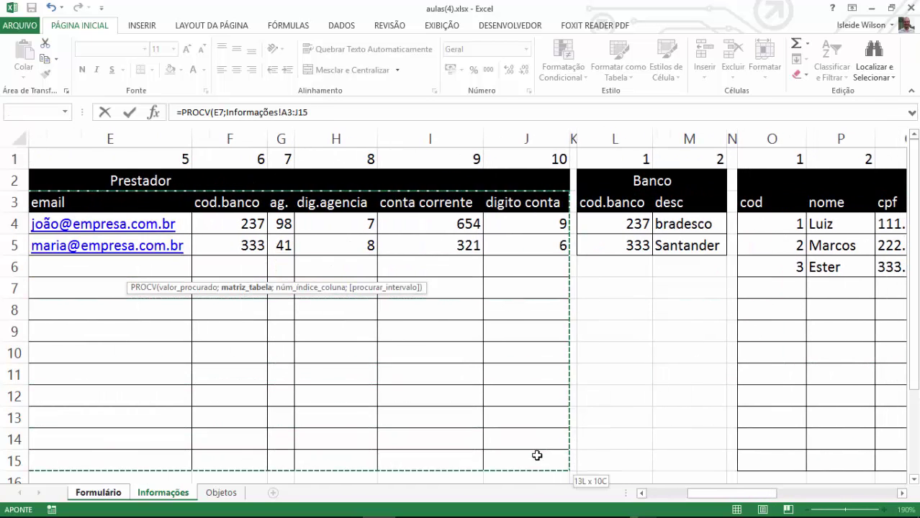
pyautogui.click(668, 495)
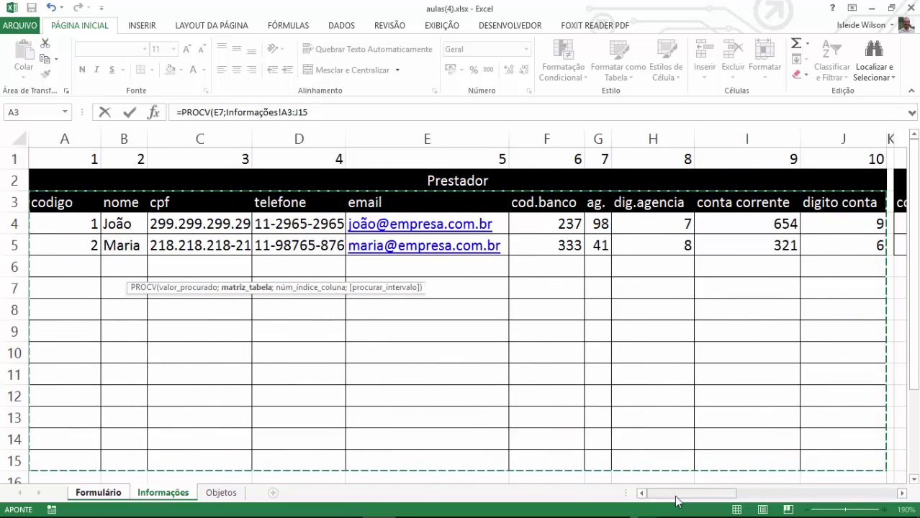
pyautogui.write(';2;0')
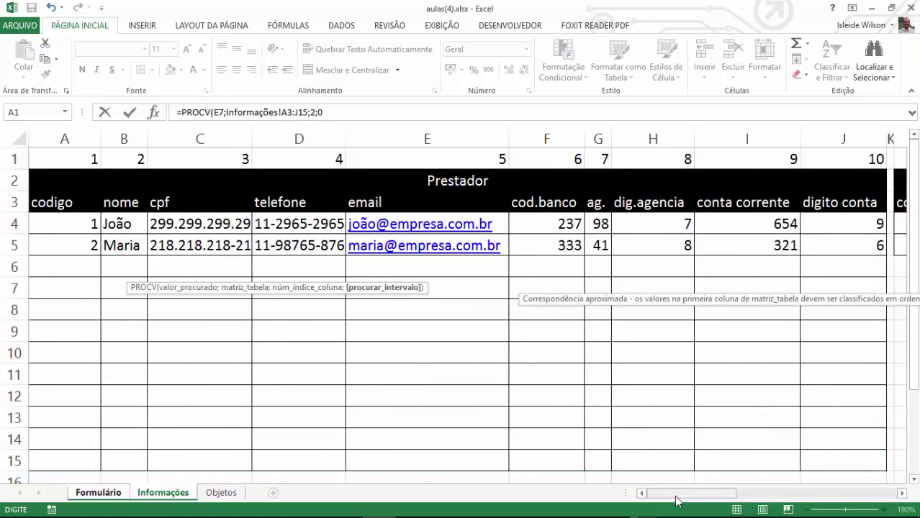
pyautogui.write(')')
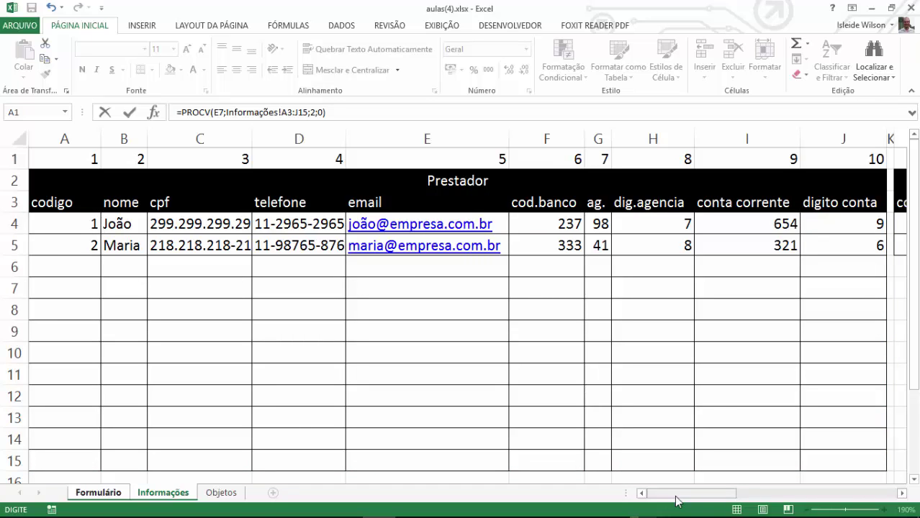
pyautogui.press('Return')
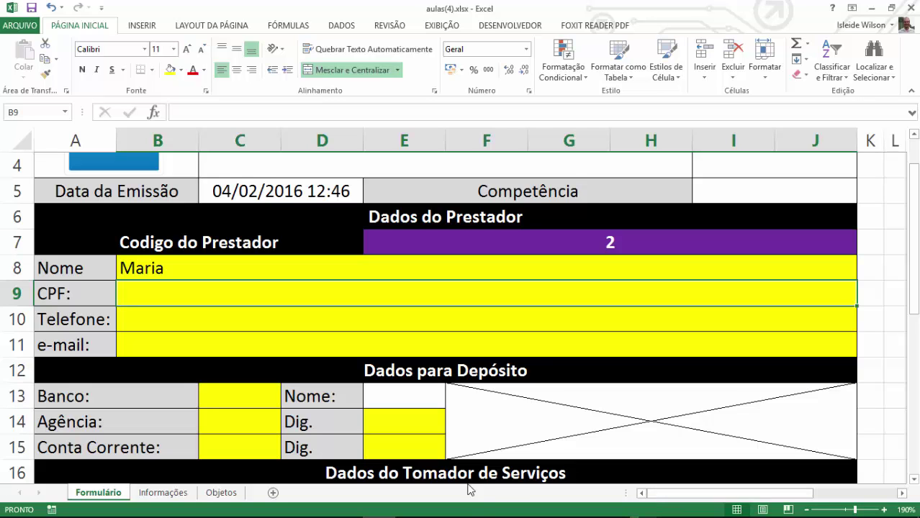
# - Enter =PROCV(E7;Informações!A3:J15;3;0) in B9 to fill the CPF from column 3
pyautogui.write('=procv')
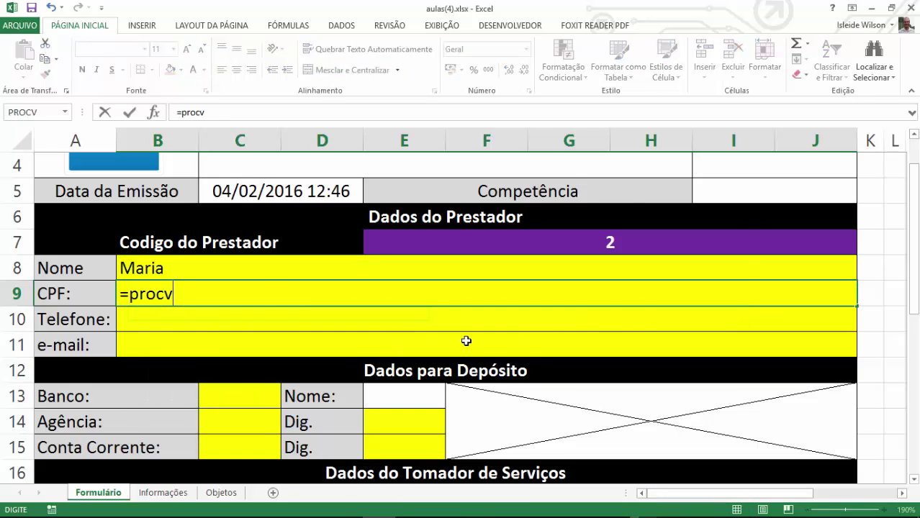
pyautogui.press('Tab')
pyautogui.click(423, 243)
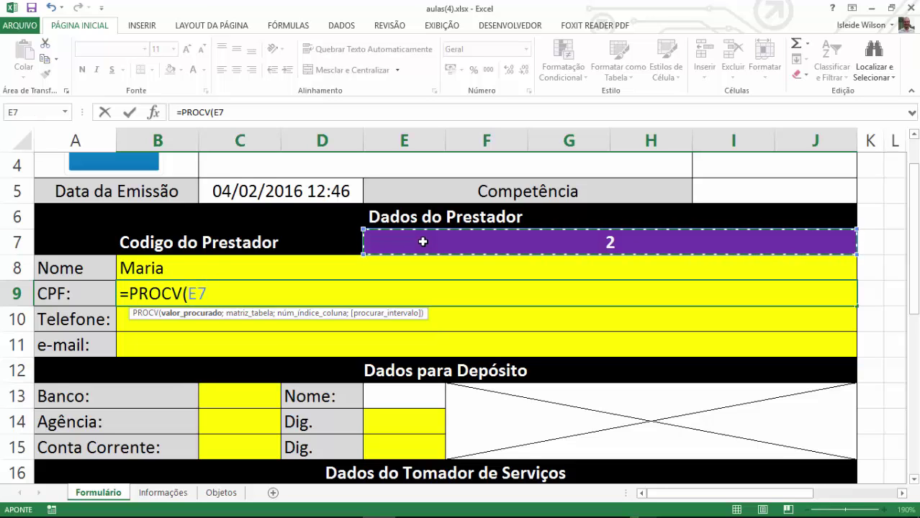
pyautogui.write(';')
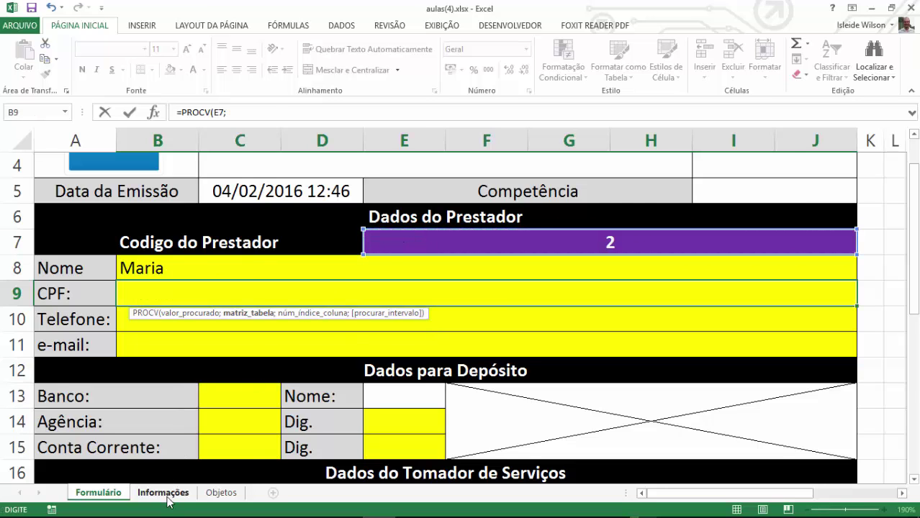
pyautogui.click(163, 492)
pyautogui.moveTo(72, 202)
pyautogui.mouseDown()
pyautogui.moveTo(771, 335)
pyautogui.moveTo(826, 463)
pyautogui.mouseUp()
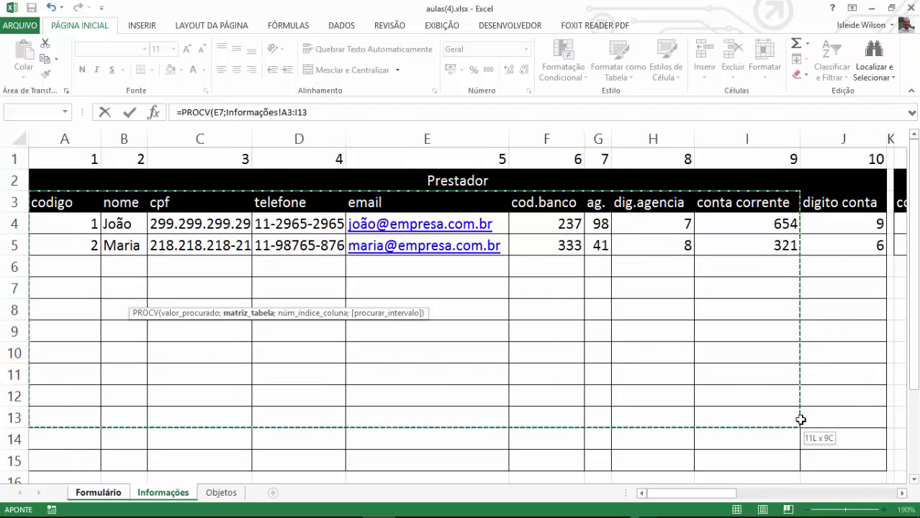
pyautogui.write(';')
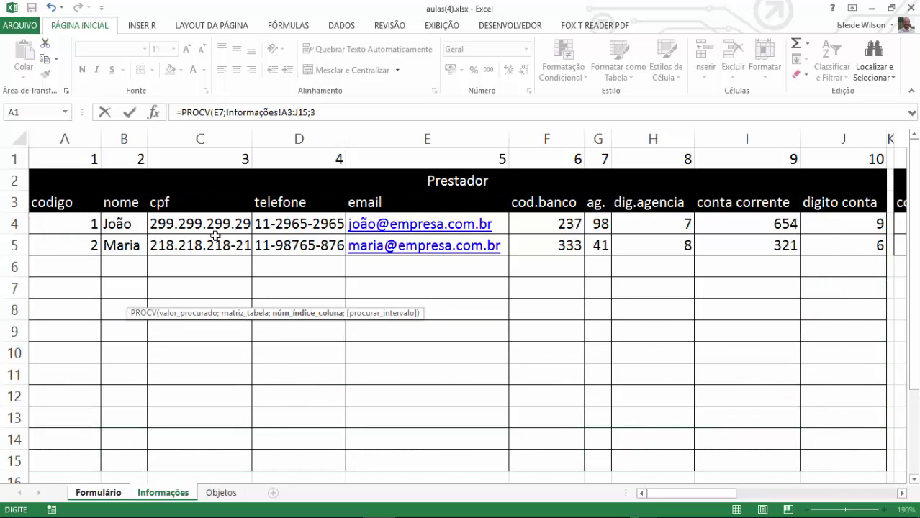
pyautogui.write(';0)')
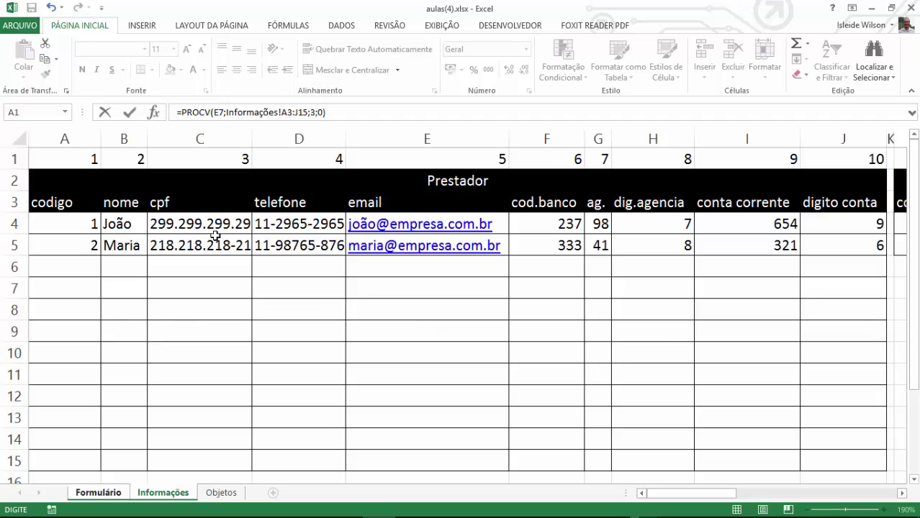
pyautogui.press('Return')
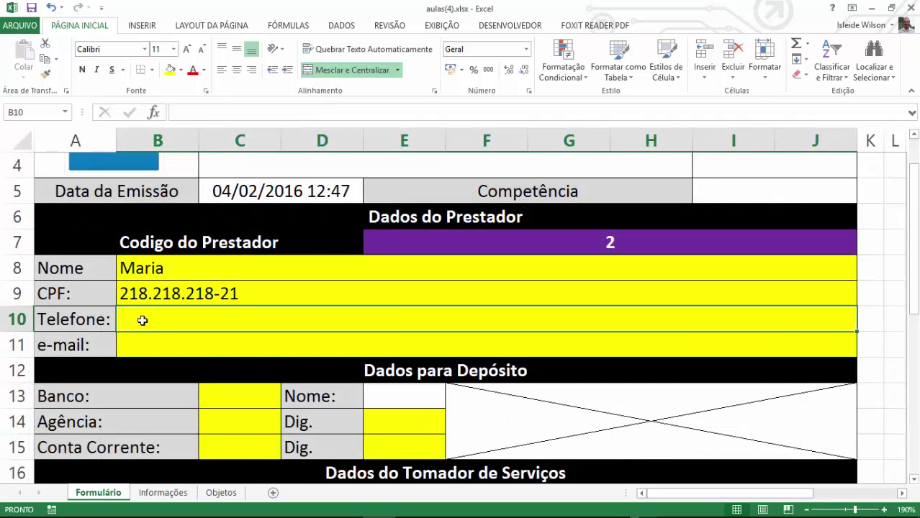
# - Enter =PROCV(E7;Informações!A3:J15;4;0) in B10 to fill Telefone from column 4
pyautogui.write('=procv')
pyautogui.press('Tab')
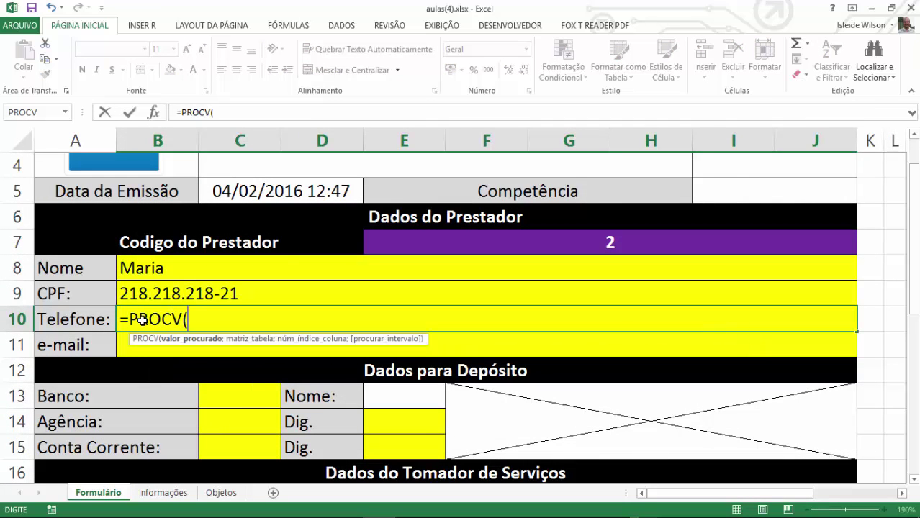
pyautogui.click(439, 233)
pyautogui.write(';')
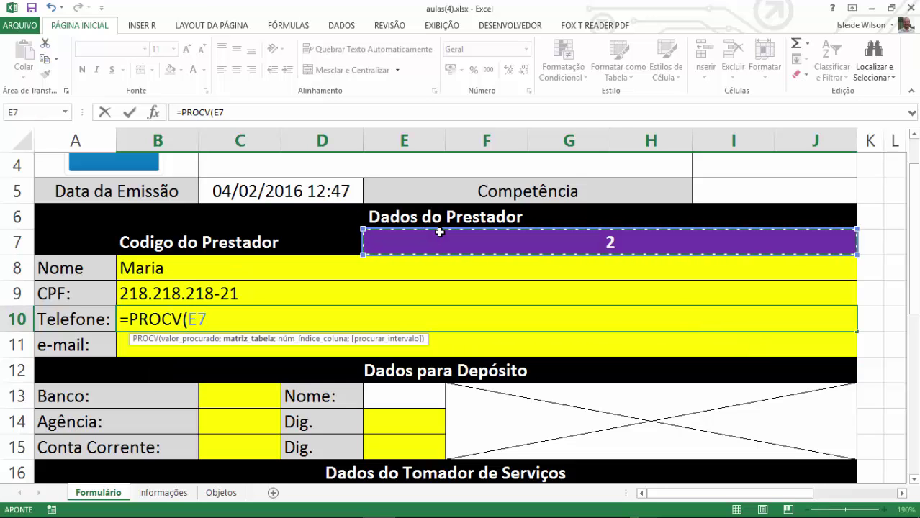
pyautogui.click(163, 493)
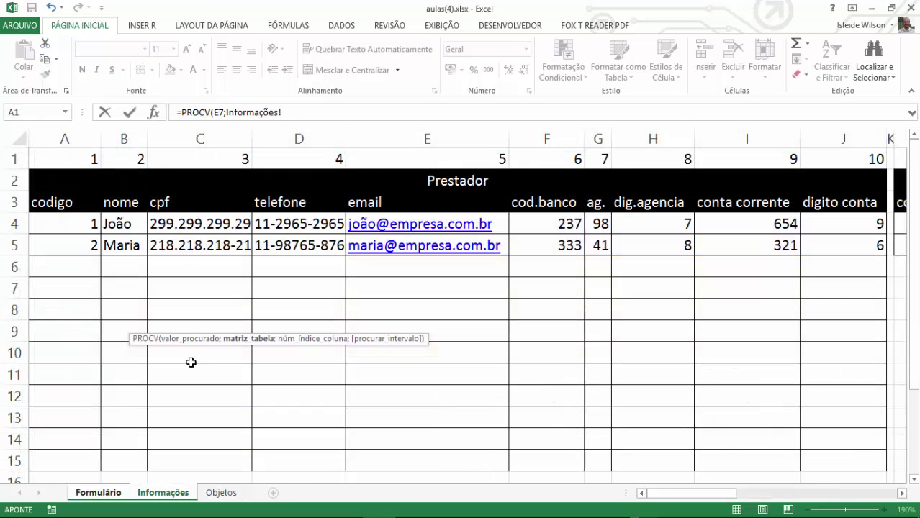
pyautogui.moveTo(73, 206); pyautogui.dragTo(823, 463)
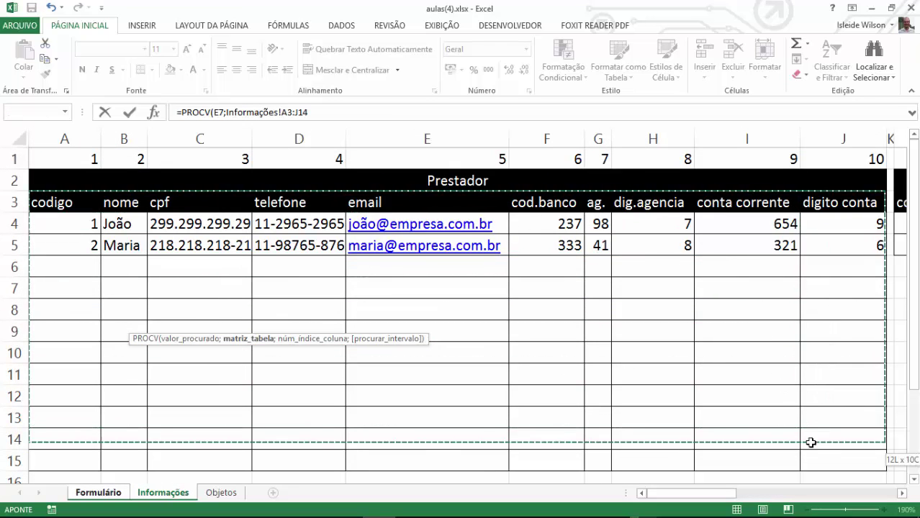
pyautogui.write(';')
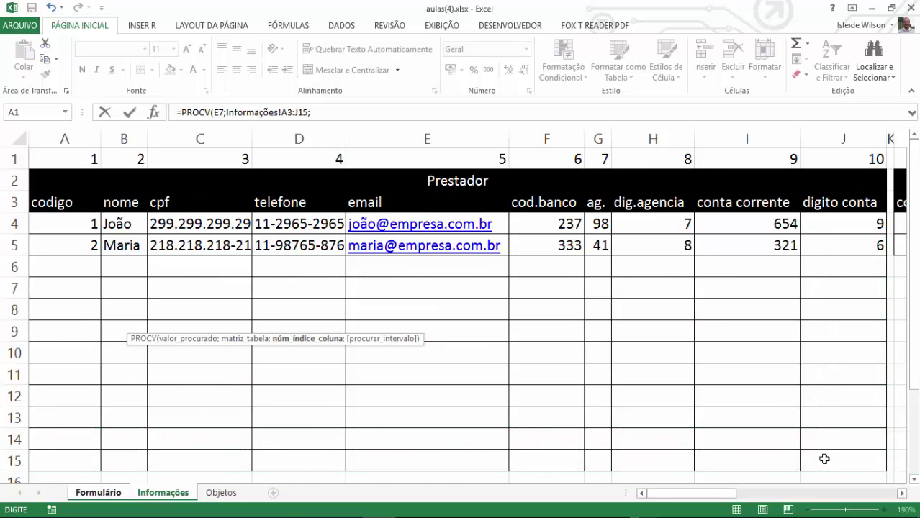
pyautogui.write('4;')
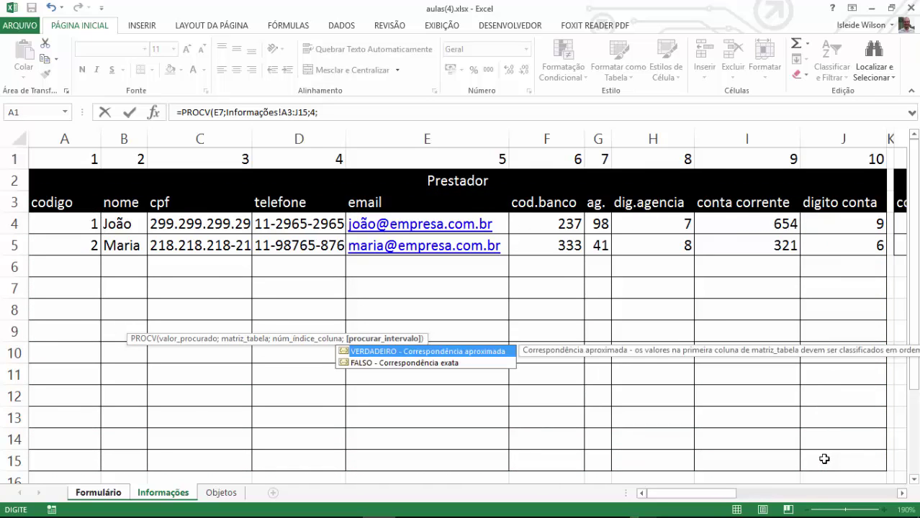
pyautogui.write('0')
pyautogui.press('Return')
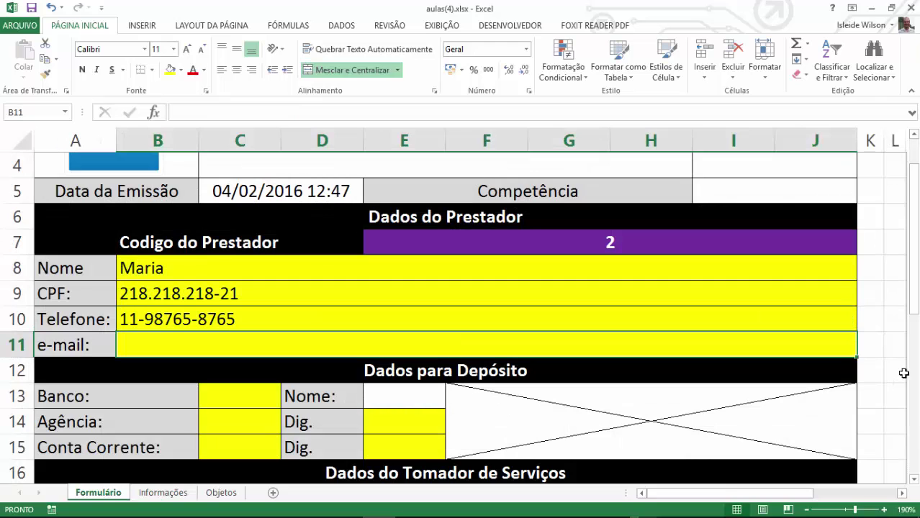
# - Enter =PROCV(E7;Informações!A3:J15;5;0) in B11 to fill the e-mail from column 5
pyautogui.write('=pr')
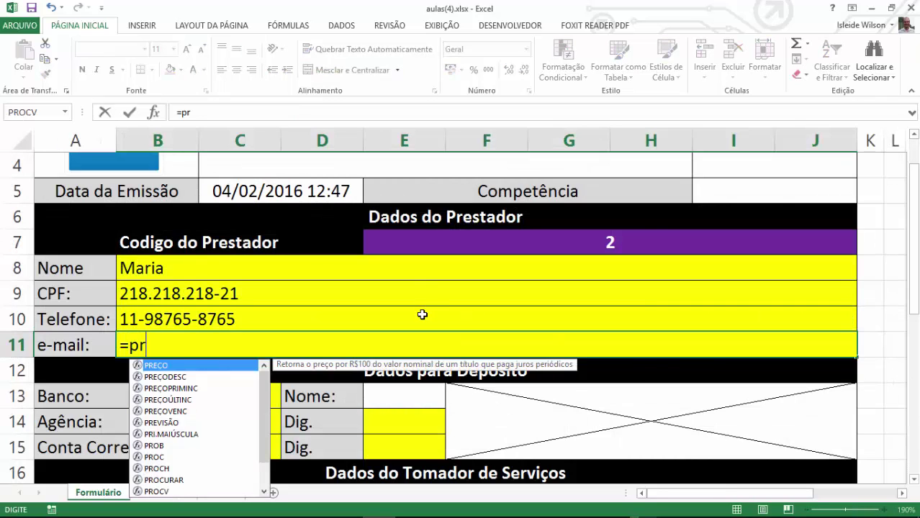
pyautogui.write('ocv')
pyautogui.press('Tab')
pyautogui.click(490, 245)
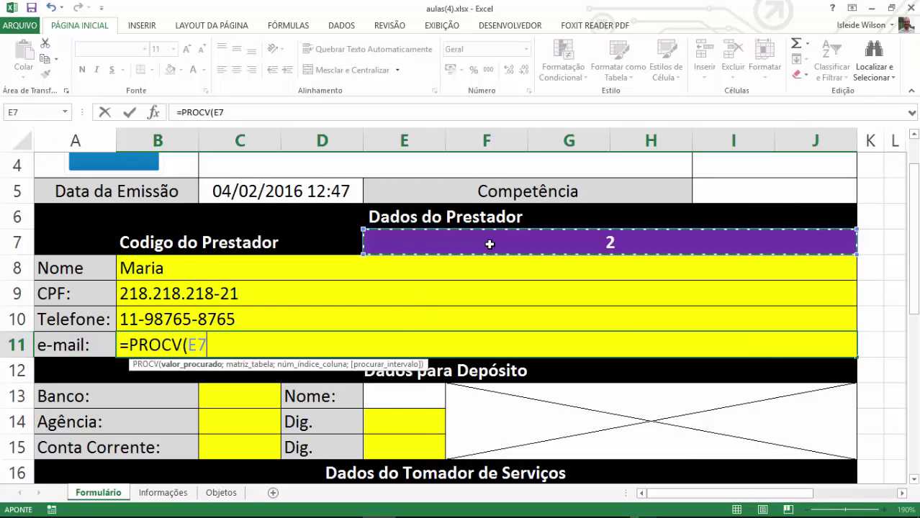
pyautogui.write(';')
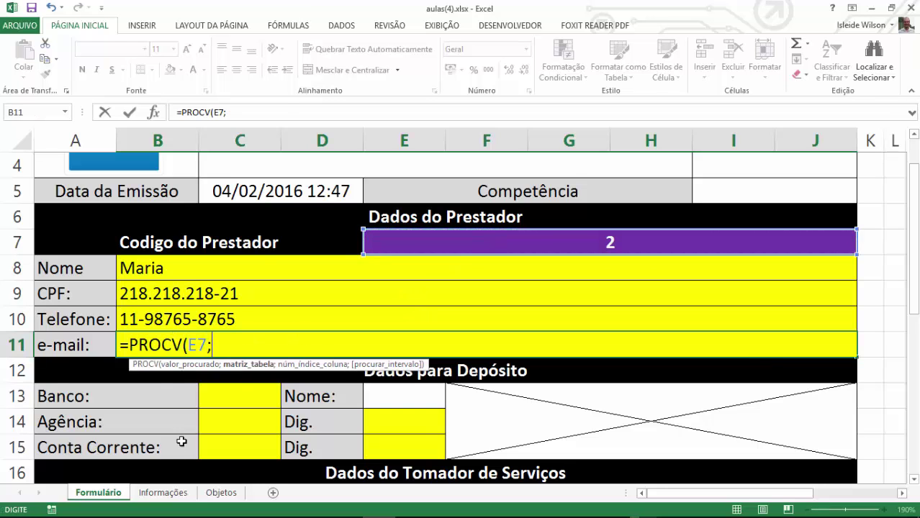
pyautogui.click(163, 492)
pyautogui.moveTo(73, 201); pyautogui.dragTo(854, 401)
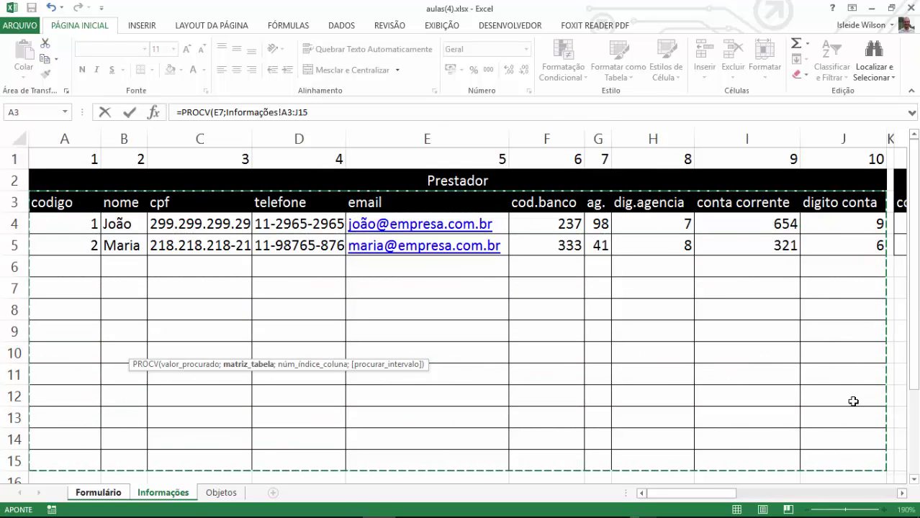
pyautogui.write(';5')
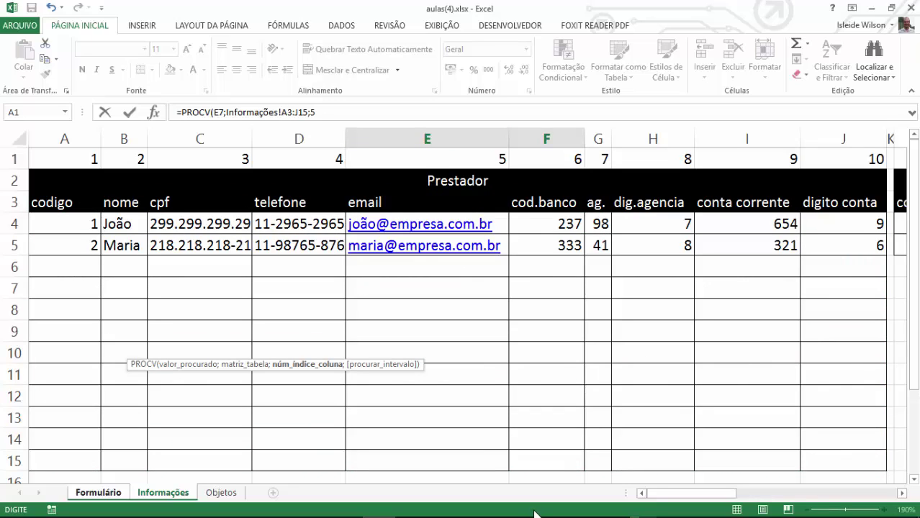
pyautogui.write(';0')
pyautogui.press('Return')
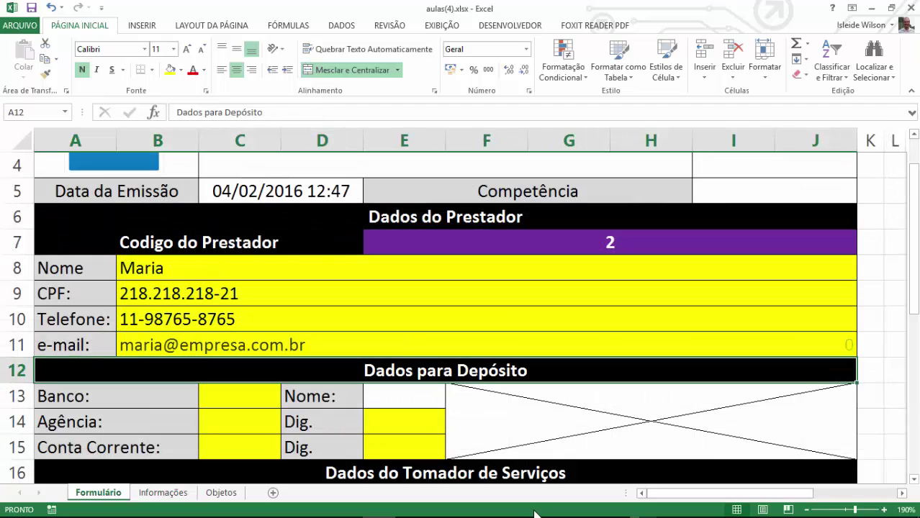
# - Enter =PROCV(E7;Informações!A3:J15;6;0) in C13 so Banco shows bank code 333
pyautogui.click(273, 395)
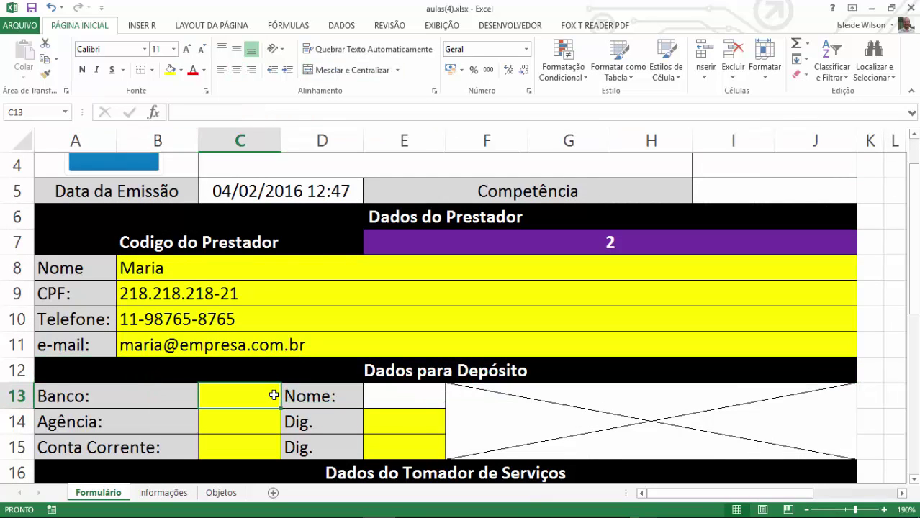
pyautogui.write('=pro')
pyautogui.press('Tab')
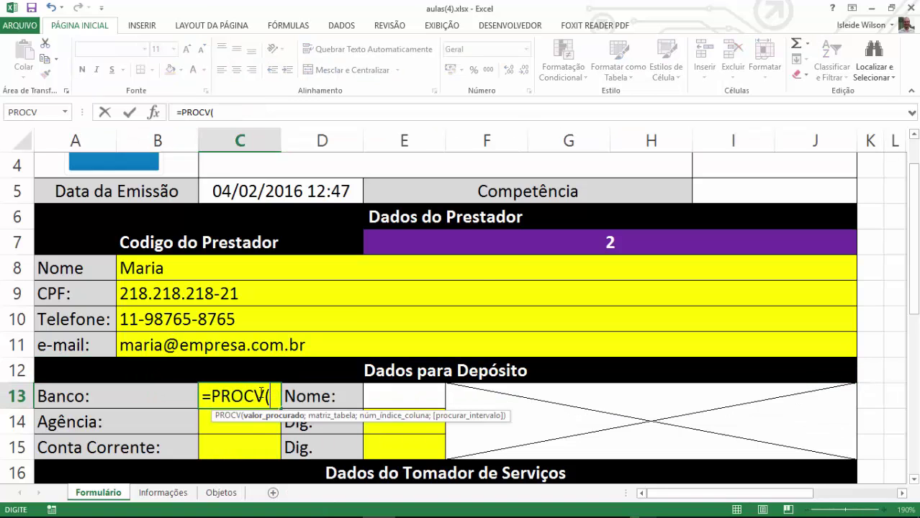
pyautogui.click(538, 243)
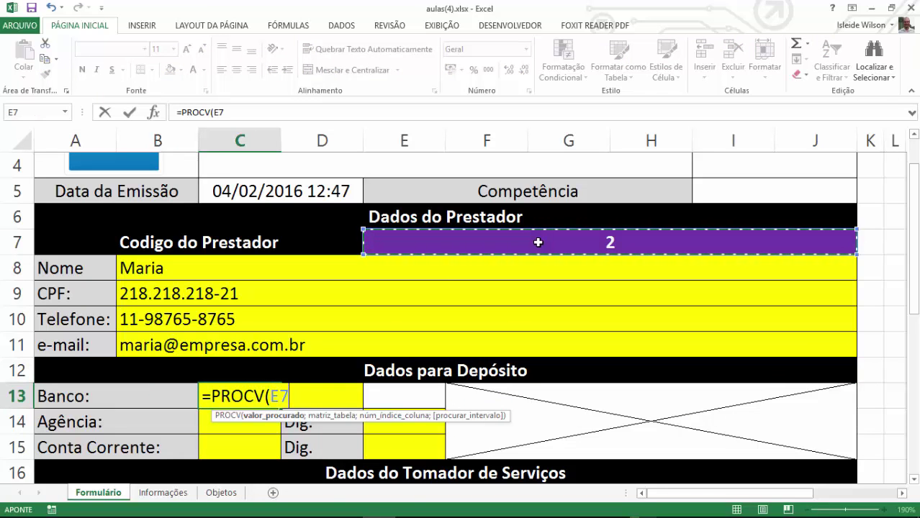
pyautogui.write(';')
pyautogui.click(163, 494)
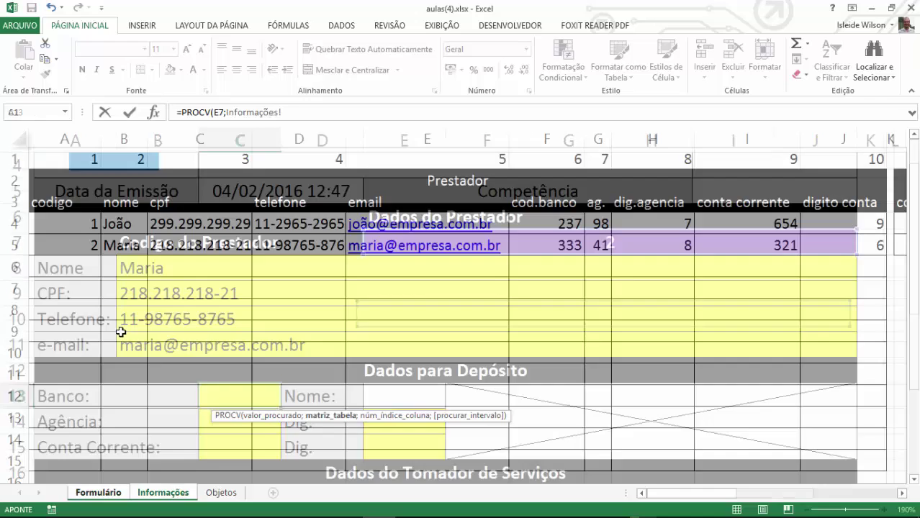
pyautogui.moveTo(55, 202)
pyautogui.mouseDown()
pyautogui.moveTo(878, 422)
pyautogui.moveTo(882, 461)
pyautogui.mouseUp()
pyautogui.write(';')
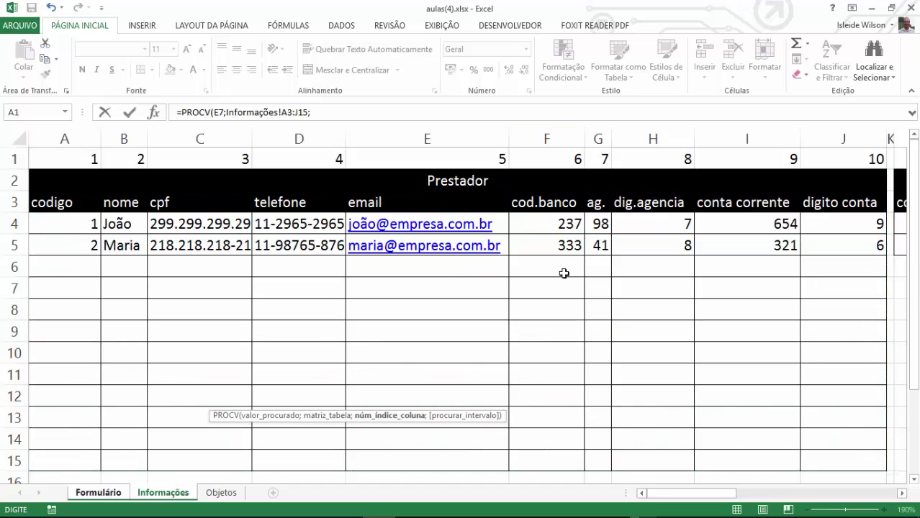
pyautogui.write('6;')
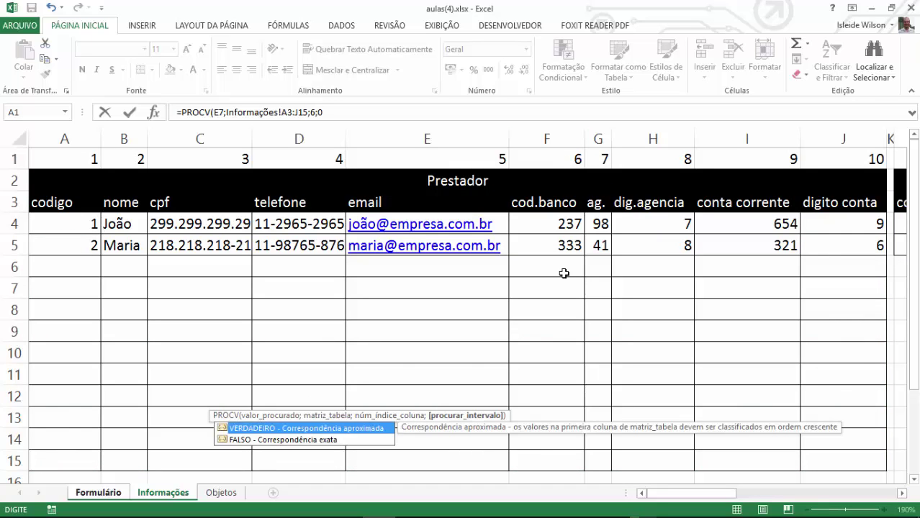
pyautogui.write('0')
pyautogui.press('Return')
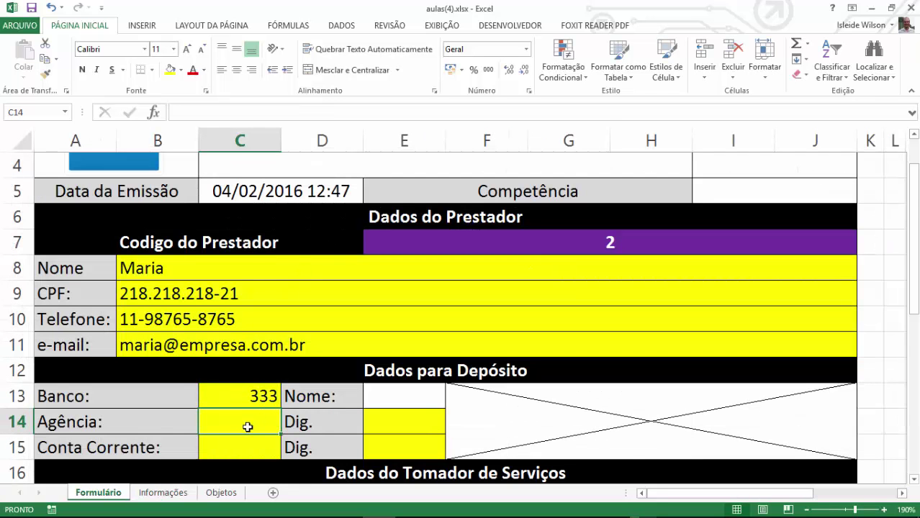
# - Enter =PROCV(E7;Informações!A3:J15;7;0) in C14 so Agência shows 41
pyautogui.write('=pro')
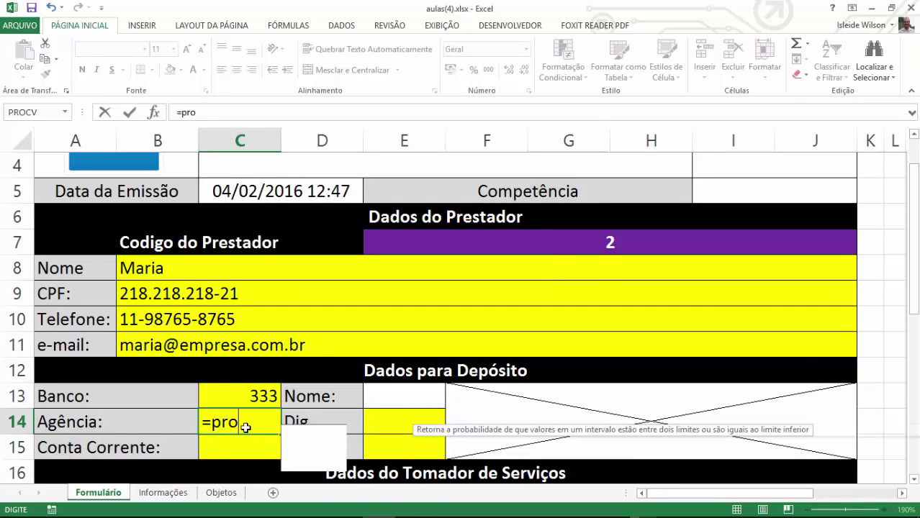
pyautogui.write('cv')
pyautogui.press('Tab')
pyautogui.click(510, 244)
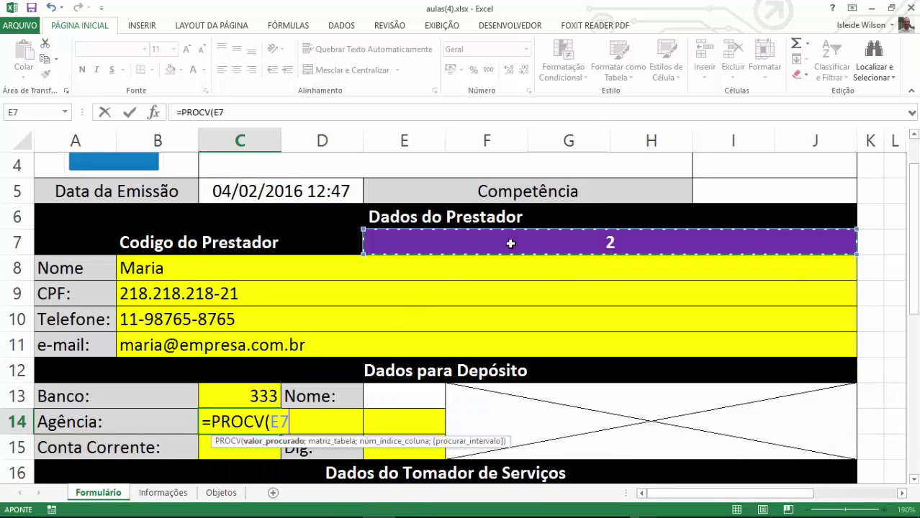
pyautogui.write(';')
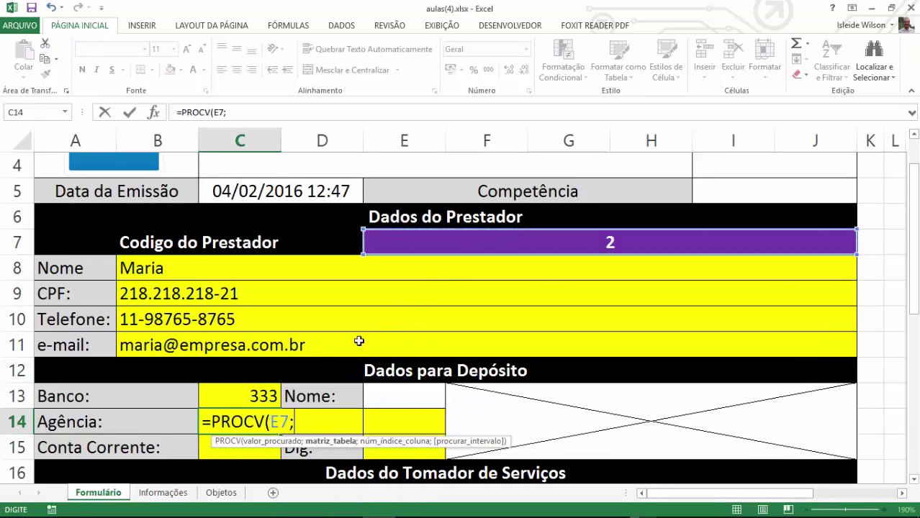
pyautogui.click(163, 492)
pyautogui.moveTo(78, 203)
pyautogui.mouseDown()
pyautogui.moveTo(859, 438)
pyautogui.moveTo(844, 452)
pyautogui.mouseUp()
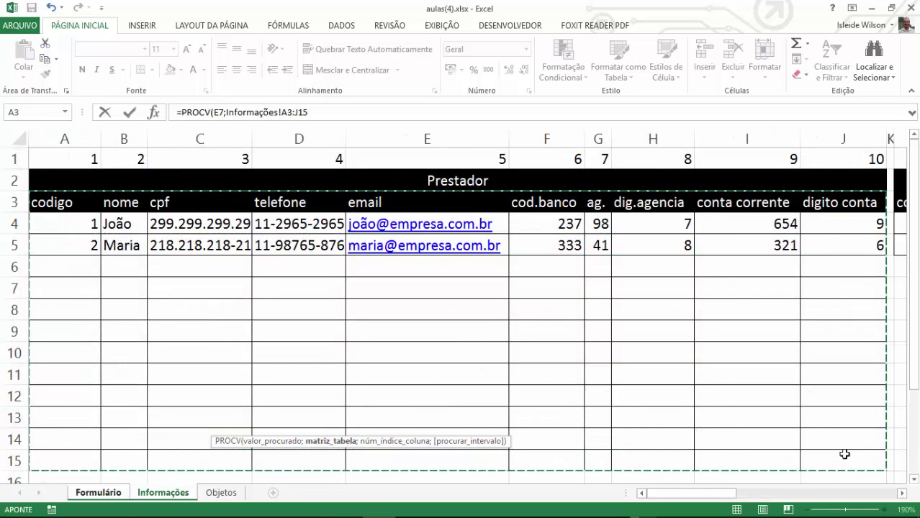
pyautogui.write(';')
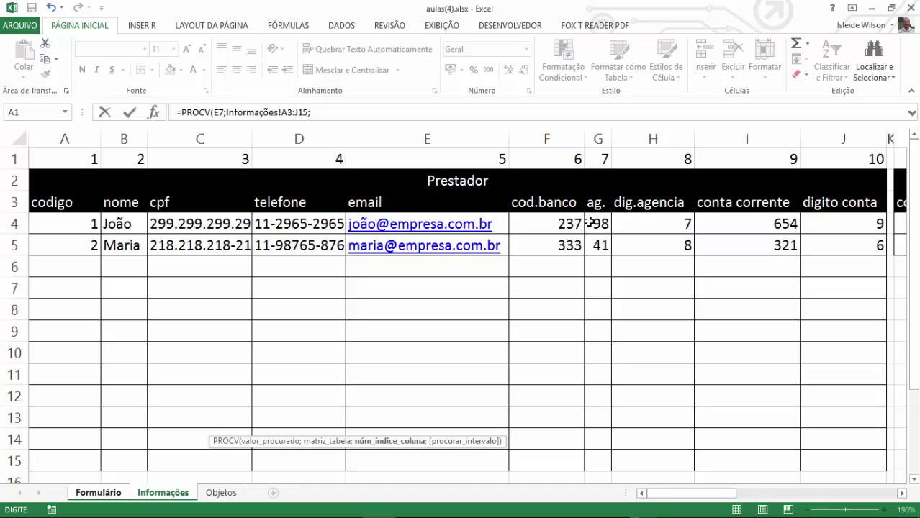
pyautogui.write(';0)')
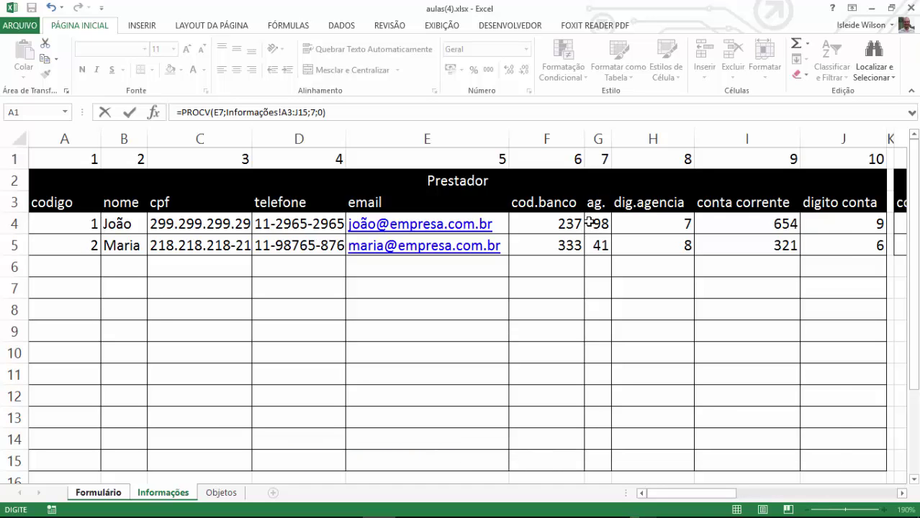
pyautogui.press('Return')
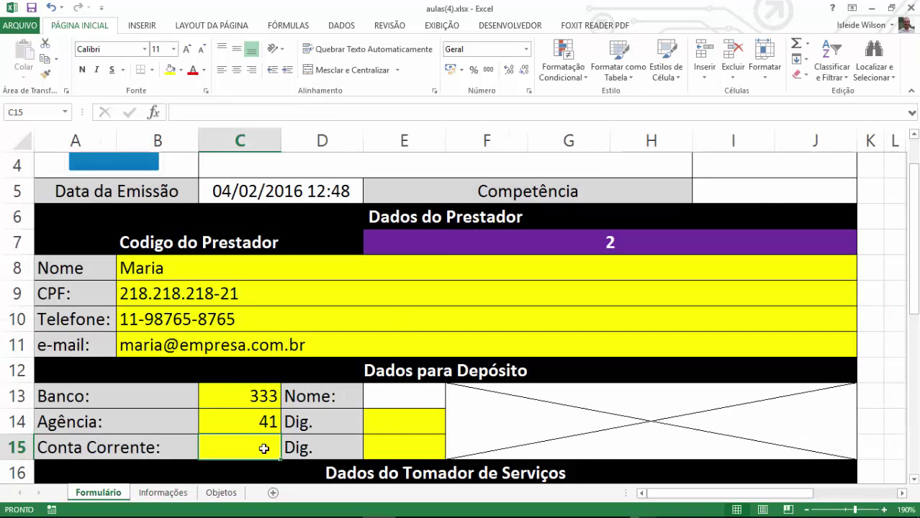
# - Abandon a garbled PROCV attempt in C15, leaving the cell empty and reselected
pyautogui.write('=procv(')
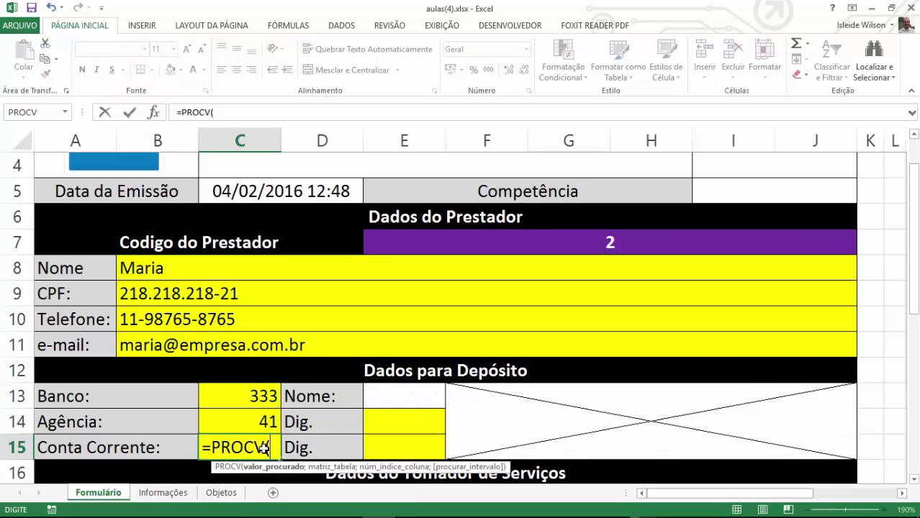
pyautogui.click(491, 235)
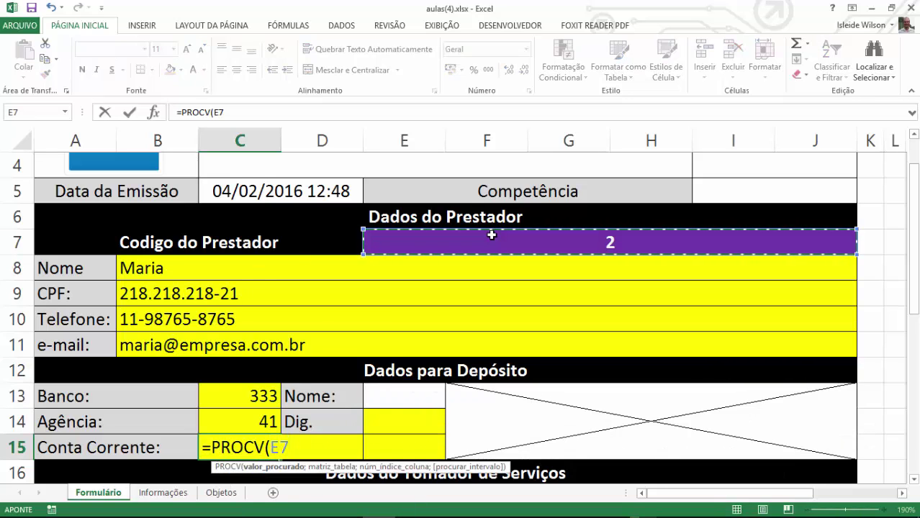
pyautogui.write(';')
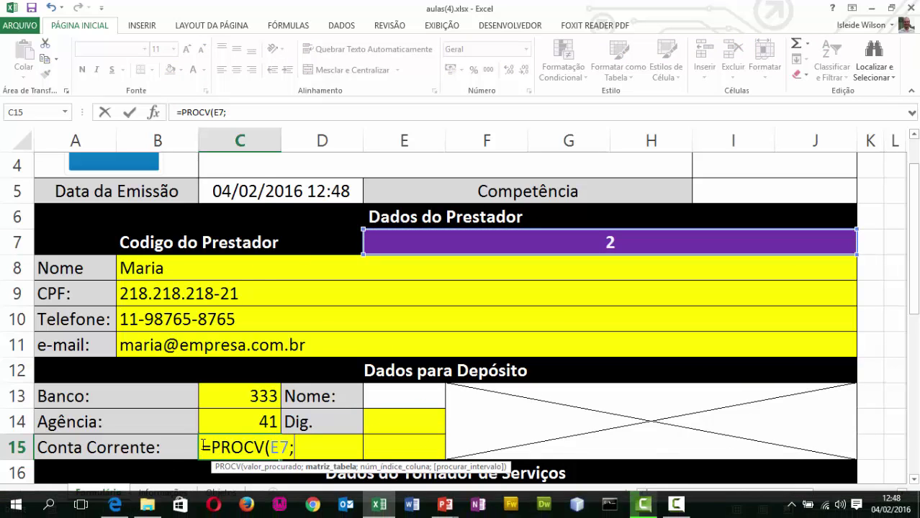
pyautogui.click(162, 493)
pyautogui.moveTo(75, 213); pyautogui.dragTo(828, 456)
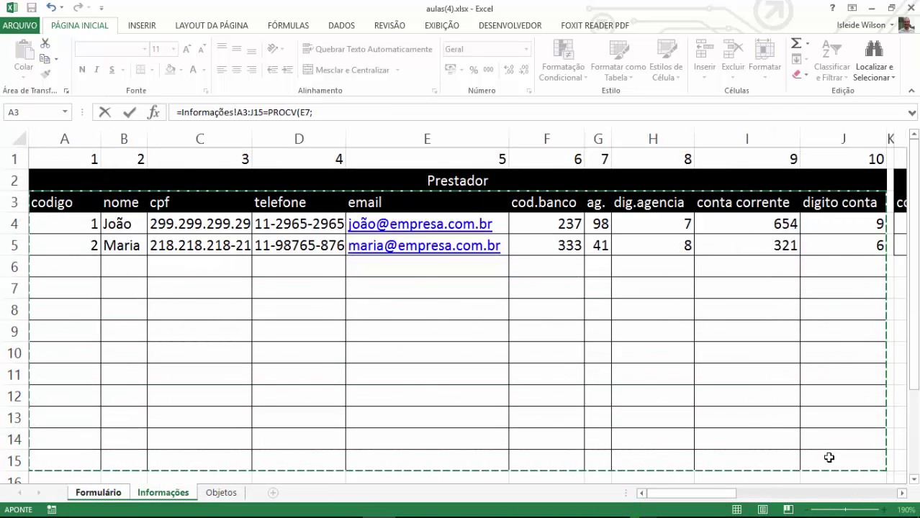
pyautogui.write(';')
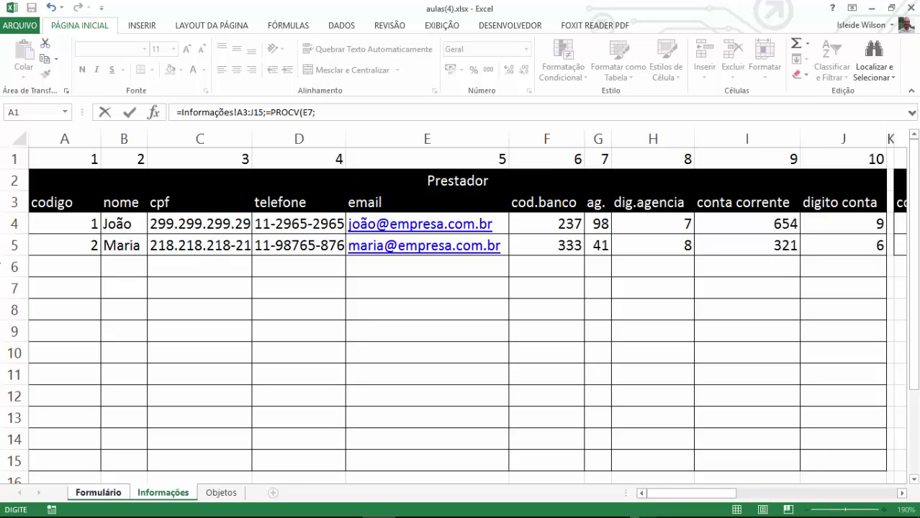
pyautogui.press('BackSpace')
pyautogui.press('BackSpace')
pyautogui.press('BackSpace')
pyautogui.press('BackSpace')
pyautogui.press('BackSpace')
pyautogui.press('BackSpace')
pyautogui.press('BackSpace')
pyautogui.press('BackSpace')
pyautogui.press('BackSpace')
pyautogui.press('BackSpace')
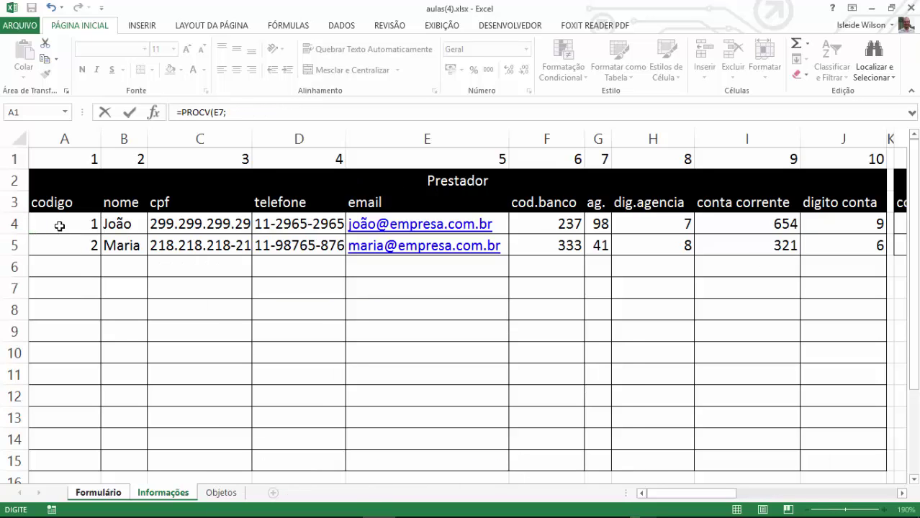
pyautogui.press('Escape')
pyautogui.press('Return')
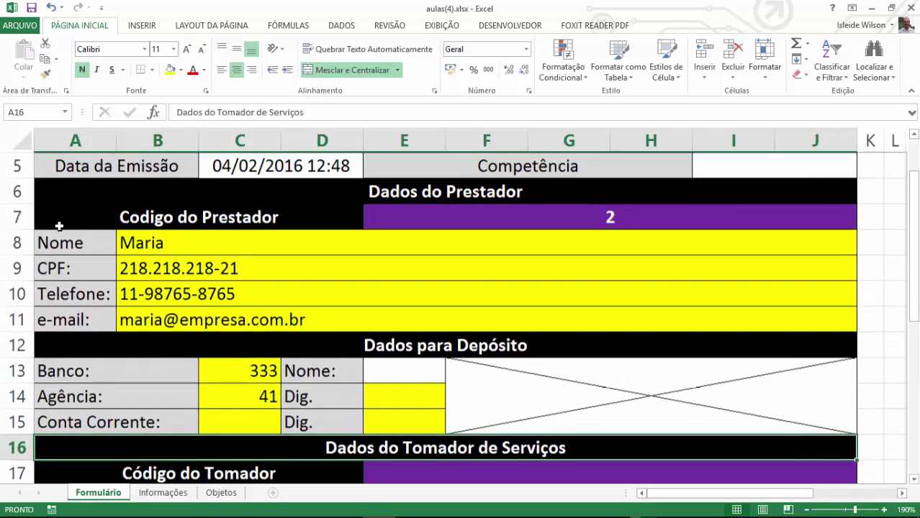
pyautogui.press('Up')
# - Enter =PROCV(E7;Informações!A3:J15;9;0) in C15 so Conta Corrente shows 321
pyautogui.write('=pr')
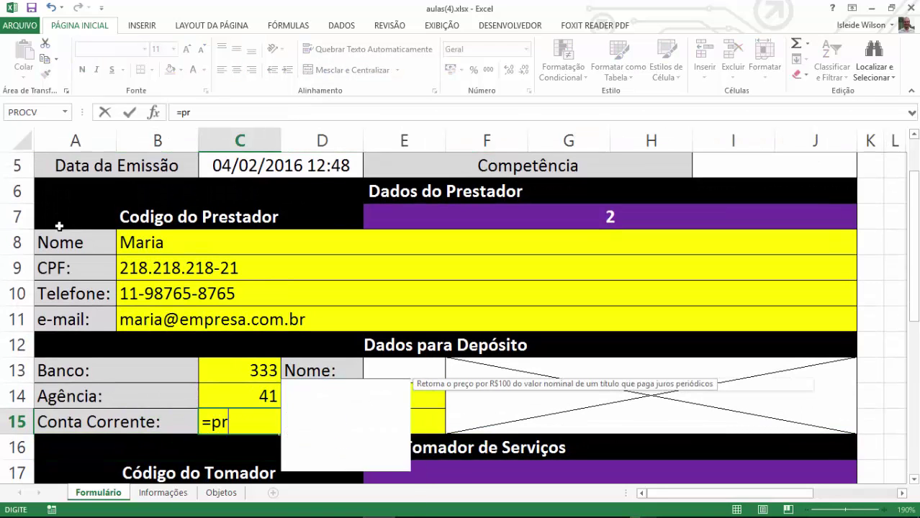
pyautogui.write('ocv')
pyautogui.press('Tab')
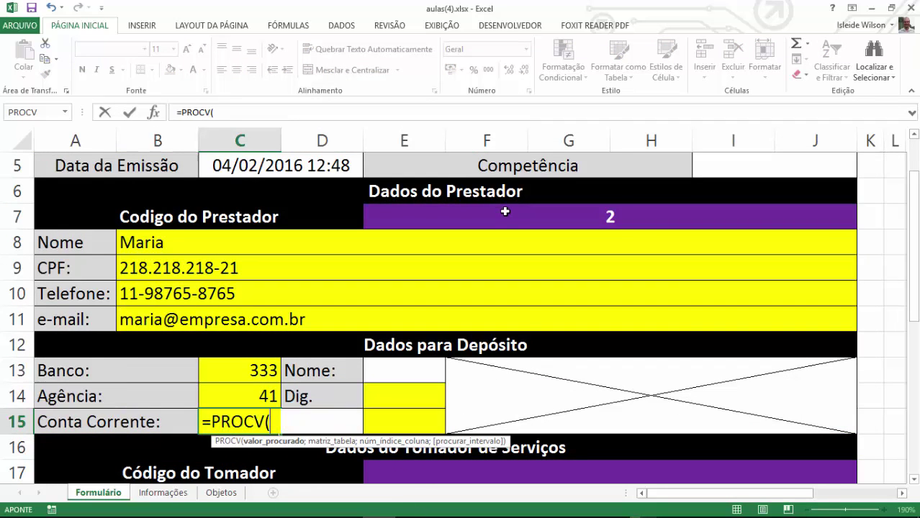
pyautogui.click(505, 211)
pyautogui.write(';')
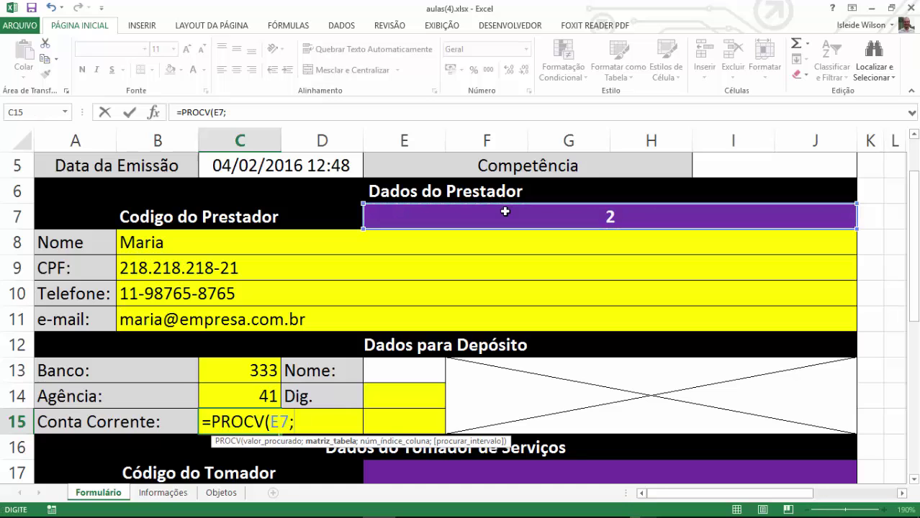
pyautogui.click(162, 492)
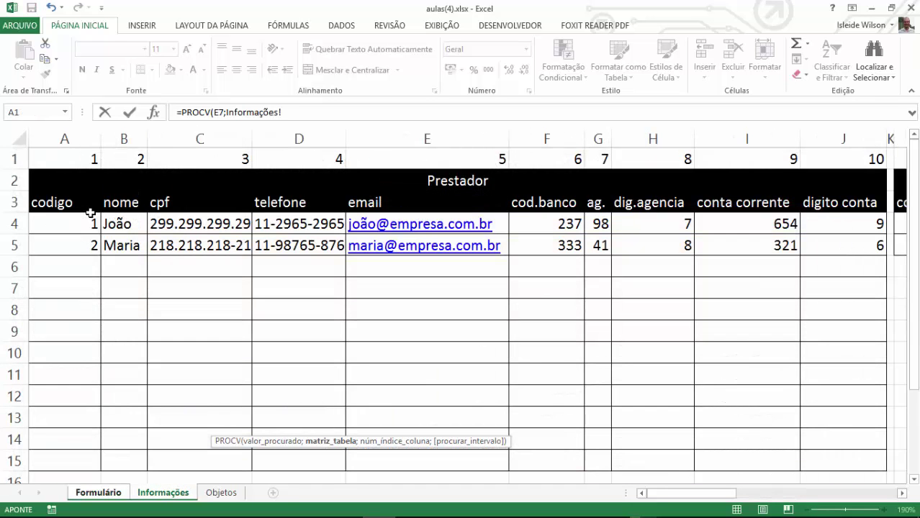
pyautogui.moveTo(80, 211)
pyautogui.mouseDown()
pyautogui.moveTo(813, 280)
pyautogui.moveTo(755, 471)
pyautogui.mouseUp()
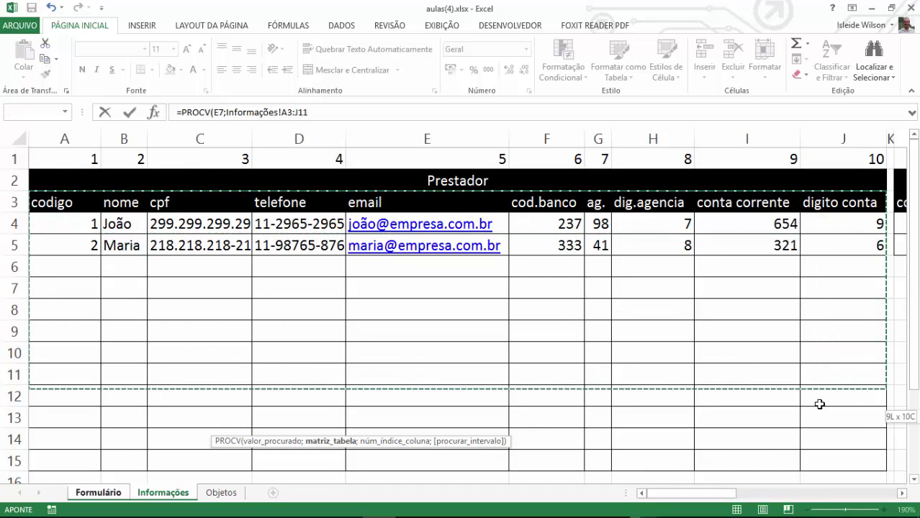
pyautogui.write(';9')
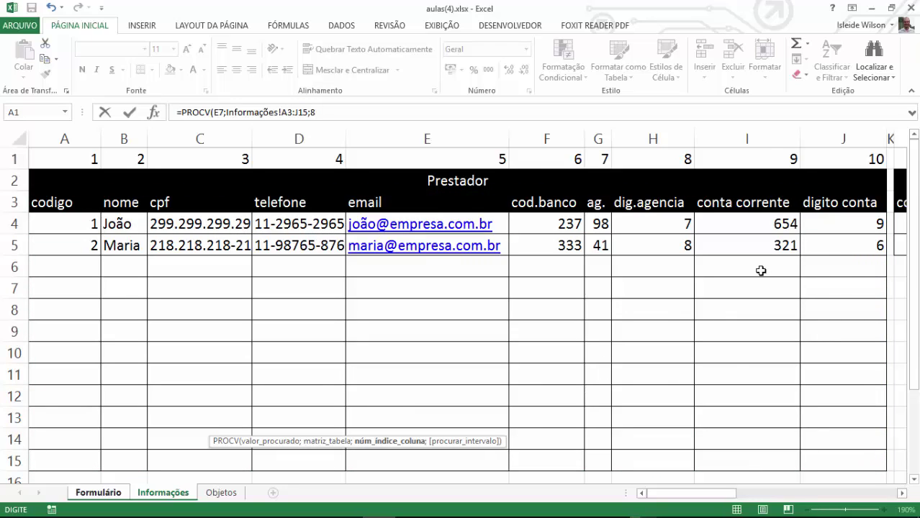
pyautogui.write(';0')
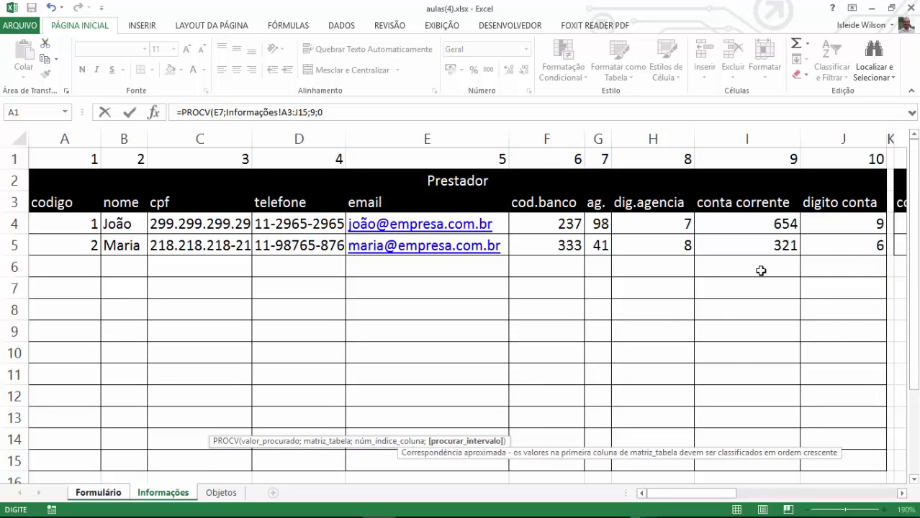
pyautogui.write(')')
pyautogui.press('Return')
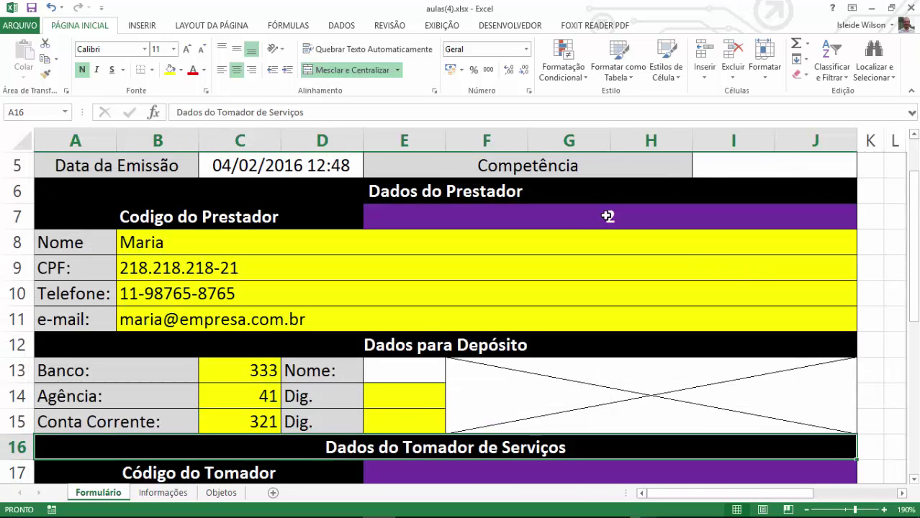
# - Enter =PROCV(E7;Informações!A3:J15;8;0) in E14 so the agency Dig. shows 8
pyautogui.click(405, 395)
pyautogui.moveTo(405, 395); pyautogui.dragTo(416, 389)
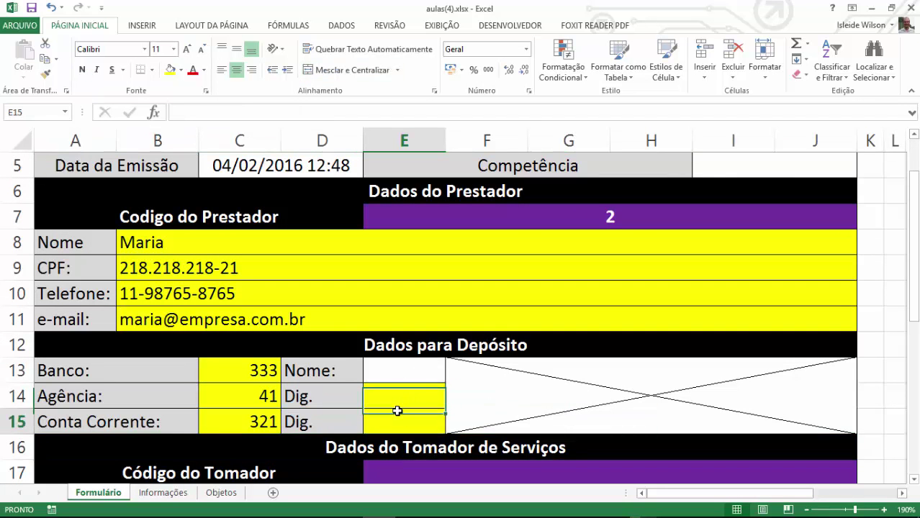
pyautogui.press('Up')
pyautogui.press('Up')
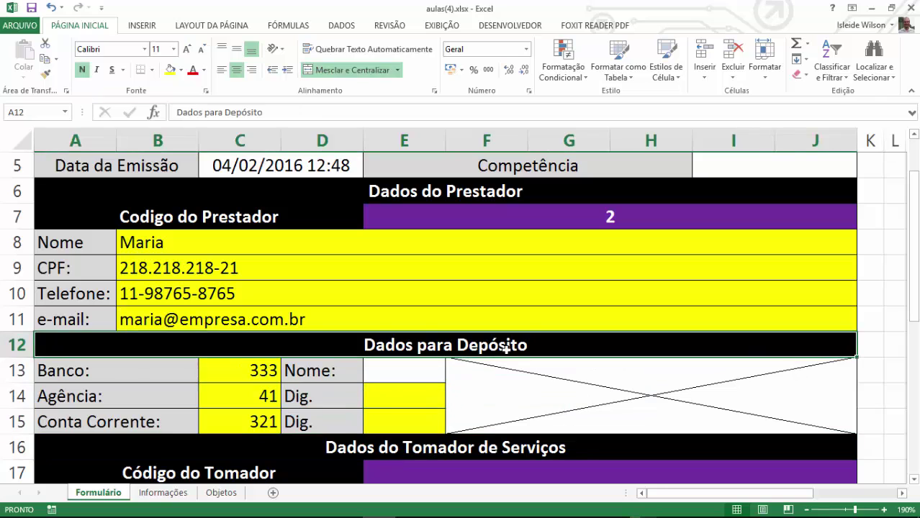
pyautogui.press('Down')
pyautogui.press('Down')
pyautogui.write('=procv')
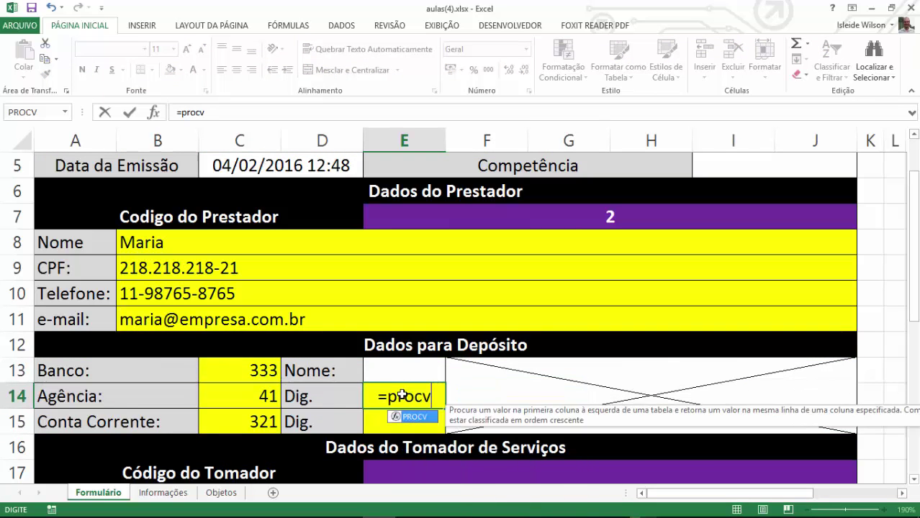
pyautogui.press('Tab')
pyautogui.click(583, 219)
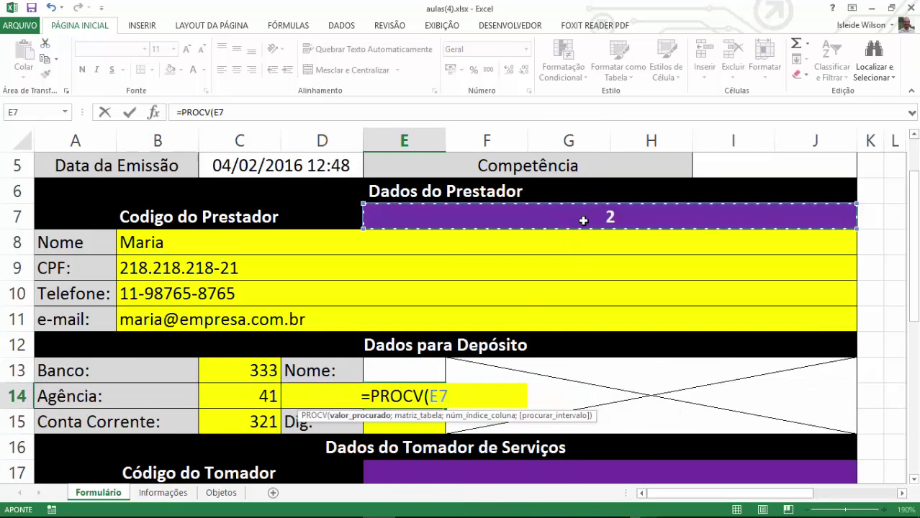
pyautogui.write(';')
pyautogui.click(162, 493)
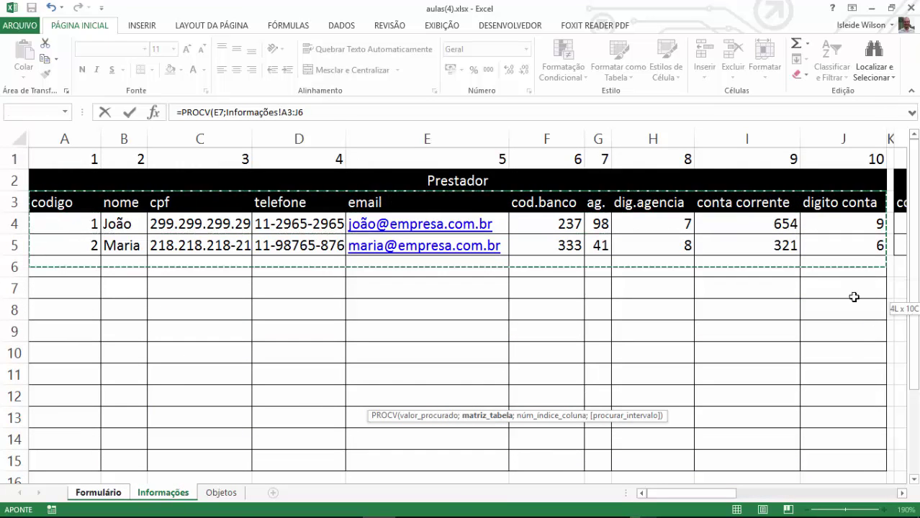
pyautogui.moveTo(62, 203); pyautogui.dragTo(836, 447)
pyautogui.write(';')
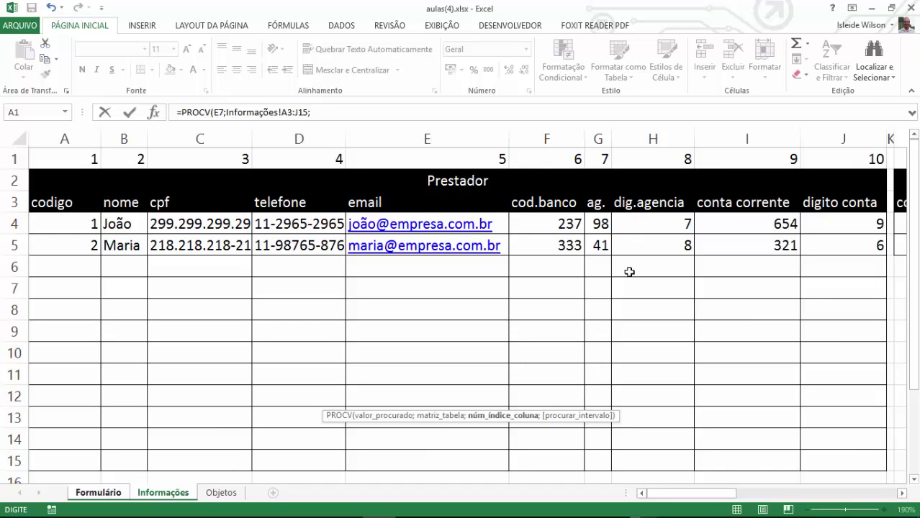
pyautogui.write('8;0')
pyautogui.press('Return')
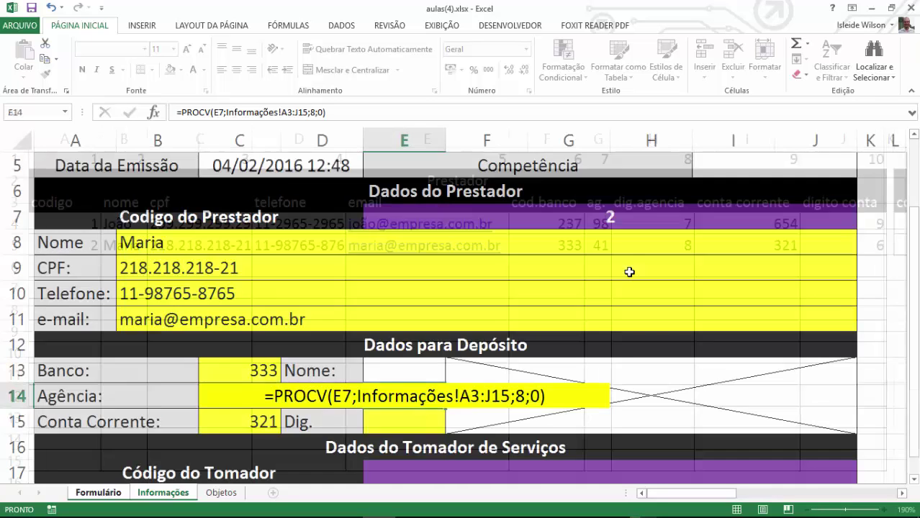
# - Enter a PROCV lookup on column 10 in E15 so the account Dig. shows 6
pyautogui.write('=p')
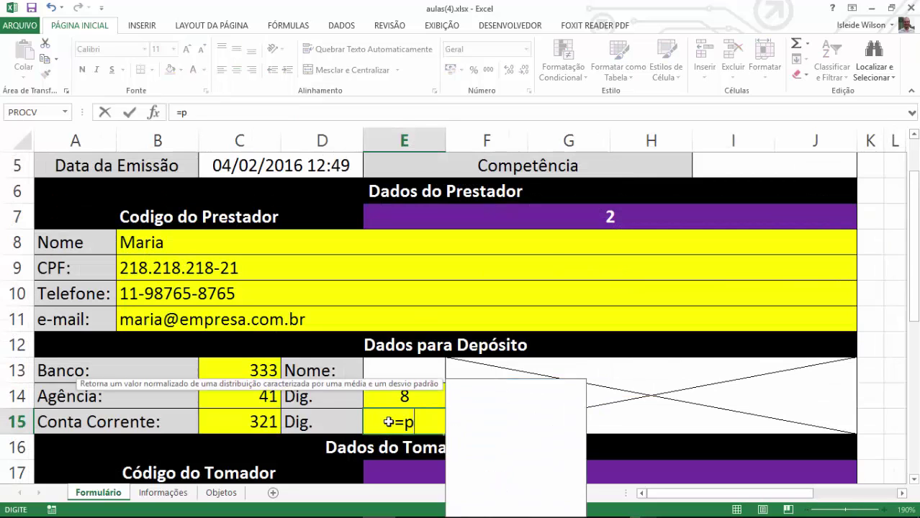
pyautogui.write('rocv')
pyautogui.press('Tab')
pyautogui.click(496, 226)
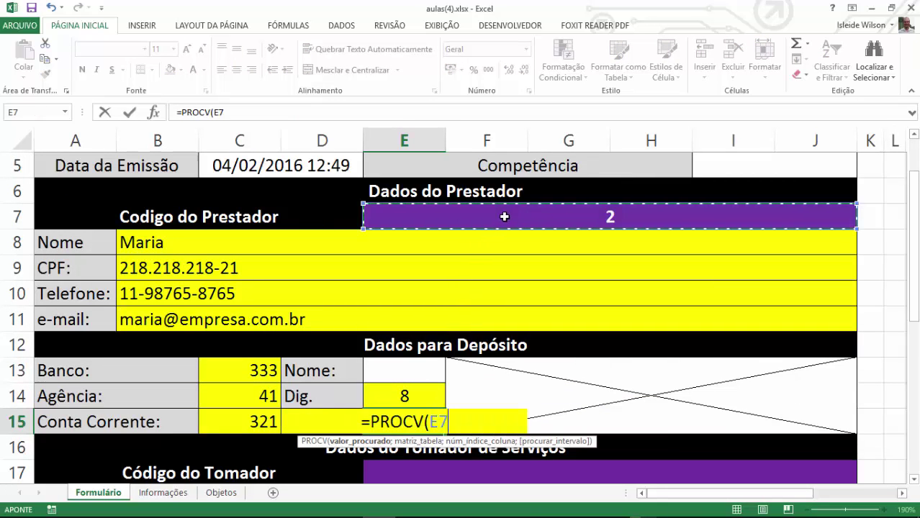
pyautogui.write(';')
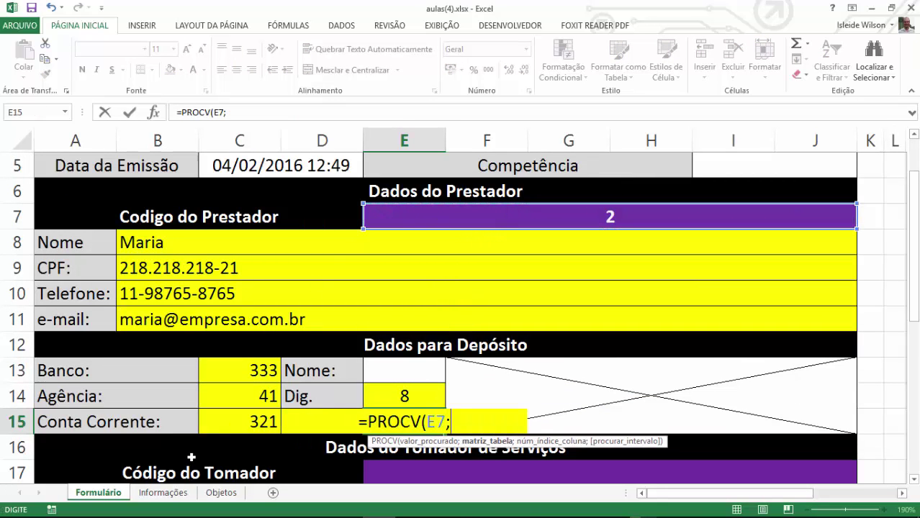
pyautogui.click(163, 493)
pyautogui.moveTo(84, 205); pyautogui.dragTo(853, 465)
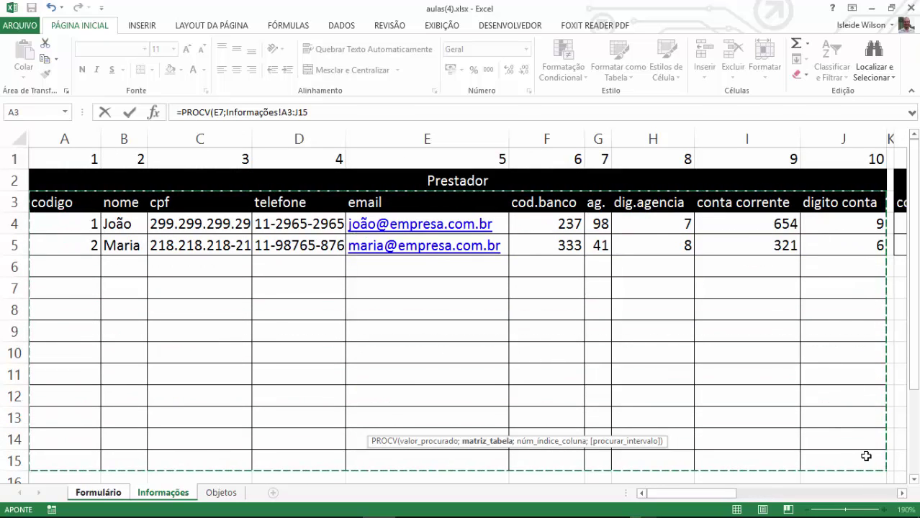
pyautogui.write(';10')
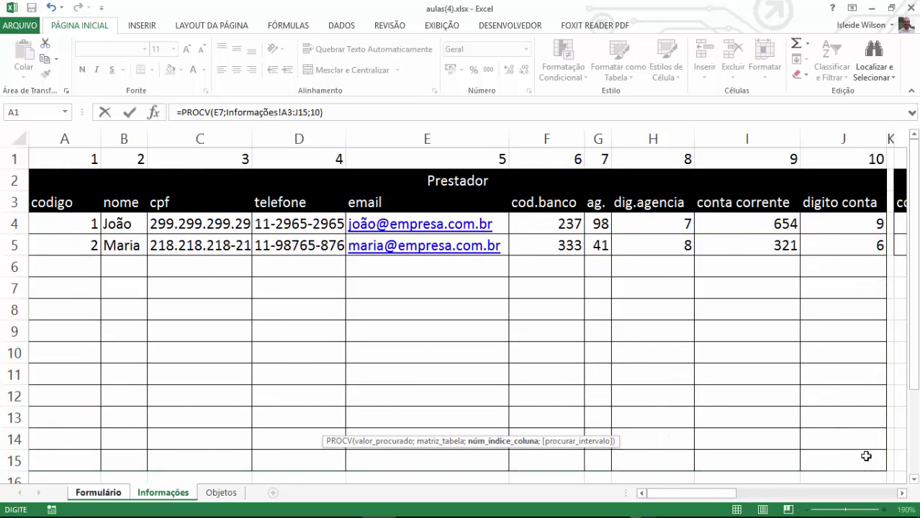
pyautogui.press('Return')
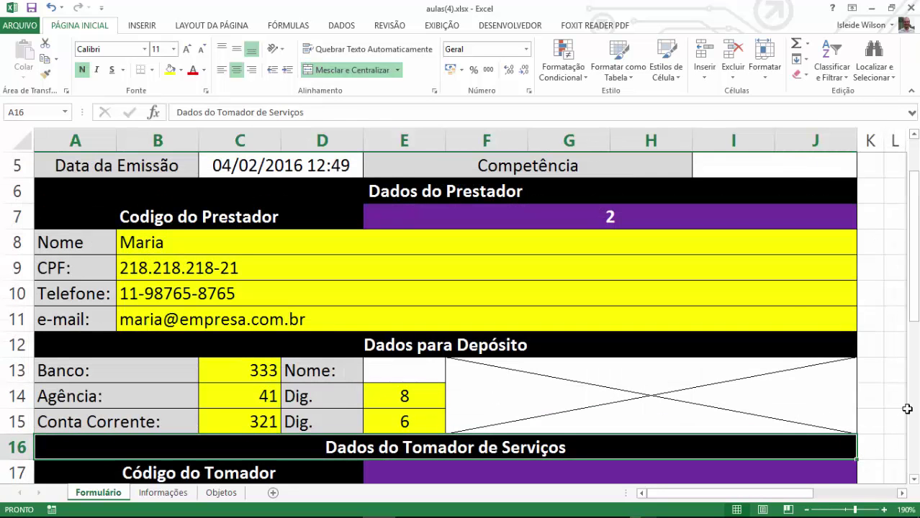
# - Enter prestador code 1 in E7, then undo it back to code 2
pyautogui.click(602, 216)
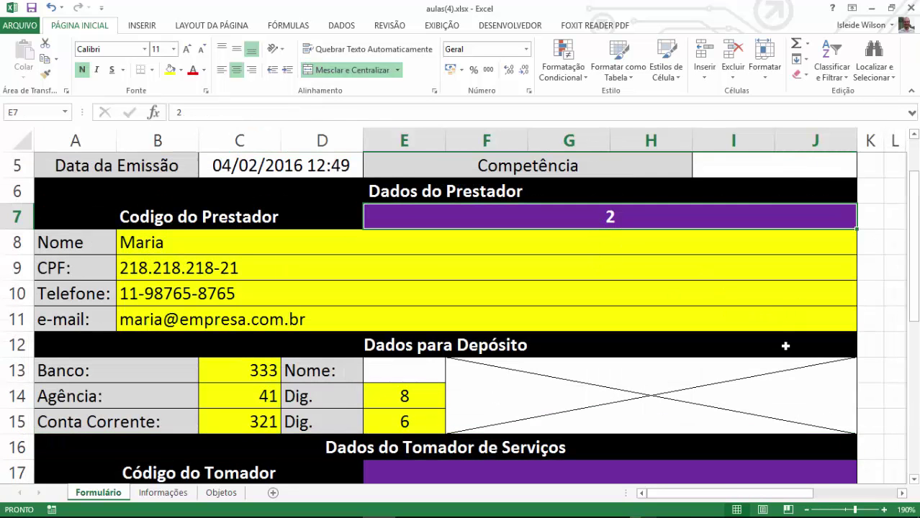
pyautogui.write('1')
pyautogui.press('Return')
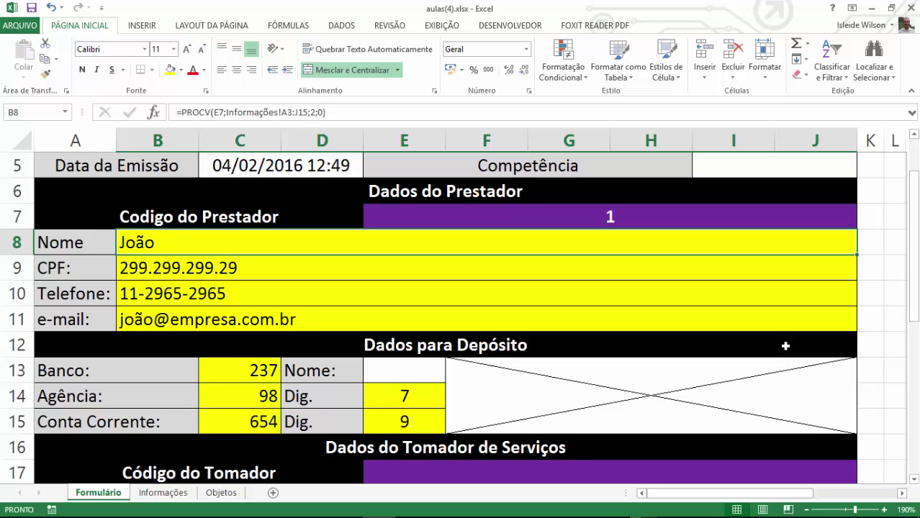
pyautogui.hotkey('ctrl', 'z')
pyautogui.write('2')
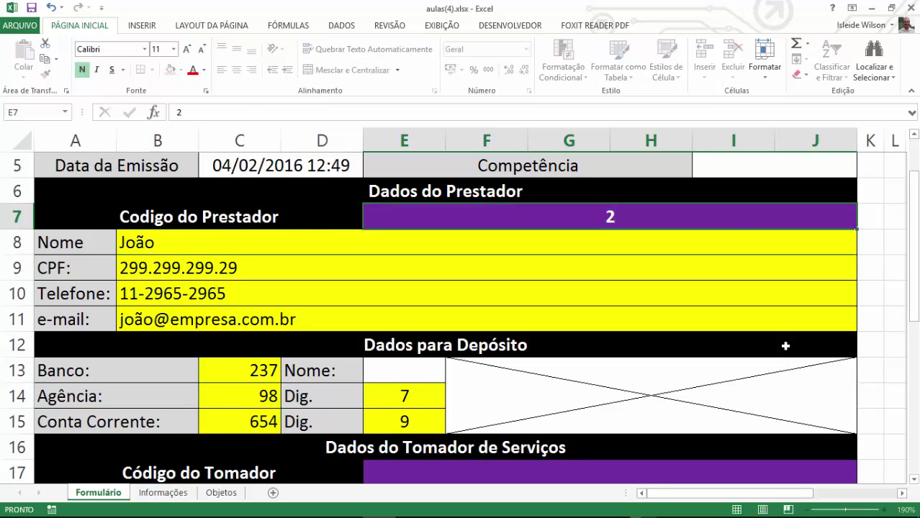
pyautogui.press('Up')
pyautogui.press('Right')
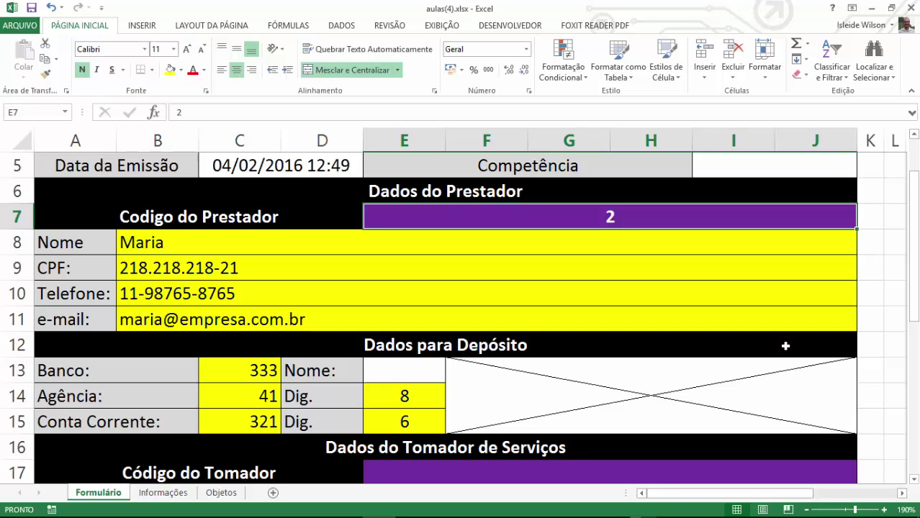
# - Set the prestador code in E7 to 1 again to load the first record
pyautogui.click(162, 493)
pyautogui.click(98, 494)
pyautogui.click(644, 193)
pyautogui.click(623, 216)
pyautogui.write('1')
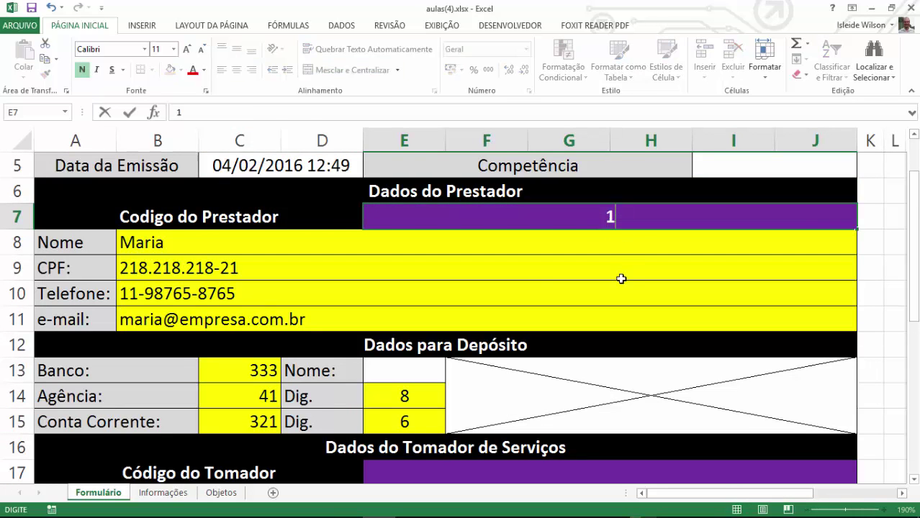
pyautogui.click(621, 280)
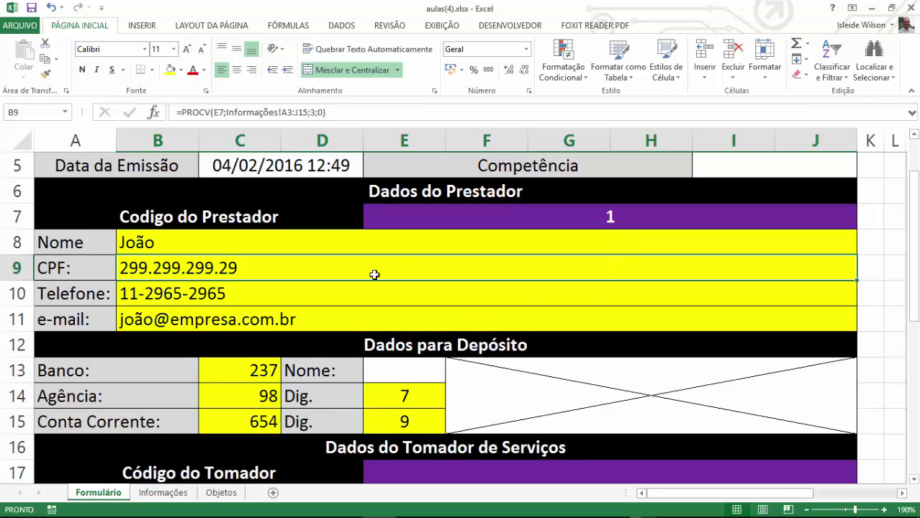
# - Check the refilled prestador fields B8:J11, deposit fields, E14:E15 and the C13 bank code formula
pyautogui.moveTo(394, 240); pyautogui.dragTo(397, 317)
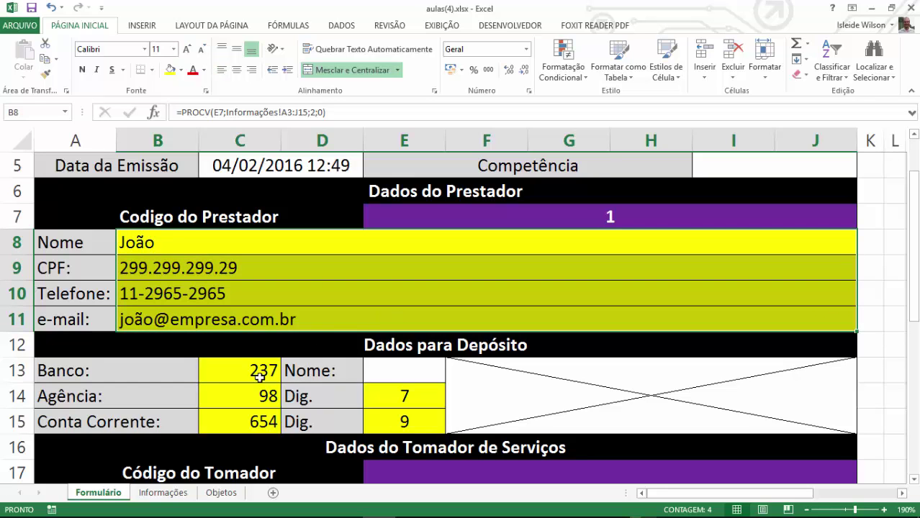
pyautogui.moveTo(260, 378); pyautogui.dragTo(259, 422)
pyautogui.moveTo(382, 398); pyautogui.dragTo(403, 423)
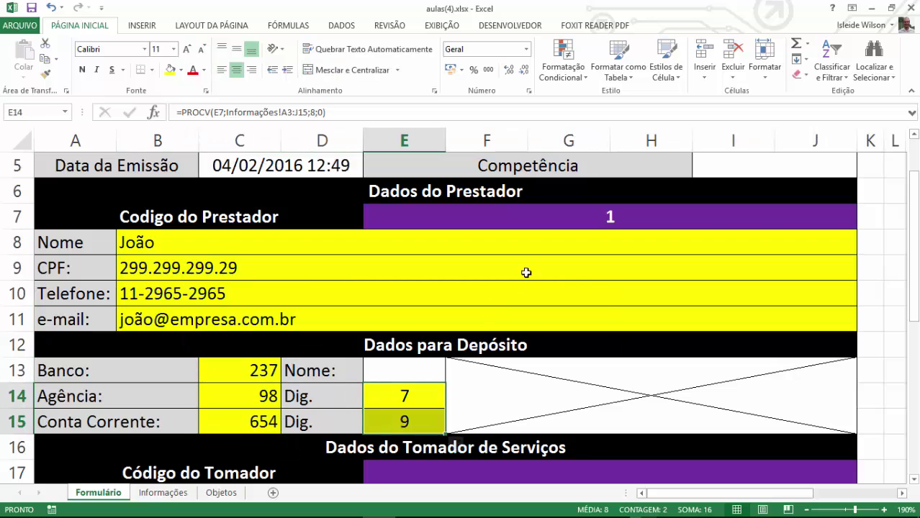
pyautogui.click(547, 216)
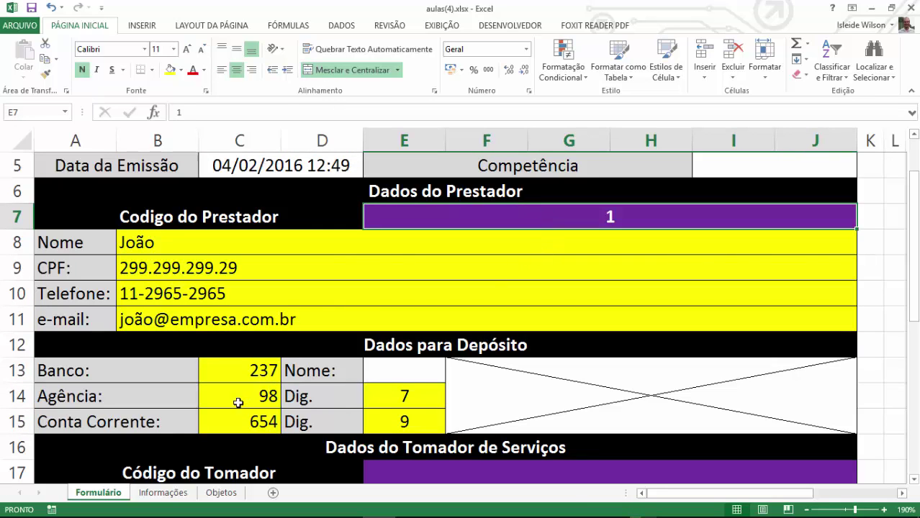
pyautogui.click(390, 380)
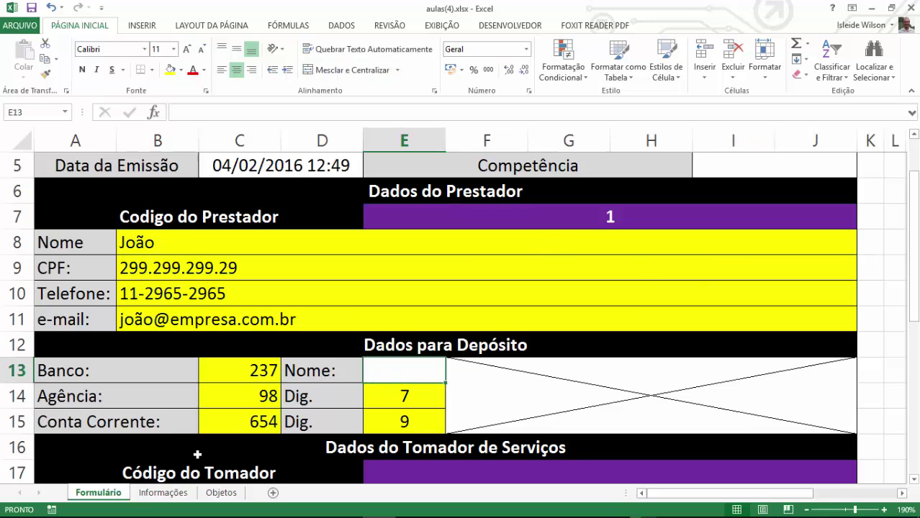
pyautogui.click(230, 376)
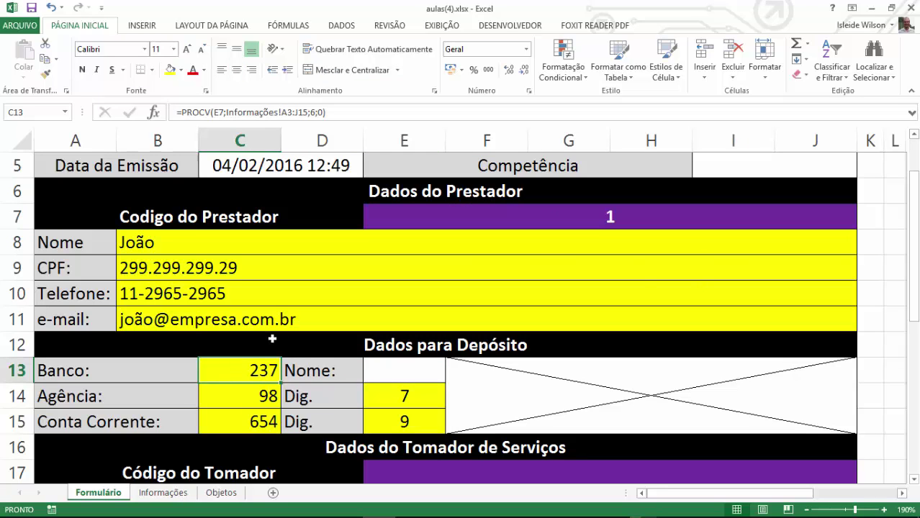
pyautogui.click(390, 374)
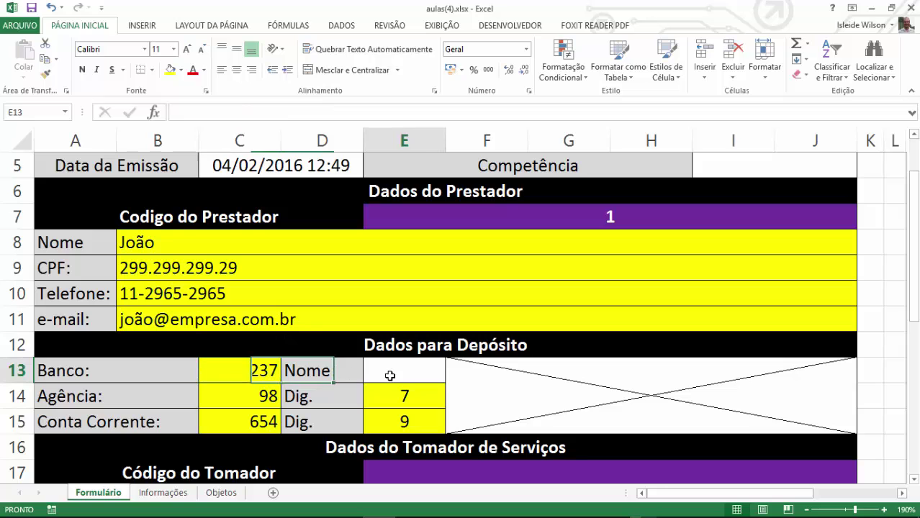
pyautogui.click(518, 202)
pyautogui.click(220, 371)
pyautogui.moveTo(464, 181)
pyautogui.mouseDown()
pyautogui.moveTo(477, 195)
pyautogui.moveTo(464, 181)
pyautogui.mouseUp()
# - On Informações, enter bank names 'bradesco' in F4 and 'badresco' in F5
pyautogui.click(163, 493)
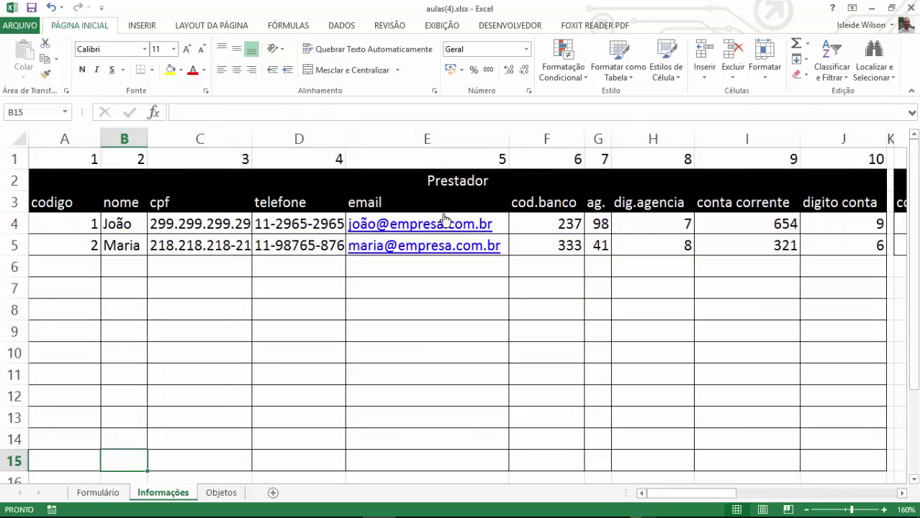
pyautogui.moveTo(547, 225)
pyautogui.mouseDown()
pyautogui.moveTo(553, 456)
pyautogui.moveTo(566, 227)
pyautogui.mouseUp()
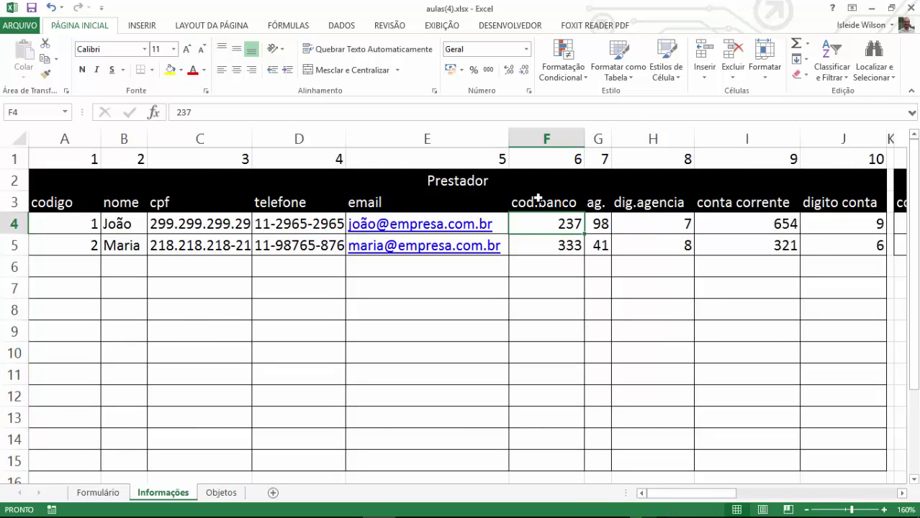
pyautogui.moveTo(661, 494); pyautogui.dragTo(703, 494)
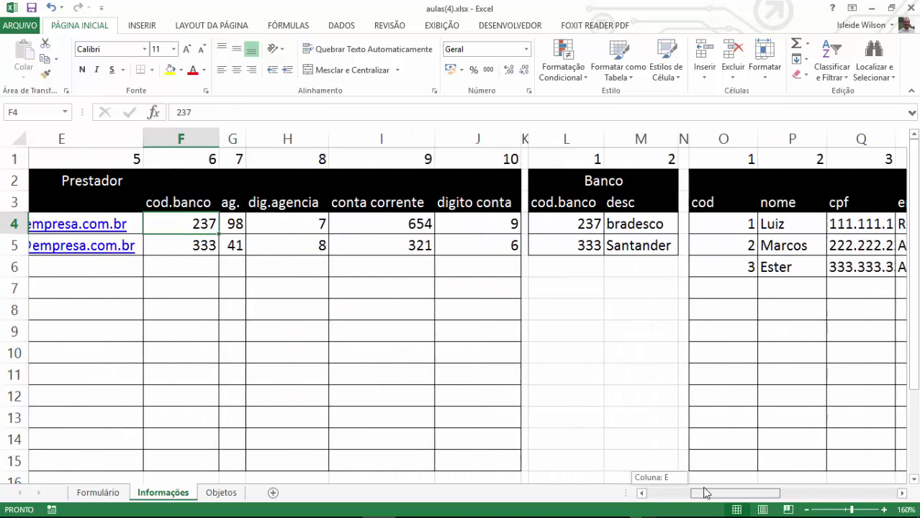
pyautogui.moveTo(673, 219); pyautogui.dragTo(619, 248)
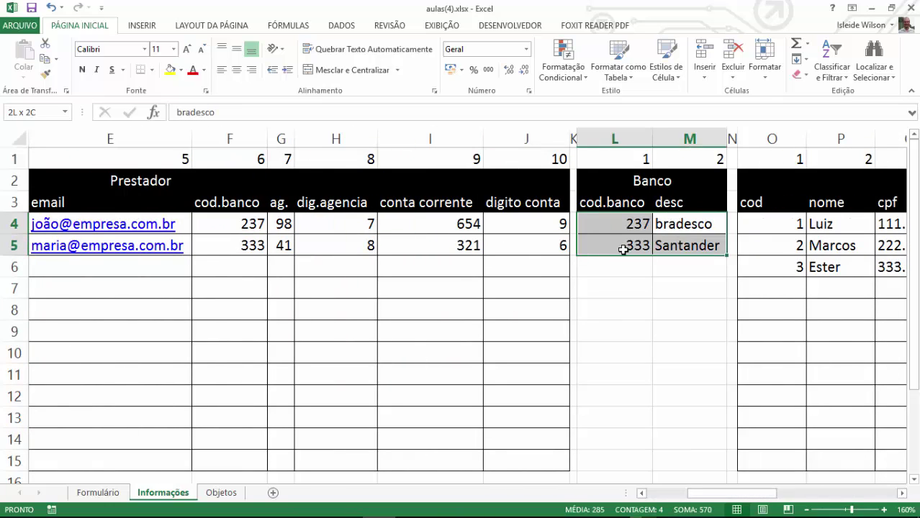
pyautogui.click(247, 233)
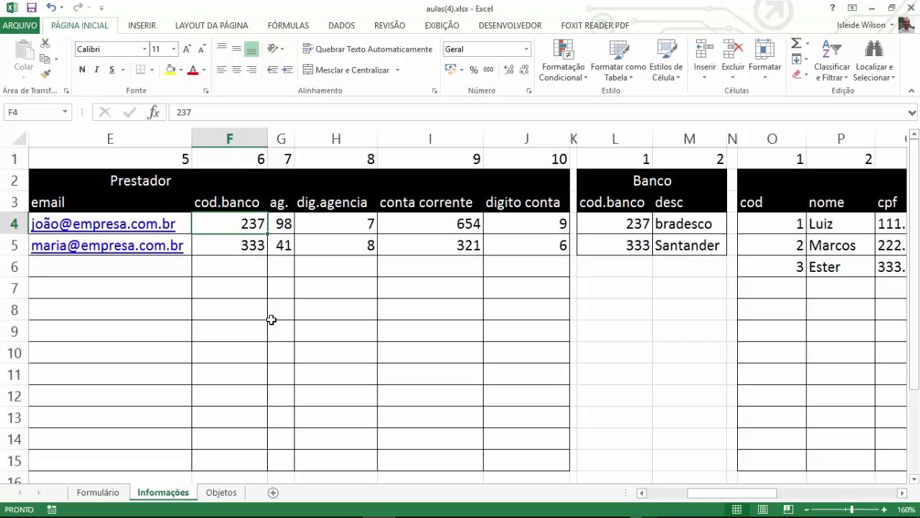
pyautogui.write('br')
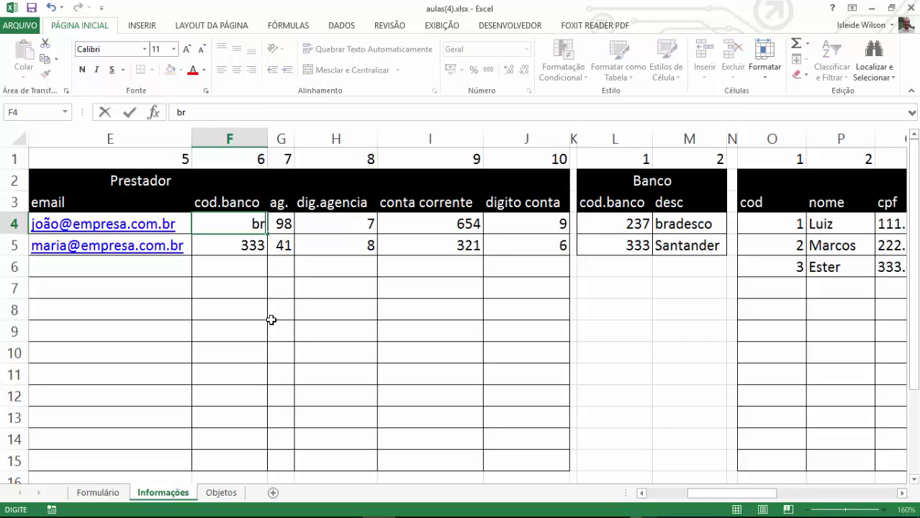
pyautogui.write('adesco')
pyautogui.press('Return')
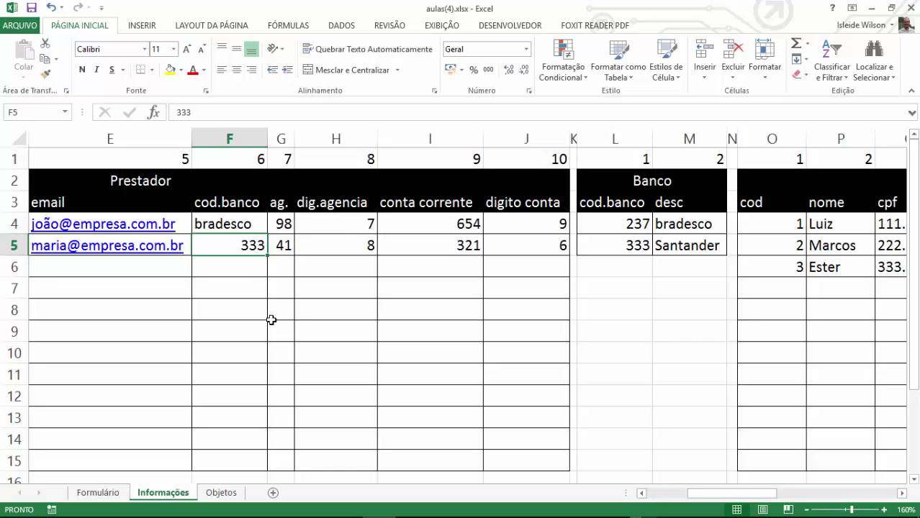
pyautogui.write('b')
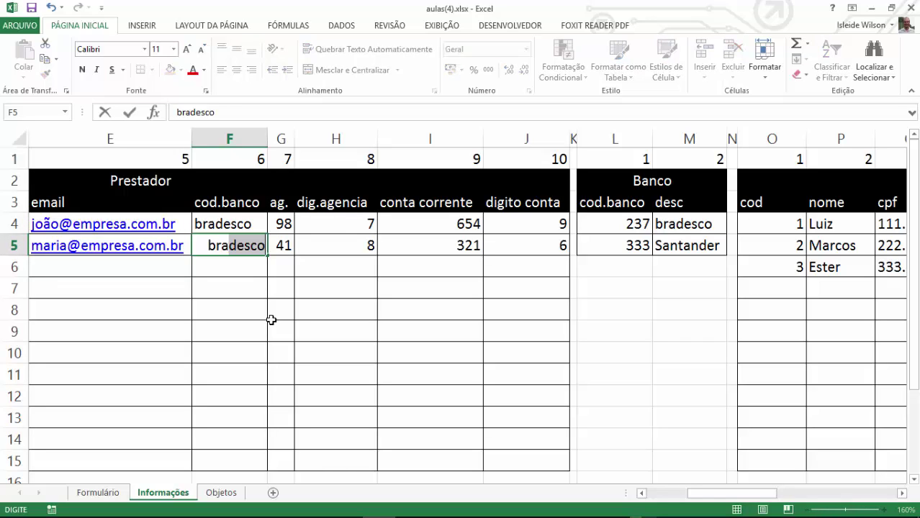
pyautogui.write('adresco')
pyautogui.press('Return')
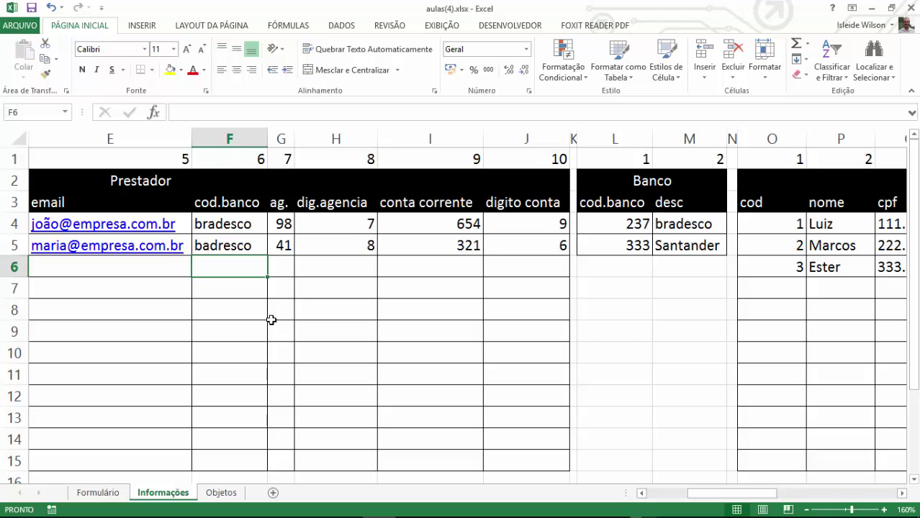
# - Replace F4 and F5 with bank codes 237 and 333, then return to Formulário
pyautogui.press('Up')
pyautogui.press('Up')
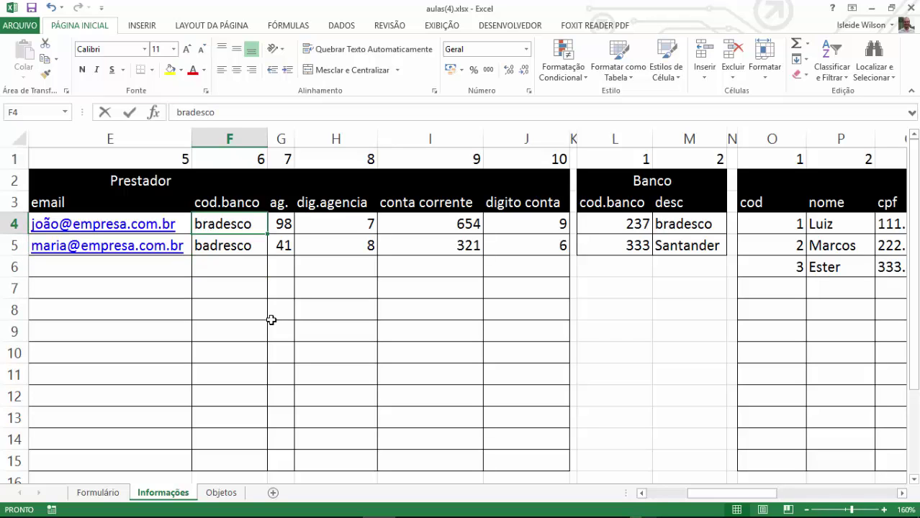
pyautogui.write('237')
pyautogui.click(231, 315)
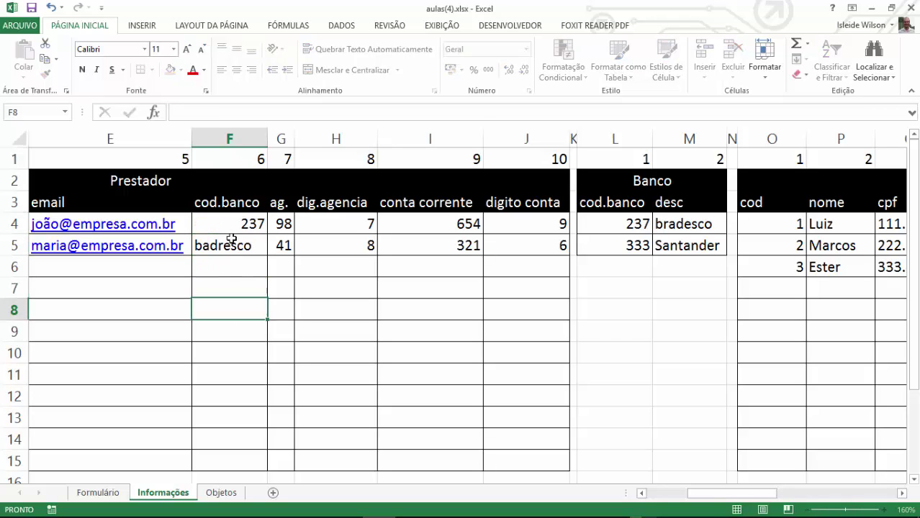
pyautogui.click(231, 224)
pyautogui.moveTo(677, 216); pyautogui.dragTo(677, 248)
pyautogui.keyDown('shift'); pyautogui.click(642, 253); pyautogui.keyUp('shift')
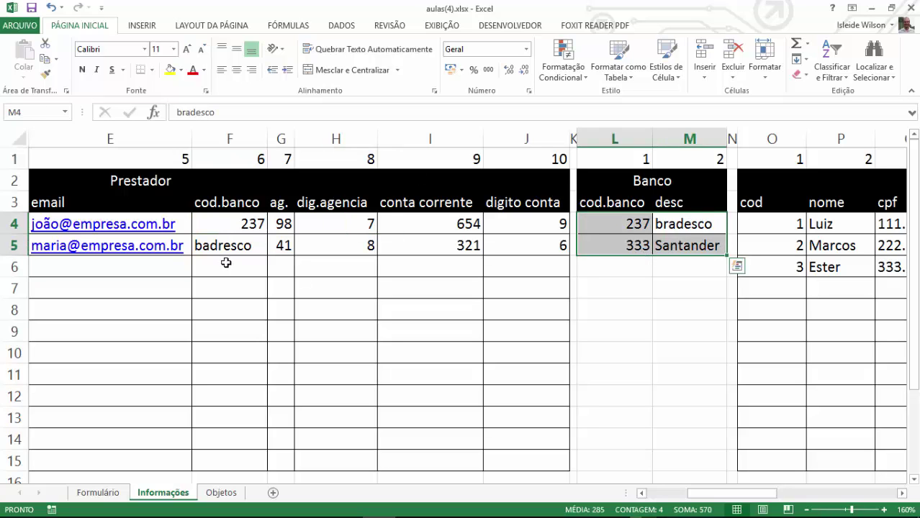
pyautogui.click(229, 245)
pyautogui.write('333')
pyautogui.click(240, 313)
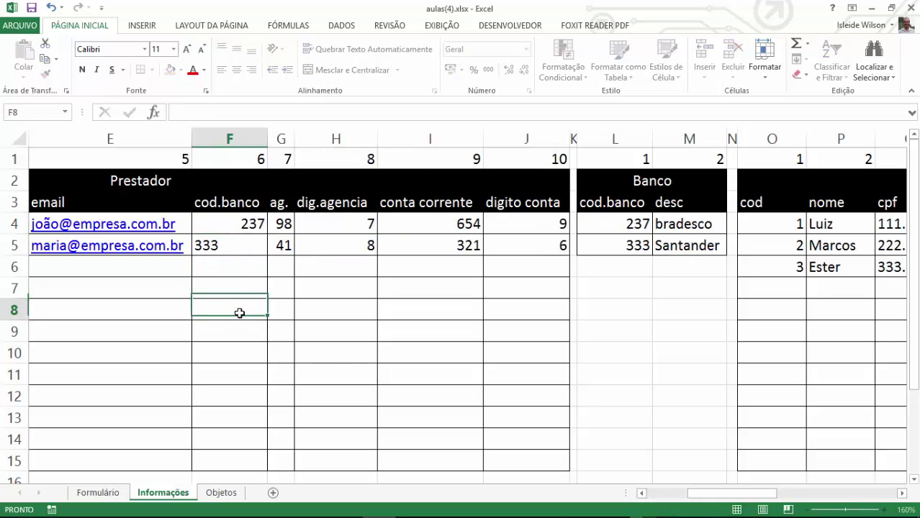
pyautogui.click(242, 245)
pyautogui.moveTo(634, 220); pyautogui.dragTo(689, 236)
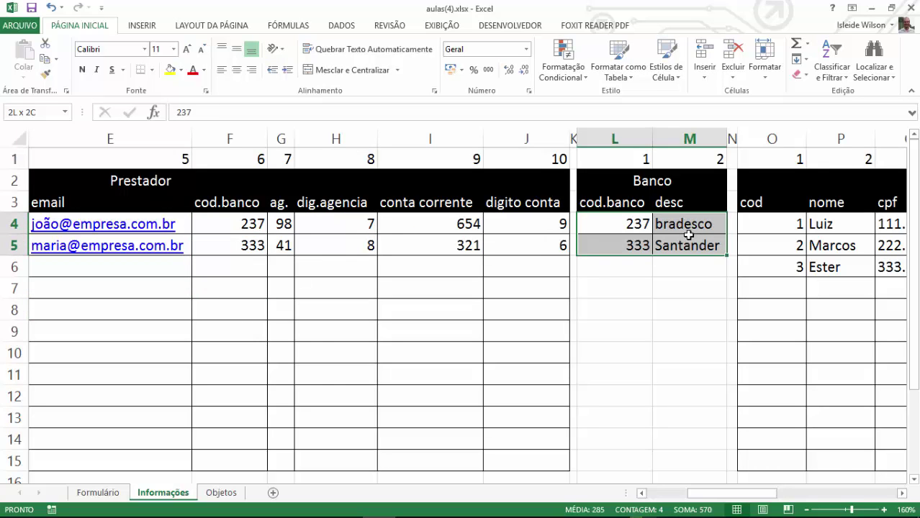
pyautogui.click(99, 494)
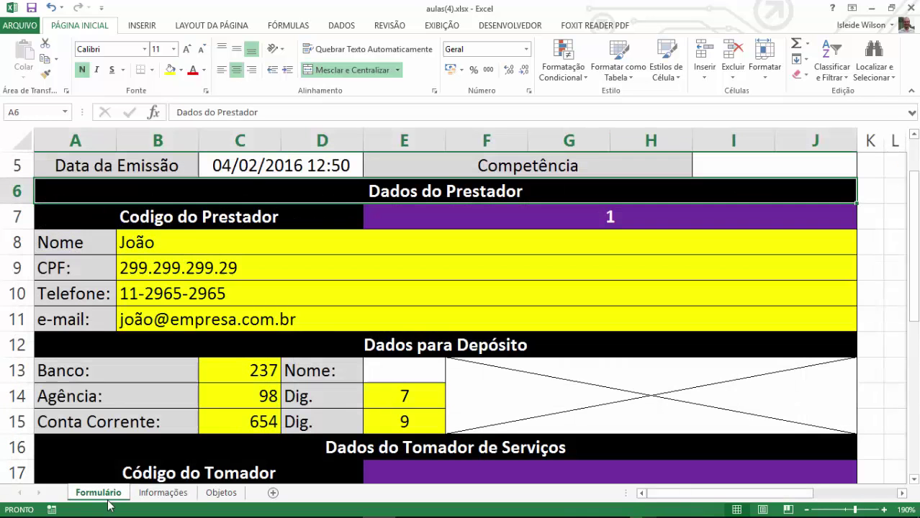
# - Enter =PROCV(C13;Informações!L3:M5;2;0) in E13 so it shows bradesco
pyautogui.click(381, 365)
pyautogui.write('=proc')
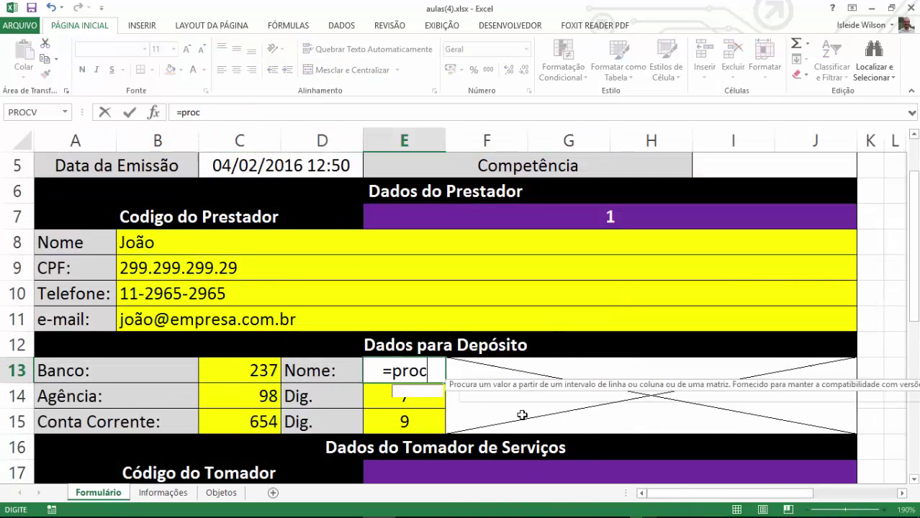
pyautogui.press('Tab')
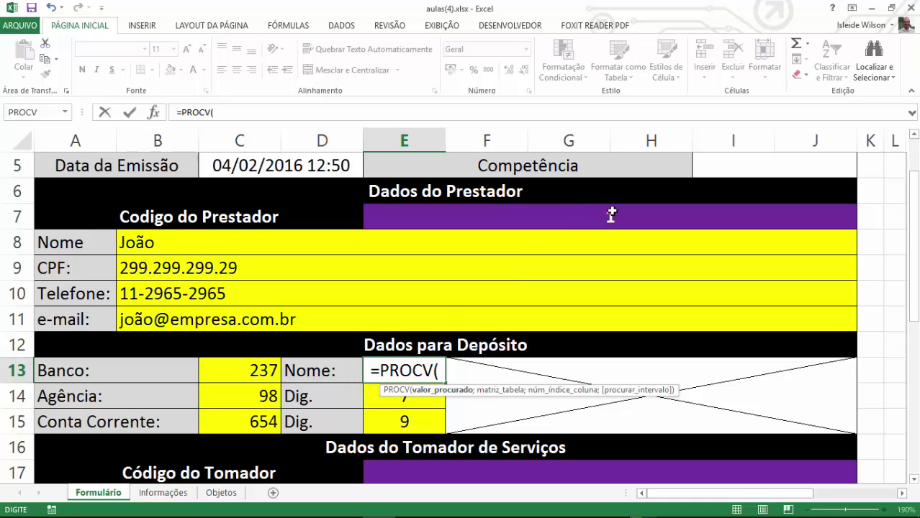
pyautogui.click(242, 373)
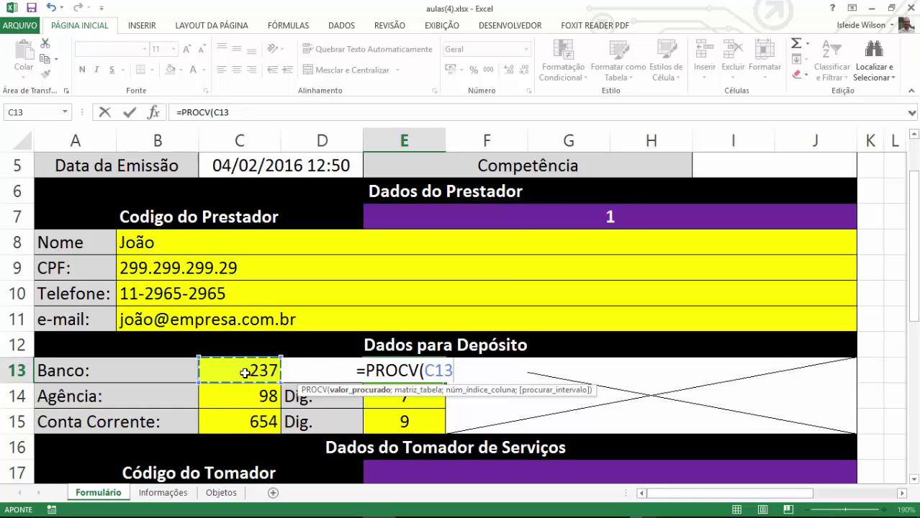
pyautogui.write(';')
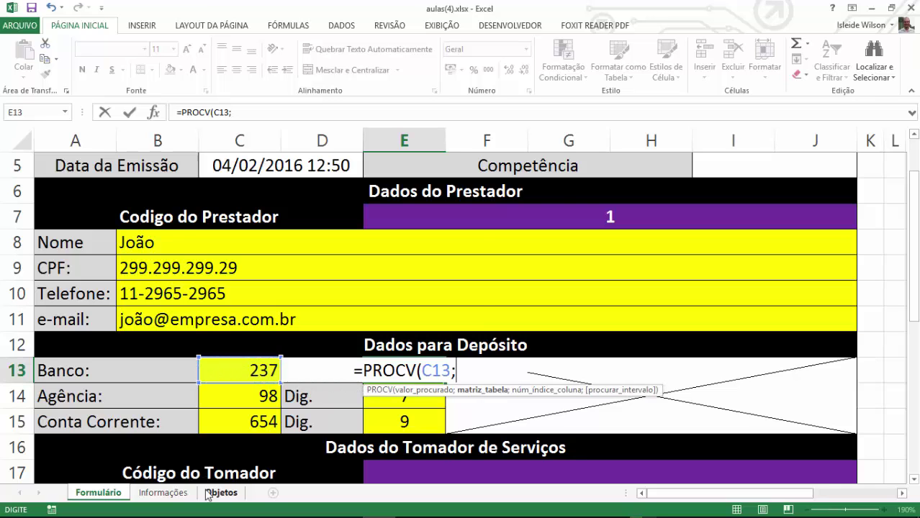
pyautogui.click(165, 493)
pyautogui.moveTo(632, 208); pyautogui.dragTo(716, 247)
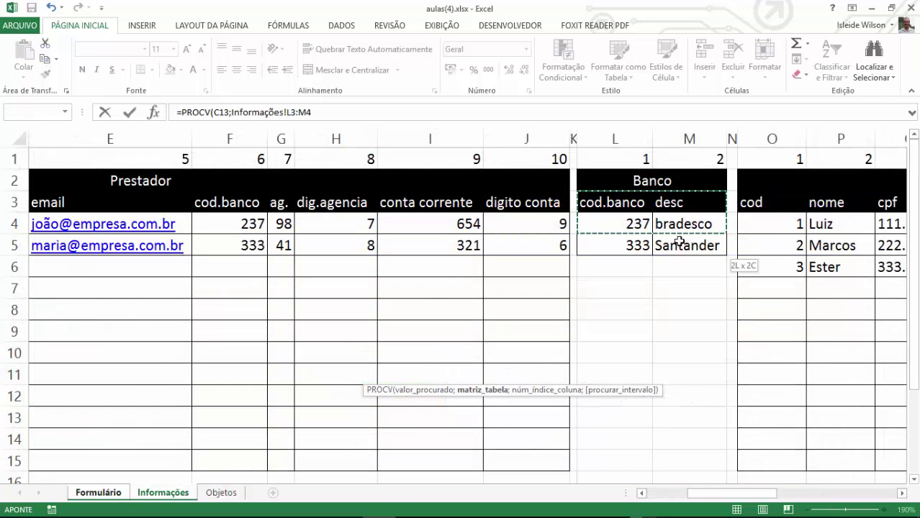
pyautogui.write(';2')
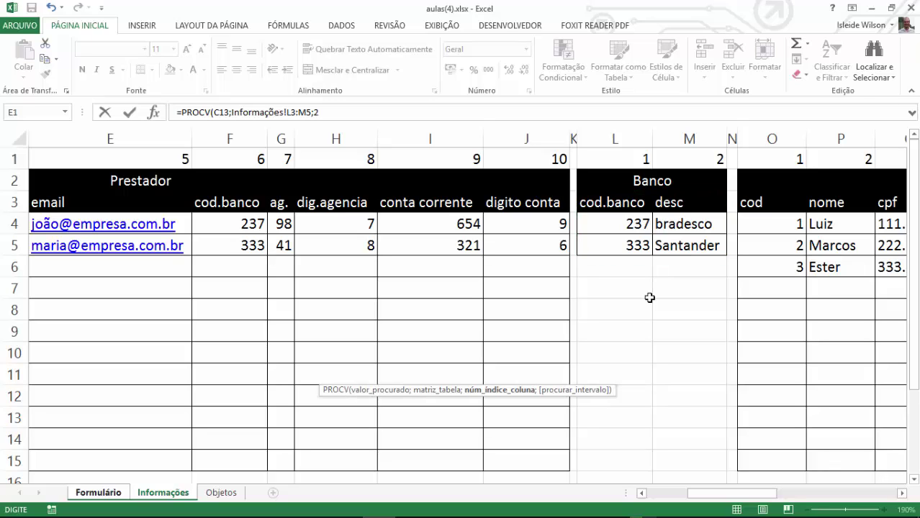
pyautogui.write(';0')
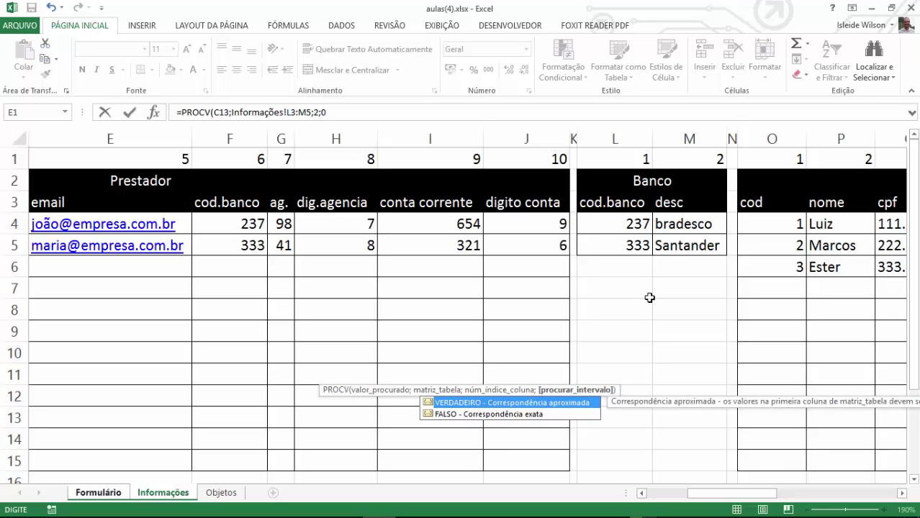
pyautogui.write(')')
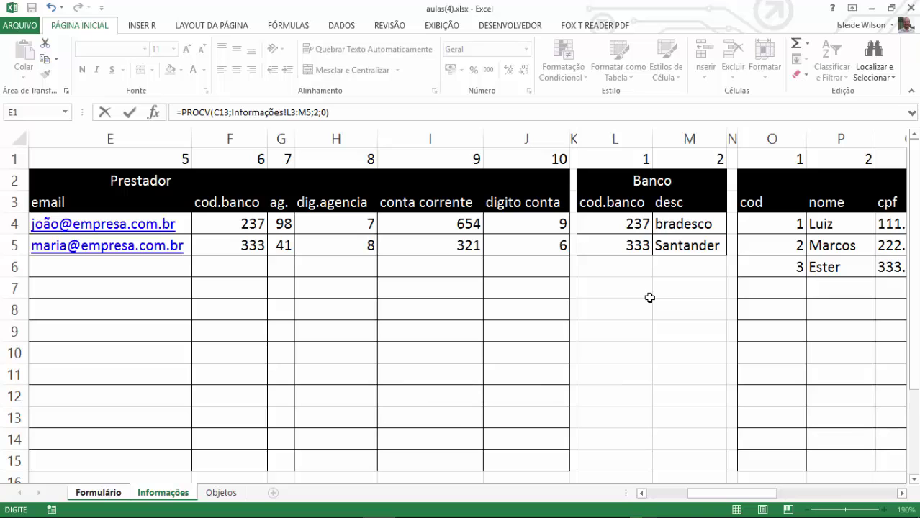
pyautogui.press('Return')
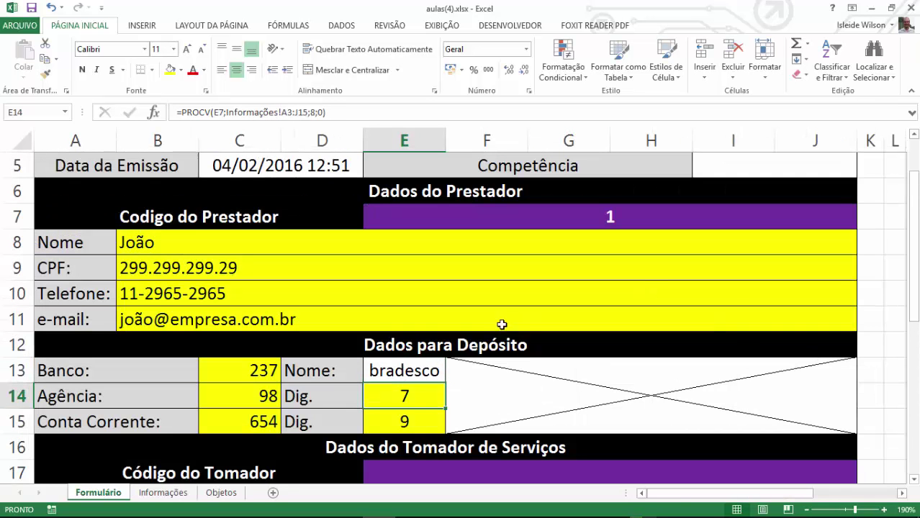
pyautogui.click(637, 205)
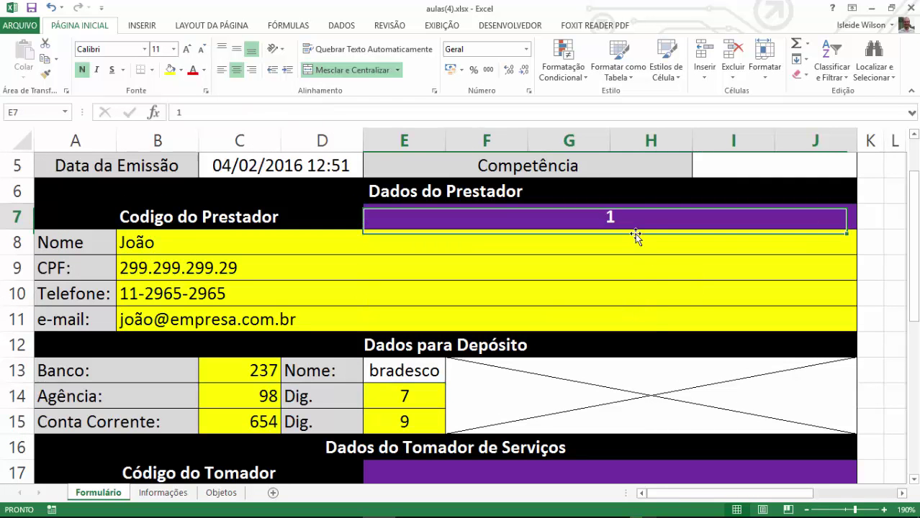
pyautogui.write('2')
pyautogui.press('Return')
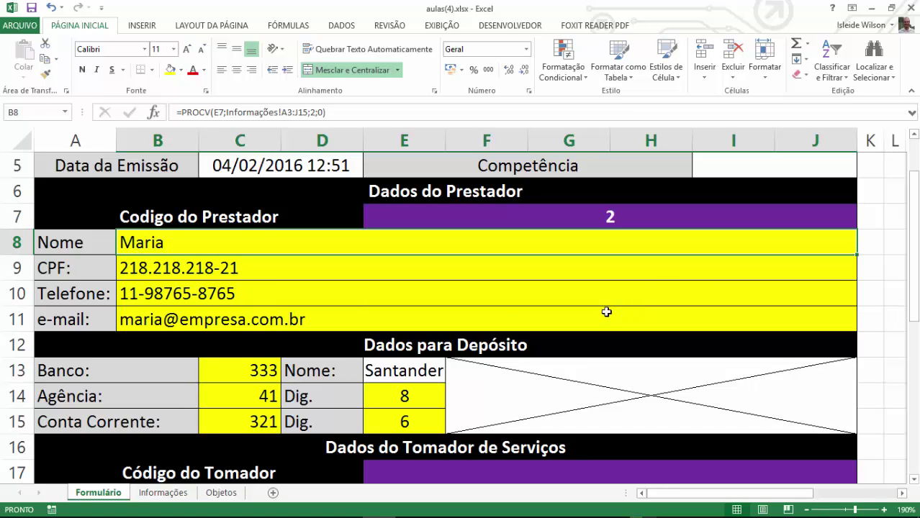
pyautogui.click(429, 370)
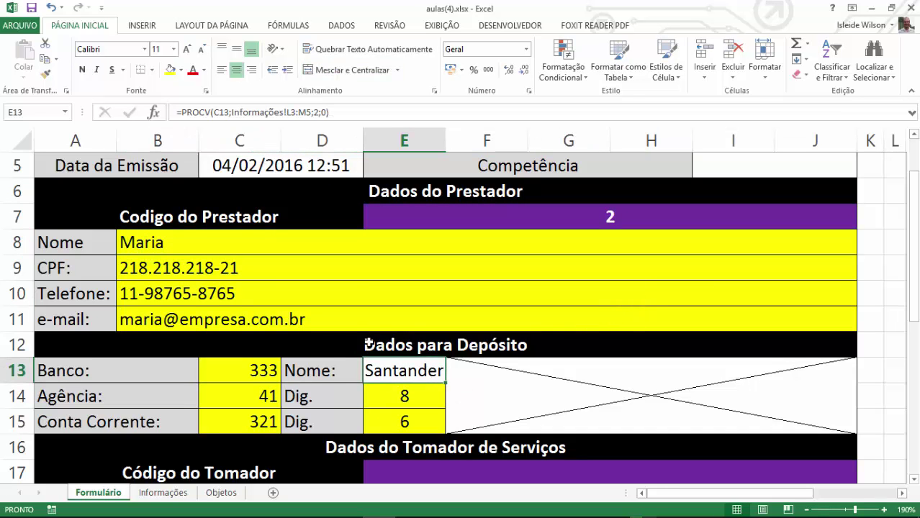
pyautogui.click(260, 373)
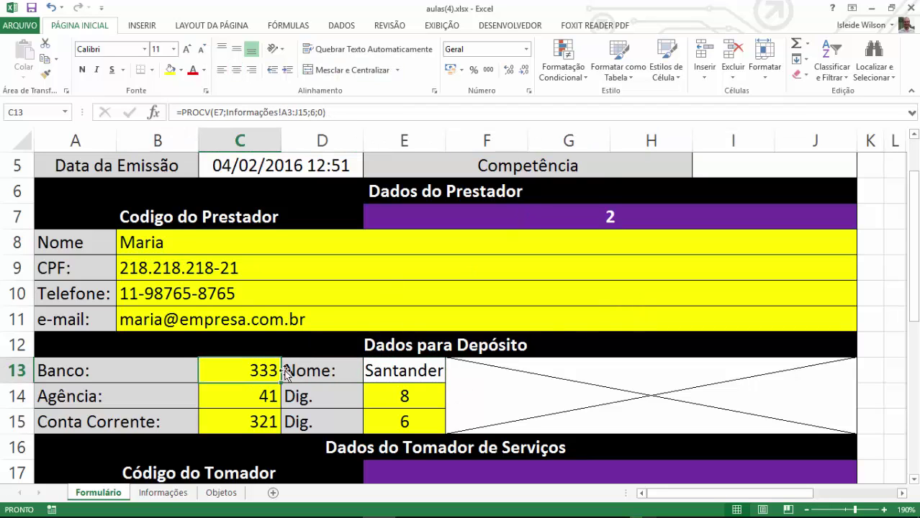
pyautogui.click(552, 214)
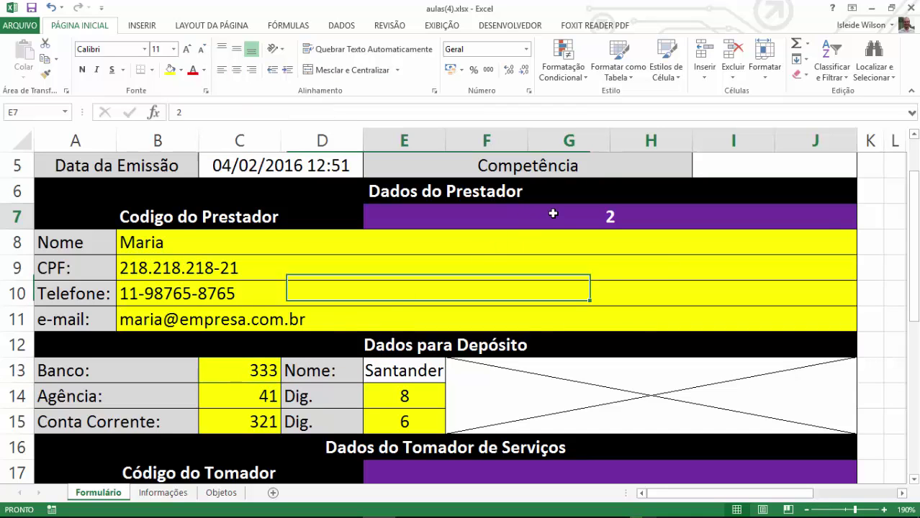
pyautogui.click(418, 364)
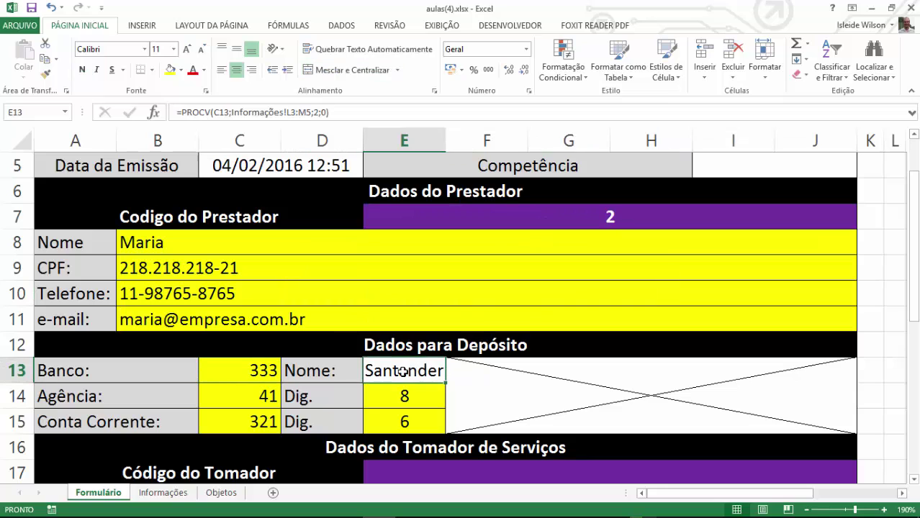
pyautogui.click(275, 374)
pyautogui.click(415, 372)
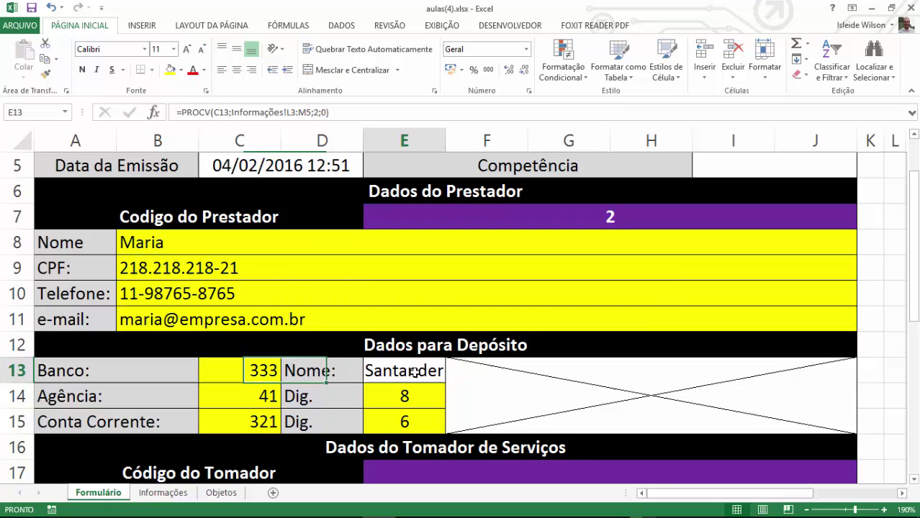
pyautogui.click(277, 373)
pyautogui.click(525, 215)
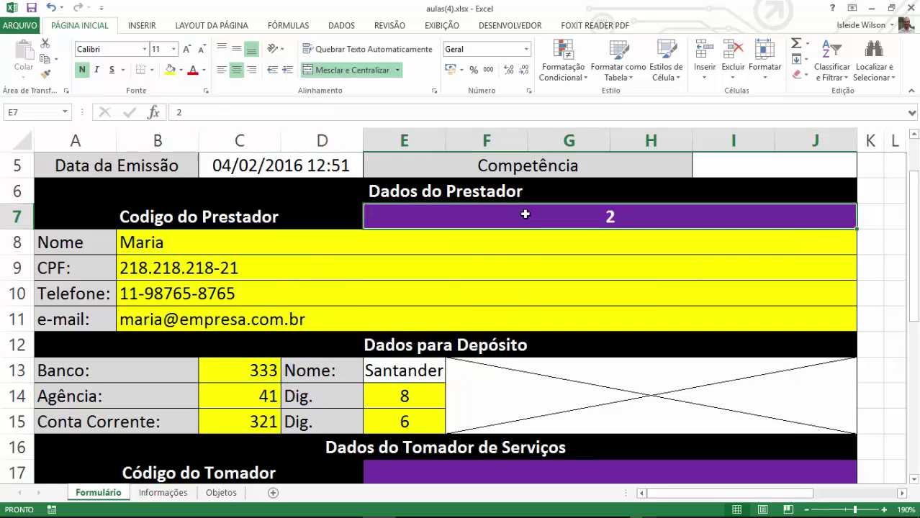
pyautogui.write('1')
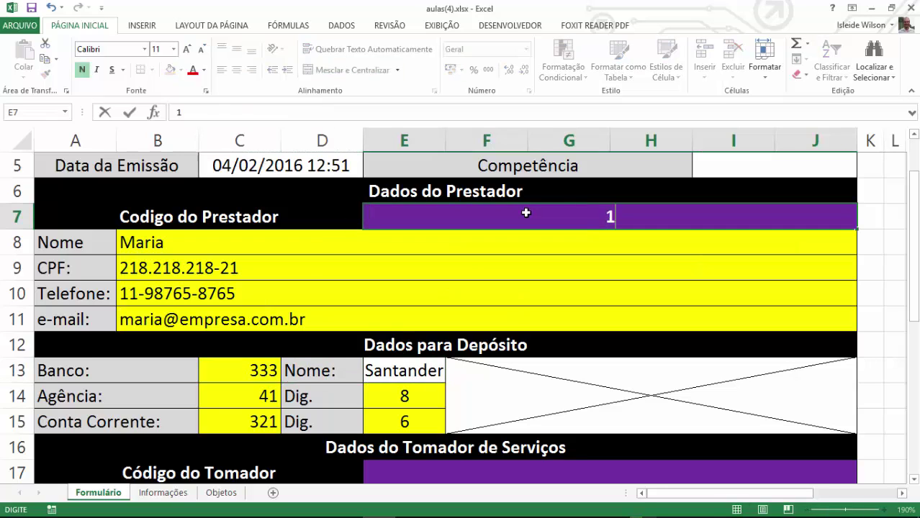
pyautogui.press('Return')
pyautogui.click(530, 213)
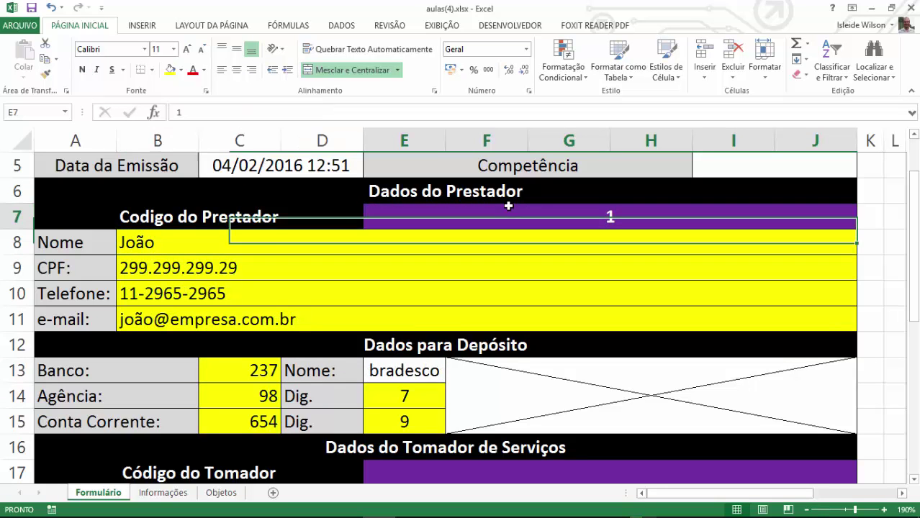
pyautogui.click(272, 371)
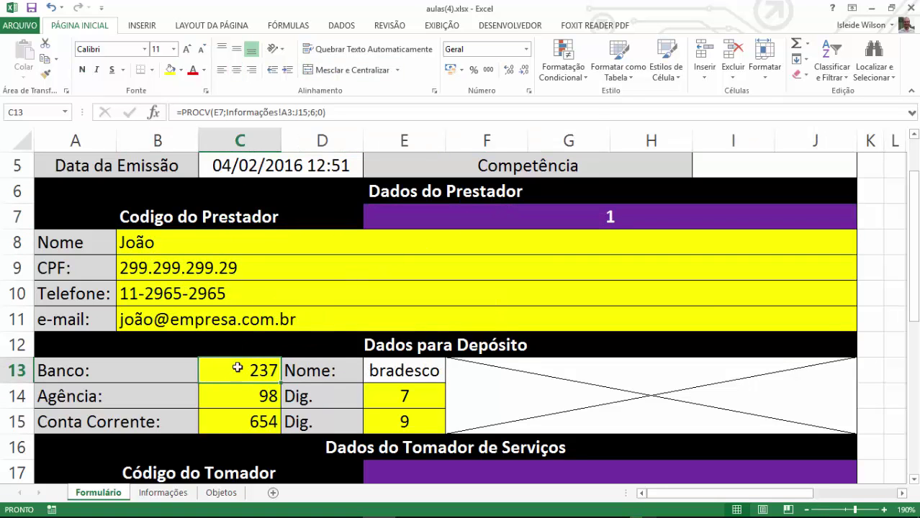
pyautogui.click(407, 374)
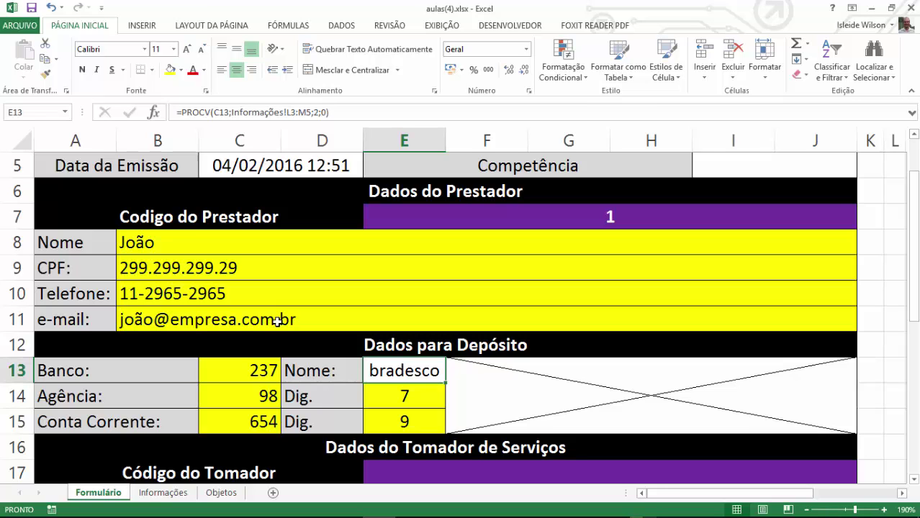
# - Review the provider's contact and bank detail fields on the receipt form
pyautogui.click(399, 303)
pyautogui.scroll(-1, 398, 304)
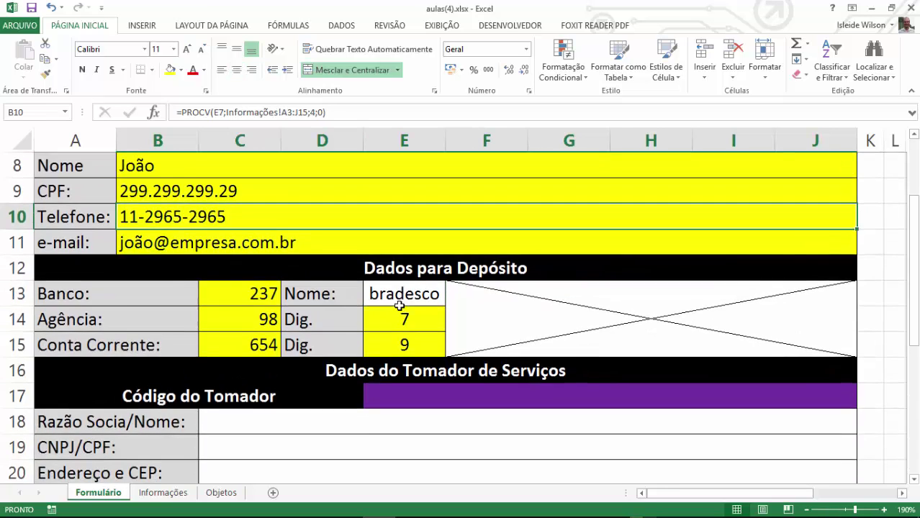
pyautogui.scroll(2, 432, 296)
pyautogui.scroll(-1, 468, 289)
pyautogui.scroll(-1, 465, 288)
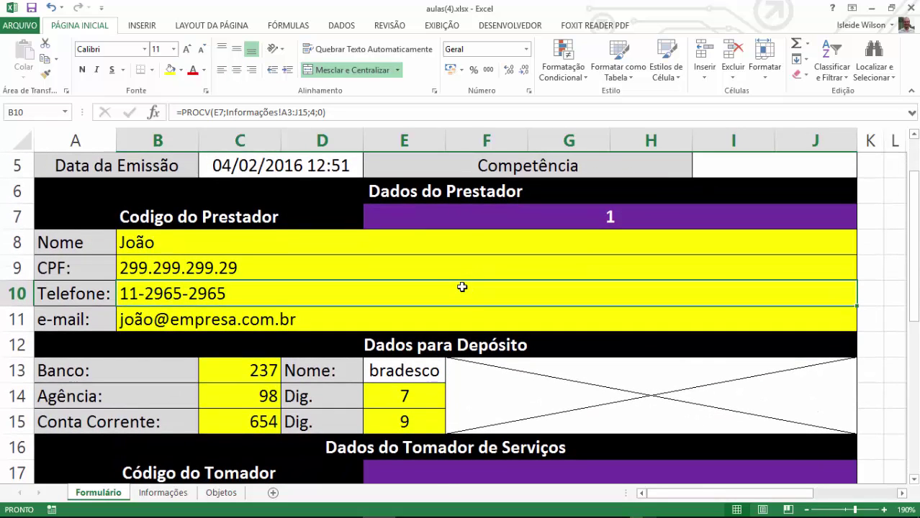
pyautogui.moveTo(437, 239); pyautogui.dragTo(429, 317)
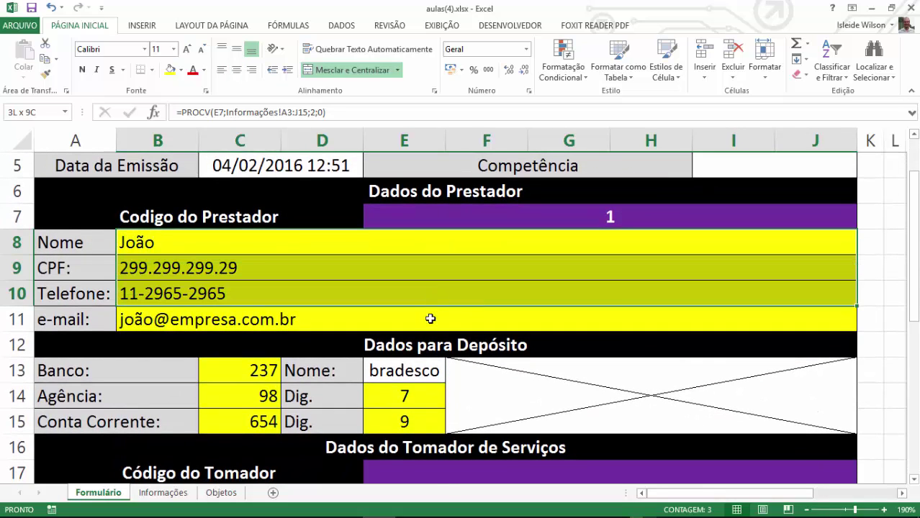
pyautogui.keyDown('ctrl'); pyautogui.moveTo(269, 396); pyautogui.dragTo(269, 422); pyautogui.keyUp('ctrl')
pyautogui.keyDown('ctrl'); pyautogui.moveTo(405, 396); pyautogui.dragTo(401, 419); pyautogui.keyUp('ctrl')
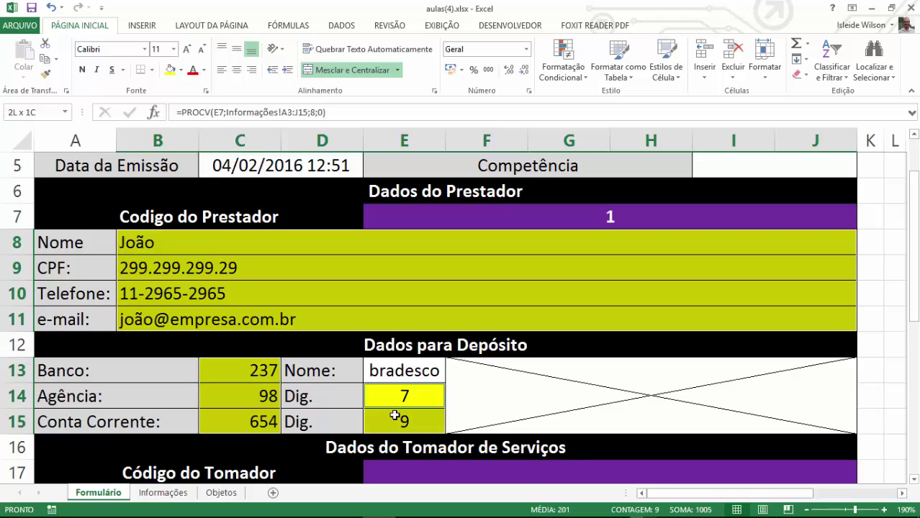
pyautogui.click(415, 367)
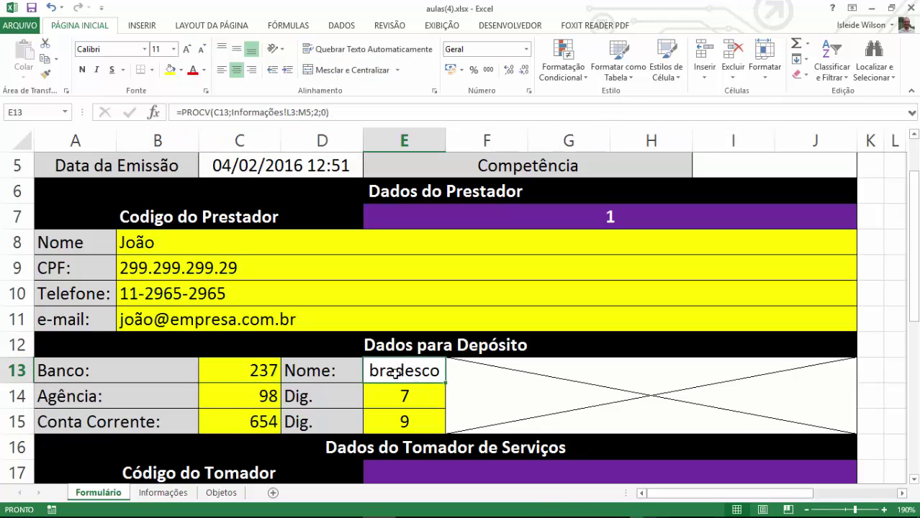
# - Enter provider code 2 in cell E7 so the PROCV lookups update
pyautogui.click(619, 229)
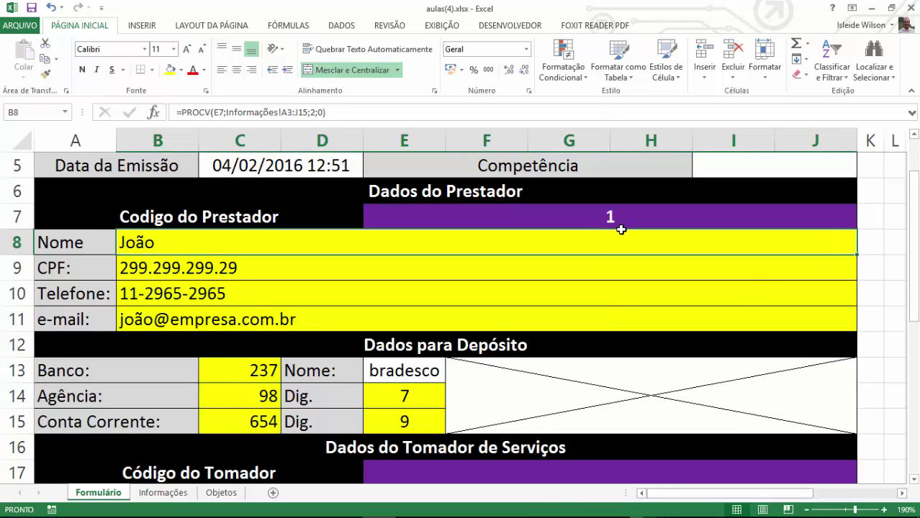
pyautogui.click(633, 217)
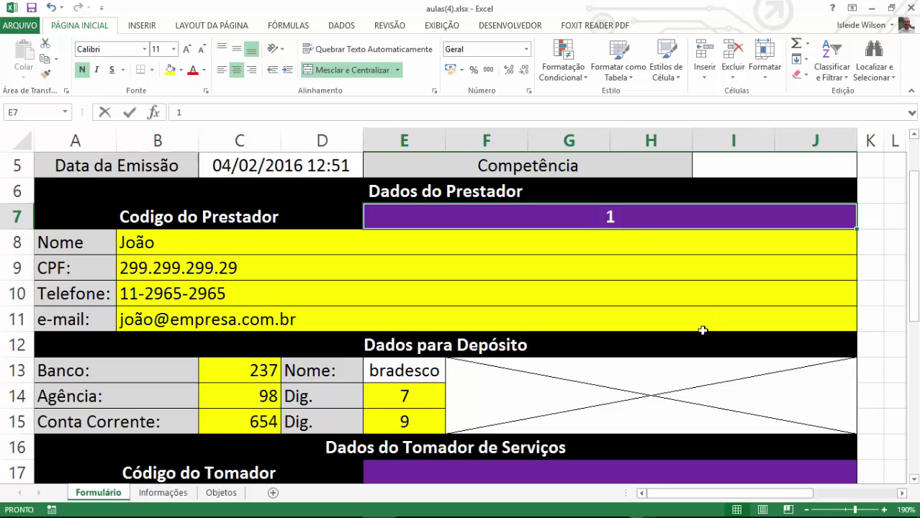
pyautogui.write('2')
pyautogui.press('Return')
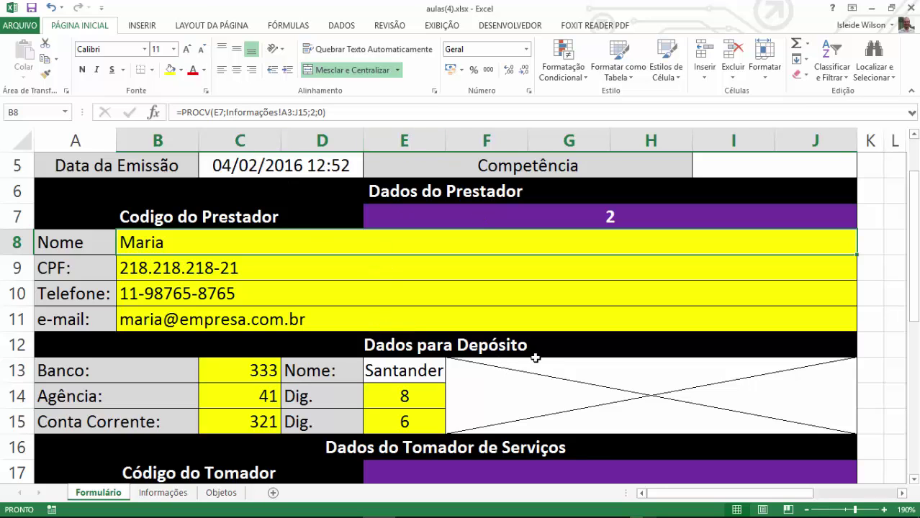
pyautogui.scroll(2, 536, 358)
pyautogui.scroll(-1, 536, 380)
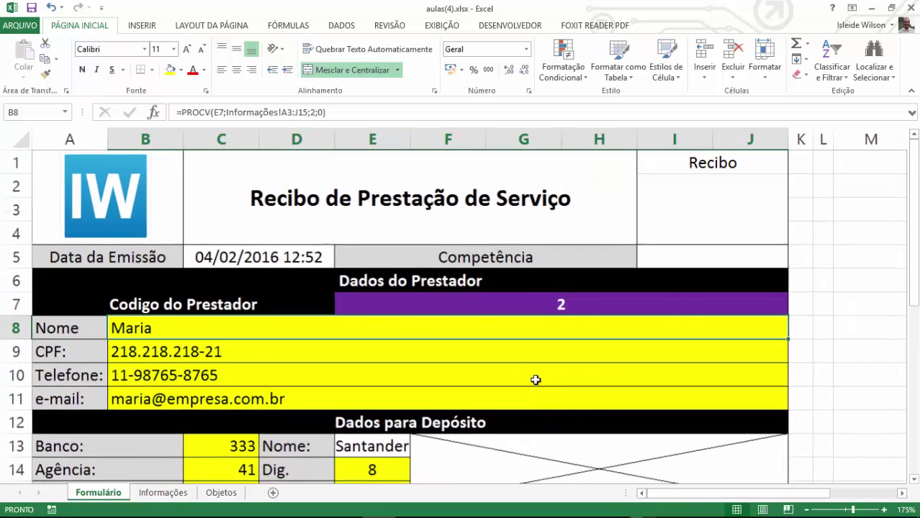
pyautogui.scroll(-2, 536, 380)
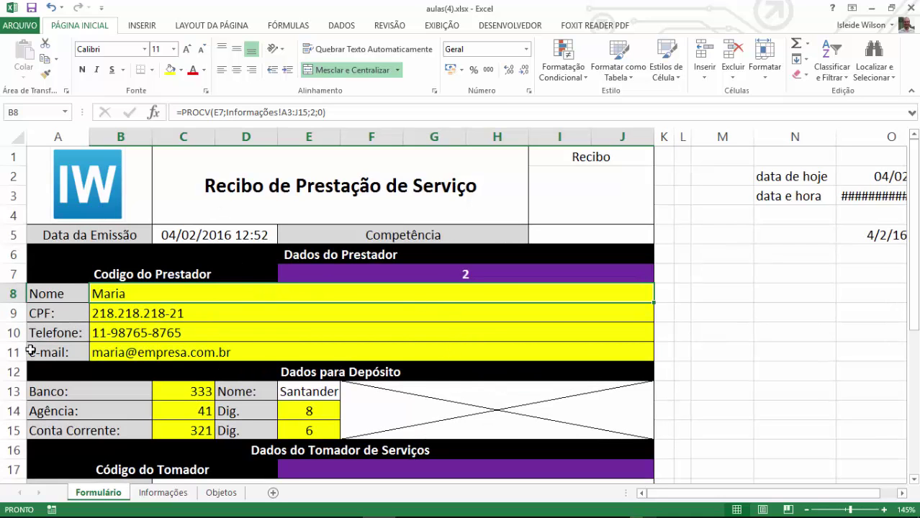
pyautogui.scroll(-4, 267, 276)
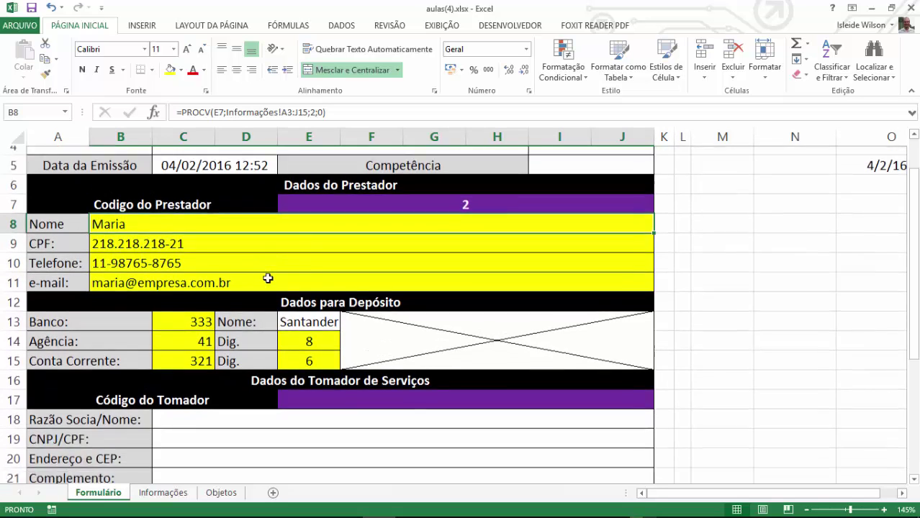
pyautogui.click(287, 250)
pyautogui.moveTo(286, 250); pyautogui.dragTo(273, 330)
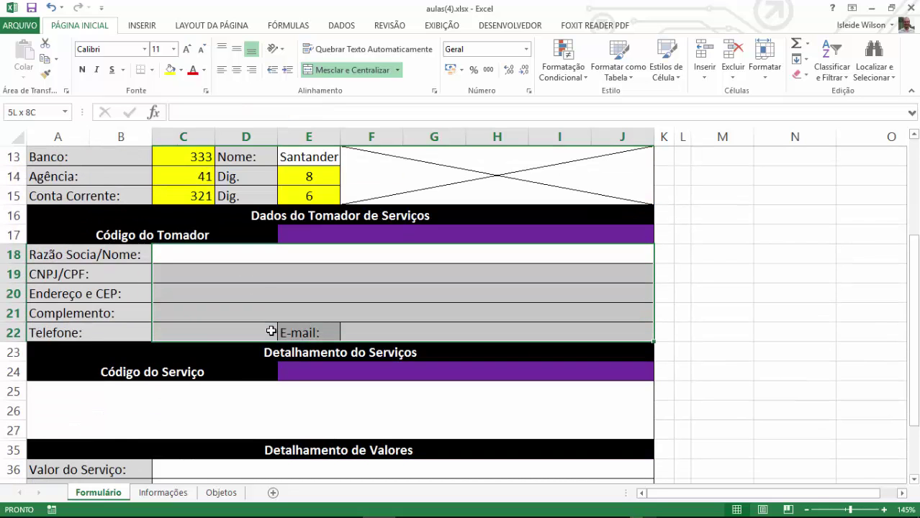
pyautogui.click(317, 380)
pyautogui.moveTo(317, 381); pyautogui.dragTo(312, 456)
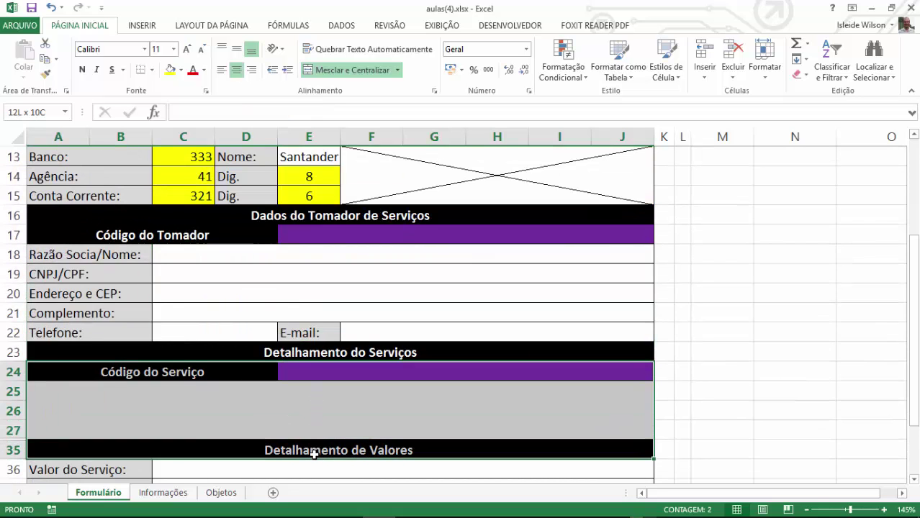
pyautogui.scroll(-1, 312, 456)
pyautogui.click(323, 424)
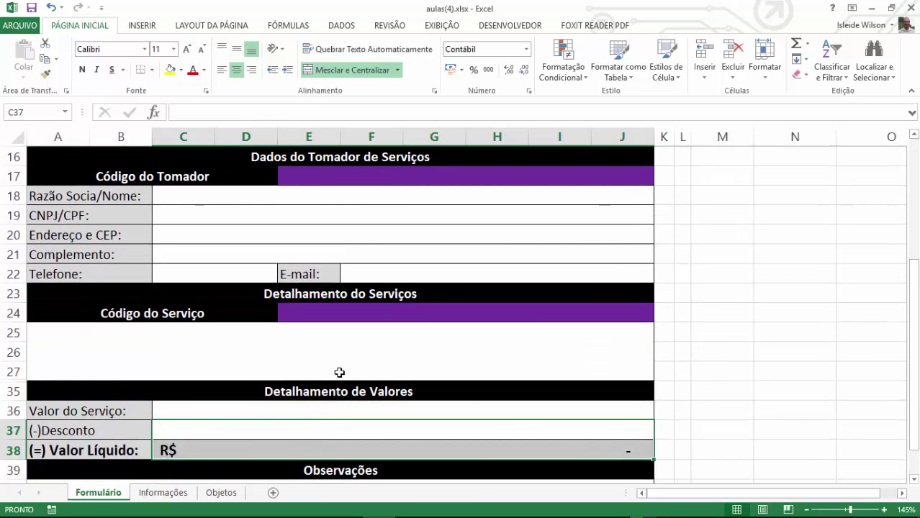
pyautogui.click(343, 354)
pyautogui.click(336, 409)
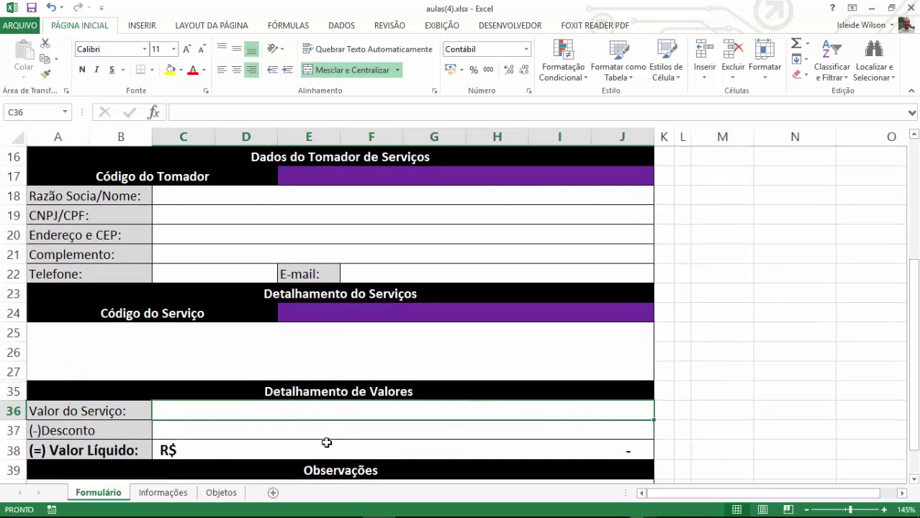
pyautogui.scroll(3, 311, 393)
pyautogui.scroll(2, 310, 394)
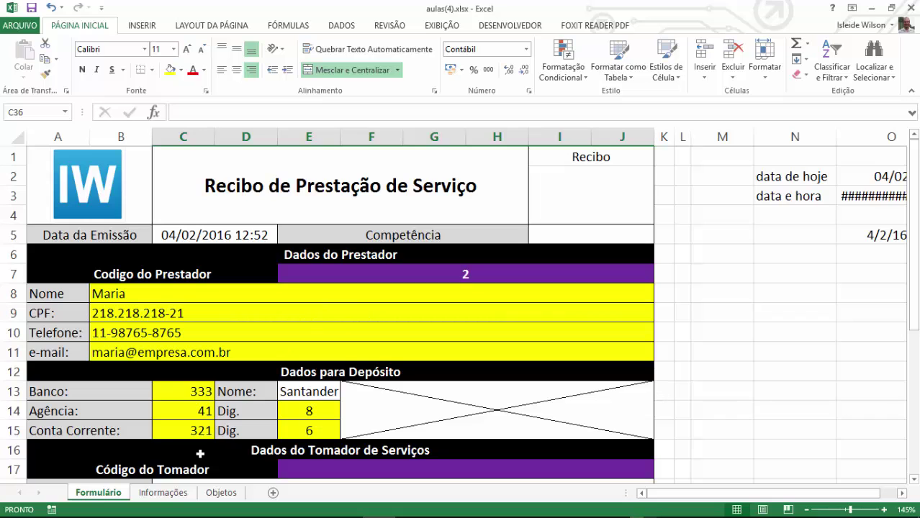
# - AutoFit column Y on Informações so R$ 300,00 shows, then return to Formulário
pyautogui.click(162, 493)
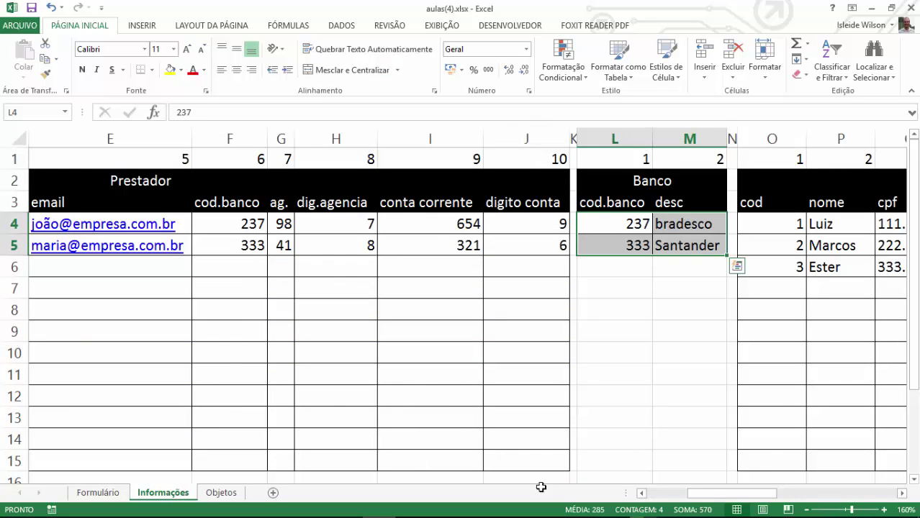
pyautogui.moveTo(719, 494); pyautogui.dragTo(571, 498)
pyautogui.keyDown('ctrl'); pyautogui.scroll(-1, 569, 366); pyautogui.keyUp('ctrl')
pyautogui.keyDown('ctrl'); pyautogui.scroll(-1, 569, 368); pyautogui.keyUp('ctrl')
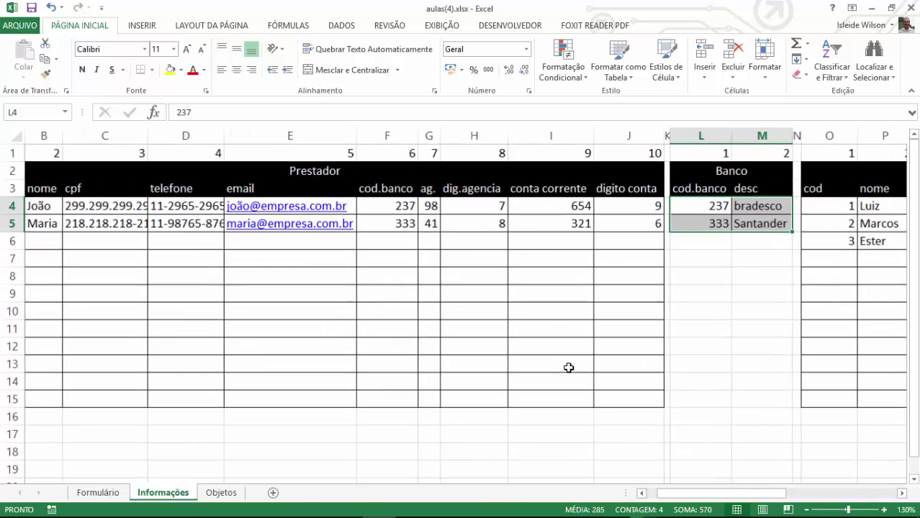
pyautogui.moveTo(720, 494); pyautogui.dragTo(836, 496)
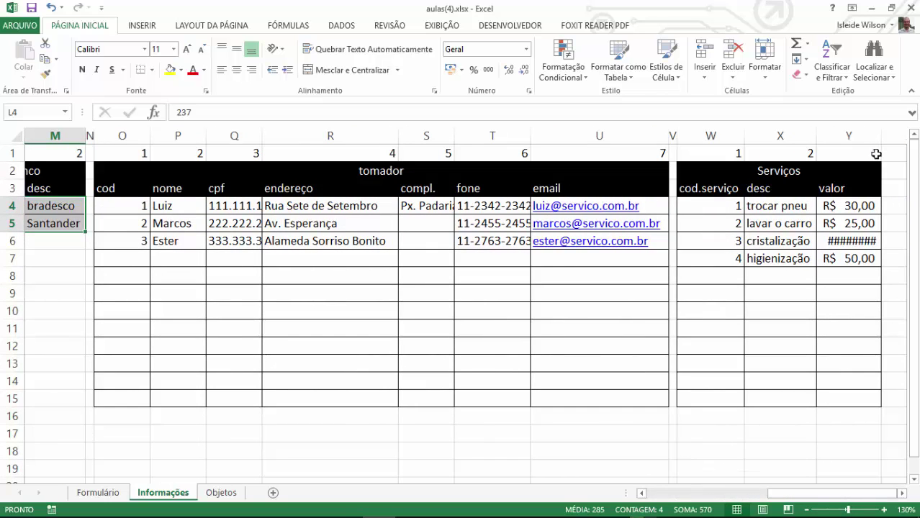
pyautogui.doubleClick(882, 136)
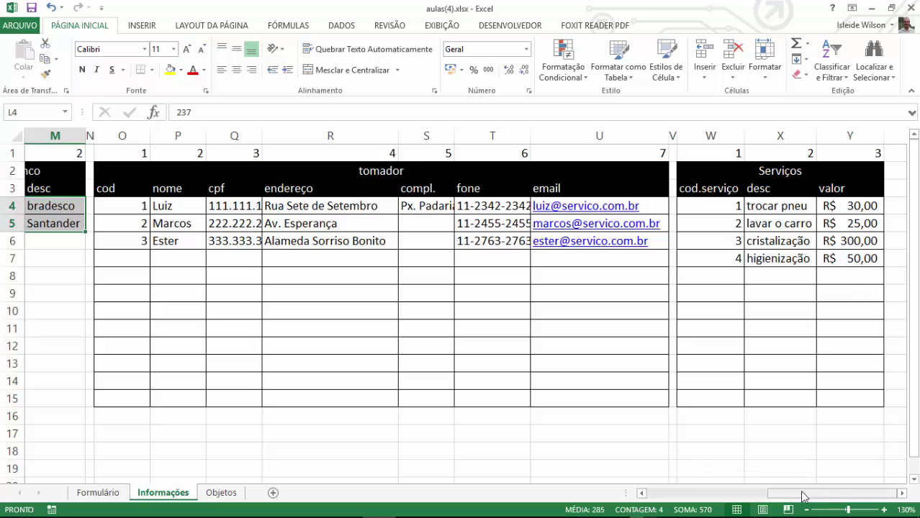
pyautogui.moveTo(804, 496); pyautogui.dragTo(547, 494)
pyautogui.click(96, 493)
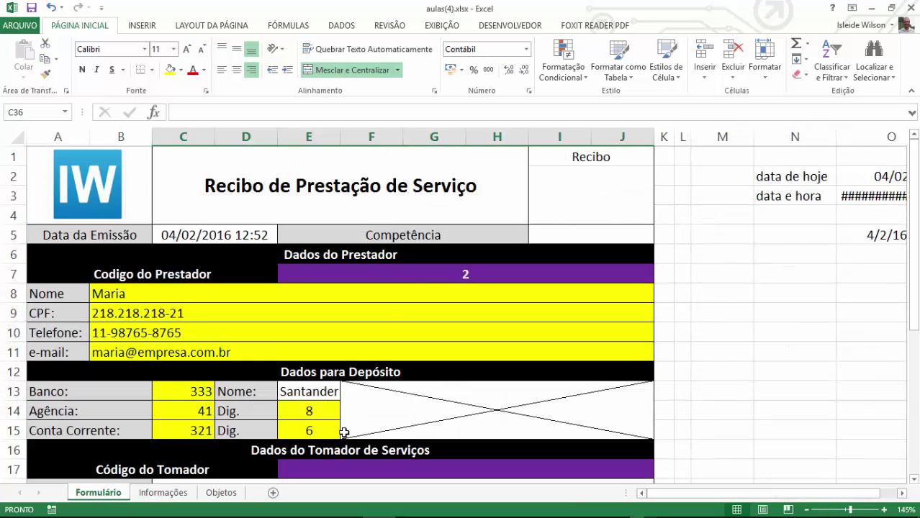
# - Nudge the IW logo so it sits inside header cells A1:B4
pyautogui.scroll(-2, 408, 282)
pyautogui.scroll(1, 409, 282)
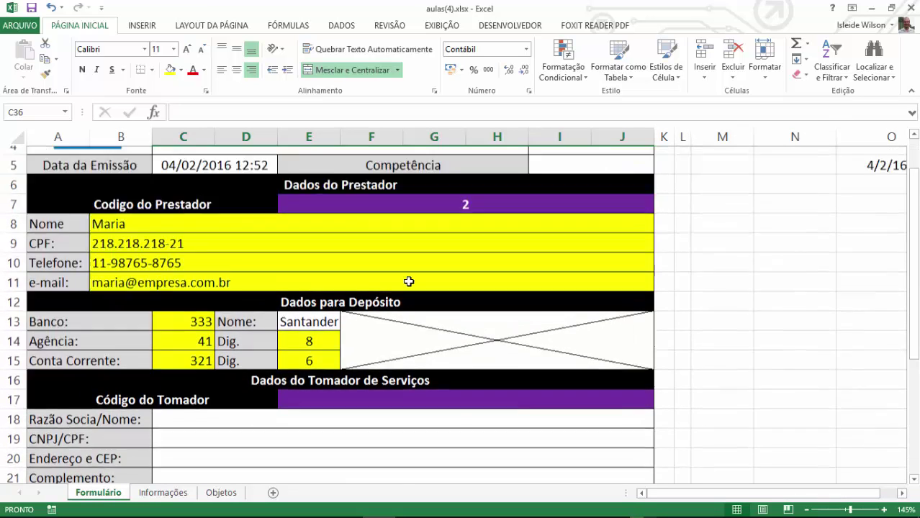
pyautogui.scroll(1, 408, 282)
pyautogui.scroll(-4, 408, 282)
pyautogui.scroll(4, 408, 281)
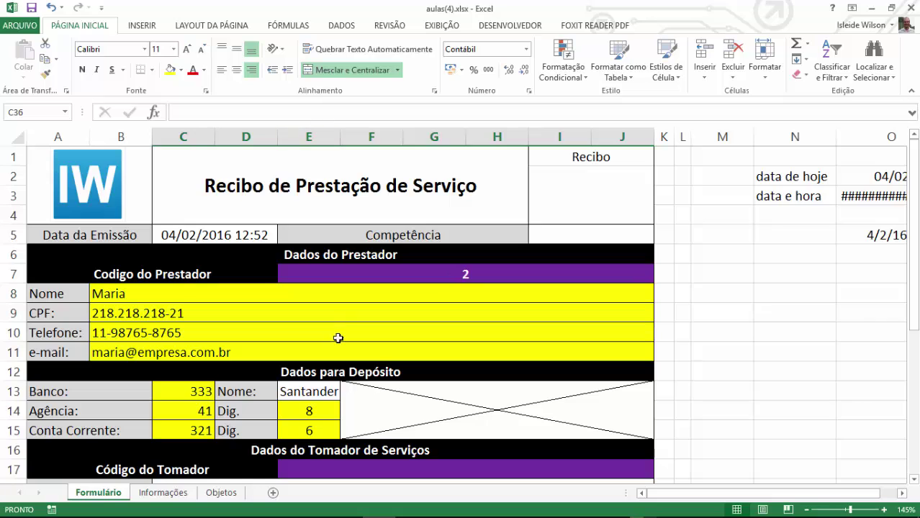
pyautogui.click(89, 189)
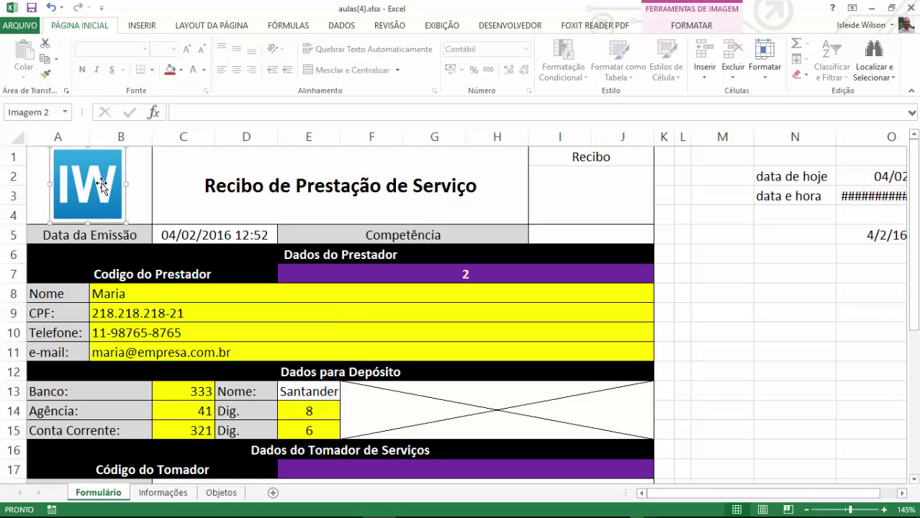
pyautogui.moveTo(90, 188); pyautogui.dragTo(102, 189)
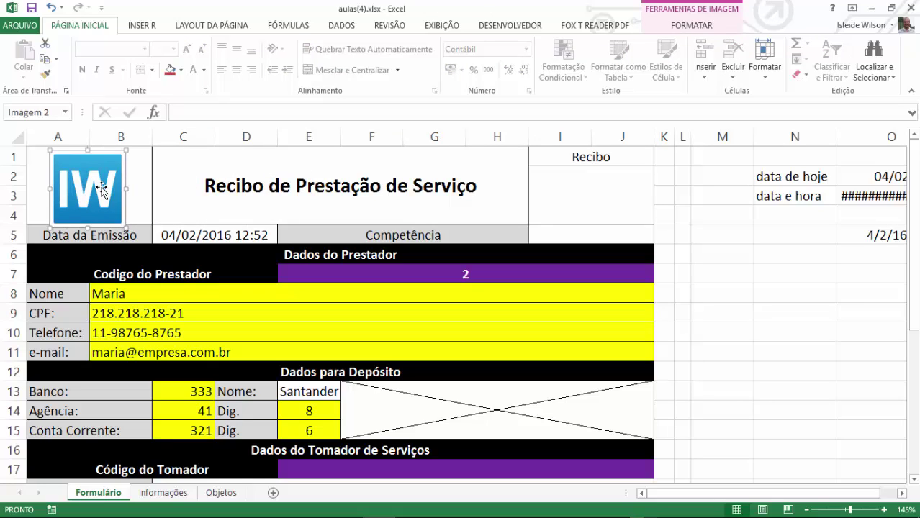
pyautogui.moveTo(102, 188); pyautogui.dragTo(100, 186)
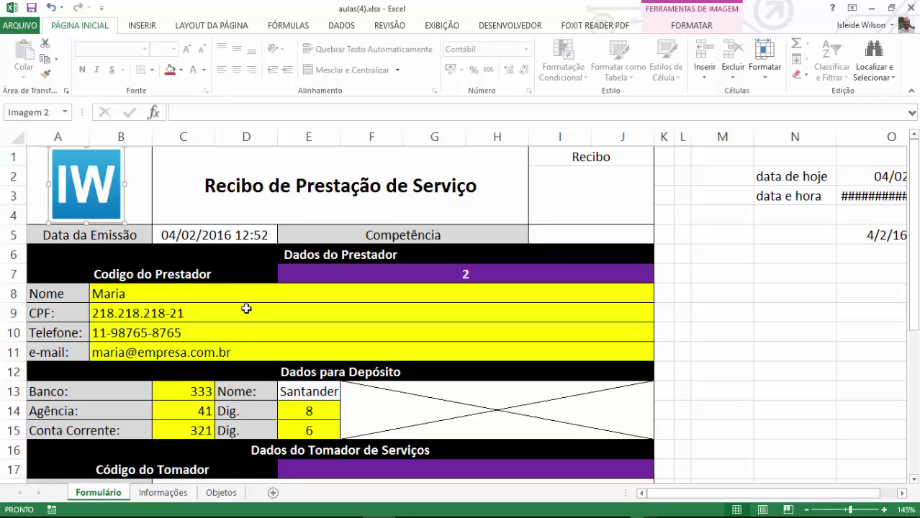
# - Insert iw.png from the Excel Curso EAD-DVD img folder into the Objetos sheet
pyautogui.click(223, 494)
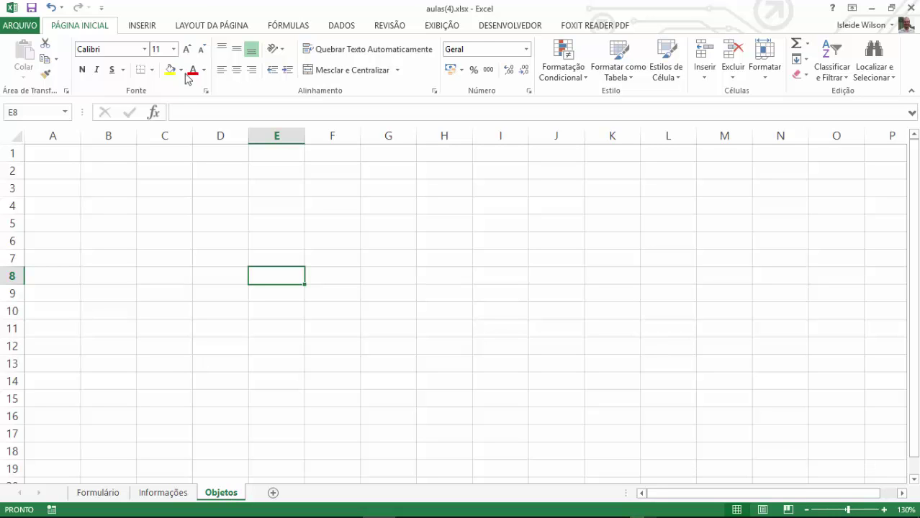
pyautogui.click(137, 28)
pyautogui.click(160, 65)
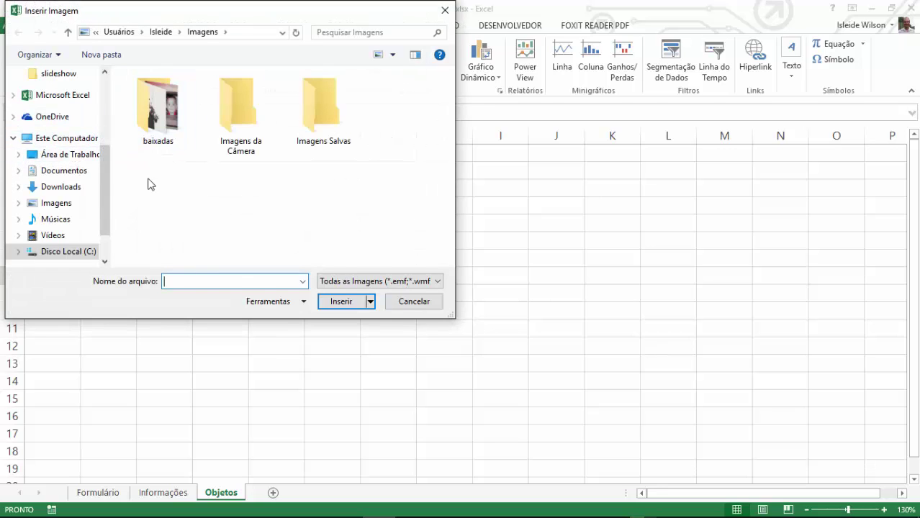
pyautogui.click(57, 155)
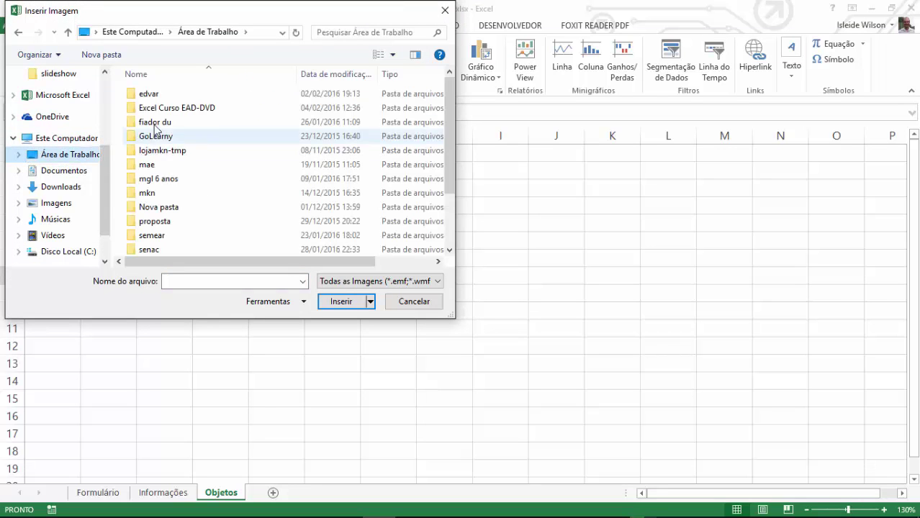
pyautogui.doubleClick(165, 110)
pyautogui.doubleClick(143, 98)
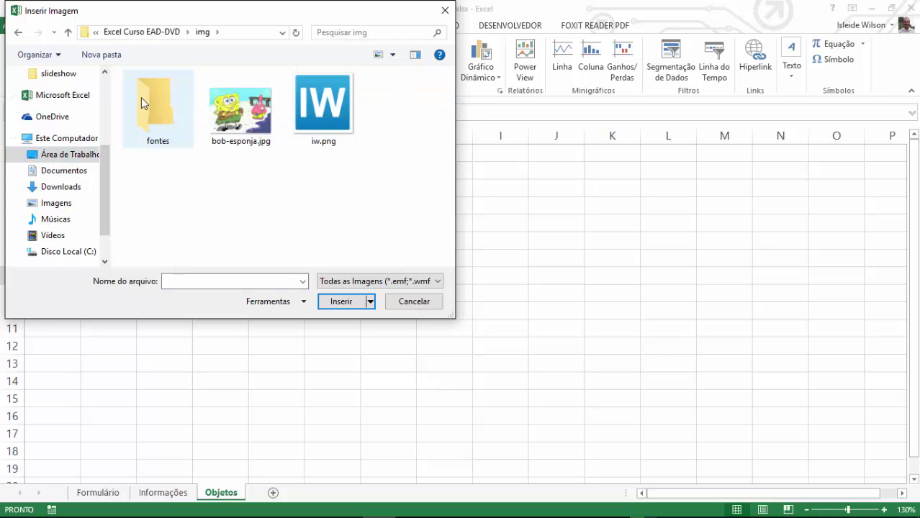
pyautogui.click(223, 144)
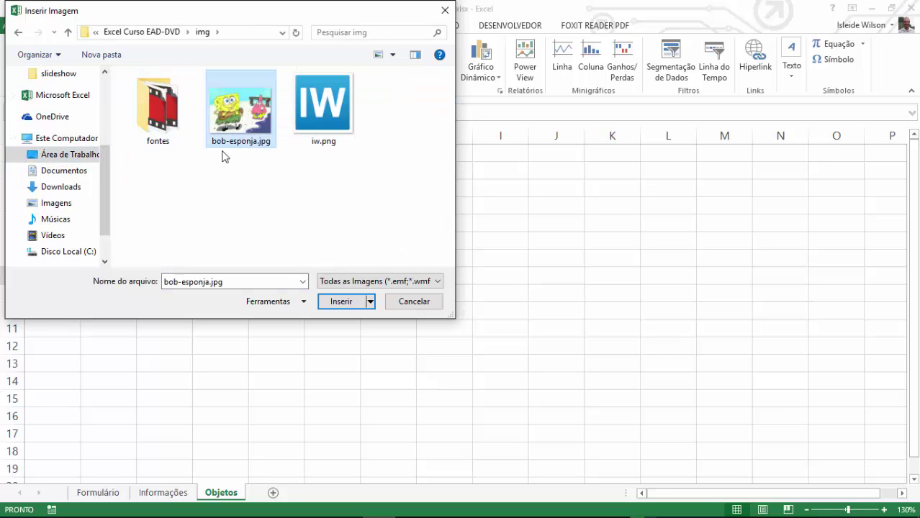
pyautogui.click(334, 128)
pyautogui.click(288, 153)
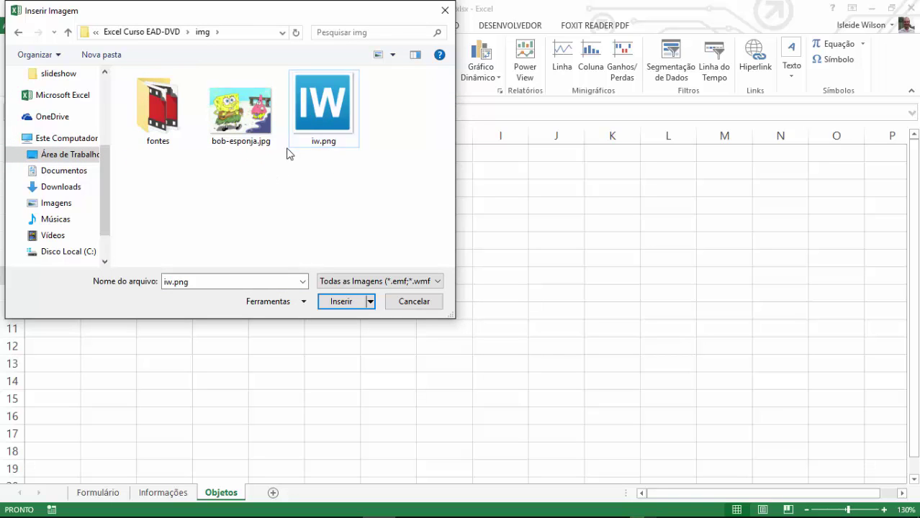
pyautogui.click(341, 103)
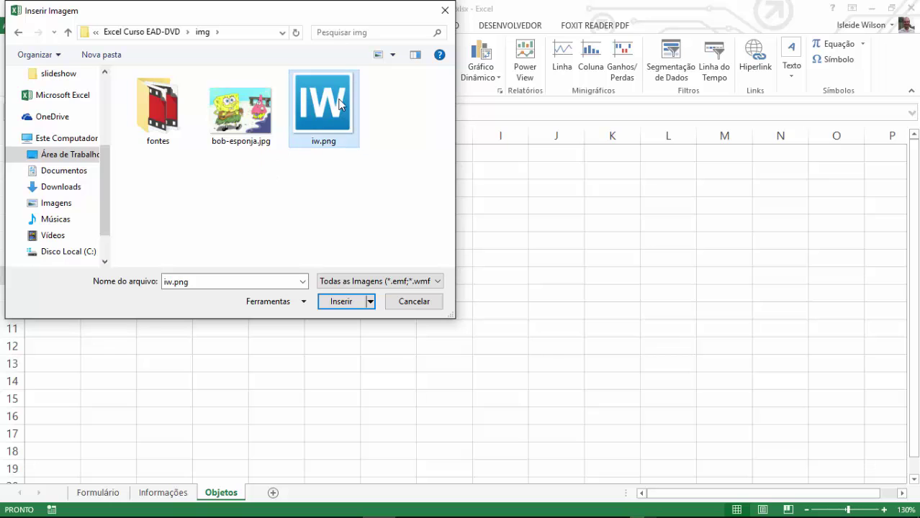
pyautogui.click(354, 301)
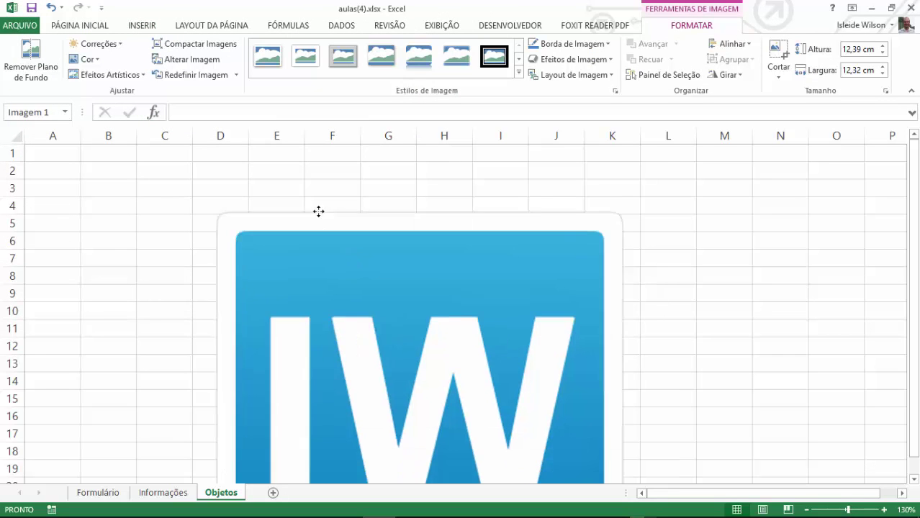
# - Move the IW picture toward the top-left, trying and undoing width and height squeezes
pyautogui.moveTo(372, 300); pyautogui.dragTo(309, 189)
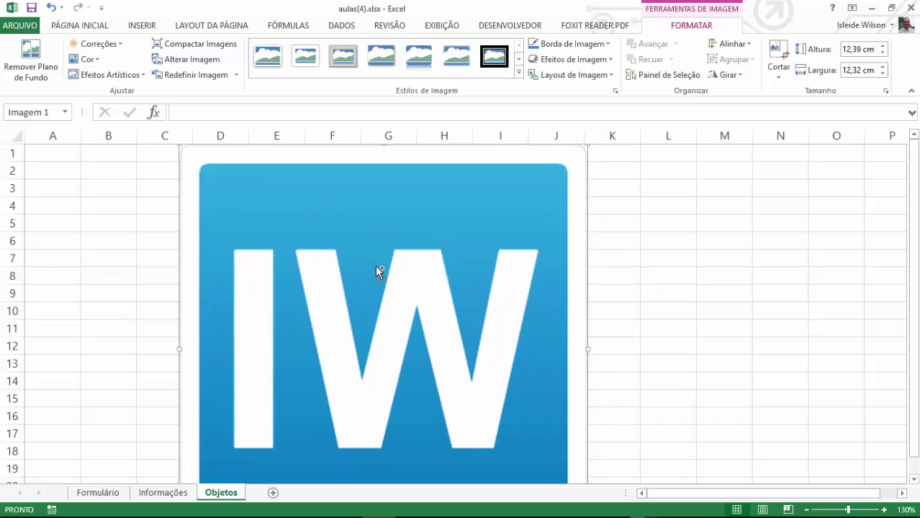
pyautogui.scroll(-3, 375, 266)
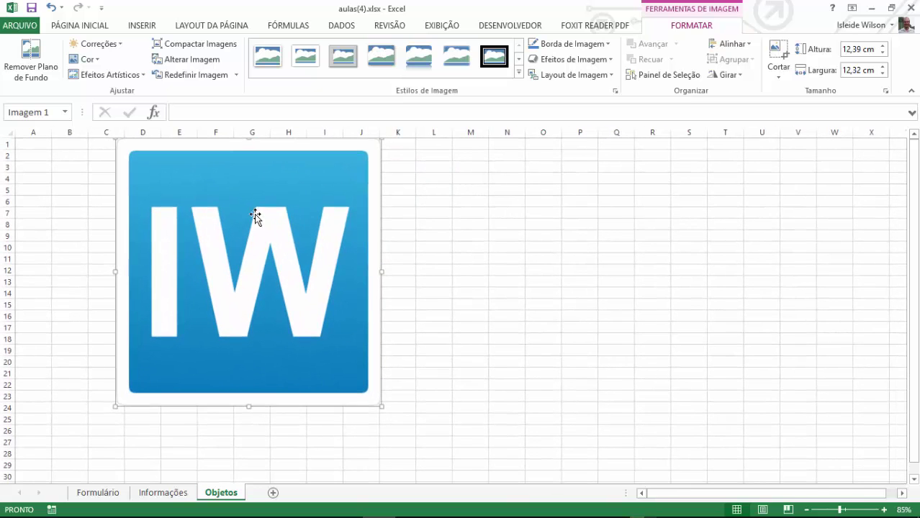
pyautogui.moveTo(256, 216); pyautogui.dragTo(281, 227)
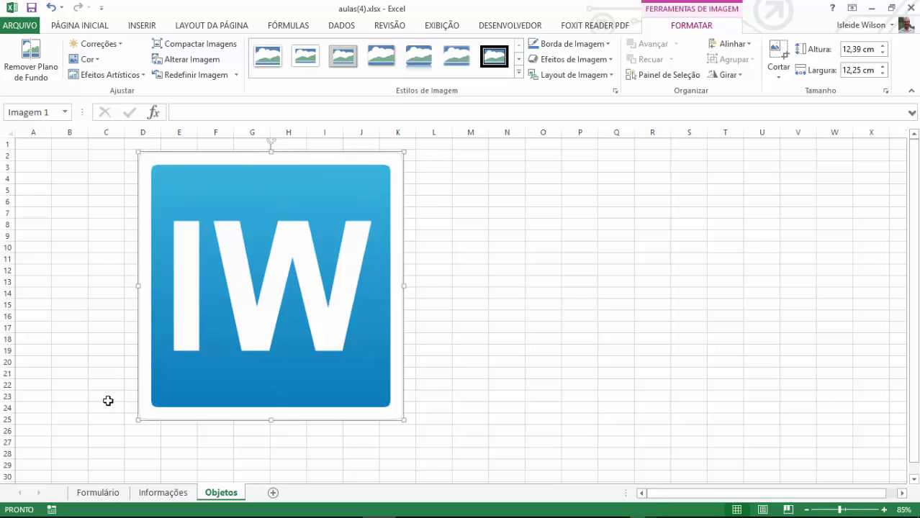
pyautogui.moveTo(289, 198); pyautogui.dragTo(317, 223)
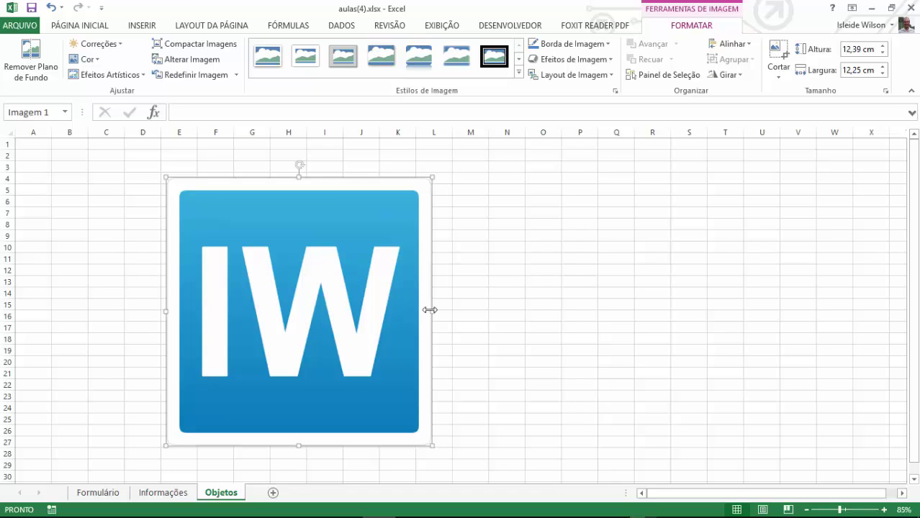
pyautogui.moveTo(431, 310); pyautogui.dragTo(200, 311)
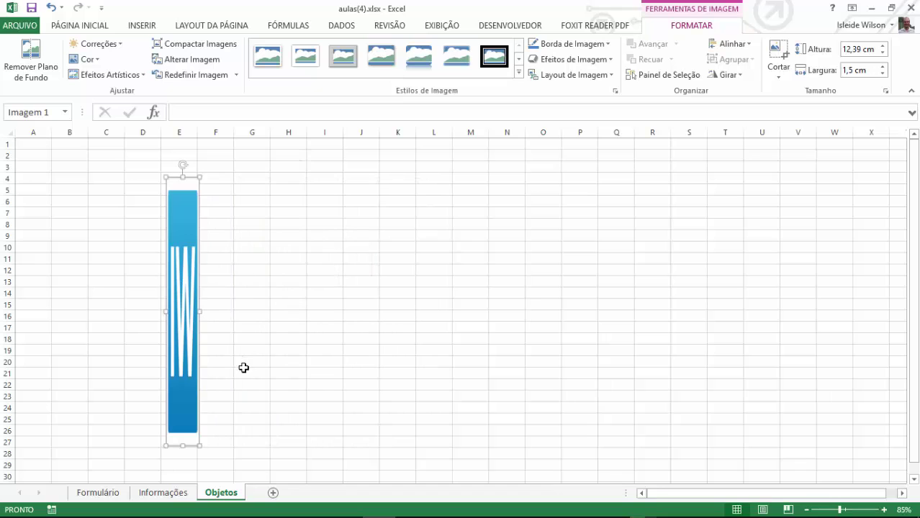
pyautogui.hotkey('ctrl', 'z')
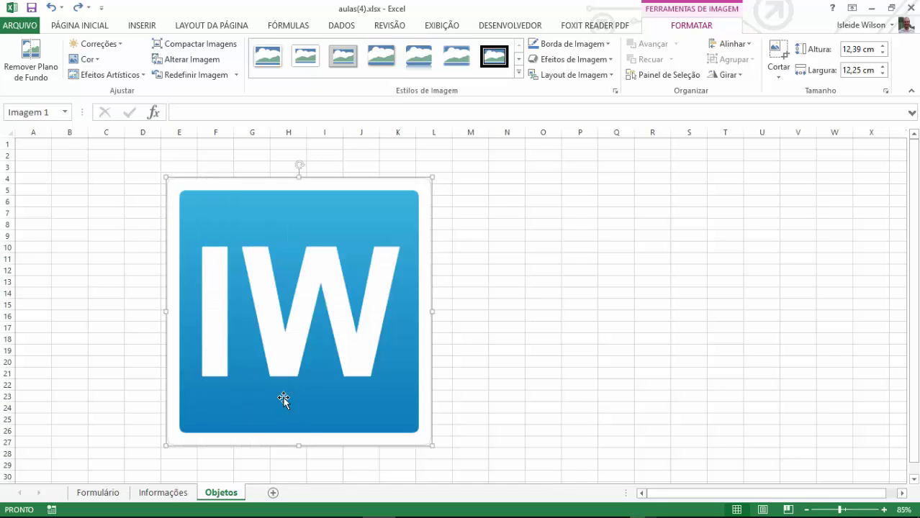
pyautogui.moveTo(297, 446); pyautogui.dragTo(297, 214)
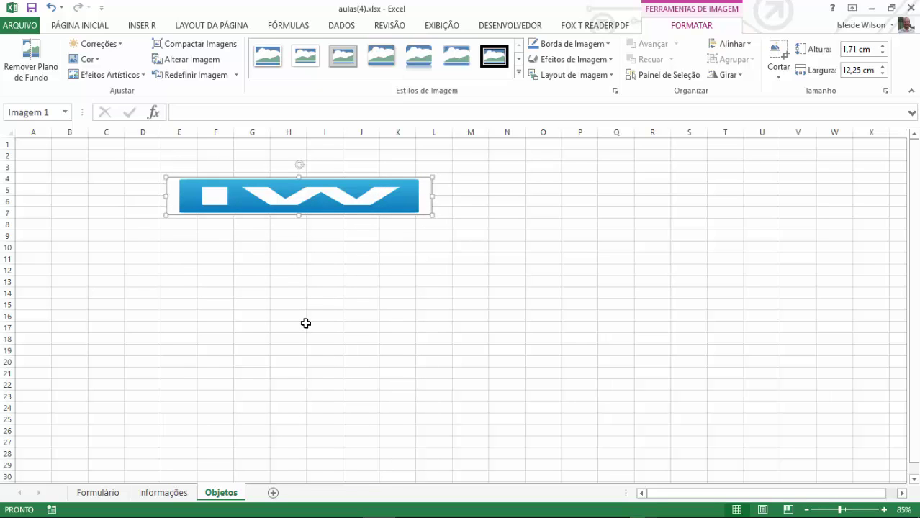
pyautogui.hotkey('ctrl', 'z')
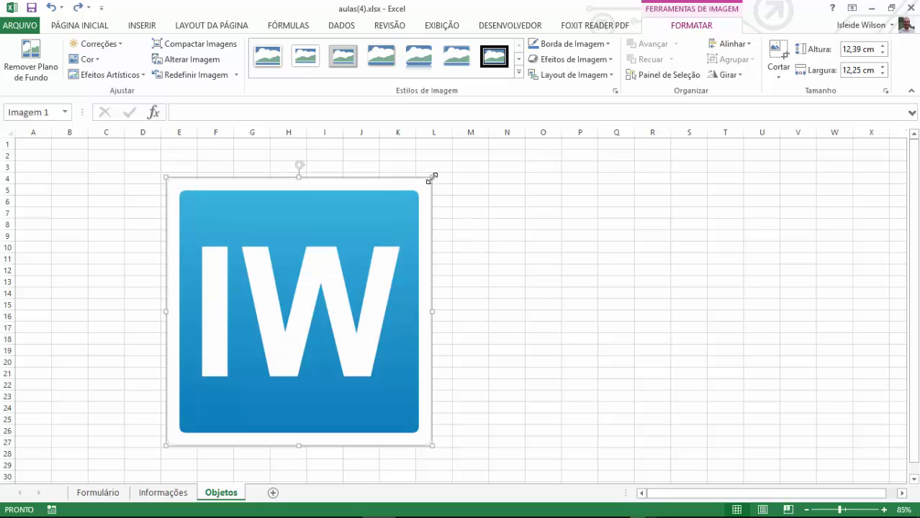
# - Resize the picture proportionally to about 7,47 × 7,38 cm and place it in columns D–H
pyautogui.moveTo(432, 178)
pyautogui.mouseDown()
pyautogui.moveTo(261, 397)
pyautogui.moveTo(341, 202)
pyautogui.mouseUp()
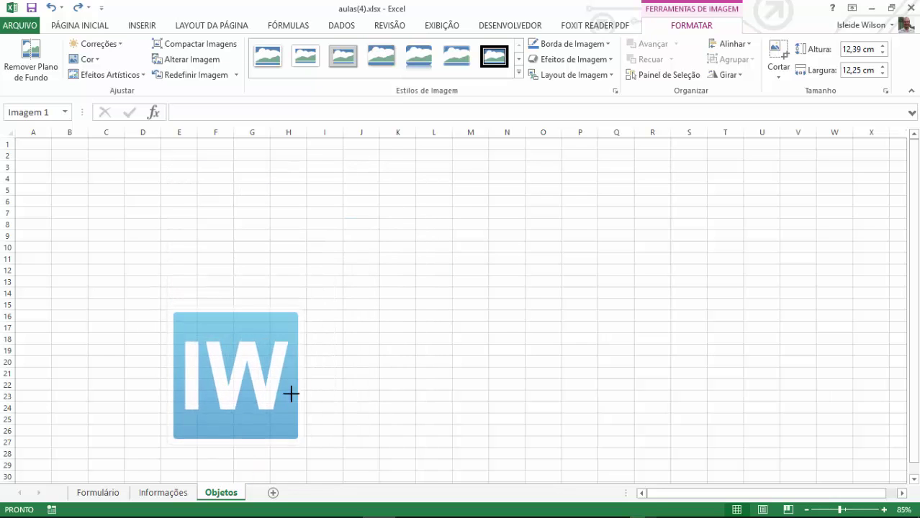
pyautogui.moveTo(341, 202)
pyautogui.mouseDown()
pyautogui.moveTo(237, 414)
pyautogui.moveTo(310, 292)
pyautogui.mouseUp()
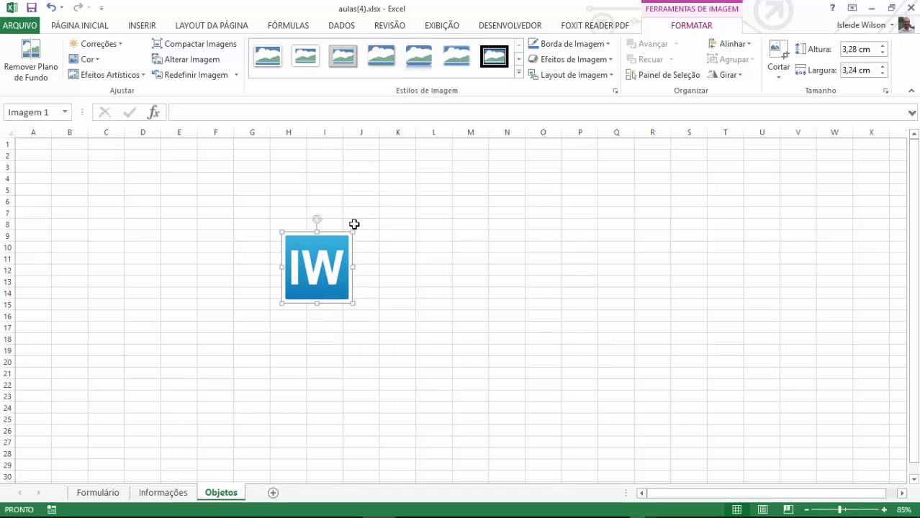
pyautogui.moveTo(352, 232); pyautogui.dragTo(442, 142)
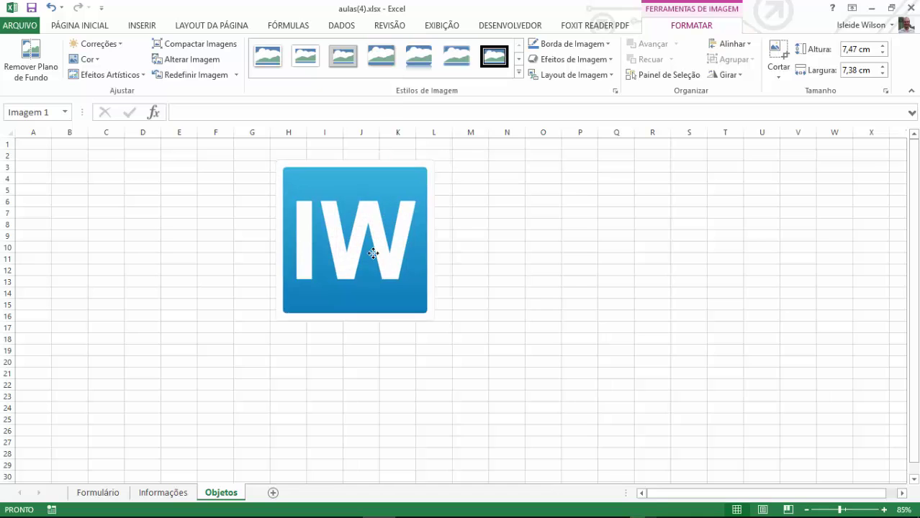
pyautogui.moveTo(395, 197); pyautogui.dragTo(363, 277)
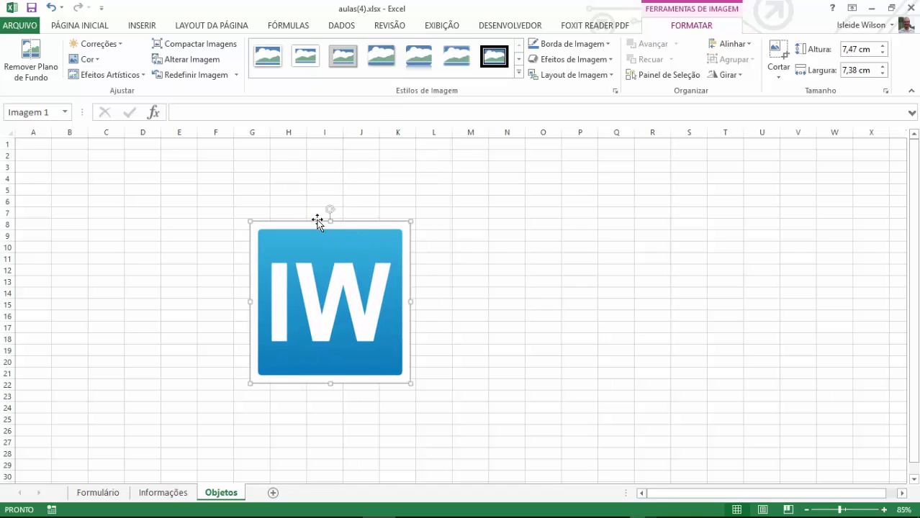
pyautogui.moveTo(329, 212)
pyautogui.mouseDown()
pyautogui.moveTo(411, 302)
pyautogui.moveTo(371, 195)
pyautogui.moveTo(322, 201)
pyautogui.moveTo(330, 200)
pyautogui.mouseUp()
pyautogui.moveTo(311, 298); pyautogui.dragTo(214, 228)
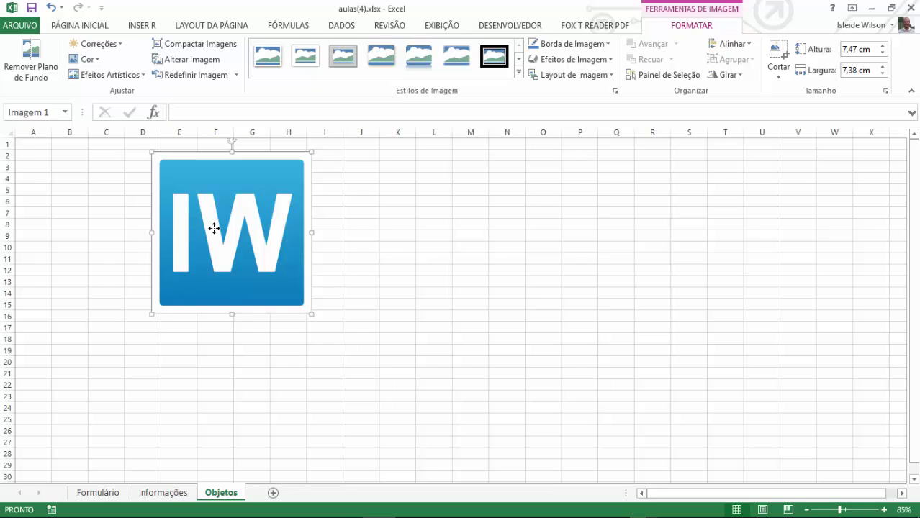
# - Duplicate the IW logo twice into three evenly spaced copies and select the middle one
pyautogui.hotkey('ctrl', 'd')
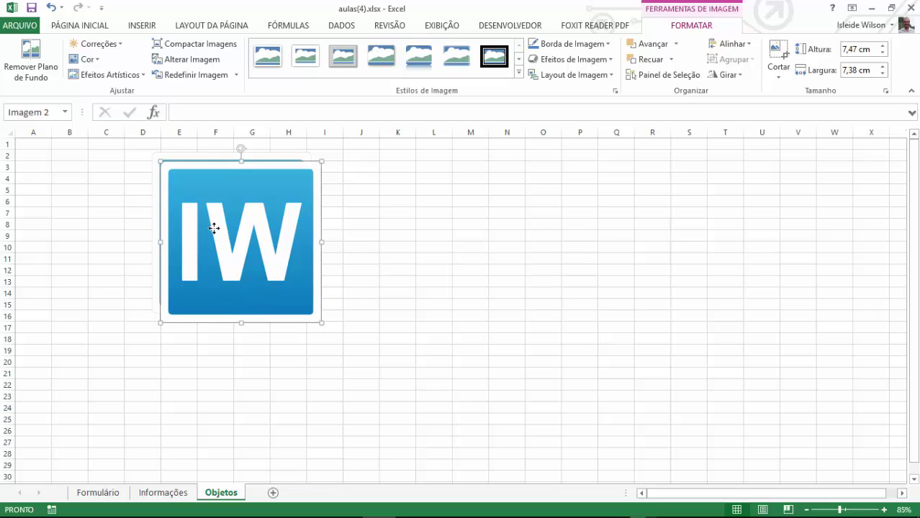
pyautogui.moveTo(214, 228); pyautogui.dragTo(383, 219)
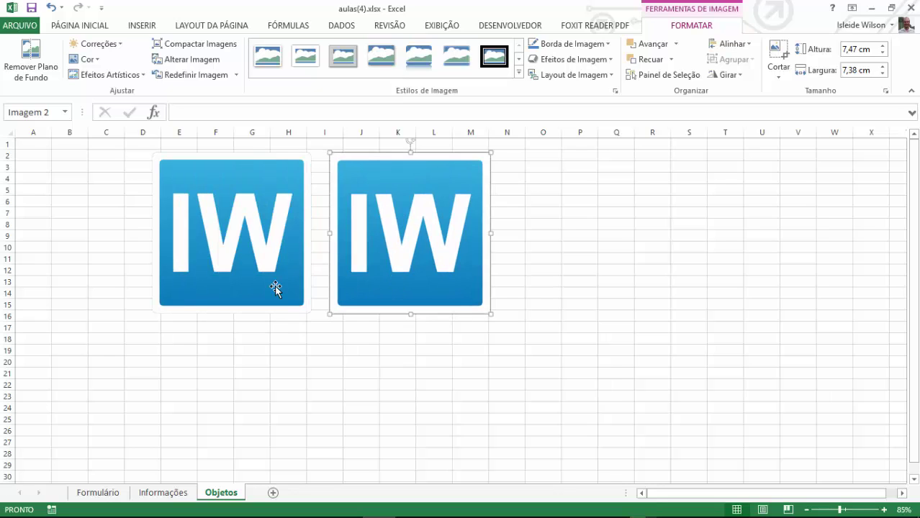
pyautogui.hotkey('ctrl', 'd')
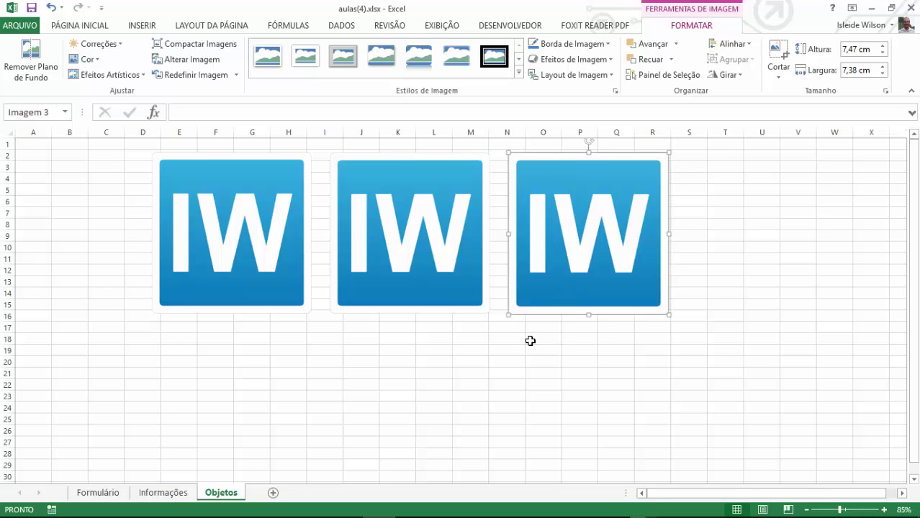
pyautogui.click(531, 339)
pyautogui.click(451, 251)
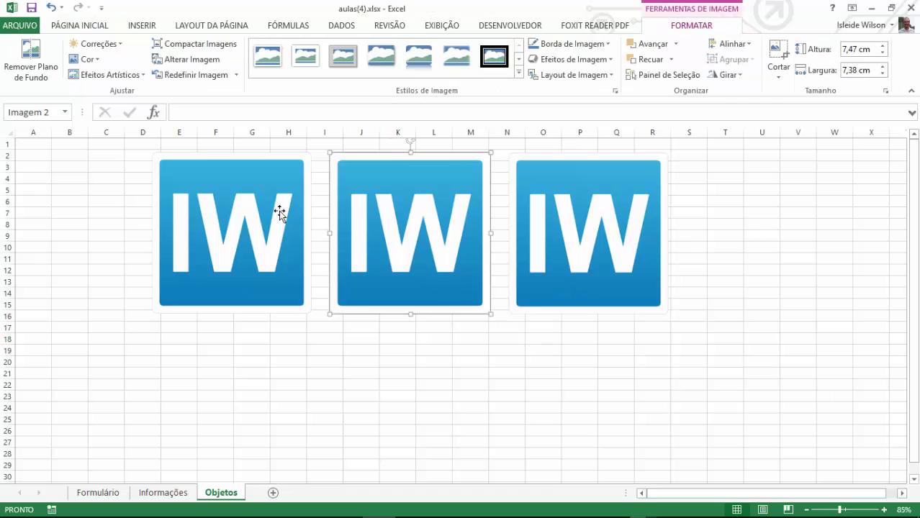
# - Apply the Brilho +40% / Contraste +40% correction to the middle IW logo
pyautogui.click(119, 44)
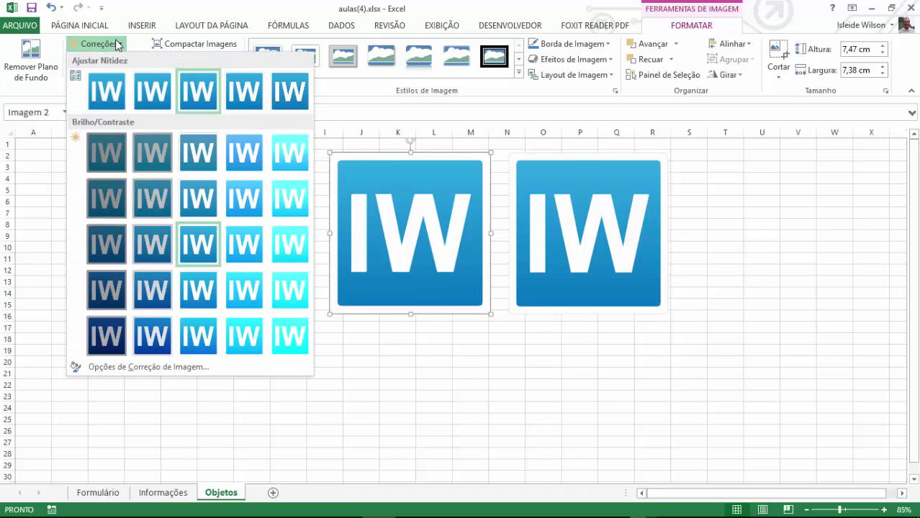
pyautogui.click(432, 366)
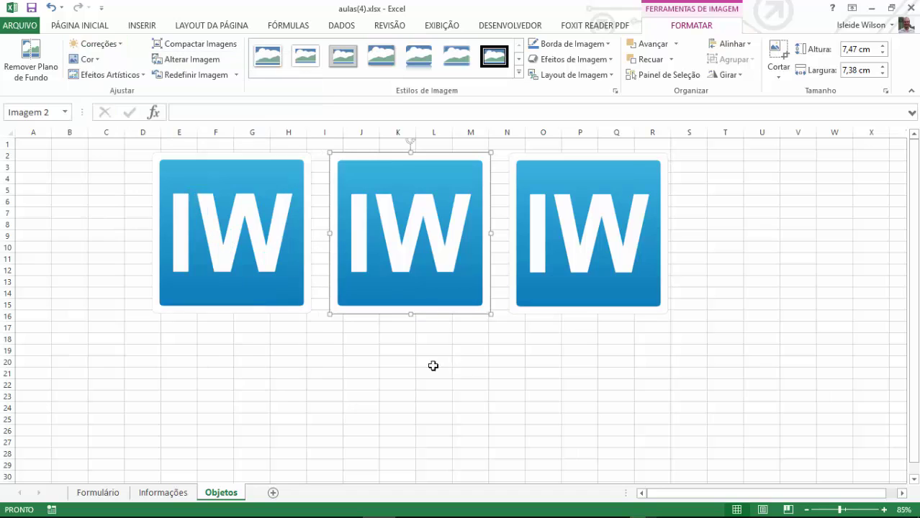
pyautogui.click(274, 229)
pyautogui.click(390, 226)
pyautogui.click(247, 221)
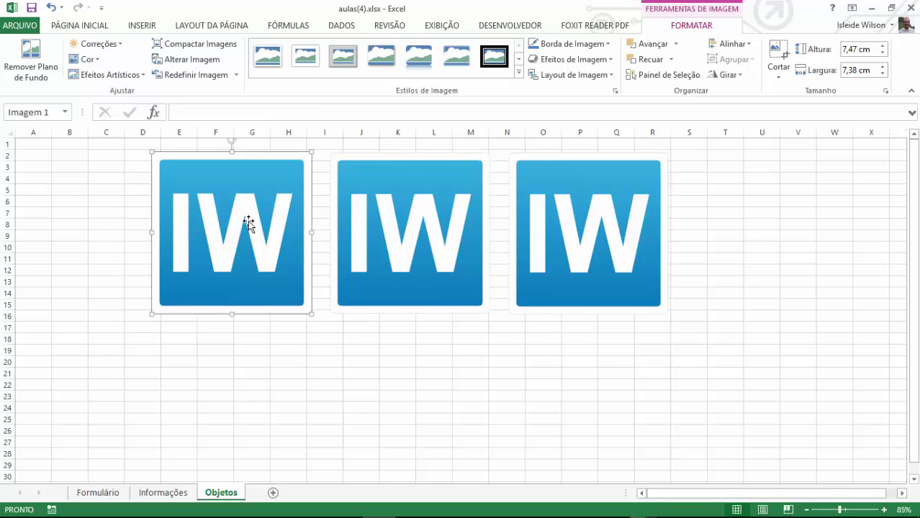
pyautogui.click(422, 205)
pyautogui.click(115, 44)
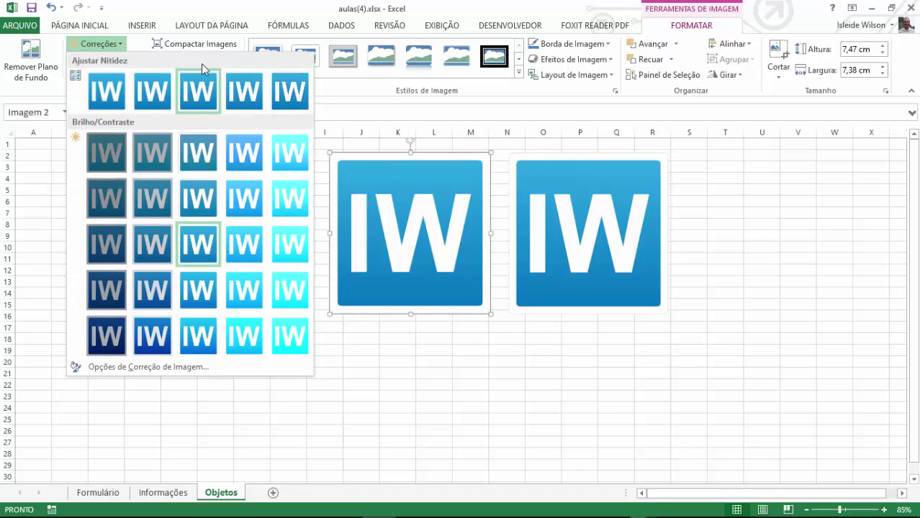
pyautogui.click(297, 331)
pyautogui.click(400, 353)
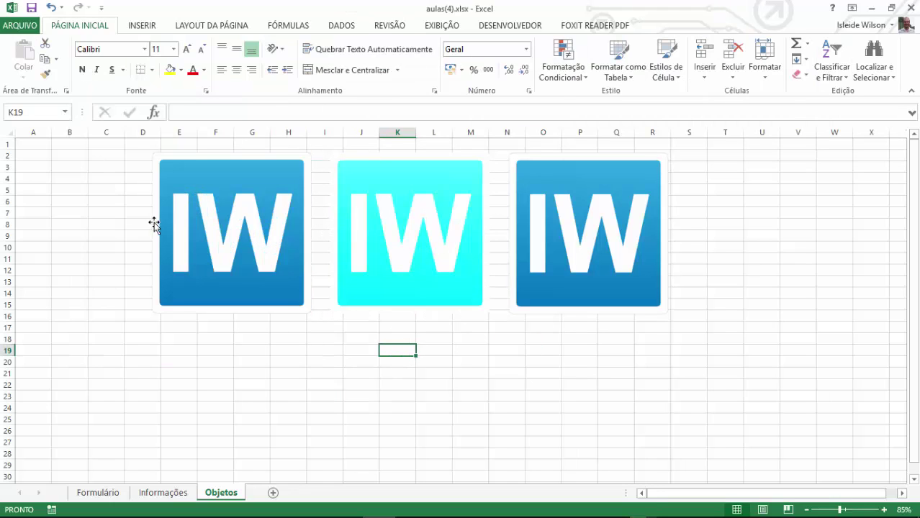
pyautogui.click(582, 232)
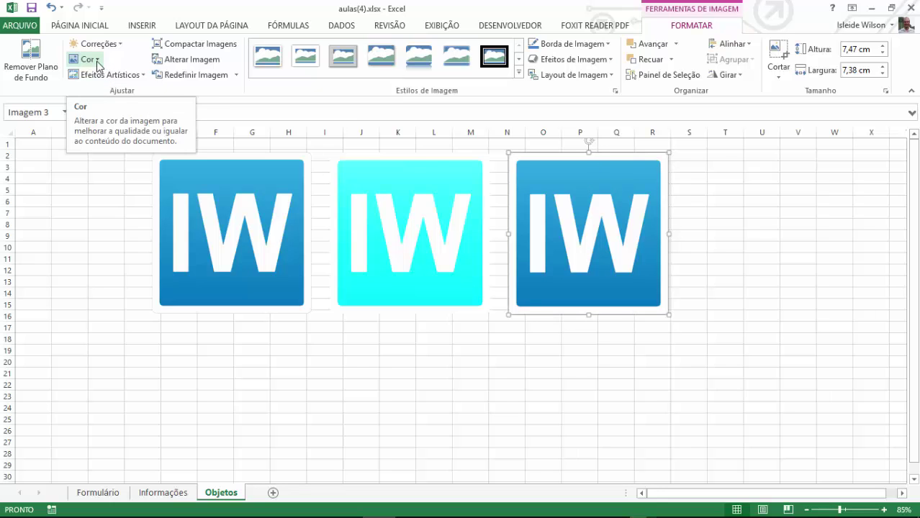
# - Recolour the third IW logo to Verde-água, Cor de Ênfase 5 – Tom Escuro
pyautogui.click(578, 395)
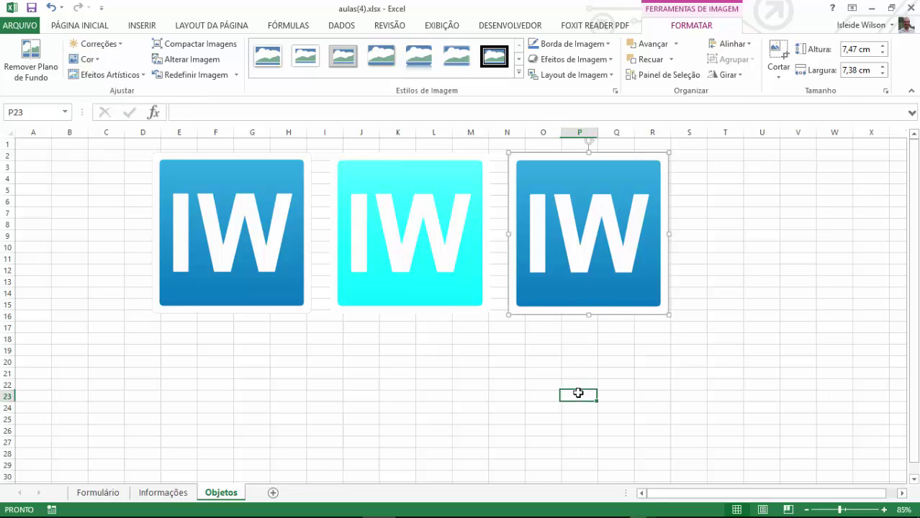
pyautogui.click(584, 249)
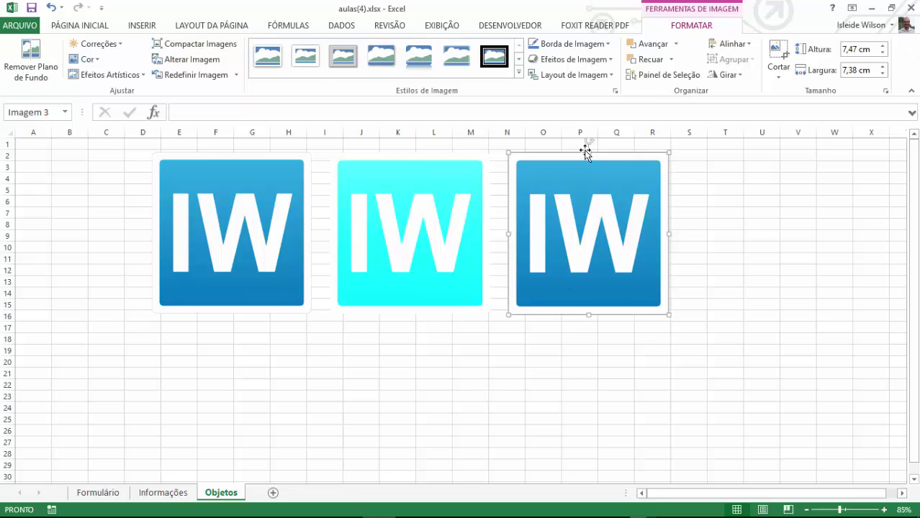
pyautogui.click(88, 60)
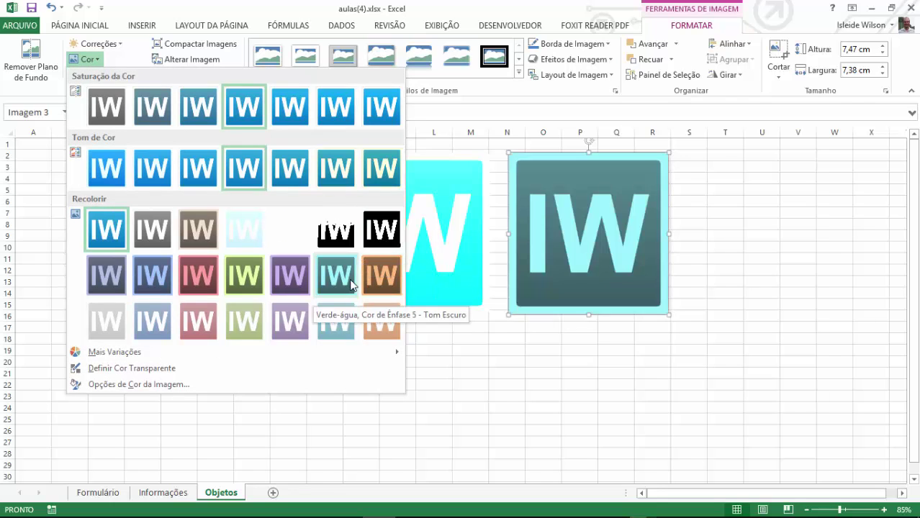
pyautogui.click(335, 281)
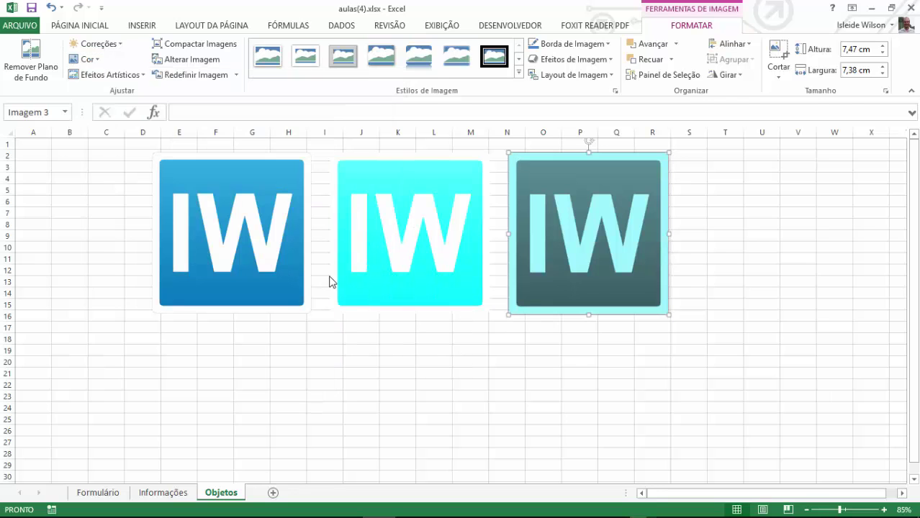
pyautogui.click(517, 370)
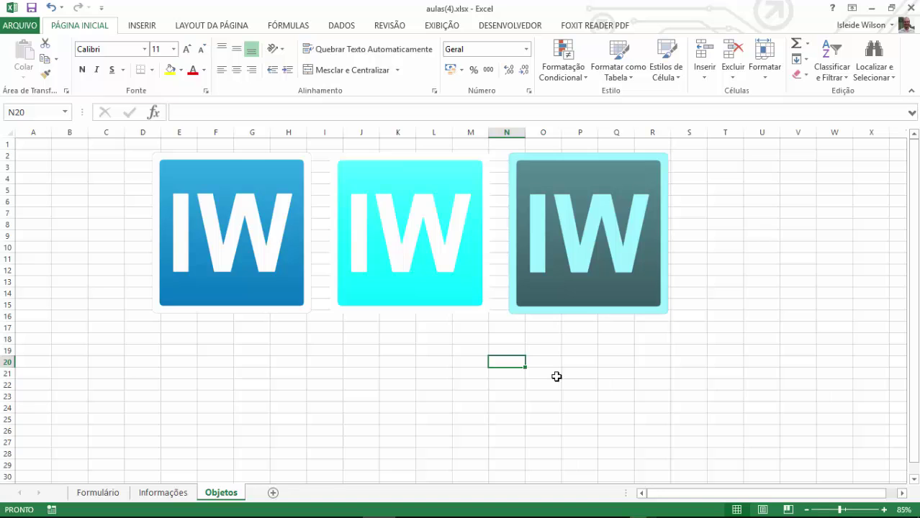
pyautogui.click(600, 268)
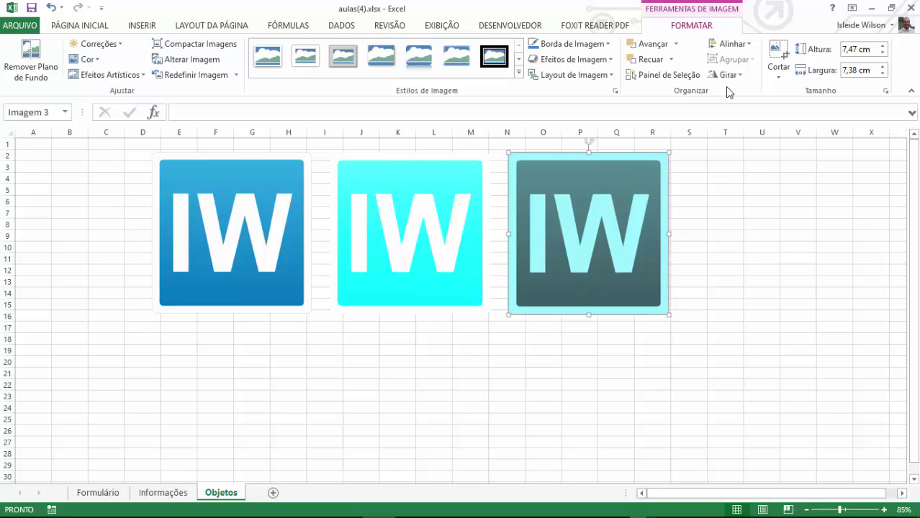
# - Crop the third logo to just its teal W (3,86 × 4,67 cm) and move it left
pyautogui.click(776, 57)
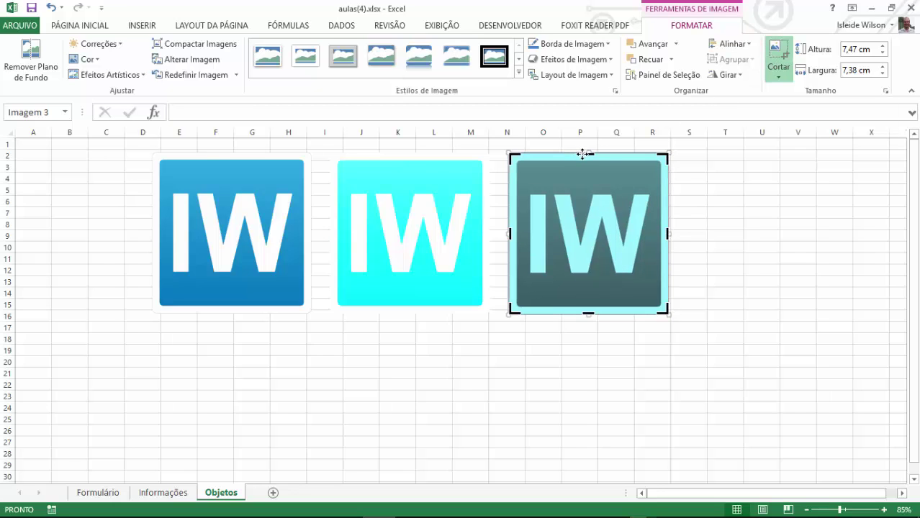
pyautogui.moveTo(664, 157); pyautogui.dragTo(651, 194)
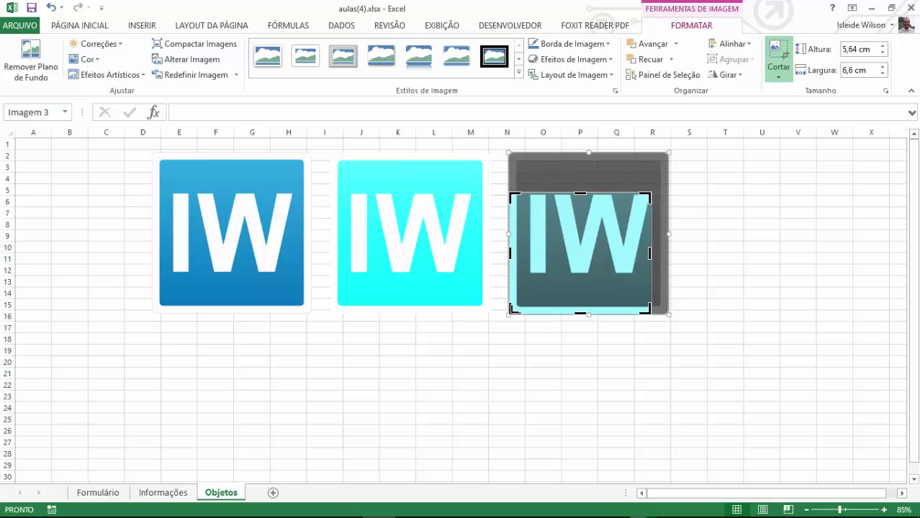
pyautogui.moveTo(513, 309); pyautogui.dragTo(551, 276)
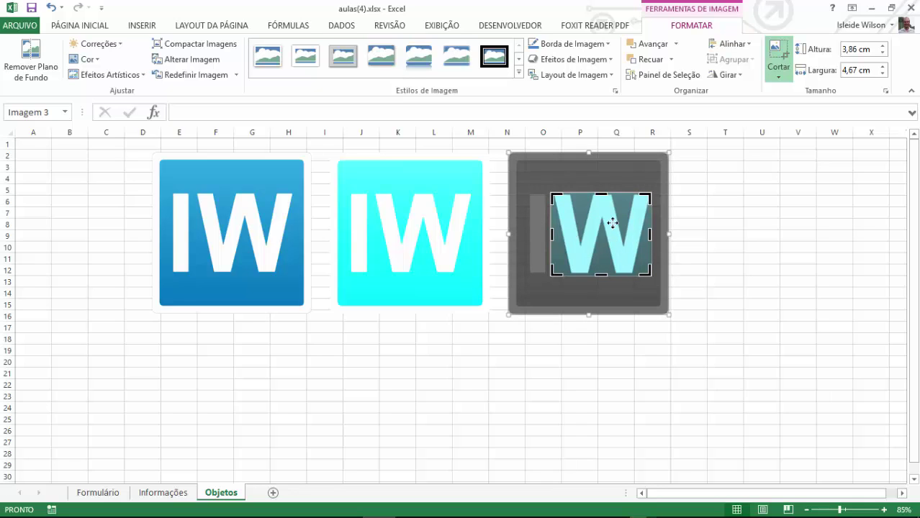
pyautogui.click(779, 57)
pyautogui.click(720, 293)
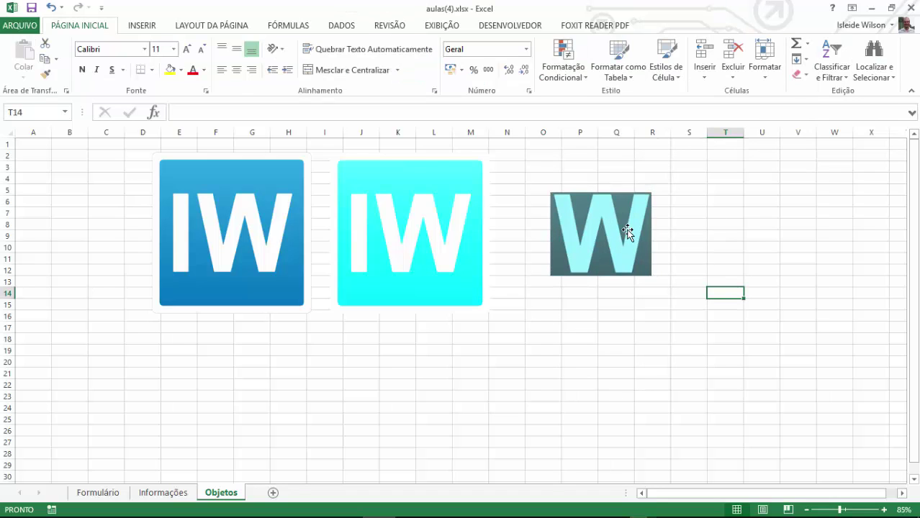
pyautogui.moveTo(627, 232); pyautogui.dragTo(576, 234)
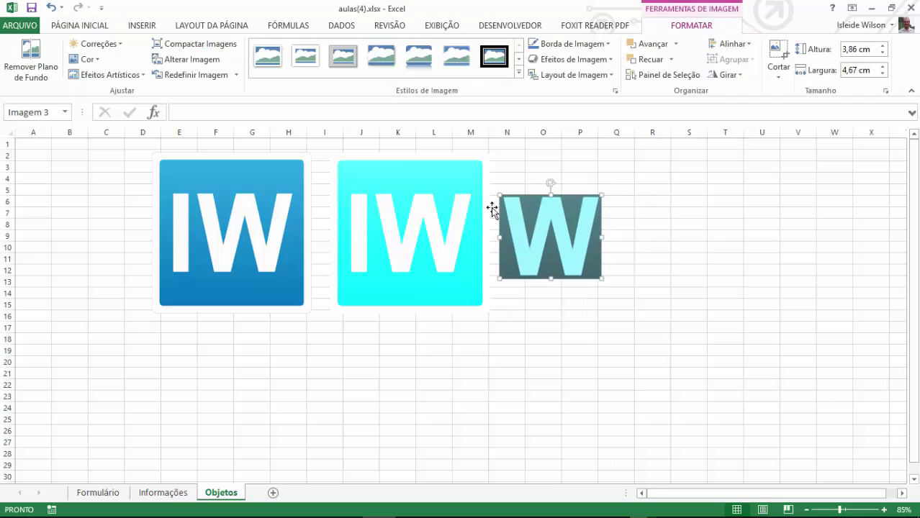
# - Drag the cyan IW and the teal W over the blue IW logo so they overlap
pyautogui.moveTo(420, 232); pyautogui.dragTo(325, 255)
pyautogui.moveTo(549, 239); pyautogui.dragTo(370, 281)
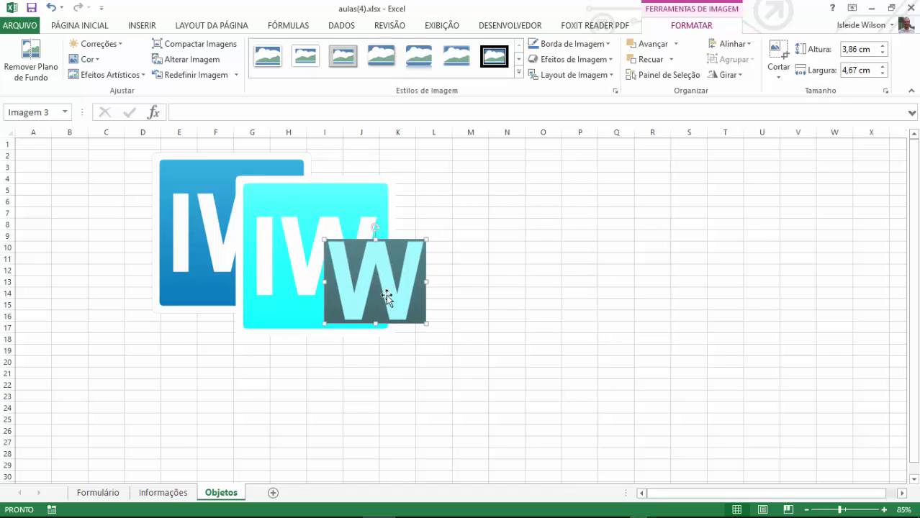
pyautogui.moveTo(294, 231); pyautogui.dragTo(284, 255)
pyautogui.moveTo(360, 270); pyautogui.dragTo(348, 316)
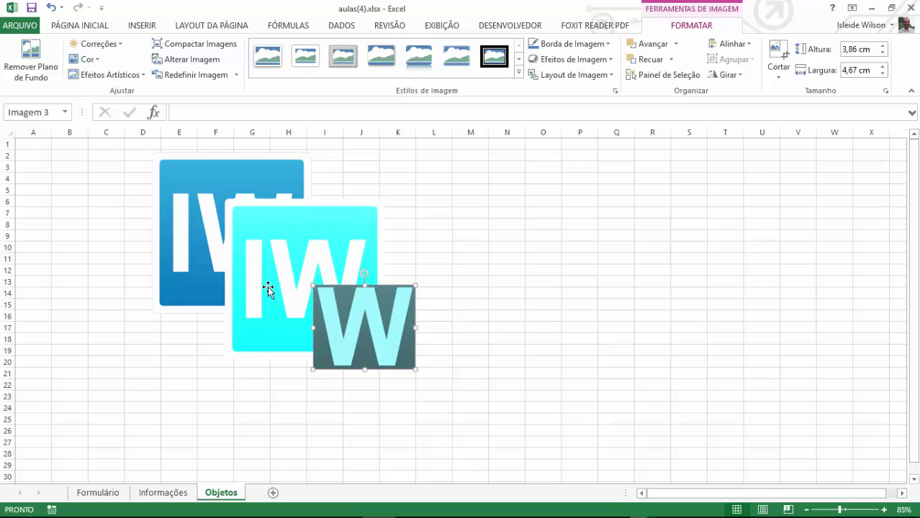
# - Bring the blue logo forward one layer and reposition it and the W in the cluster
pyautogui.click(189, 178)
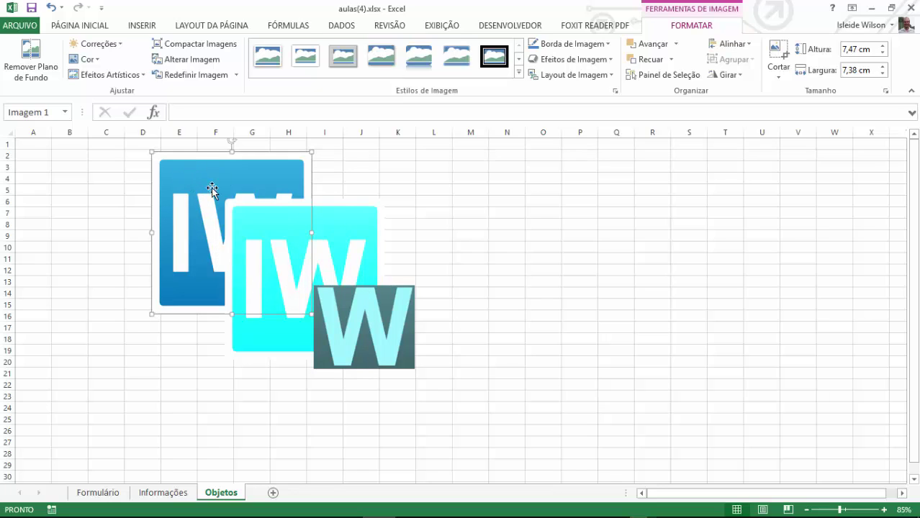
pyautogui.click(637, 49)
pyautogui.click(454, 260)
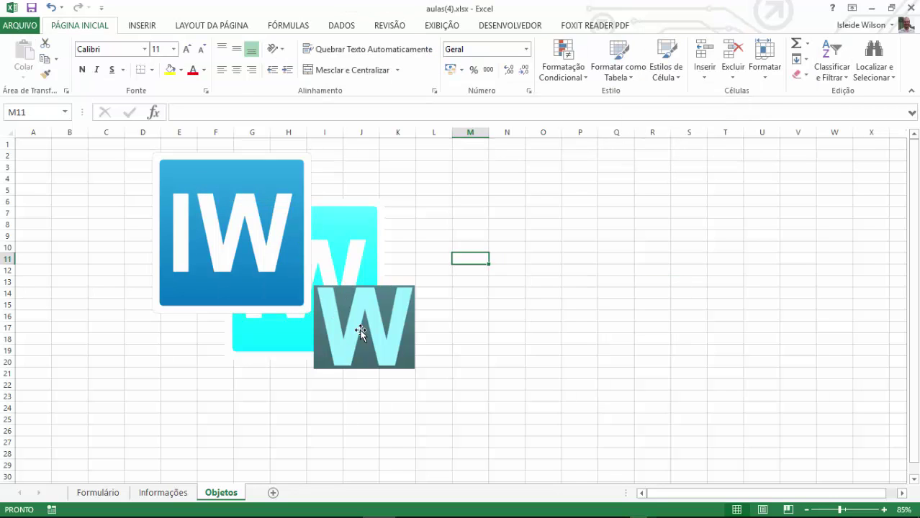
pyautogui.moveTo(361, 332); pyautogui.dragTo(323, 333)
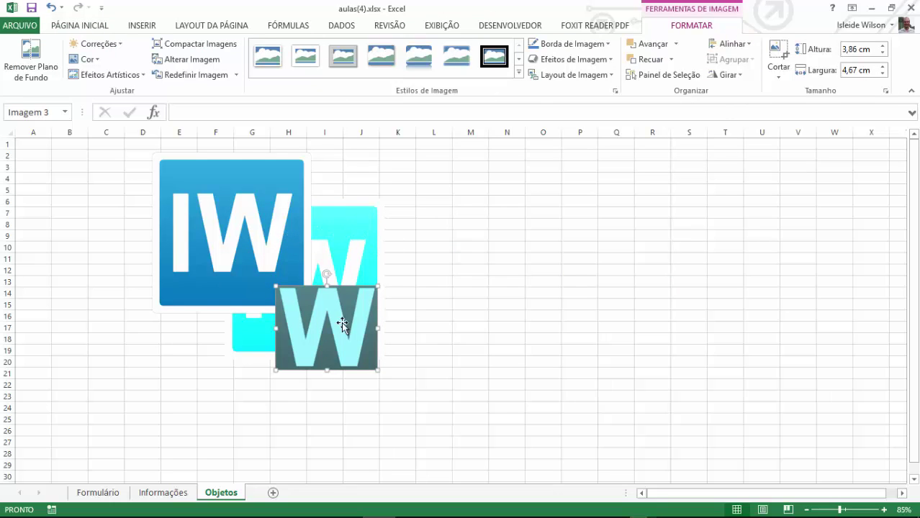
pyautogui.moveTo(332, 333); pyautogui.dragTo(318, 342)
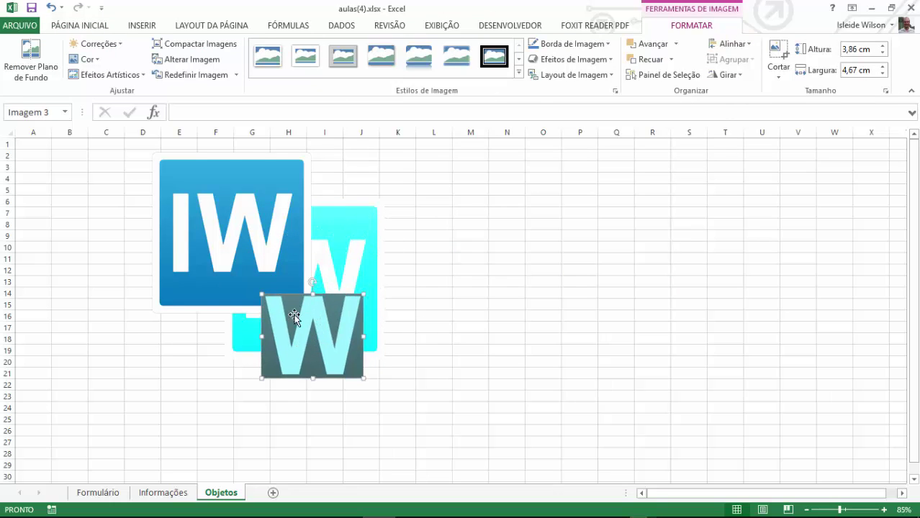
pyautogui.click(270, 205)
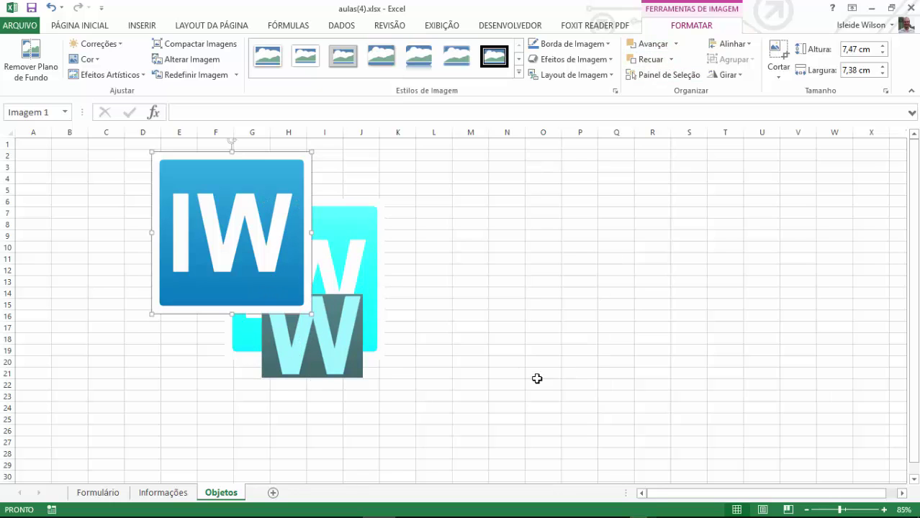
pyautogui.click(513, 372)
pyautogui.moveTo(255, 241); pyautogui.dragTo(248, 317)
pyautogui.moveTo(281, 309); pyautogui.dragTo(368, 286)
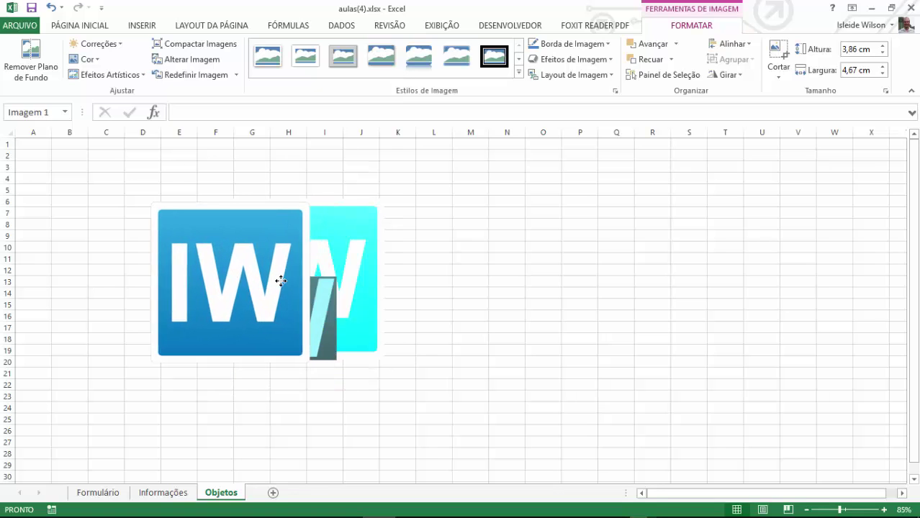
pyautogui.moveTo(368, 286)
pyautogui.mouseDown()
pyautogui.moveTo(265, 276)
pyautogui.moveTo(242, 354)
pyautogui.moveTo(263, 348)
pyautogui.mouseUp()
# - Bring the cyan logo to the front, then send it back two layers and reposition it
pyautogui.click(345, 231)
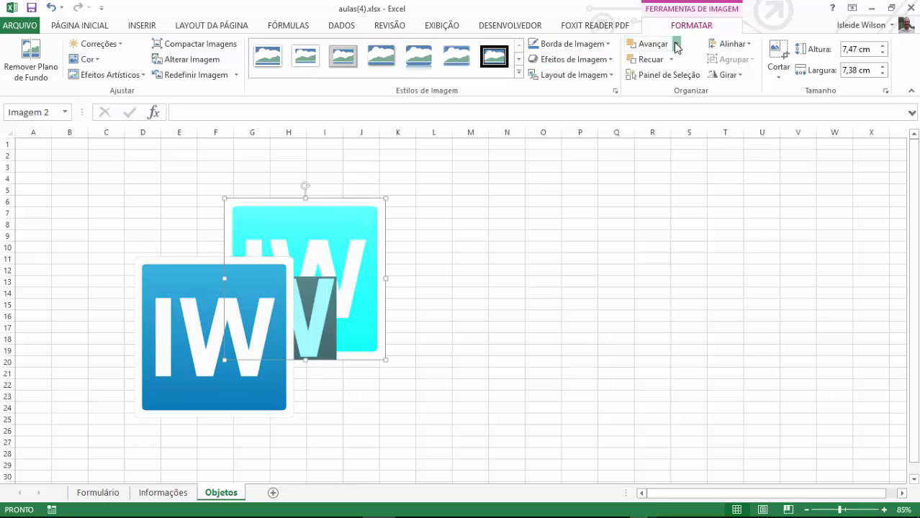
pyautogui.click(677, 44)
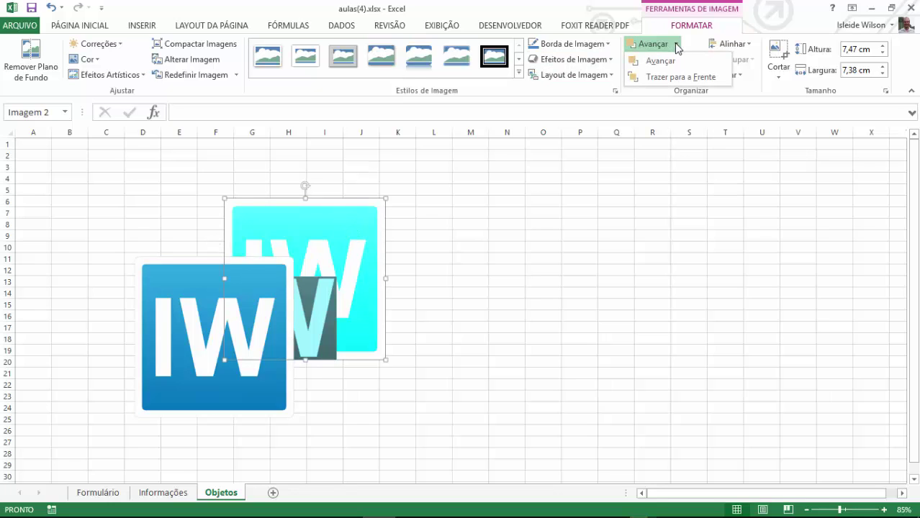
pyautogui.click(665, 82)
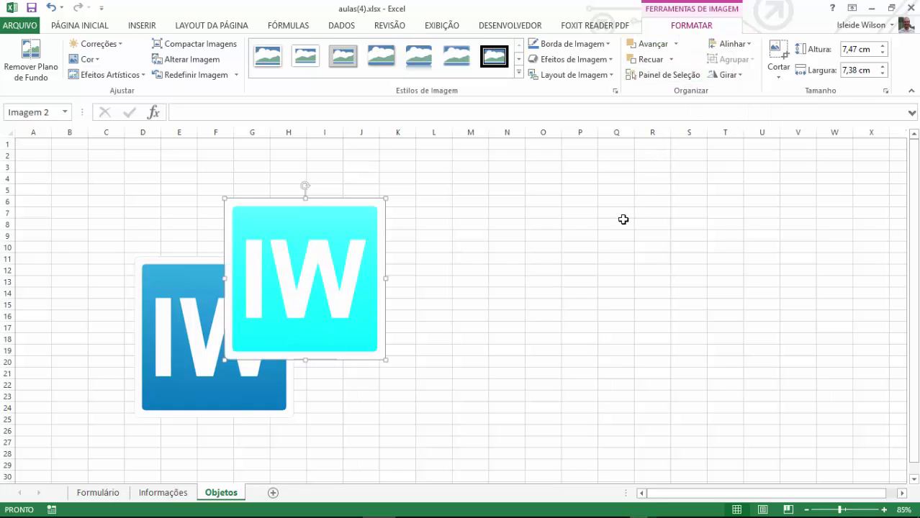
pyautogui.click(549, 254)
pyautogui.moveTo(273, 312); pyautogui.dragTo(236, 330)
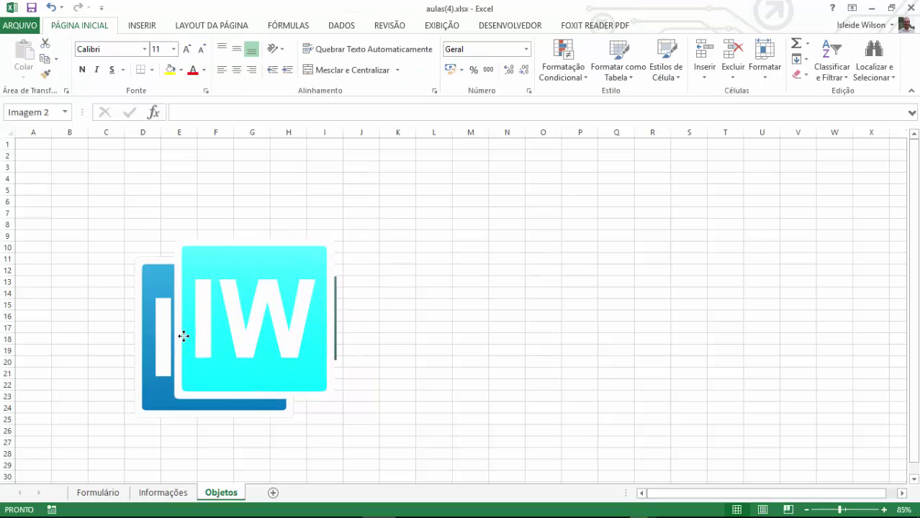
pyautogui.click(321, 374)
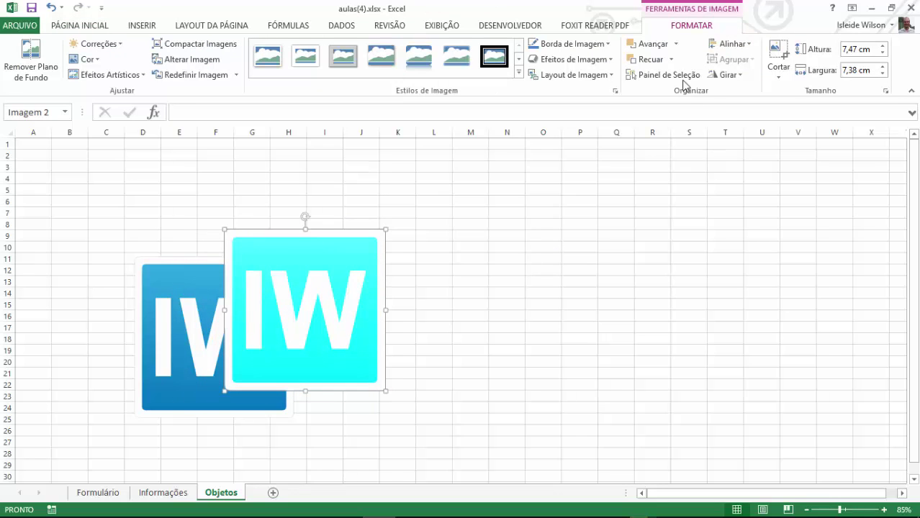
pyautogui.click(661, 62)
pyautogui.click(660, 62)
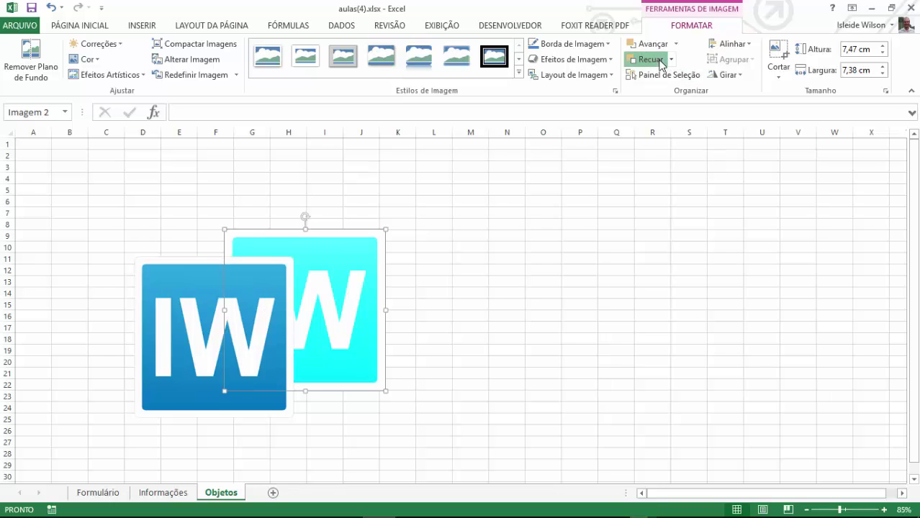
pyautogui.moveTo(354, 236); pyautogui.dragTo(323, 224)
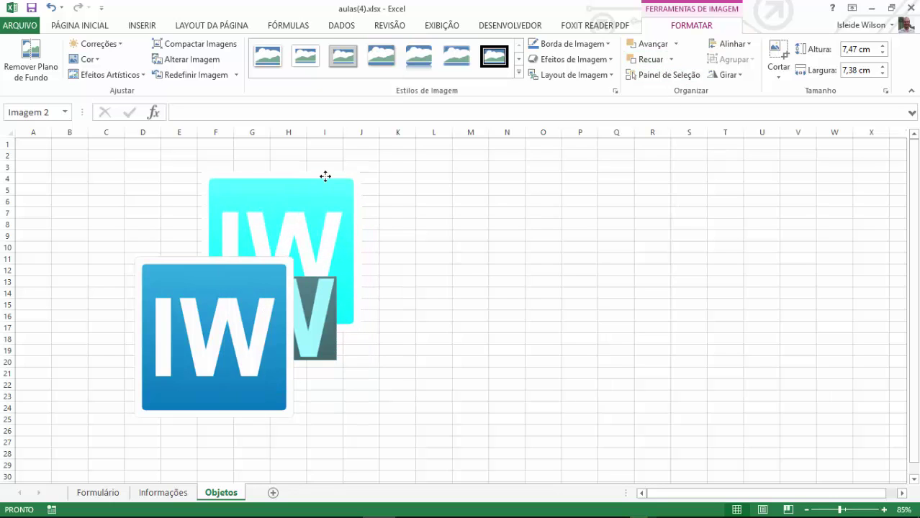
# - Send the blue IW logo behind all others, leaving the W on top
pyautogui.click(266, 338)
pyautogui.click(673, 63)
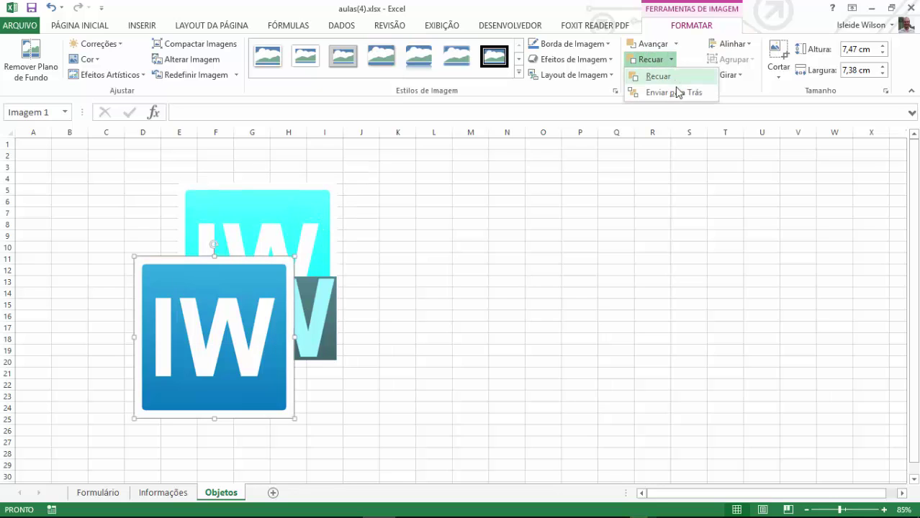
pyautogui.click(678, 91)
pyautogui.click(563, 246)
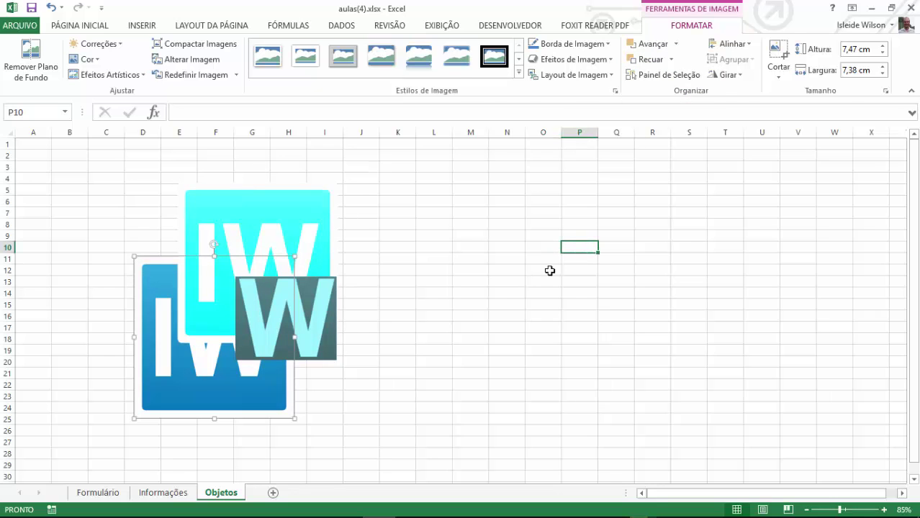
pyautogui.click(269, 309)
pyautogui.click(269, 310)
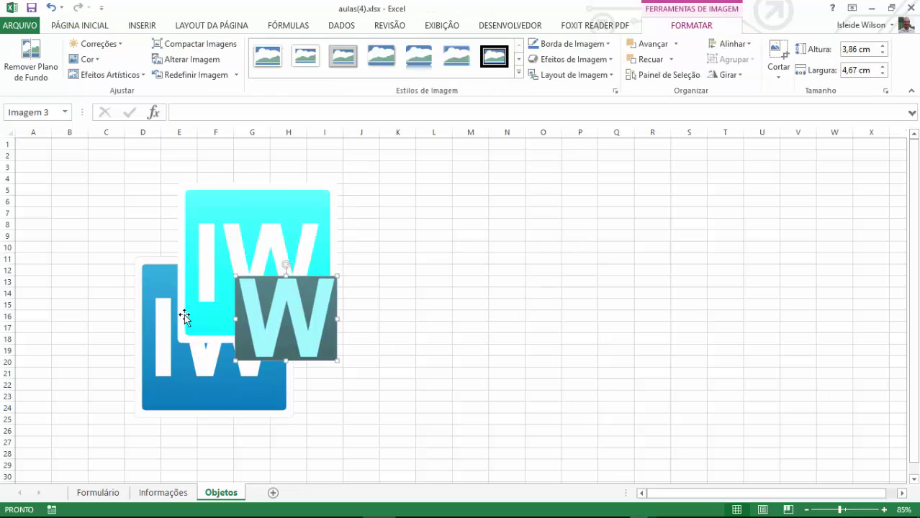
# - Insert the bob-esponja.jpg picture onto the Objetos sheet
pyautogui.click(147, 27)
pyautogui.click(158, 47)
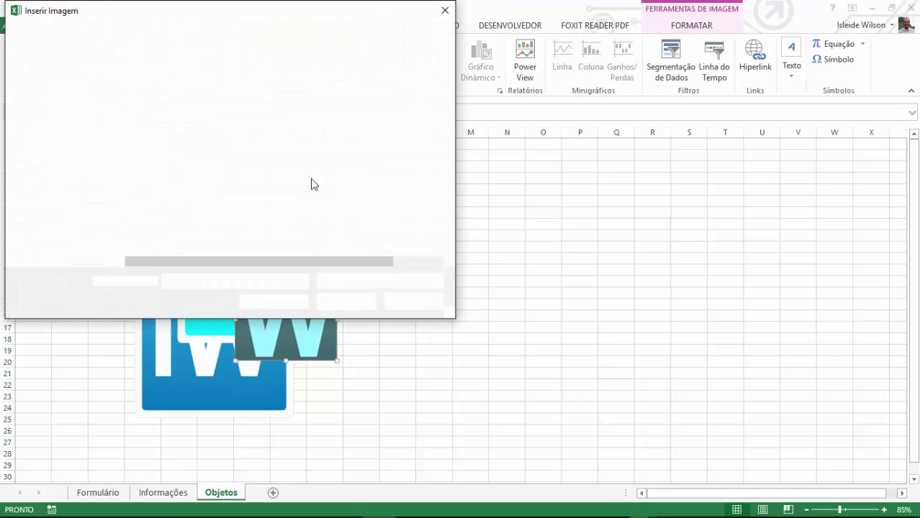
pyautogui.click(242, 127)
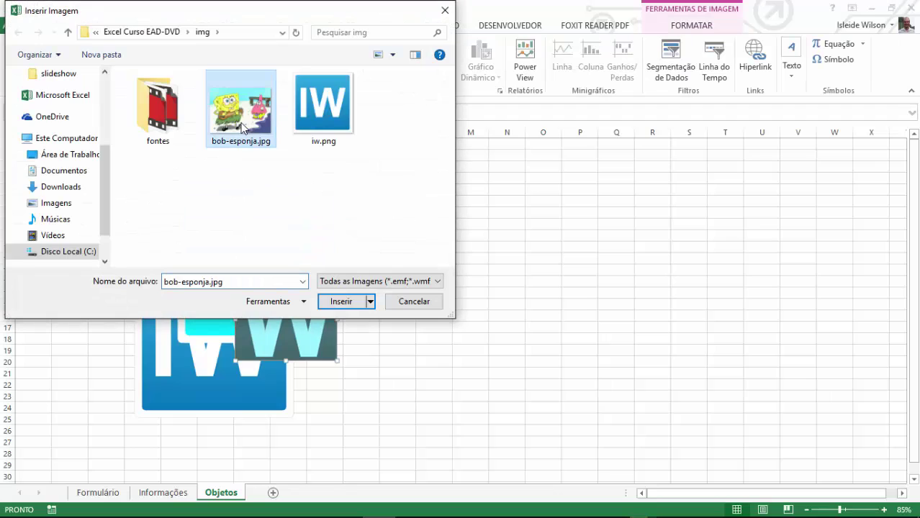
pyautogui.click(344, 303)
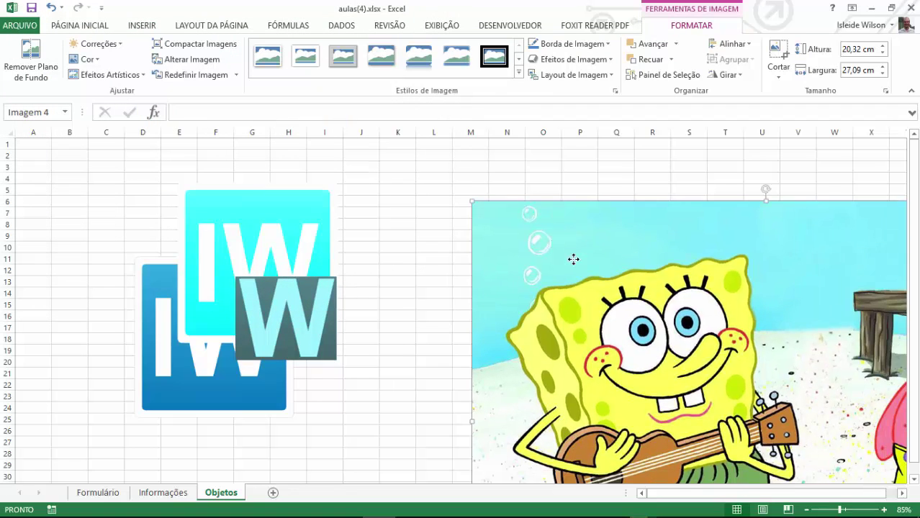
# - Shrink the SpongeBob picture to about 6,25 × 8,34 cm and place it beside the IW logos
pyautogui.keyDown('ctrl'); pyautogui.scroll(-2, 573, 259); pyautogui.keyUp('ctrl')
pyautogui.keyDown('ctrl'); pyautogui.scroll(-1, 579, 267); pyautogui.keyUp('ctrl')
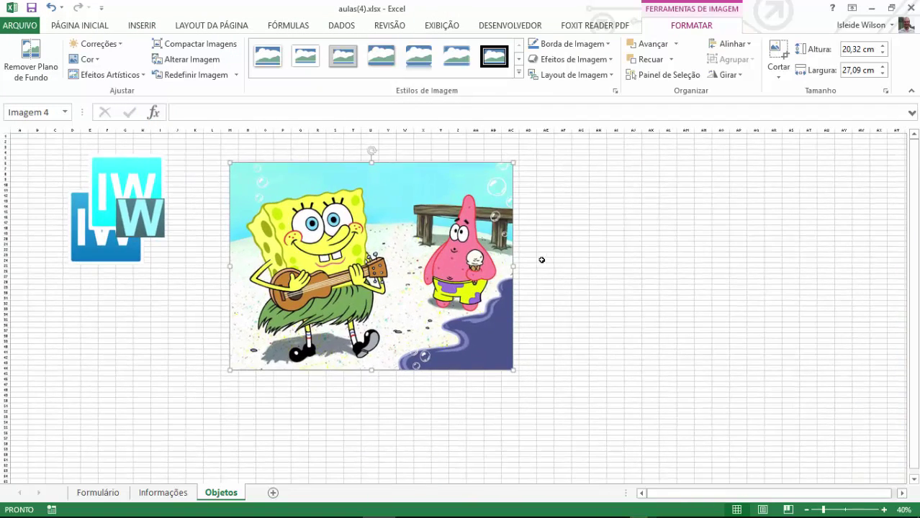
pyautogui.moveTo(512, 161); pyautogui.dragTo(318, 305)
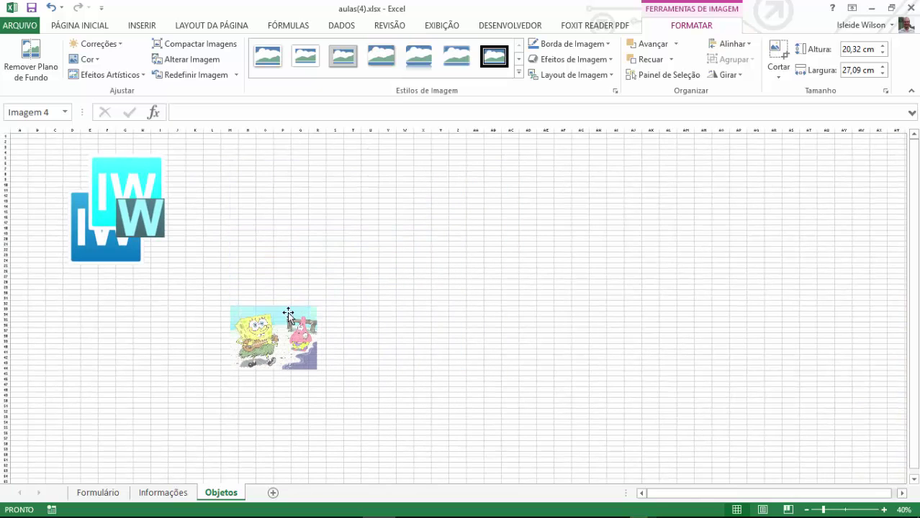
pyautogui.moveTo(262, 319); pyautogui.dragTo(234, 195)
pyautogui.keyDown('ctrl'); pyautogui.scroll(3, 319, 238); pyautogui.keyUp('ctrl')
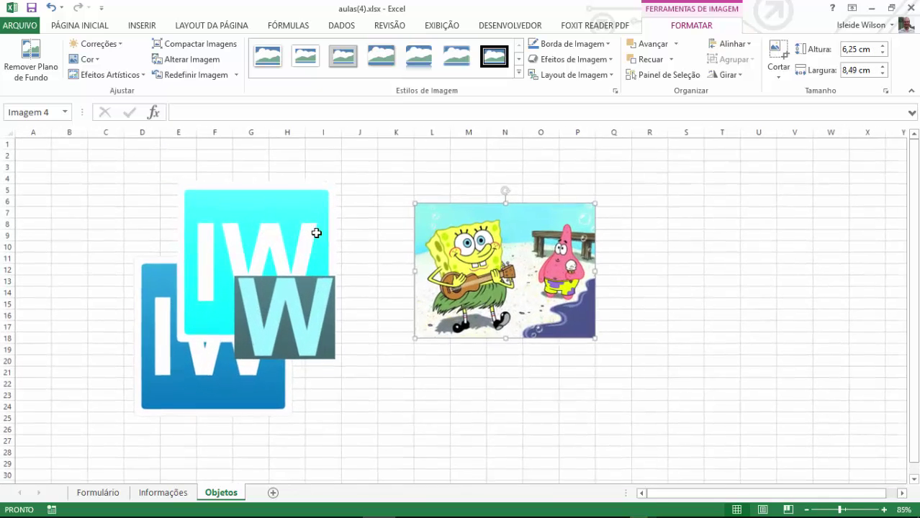
pyautogui.moveTo(578, 271); pyautogui.dragTo(547, 250)
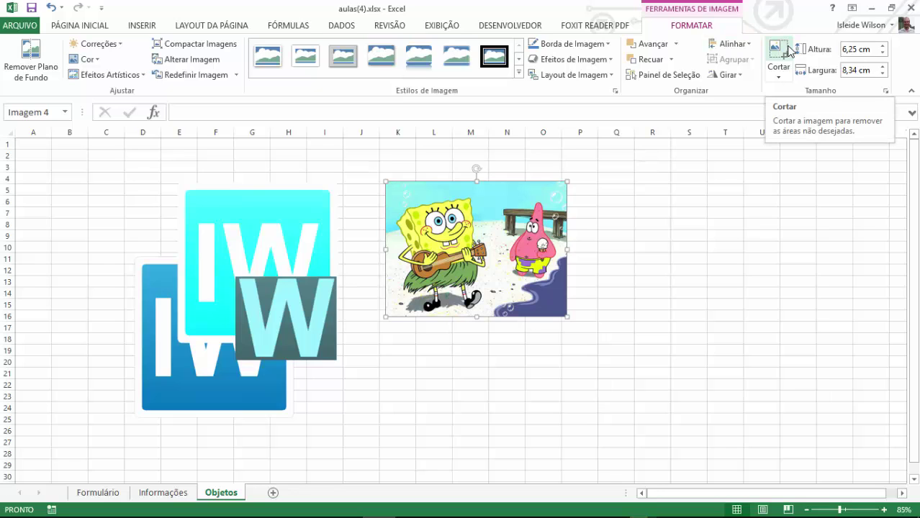
# - Crop the left, bottom and top of the beach picture to leave only Patrick, then move it left
pyautogui.click(788, 50)
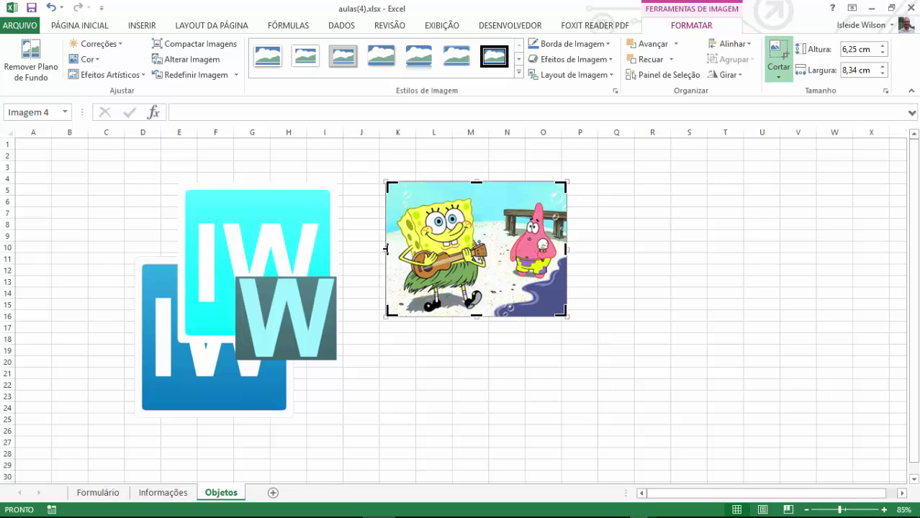
pyautogui.moveTo(387, 249); pyautogui.dragTo(504, 241)
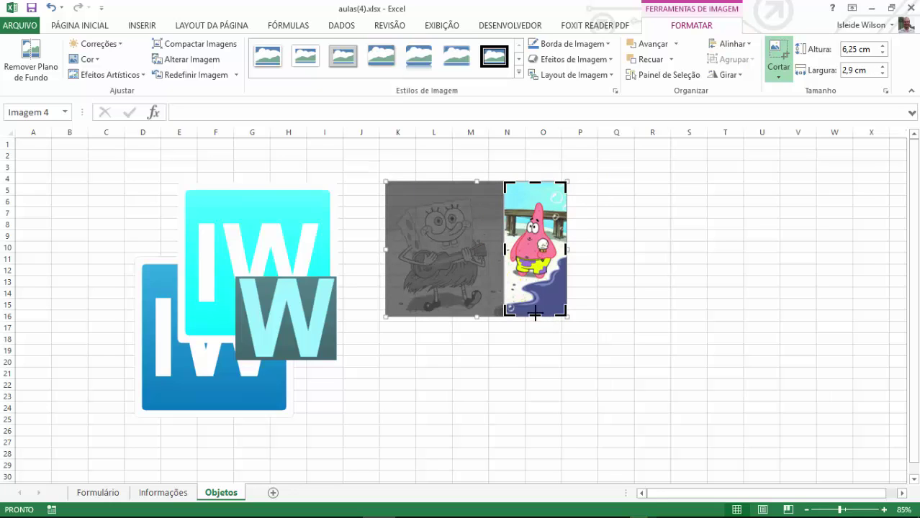
pyautogui.moveTo(535, 314); pyautogui.dragTo(535, 279)
pyautogui.moveTo(533, 182); pyautogui.dragTo(533, 200)
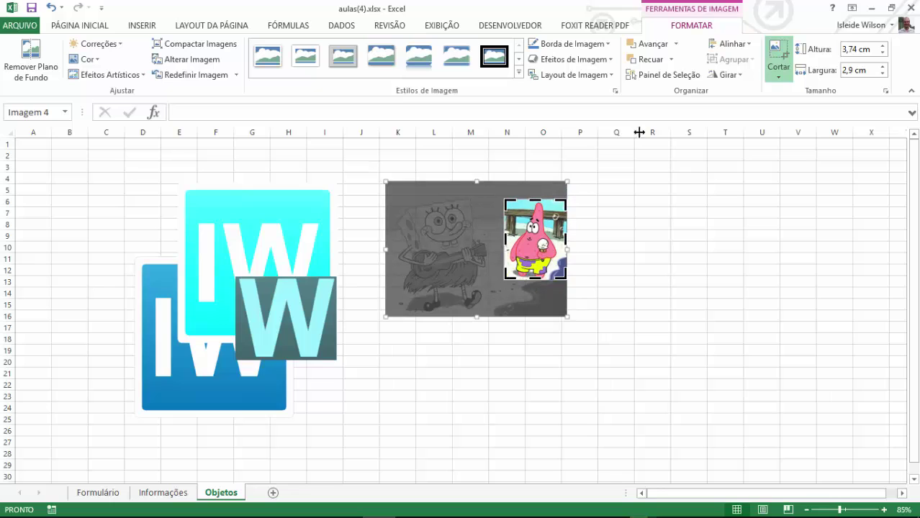
pyautogui.click(769, 62)
pyautogui.click(689, 202)
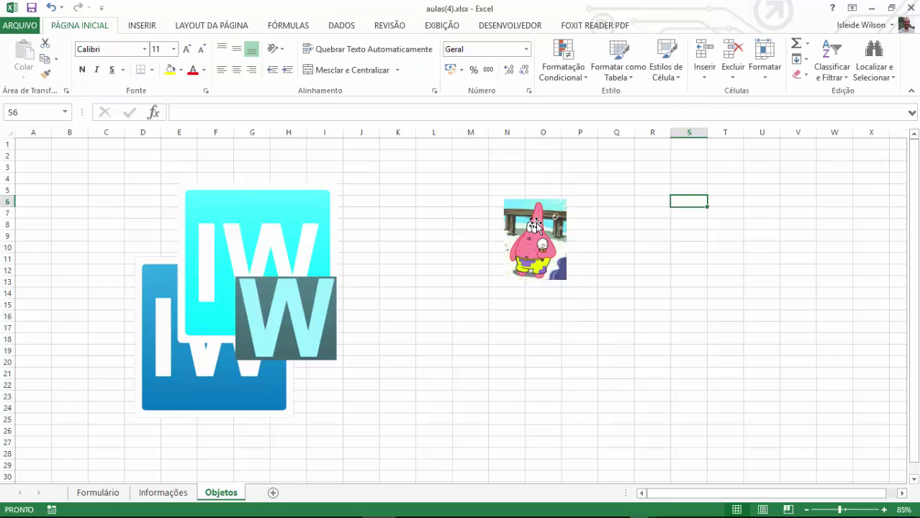
pyautogui.moveTo(537, 226); pyautogui.dragTo(405, 217)
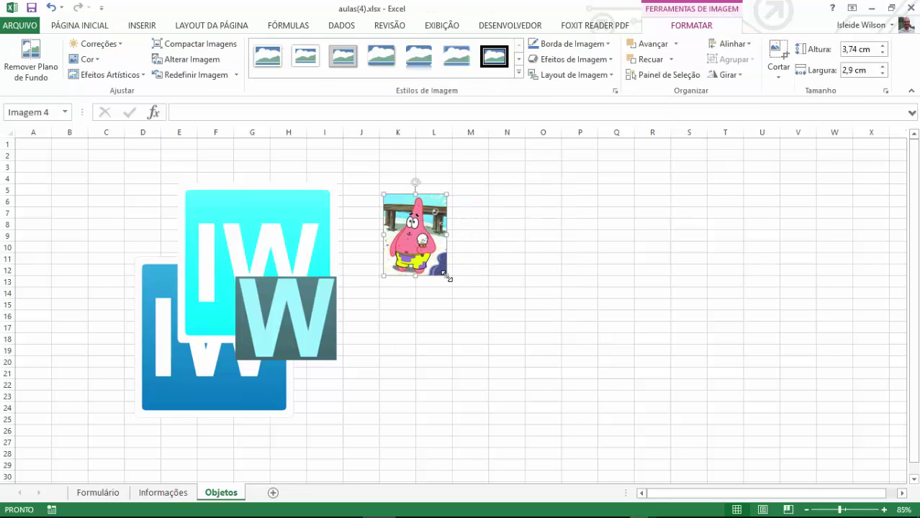
# - Enlarge the Patrick picture to about twice its size and paste a duplicate next to it
pyautogui.moveTo(447, 276); pyautogui.dragTo(517, 349)
pyautogui.click(637, 235)
pyautogui.moveTo(446, 316); pyautogui.dragTo(458, 309)
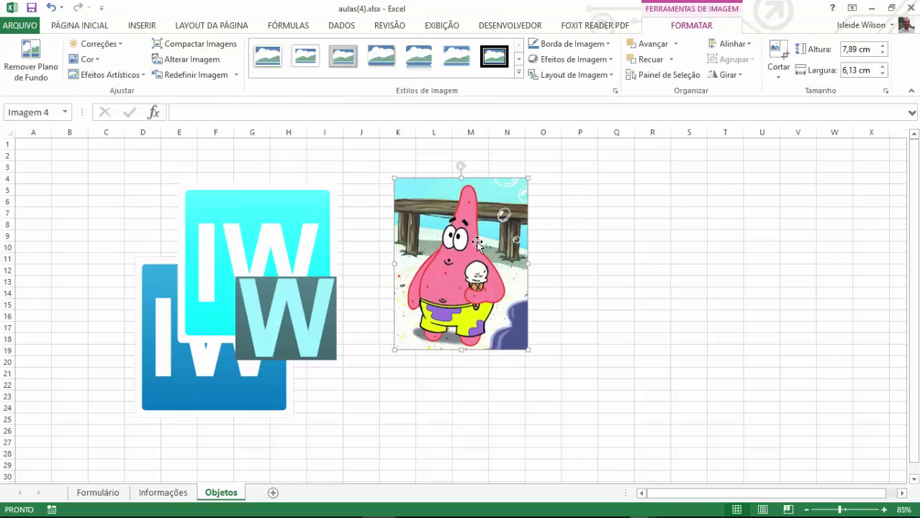
pyautogui.hotkey('ctrl', 'x')
pyautogui.hotkey('ctrl', 'v')
pyautogui.moveTo(617, 244)
pyautogui.mouseDown()
pyautogui.moveTo(494, 248)
pyautogui.moveTo(636, 239)
pyautogui.mouseUp()
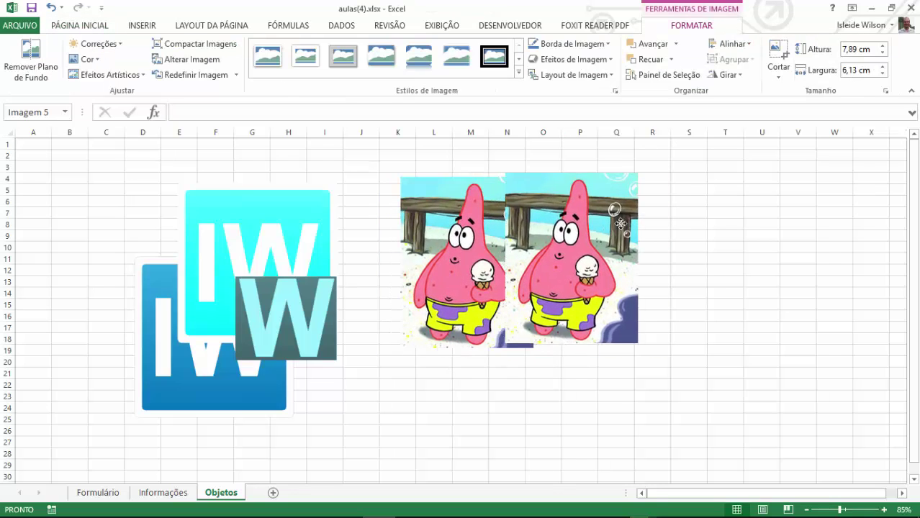
# - Flip the left Patrick copy horizontally and join the two into a facing pair
pyautogui.click(497, 281)
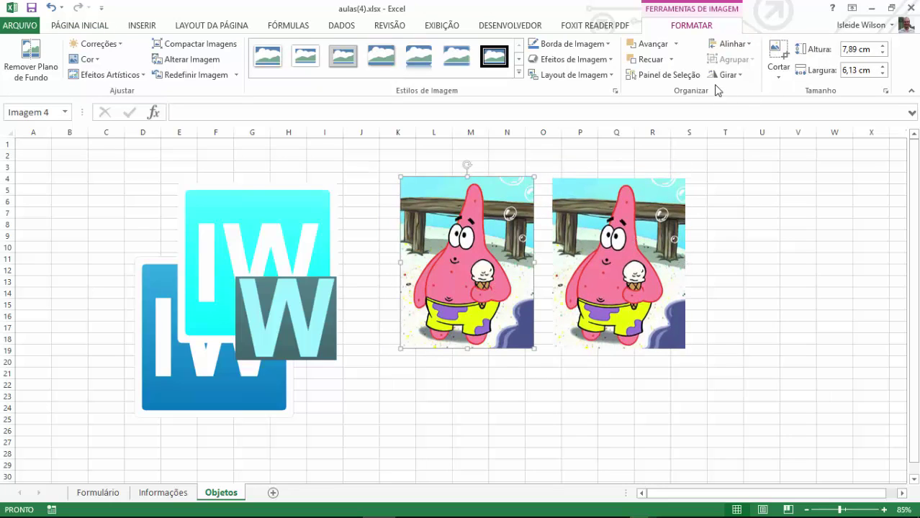
pyautogui.click(731, 76)
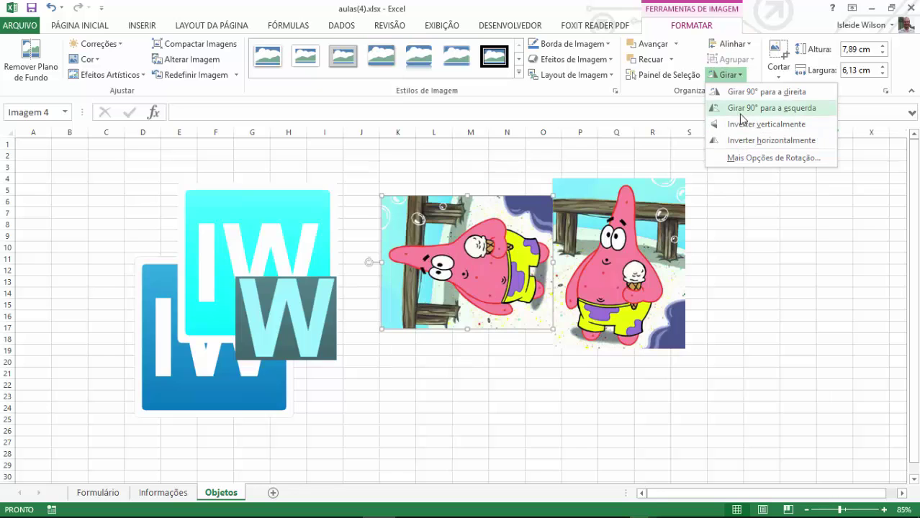
pyautogui.click(749, 140)
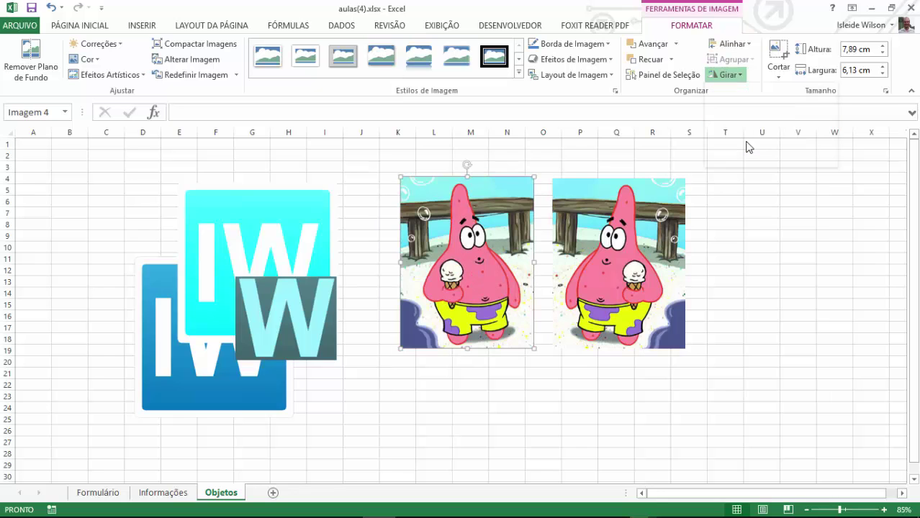
pyautogui.moveTo(638, 209); pyautogui.dragTo(621, 206)
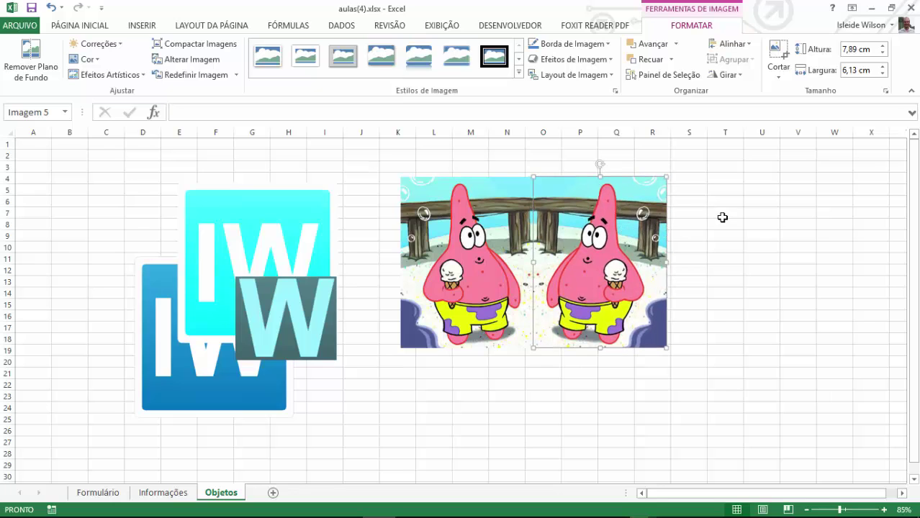
pyautogui.click(724, 214)
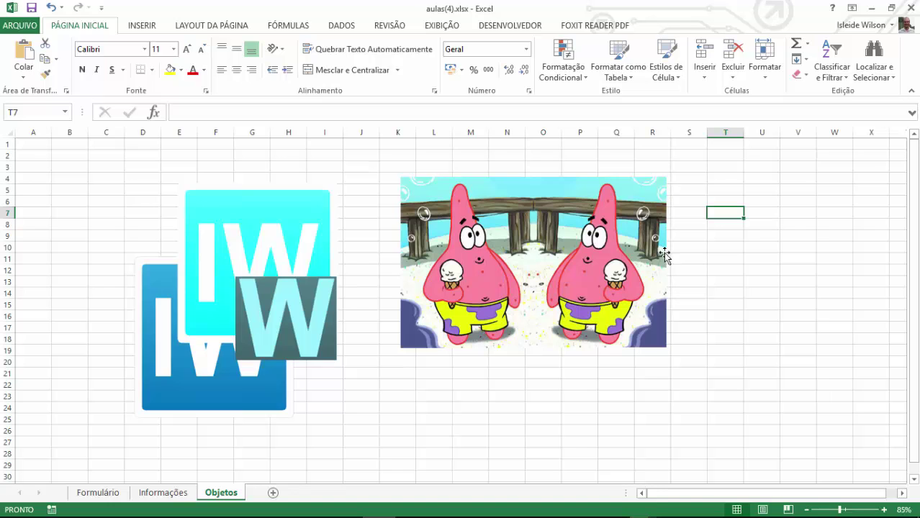
# - Copy both mirrored Patrick pictures and paste the pair directly below the originals
pyautogui.moveTo(552, 241); pyautogui.dragTo(557, 242)
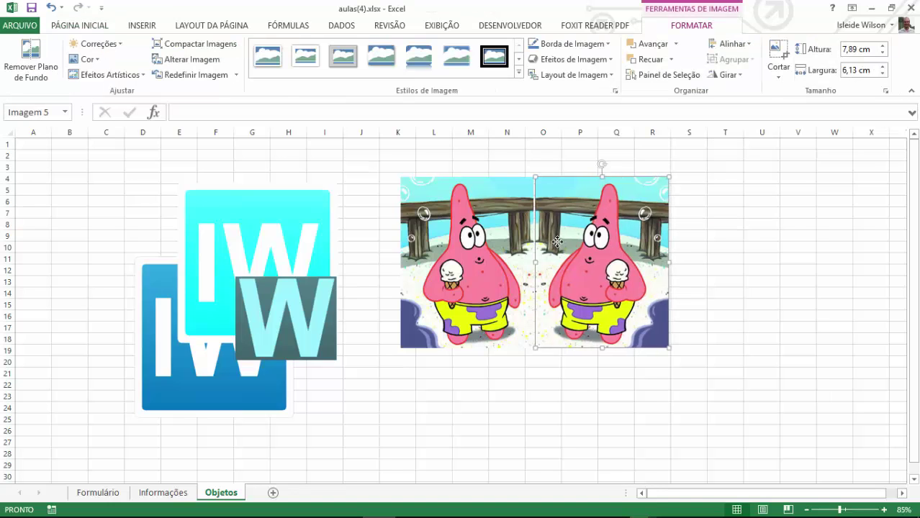
pyautogui.click(502, 285)
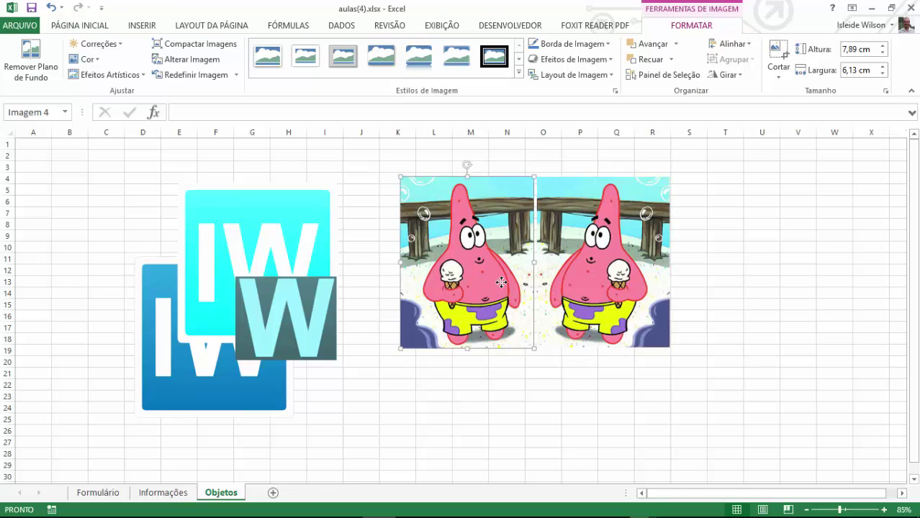
pyautogui.keyDown('shift'); pyautogui.click(603, 265); pyautogui.keyUp('shift')
pyautogui.hotkey('ctrl', 'c')
pyautogui.hotkey('ctrl', 'v')
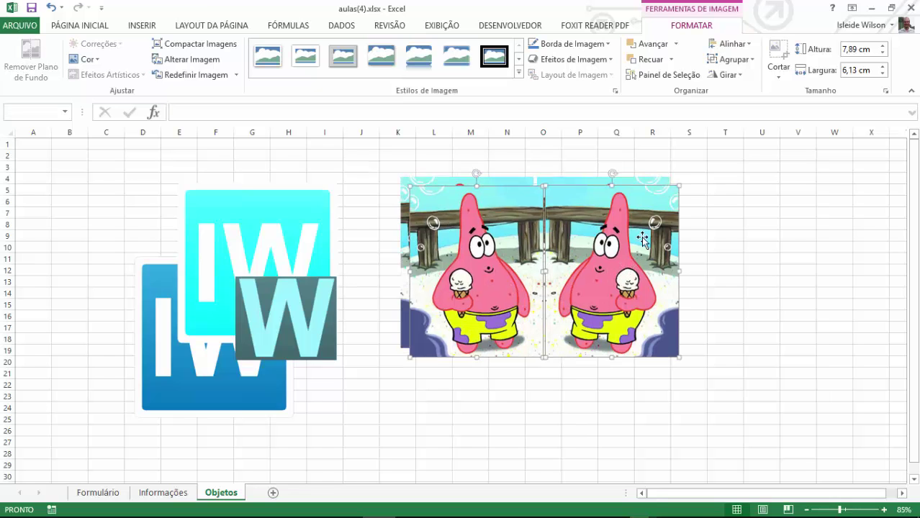
pyautogui.moveTo(649, 258)
pyautogui.mouseDown()
pyautogui.moveTo(649, 380)
pyautogui.moveTo(638, 434)
pyautogui.mouseUp()
pyautogui.scroll(-1, 693, 313)
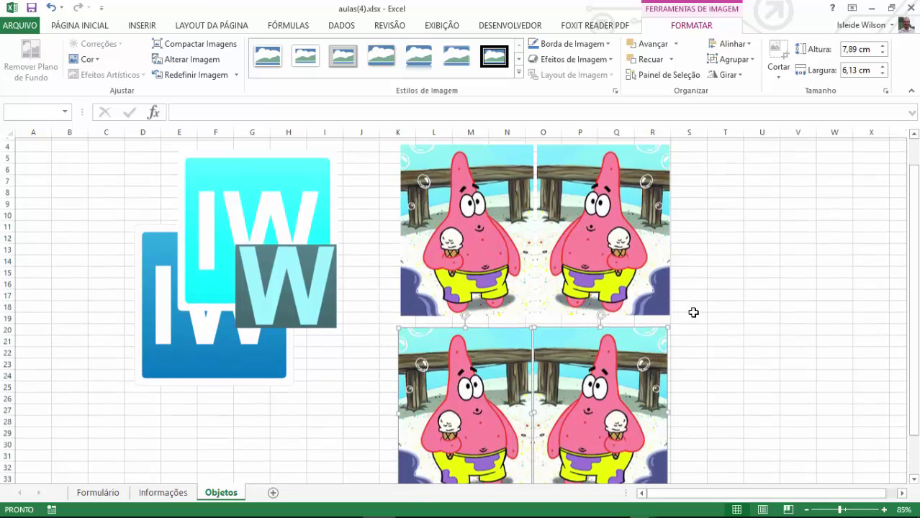
pyautogui.scroll(-1, 693, 313)
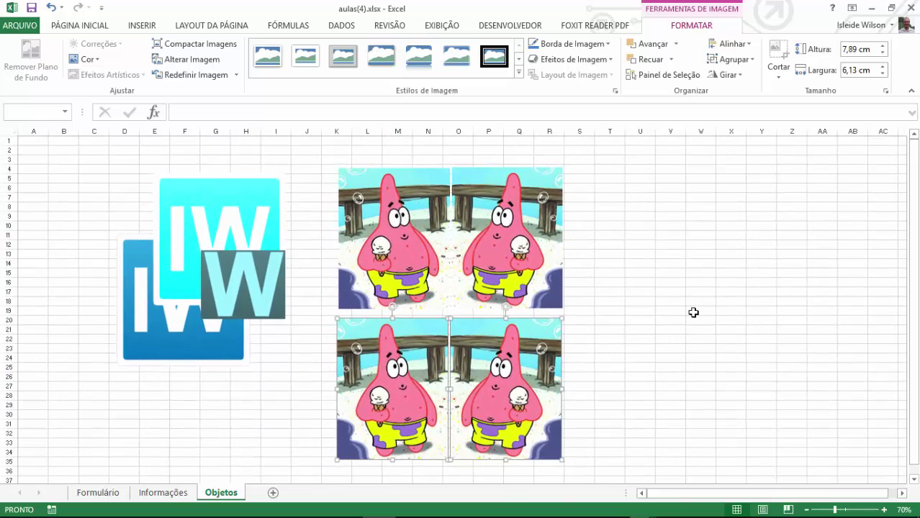
# - Select the top-left Patrick picture for picture formatting
pyautogui.click(680, 282)
pyautogui.click(537, 271)
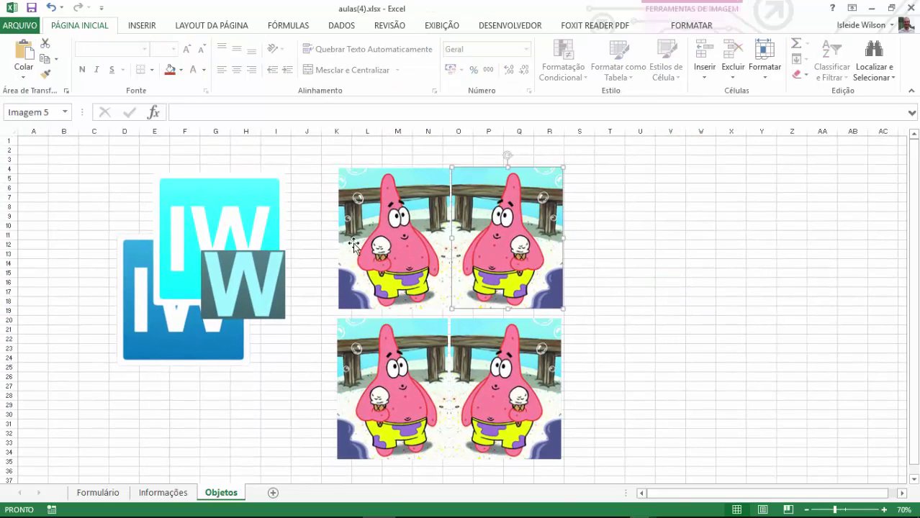
pyautogui.click(376, 207)
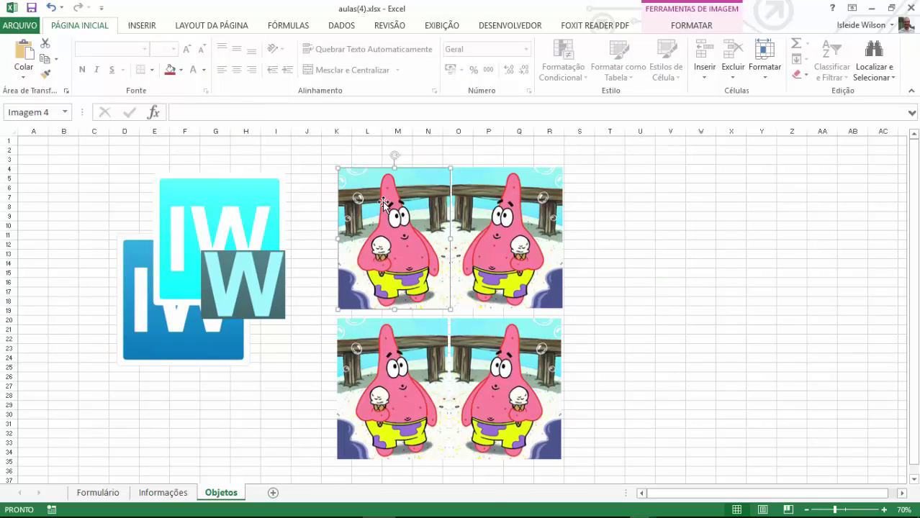
pyautogui.click(691, 25)
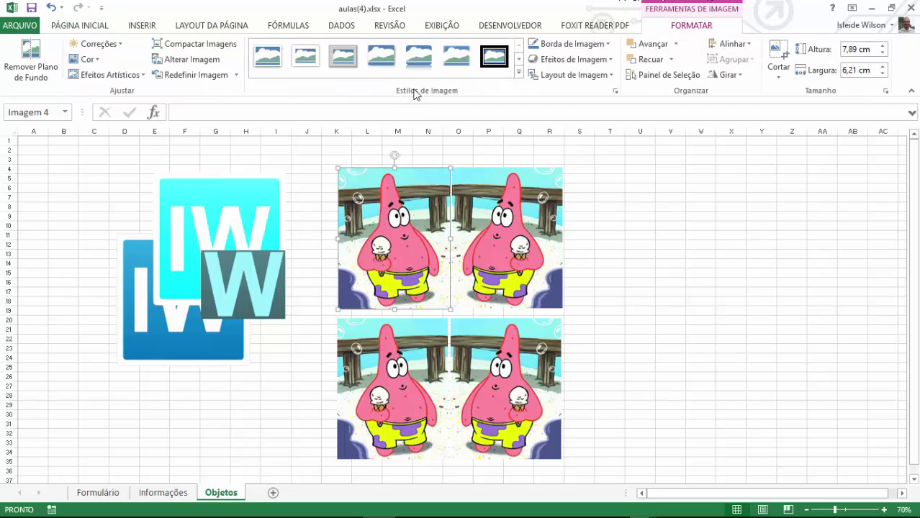
# - Give the top-left Patrick picture an oval black frame and move the top-right one further right
pyautogui.click(518, 77)
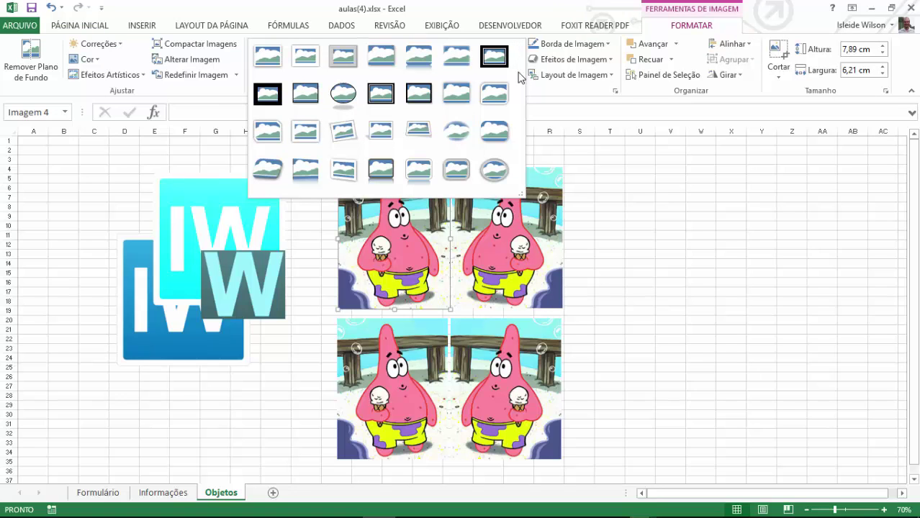
pyautogui.click(343, 93)
pyautogui.click(698, 280)
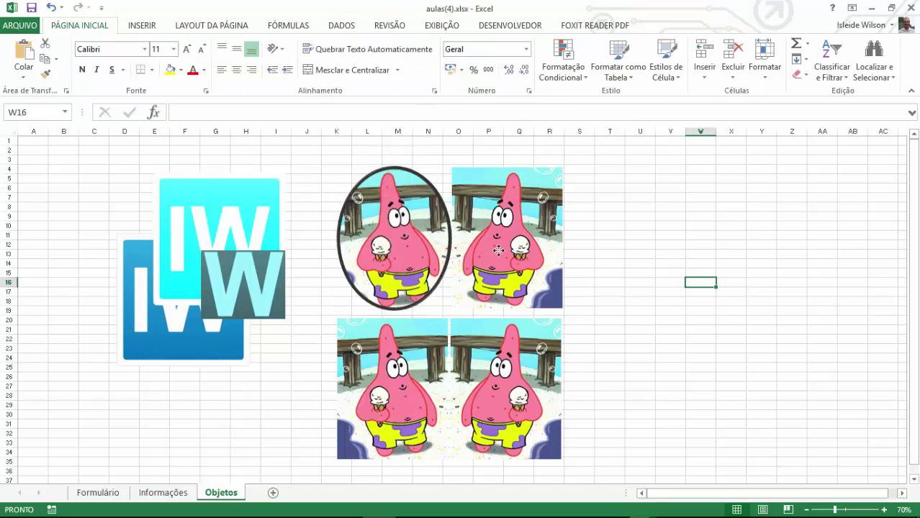
pyautogui.moveTo(488, 250); pyautogui.dragTo(562, 250)
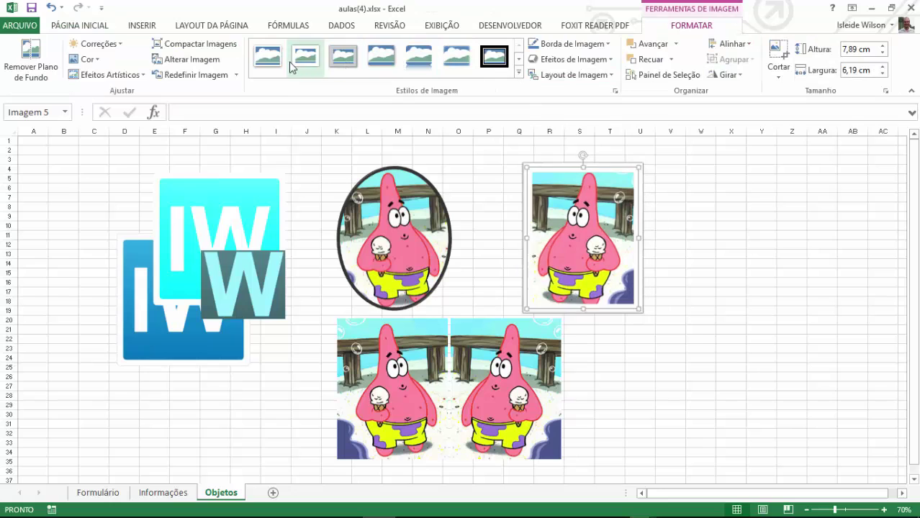
# - Apply the Girado, Branco tilted white frame to the top-right picture and shift it up-left
pyautogui.click(519, 72)
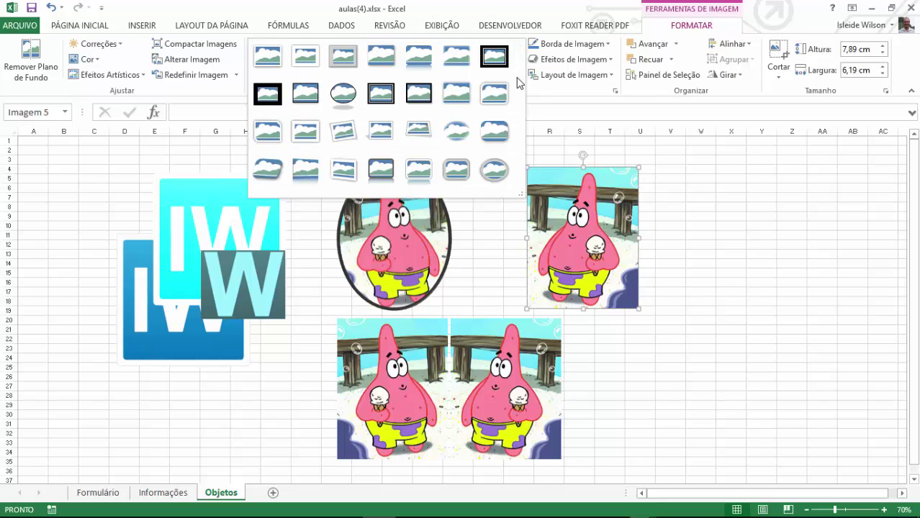
pyautogui.click(343, 131)
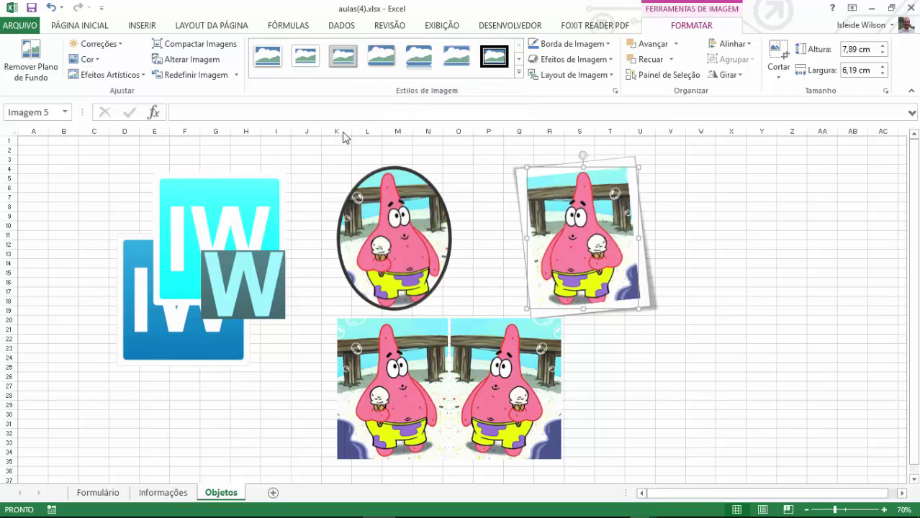
pyautogui.click(852, 291)
pyautogui.moveTo(611, 247); pyautogui.dragTo(569, 237)
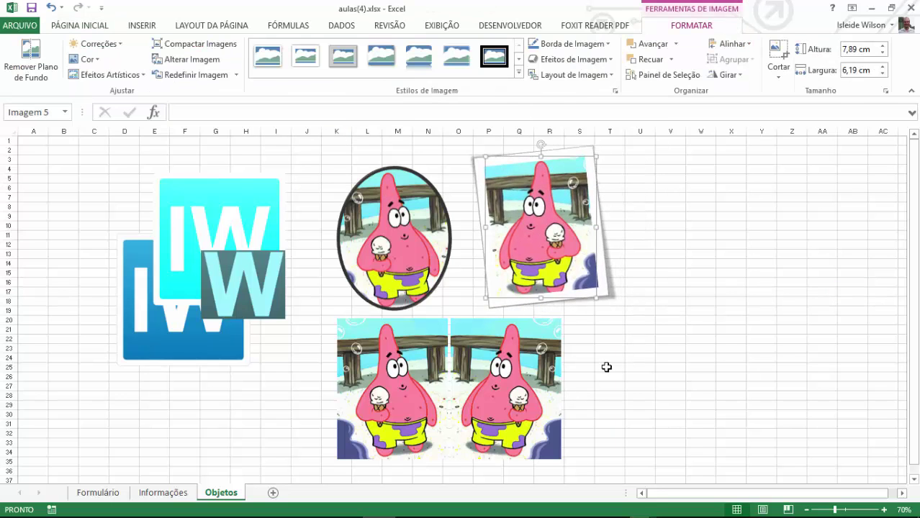
# - Move the bottom-right Patrick to the far right with Extremidades Brilhantes, and slide the other lower copy right
pyautogui.moveTo(506, 387); pyautogui.dragTo(706, 224)
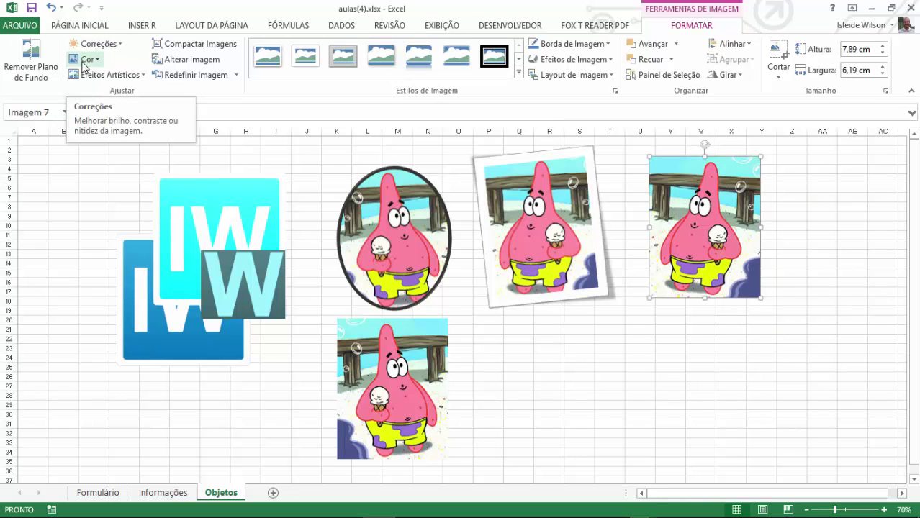
pyautogui.click(122, 76)
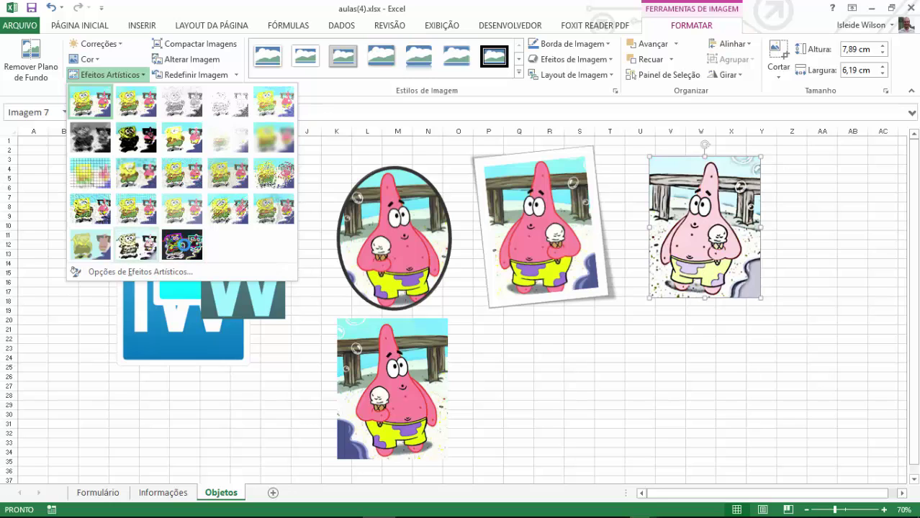
pyautogui.click(185, 245)
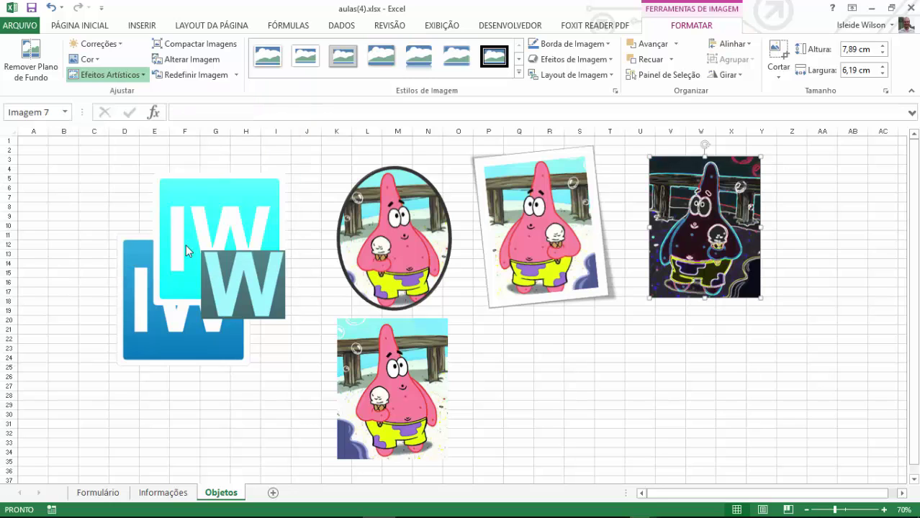
pyautogui.click(591, 348)
pyautogui.moveTo(659, 279); pyautogui.dragTo(647, 282)
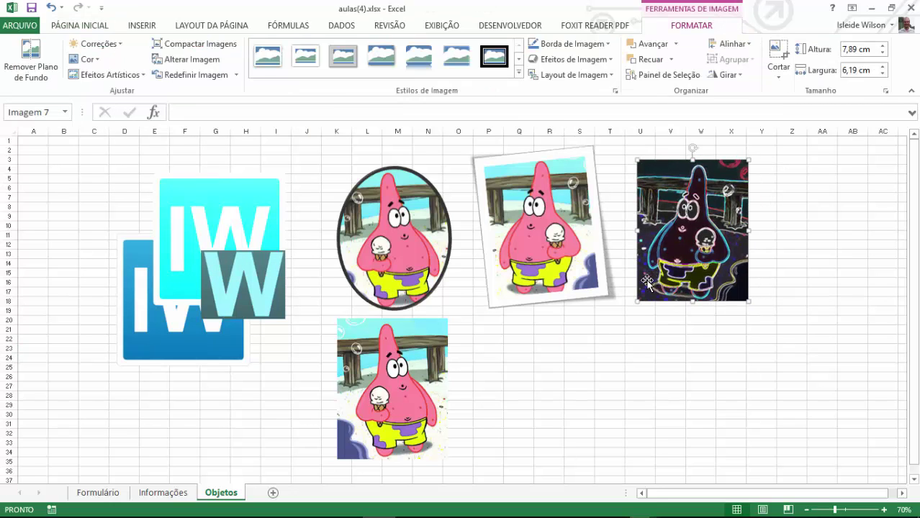
pyautogui.moveTo(445, 398); pyautogui.dragTo(637, 398)
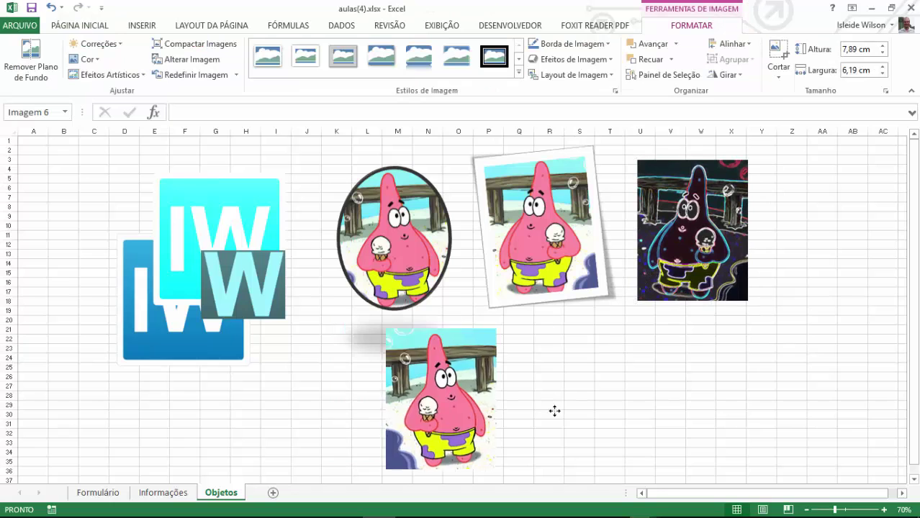
# - Reposition the plain Patrick picture slightly left and up, across columns Q–T
pyautogui.click(914, 479)
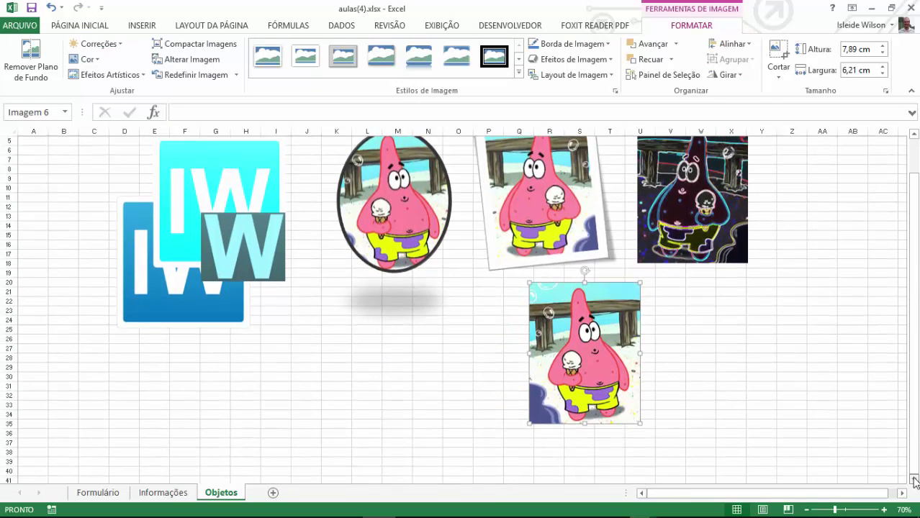
pyautogui.moveTo(594, 353); pyautogui.dragTo(595, 362)
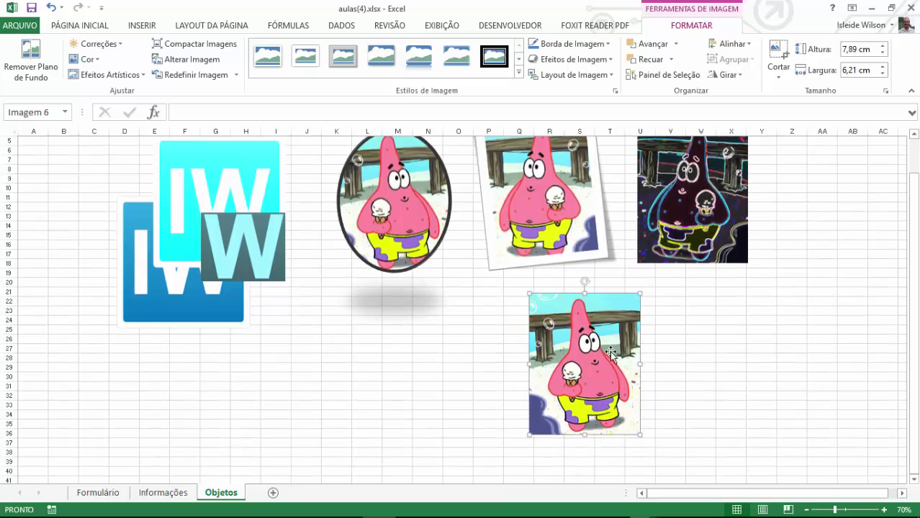
pyautogui.scroll(3, 639, 352)
pyautogui.scroll(1, 639, 347)
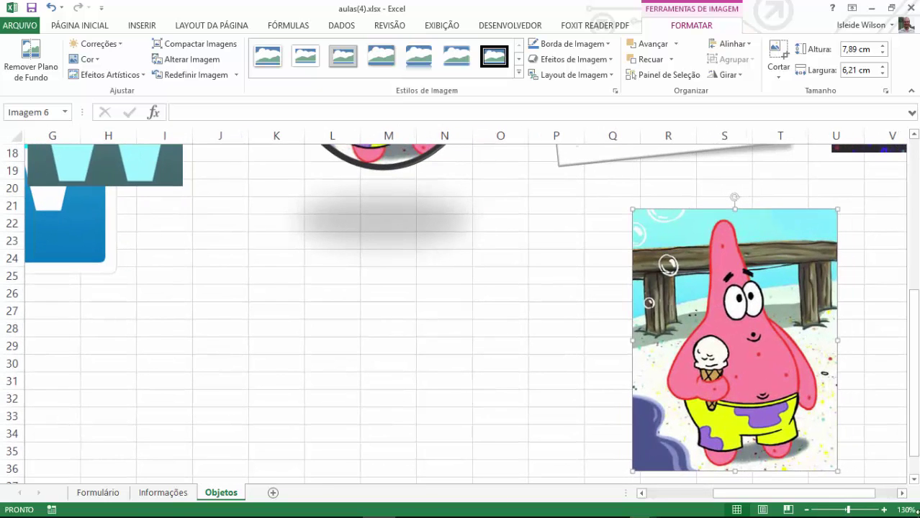
pyautogui.moveTo(914, 346); pyautogui.dragTo(914, 364)
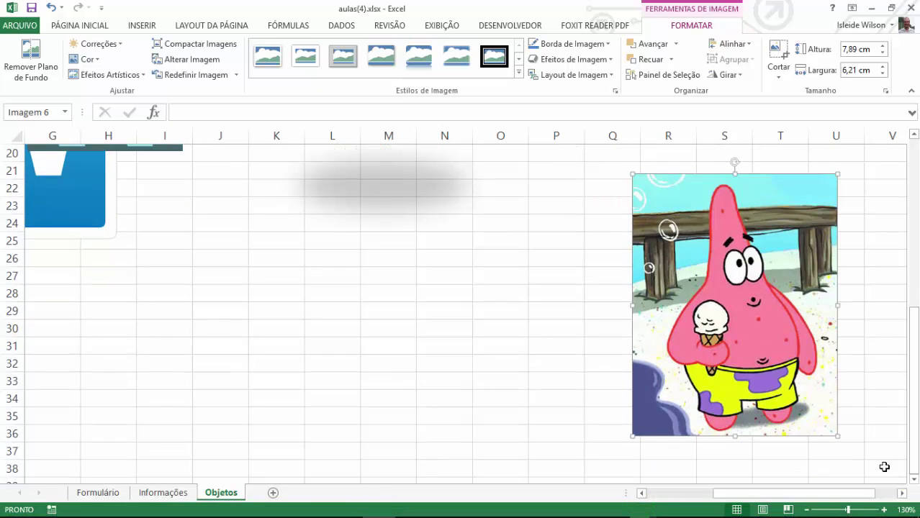
pyautogui.moveTo(849, 495); pyautogui.dragTo(844, 494)
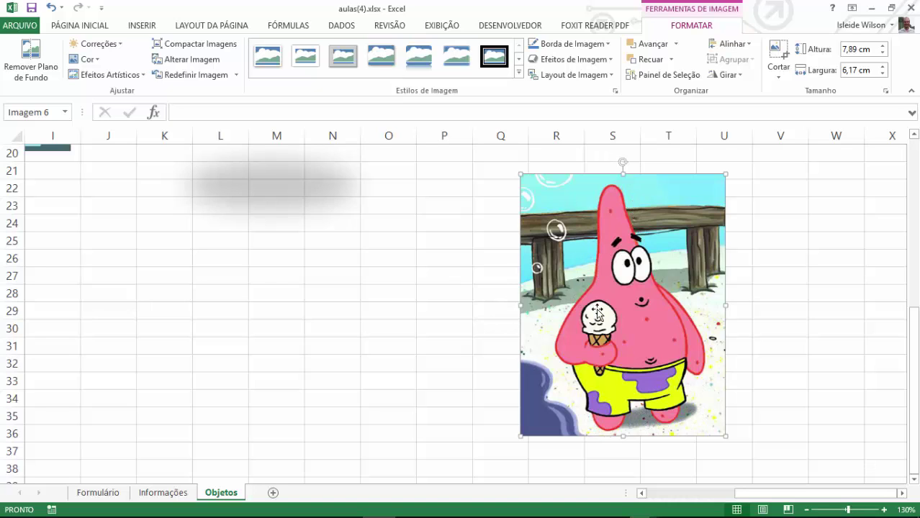
pyautogui.moveTo(616, 298); pyautogui.dragTo(575, 286)
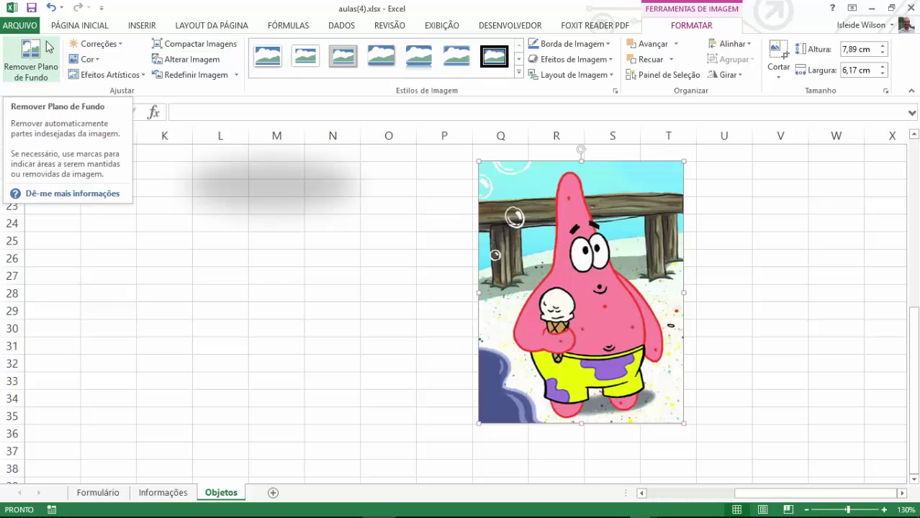
pyautogui.click(30, 56)
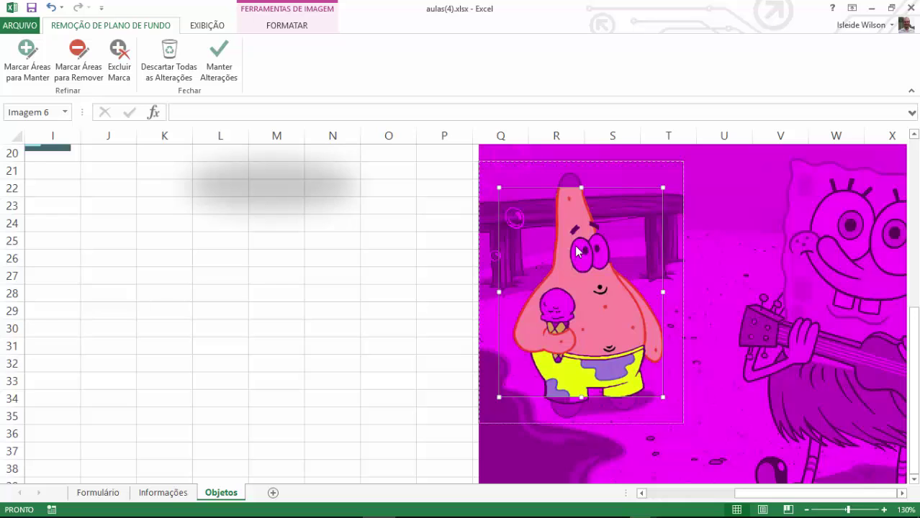
pyautogui.click(220, 65)
pyautogui.click(284, 279)
pyautogui.moveTo(515, 356); pyautogui.dragTo(460, 351)
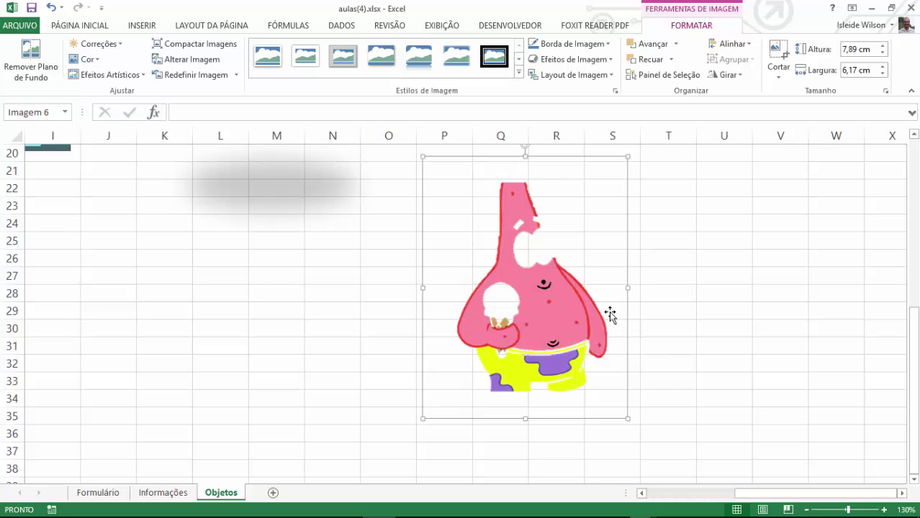
pyautogui.hotkey('ctrl', 'z')
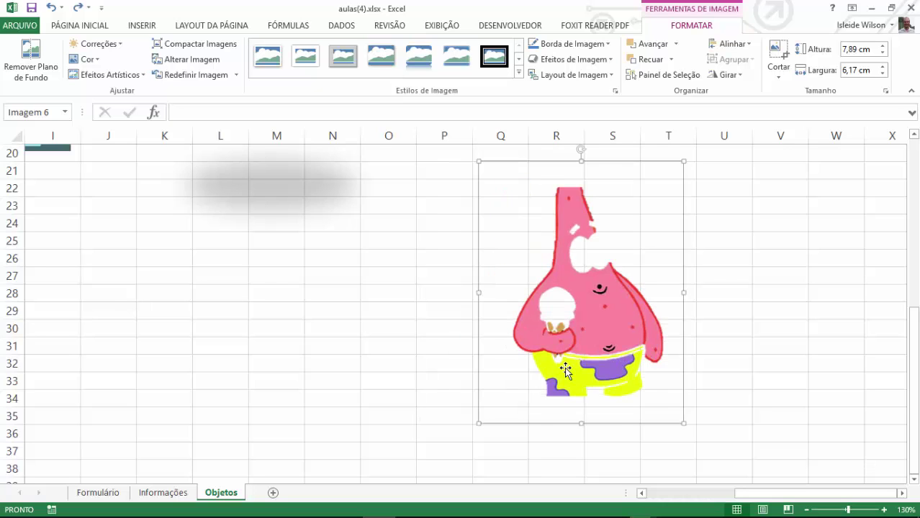
pyautogui.hotkey('ctrl', 'z')
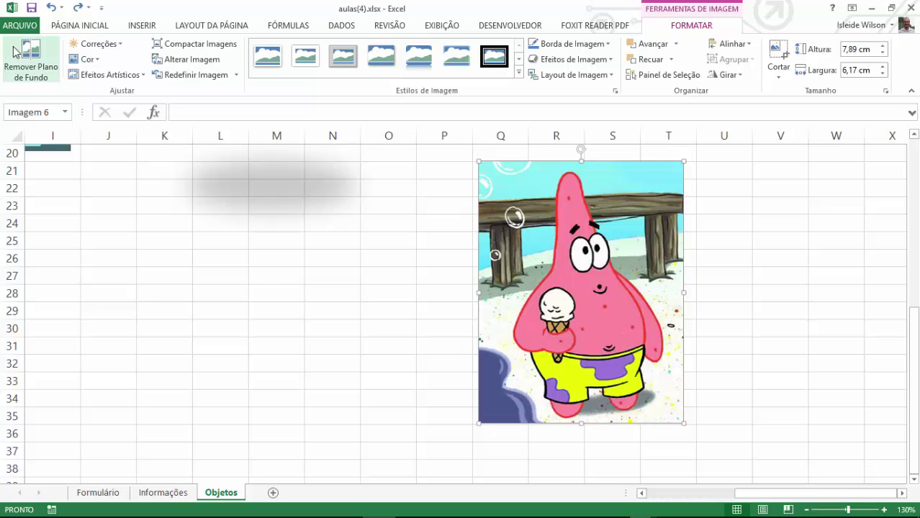
# - Start Remover Plano de Fundo and stretch the kept area from Patrick's head to his feet
pyautogui.click(31, 61)
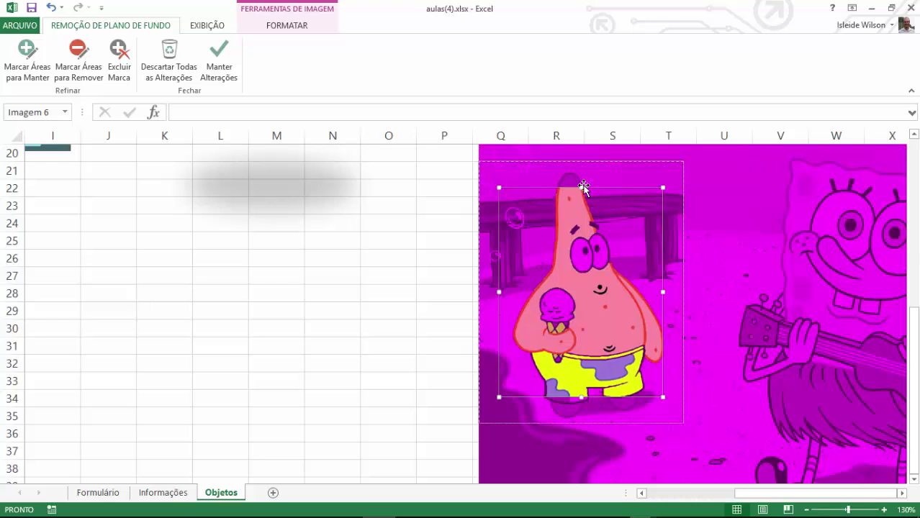
pyautogui.moveTo(580, 187); pyautogui.dragTo(581, 166)
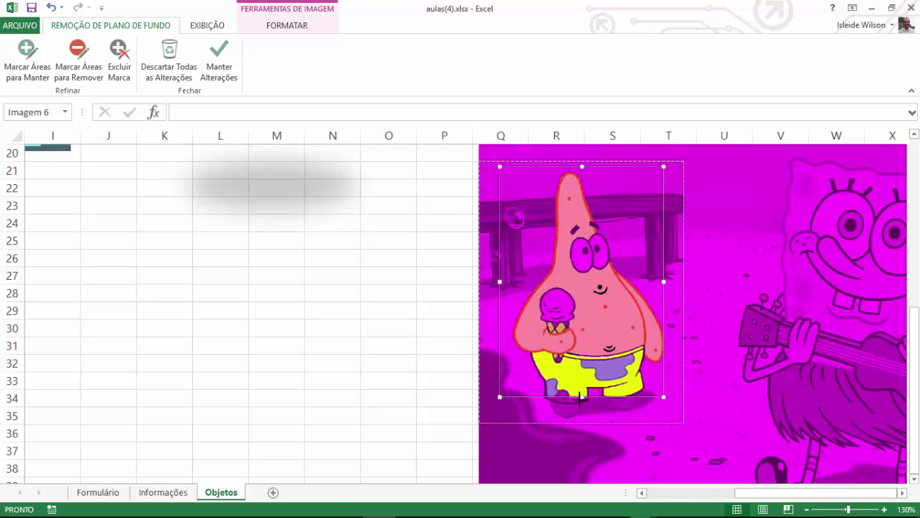
pyautogui.moveTo(581, 397); pyautogui.dragTo(578, 424)
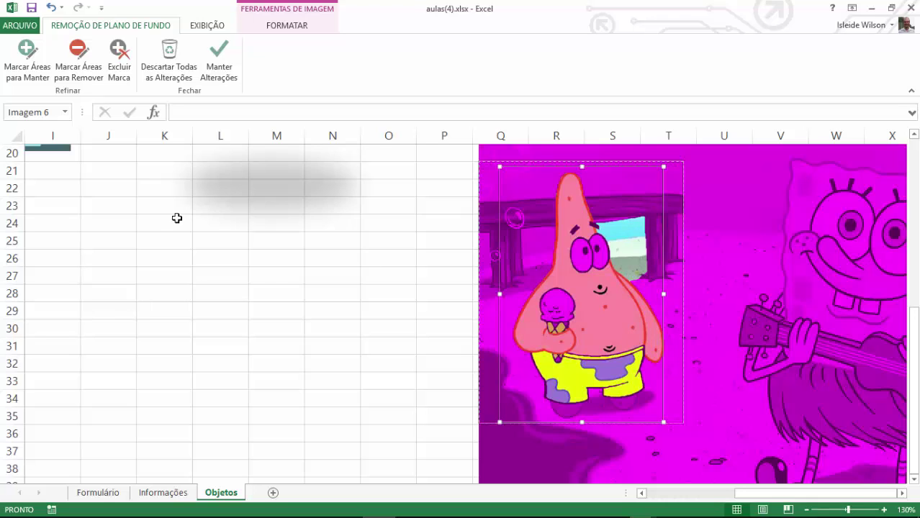
# - Mark the leftover sky patch beside Patrick for removal
pyautogui.click(77, 67)
pyautogui.moveTo(602, 224); pyautogui.dragTo(638, 282)
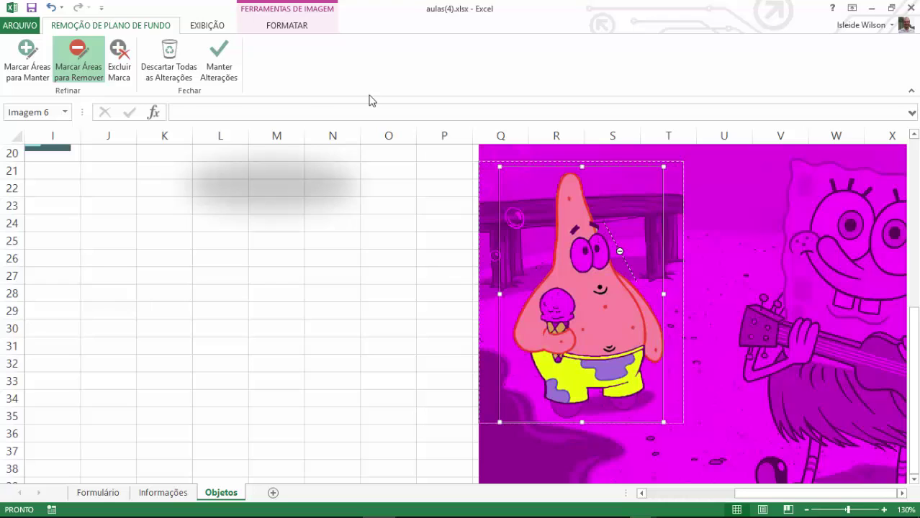
pyautogui.click(27, 55)
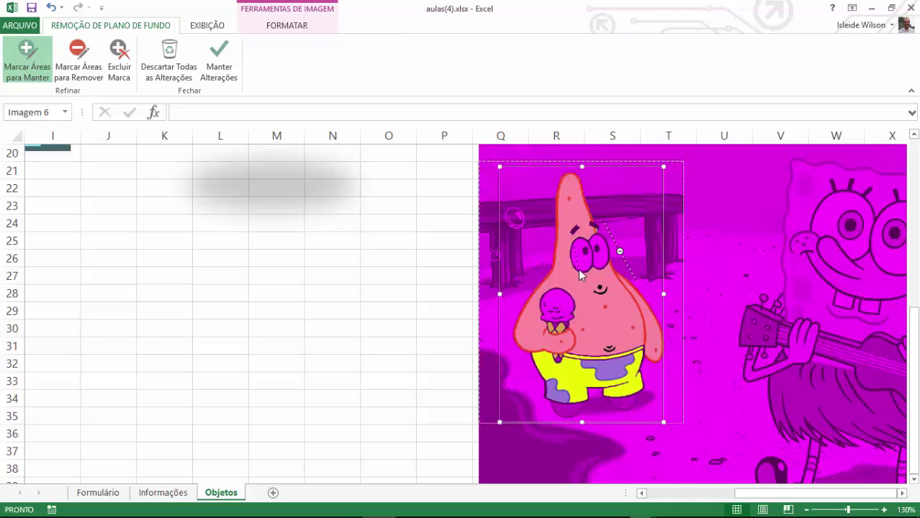
# - Mark Patrick's eyes, eyebrow area, both feet and the ice cream scoop to keep
pyautogui.moveTo(577, 257); pyautogui.dragTo(603, 252)
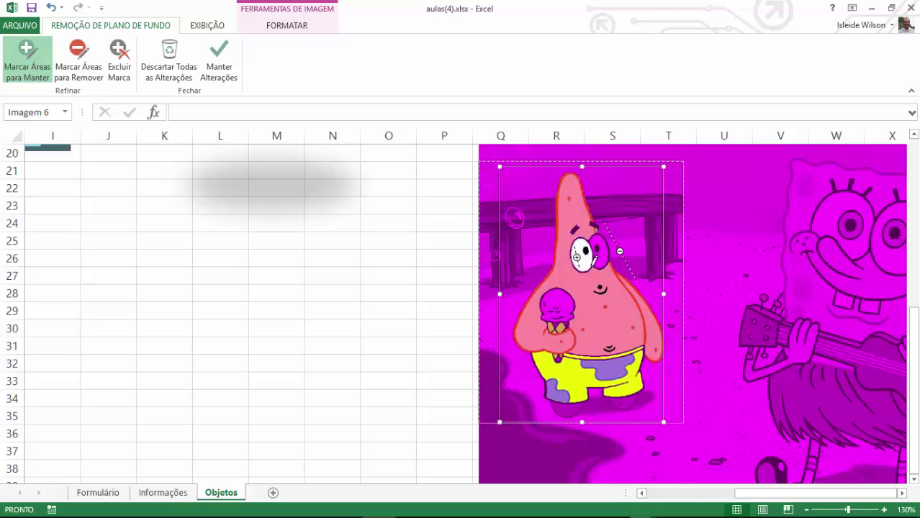
pyautogui.click(602, 251)
pyautogui.moveTo(577, 227); pyautogui.dragTo(592, 236)
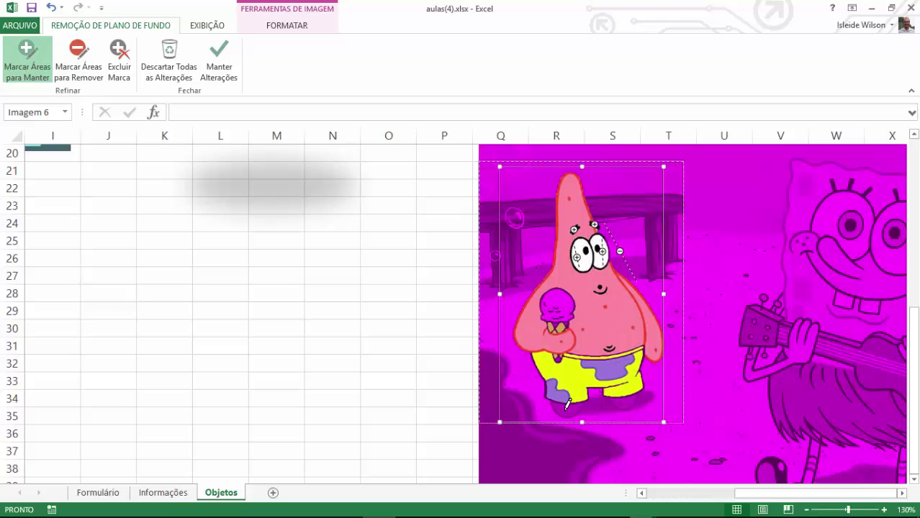
pyautogui.moveTo(559, 410); pyautogui.dragTo(583, 407)
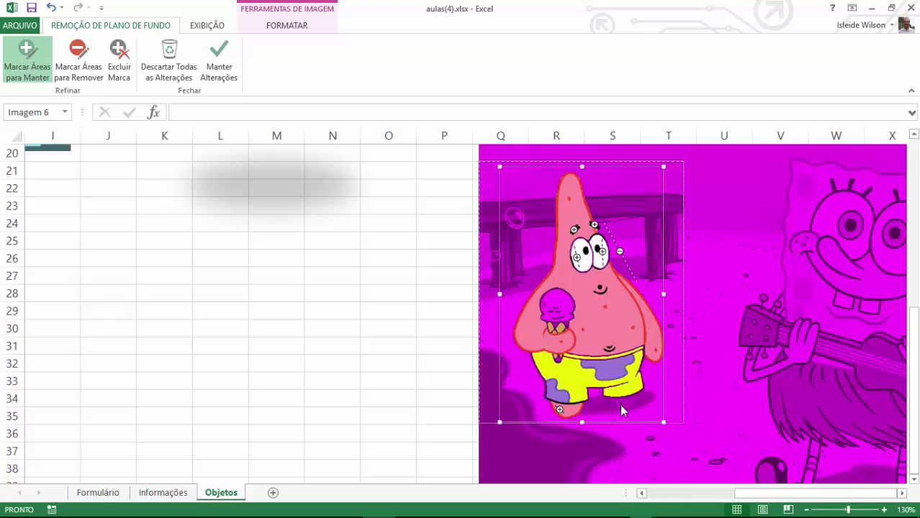
pyautogui.moveTo(620, 403); pyautogui.dragTo(640, 453)
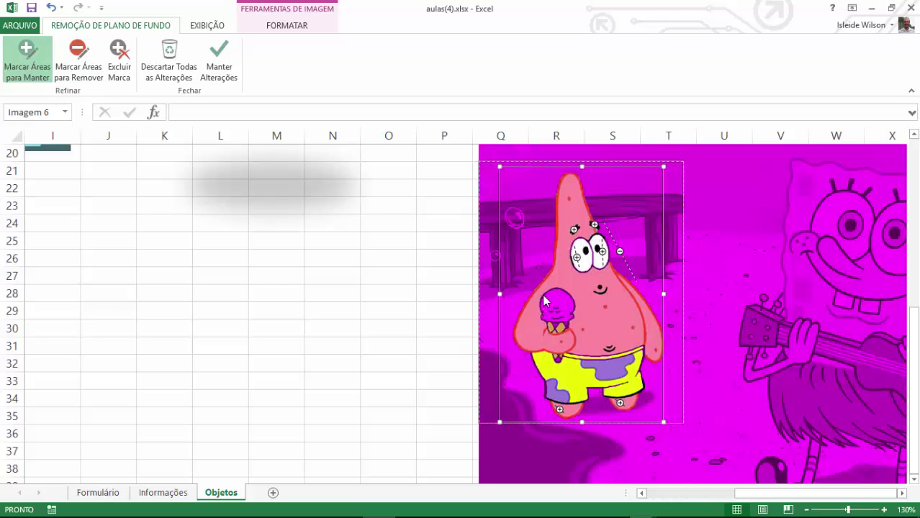
pyautogui.moveTo(543, 306); pyautogui.dragTo(566, 303)
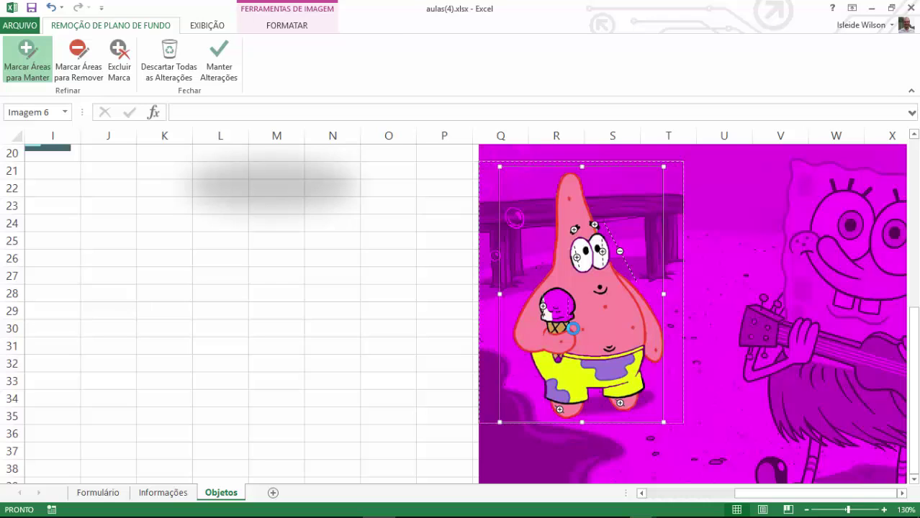
# - Mark Patrick's waist and shorts to keep, then apply the background removal
pyautogui.click(558, 360)
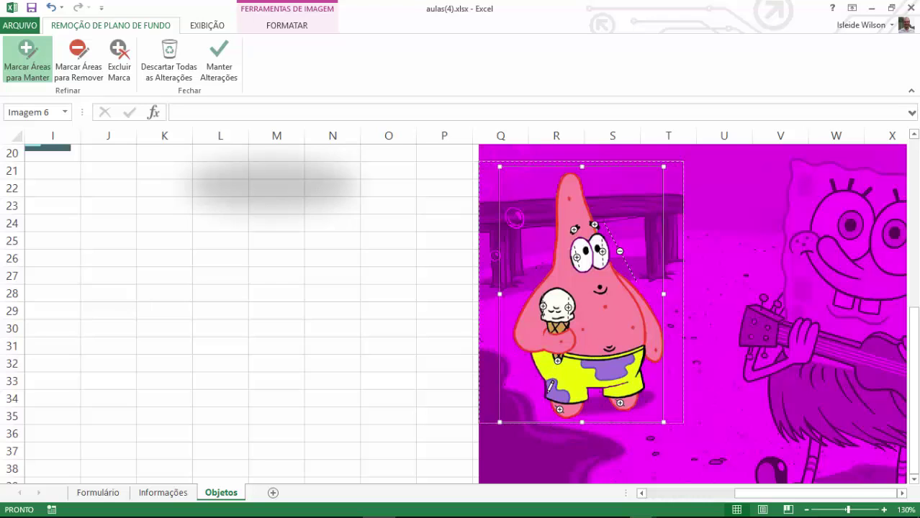
pyautogui.click(560, 407)
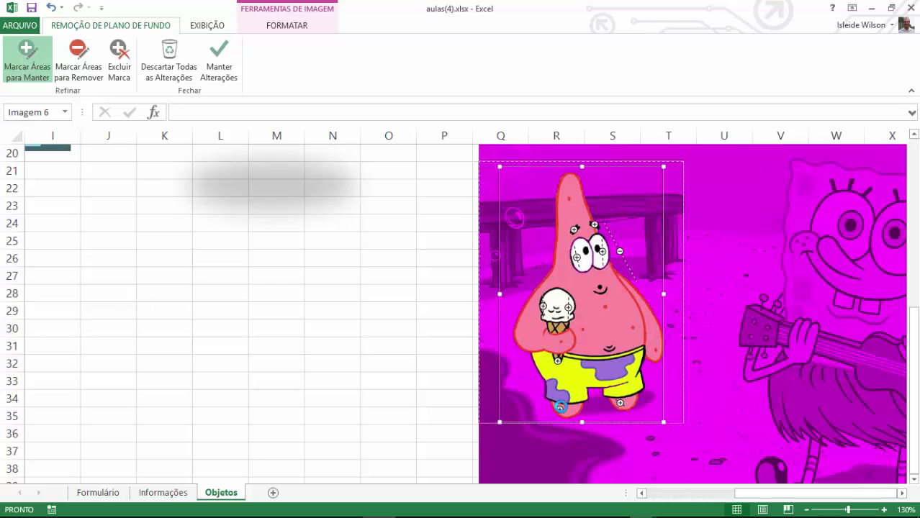
pyautogui.click(533, 360)
pyautogui.click(594, 386)
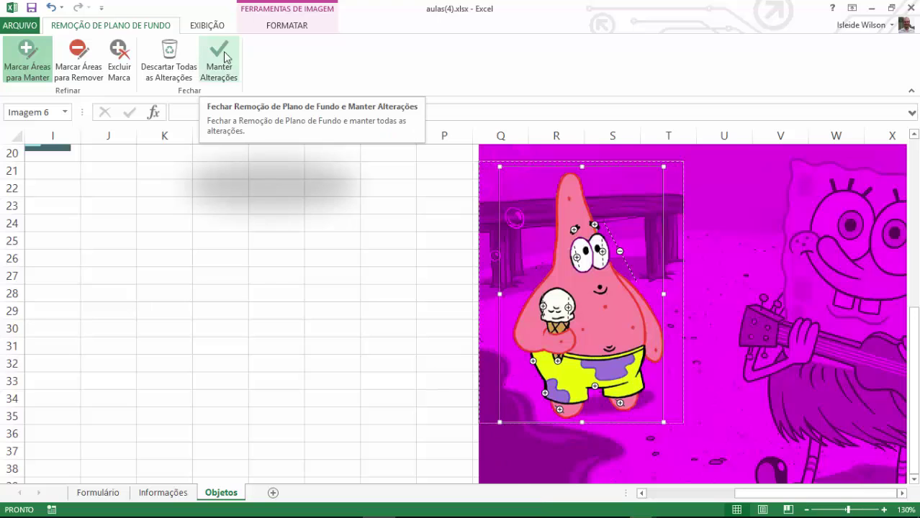
pyautogui.click(227, 74)
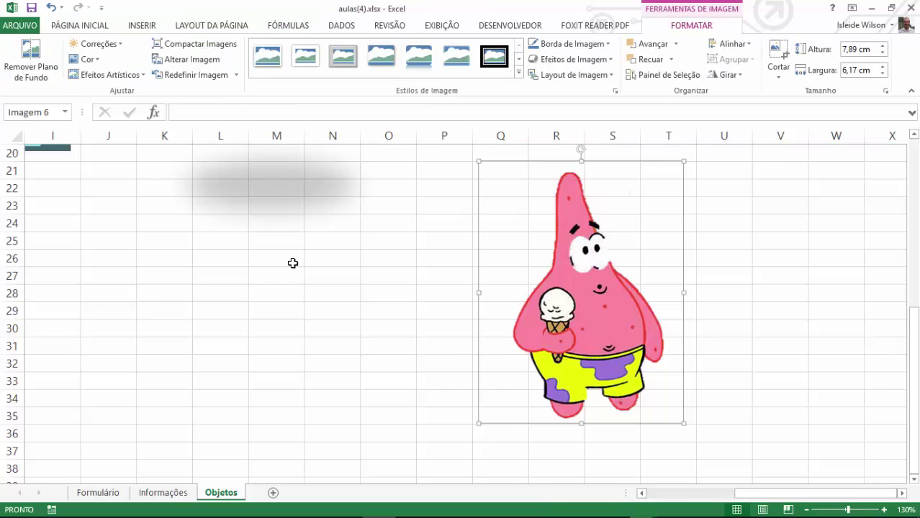
# - Reposition the cut-out Patrick beneath the other Patrick pictures
pyautogui.click(370, 418)
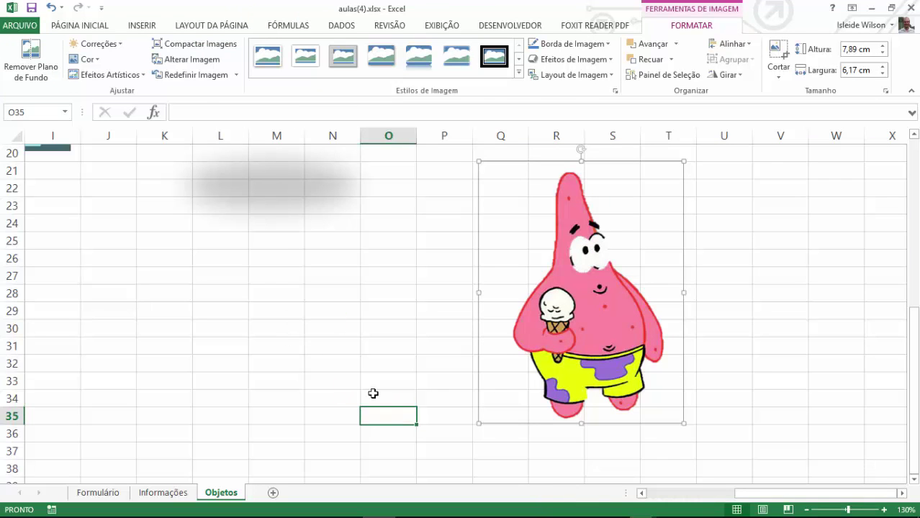
pyautogui.scroll(-2, 351, 359)
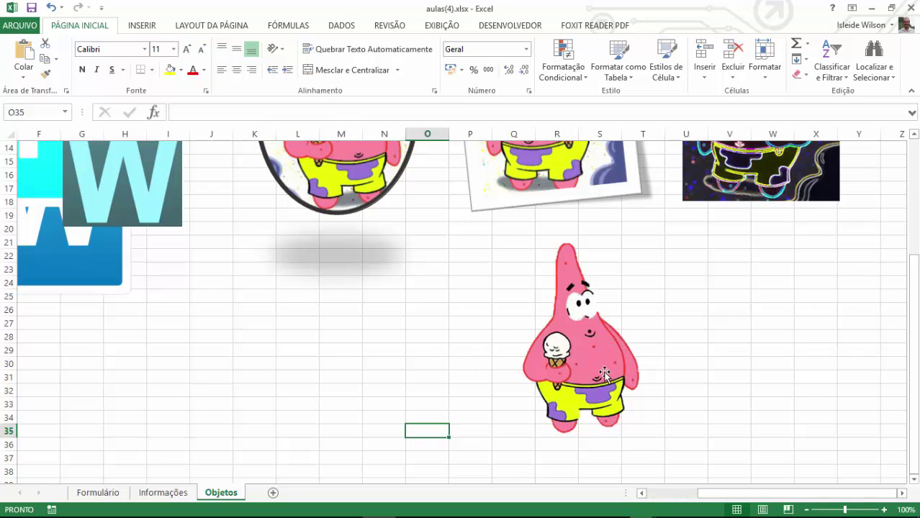
pyautogui.moveTo(602, 368)
pyautogui.mouseDown()
pyautogui.moveTo(146, 298)
pyautogui.moveTo(325, 325)
pyautogui.moveTo(116, 262)
pyautogui.mouseUp()
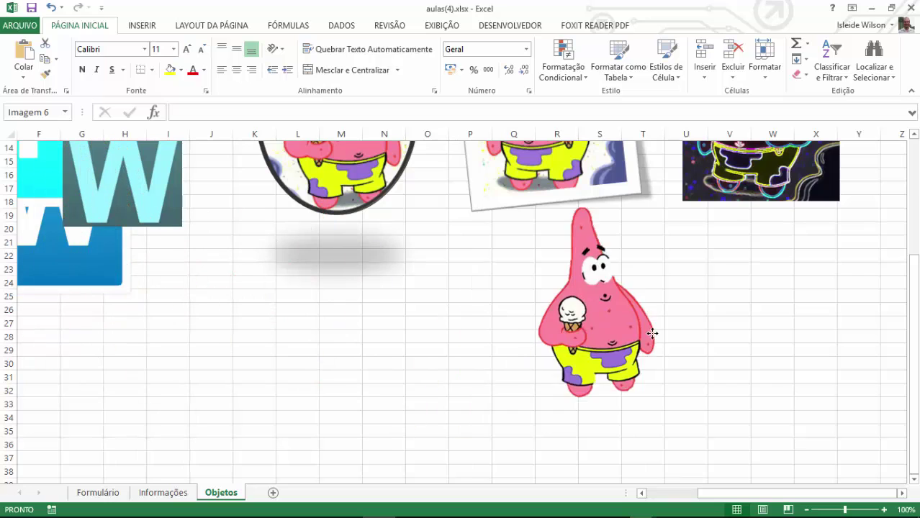
pyautogui.moveTo(116, 261); pyautogui.dragTo(495, 354)
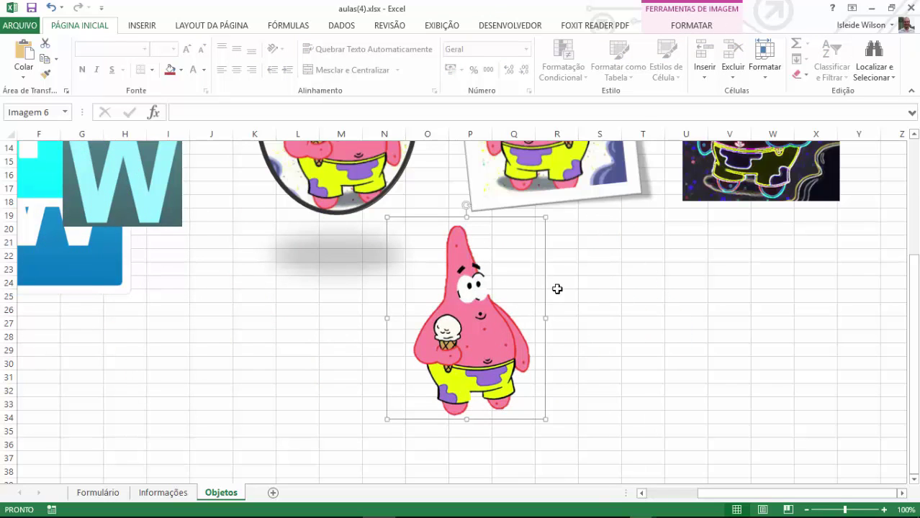
pyautogui.scroll(-1, 558, 288)
pyautogui.scroll(-2, 558, 289)
pyautogui.scroll(-1, 504, 309)
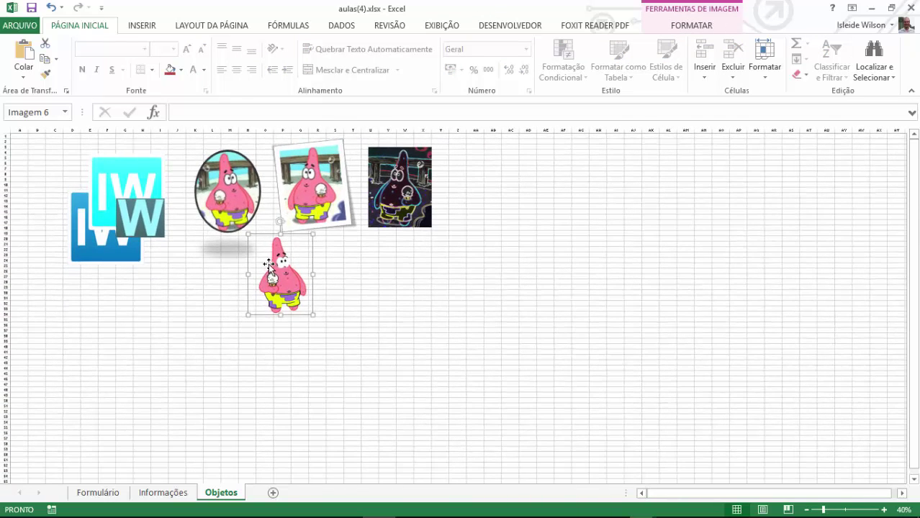
pyautogui.moveTo(315, 206); pyautogui.dragTo(83, 229)
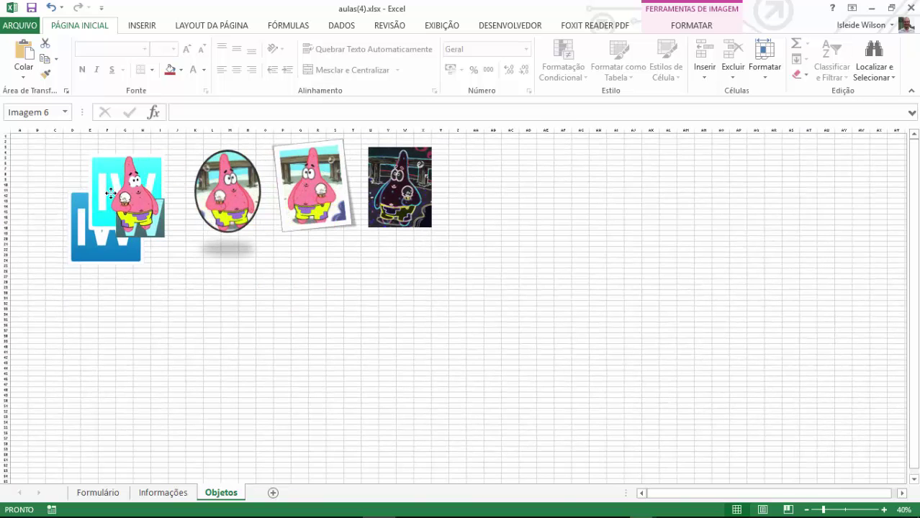
pyautogui.moveTo(84, 229); pyautogui.dragTo(406, 314)
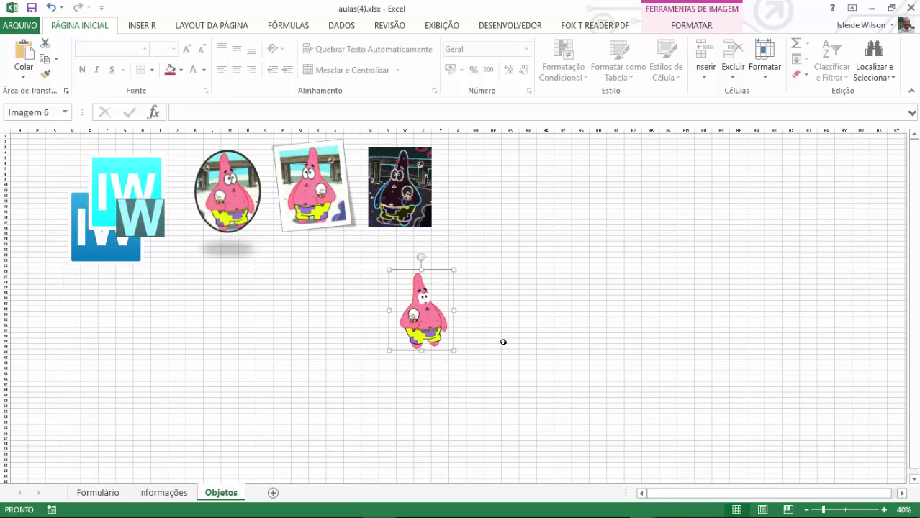
pyautogui.scroll(3, 550, 334)
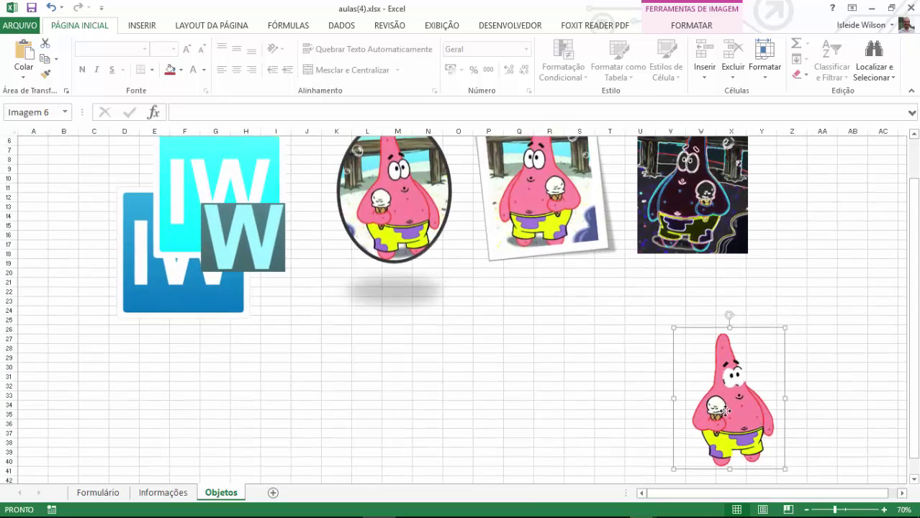
pyautogui.moveTo(763, 416); pyautogui.dragTo(513, 394)
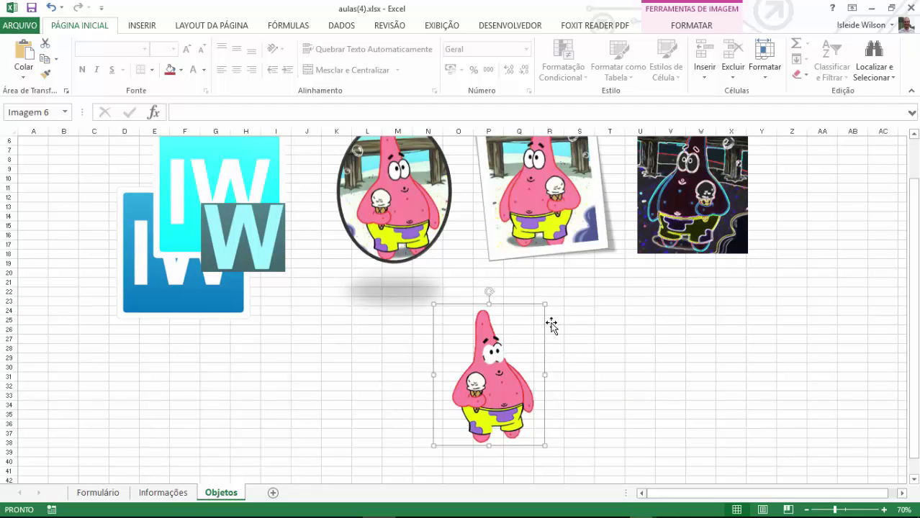
pyautogui.click(593, 324)
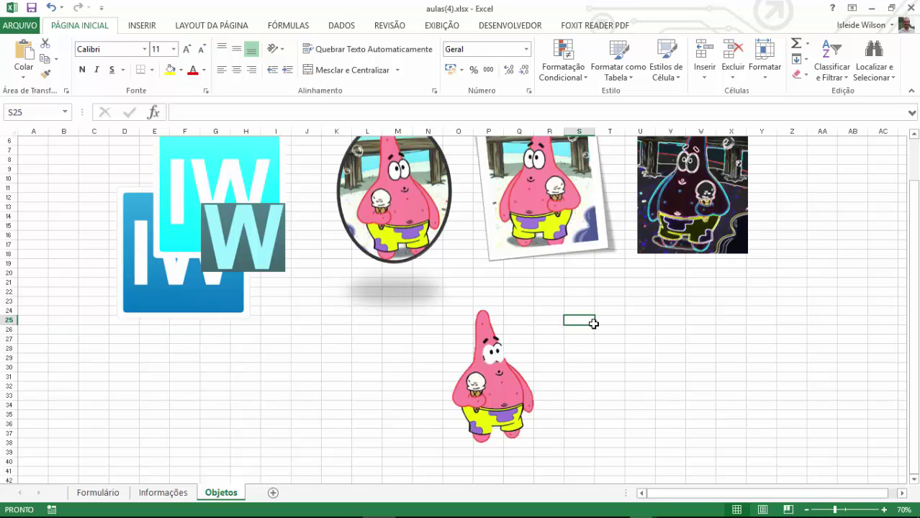
# - Scroll right to the empty columns Y–BA and select cell AN20
pyautogui.click(853, 406)
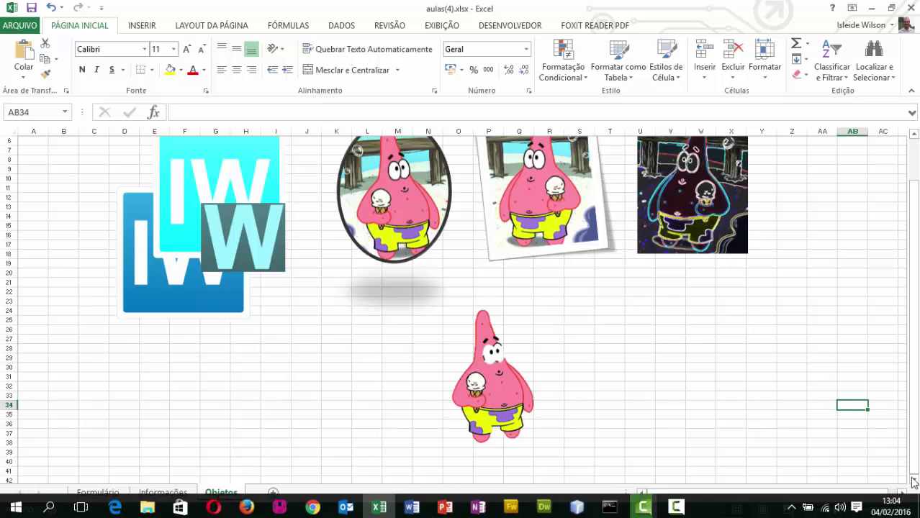
pyautogui.click(901, 494)
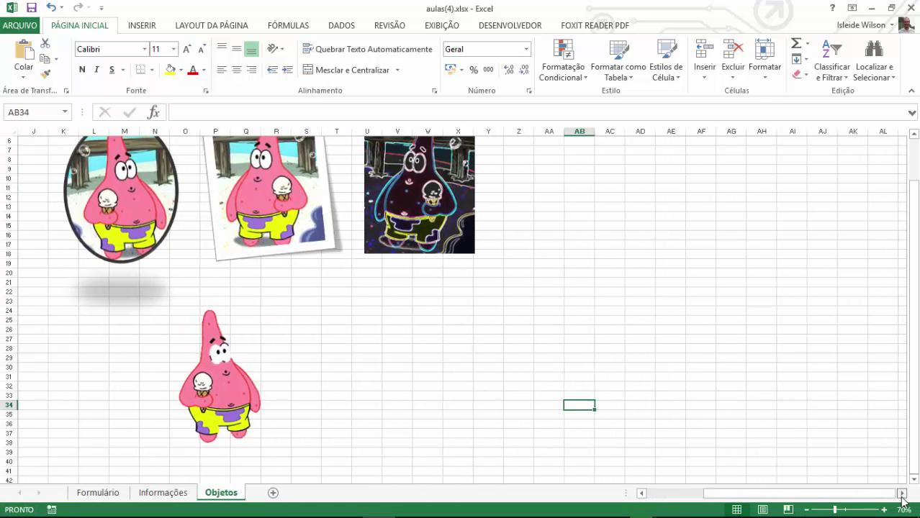
pyautogui.click(476, 271)
pyautogui.scroll(2, 497, 260)
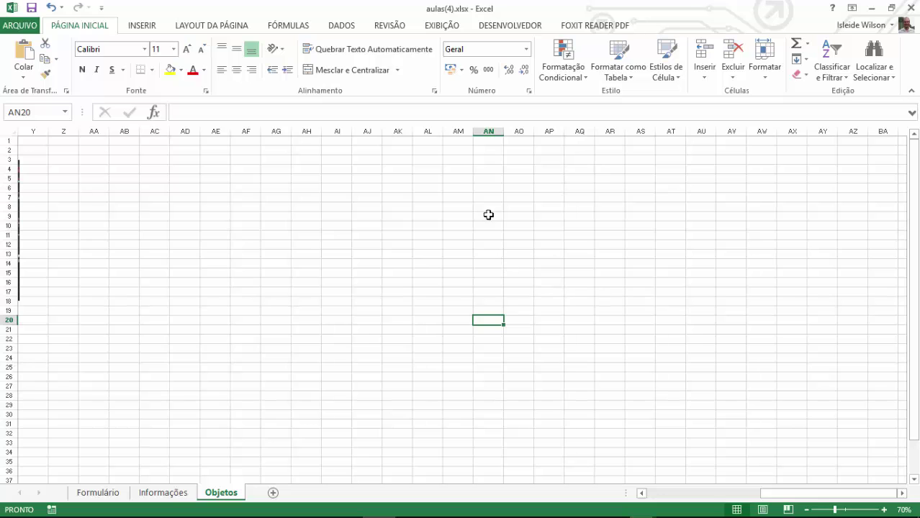
# - Draw a rectangle over cells AD4:AH8
pyautogui.click(148, 27)
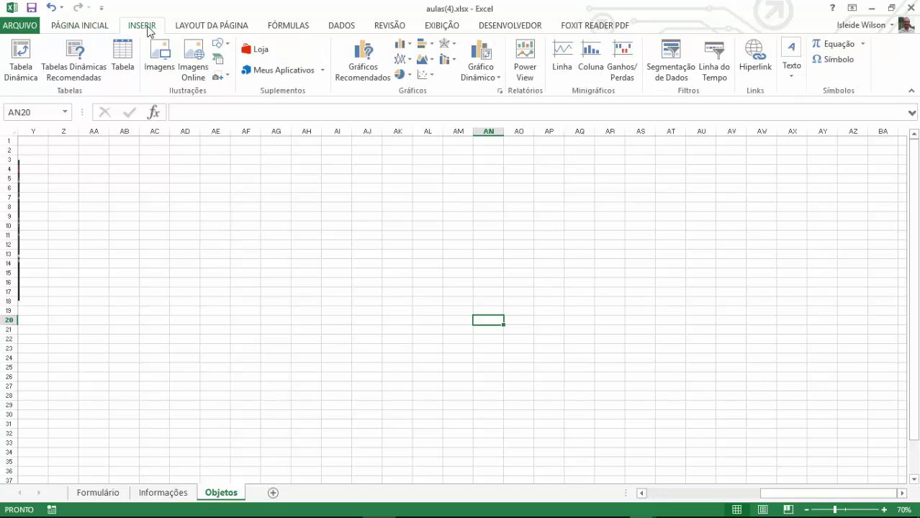
pyautogui.click(193, 65)
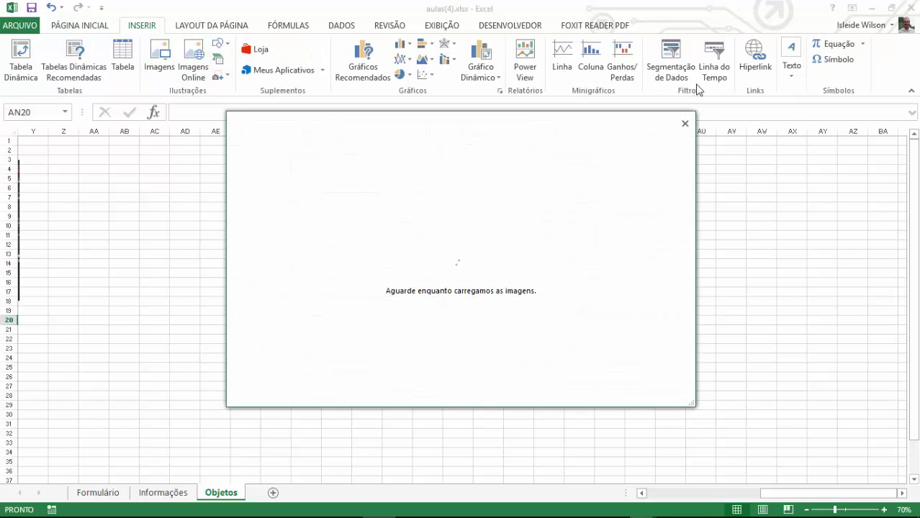
pyautogui.click(684, 124)
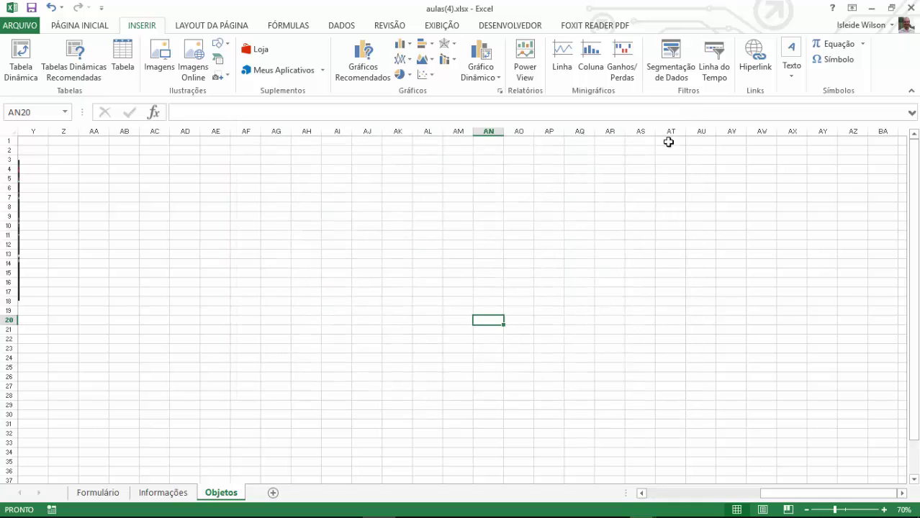
pyautogui.click(221, 45)
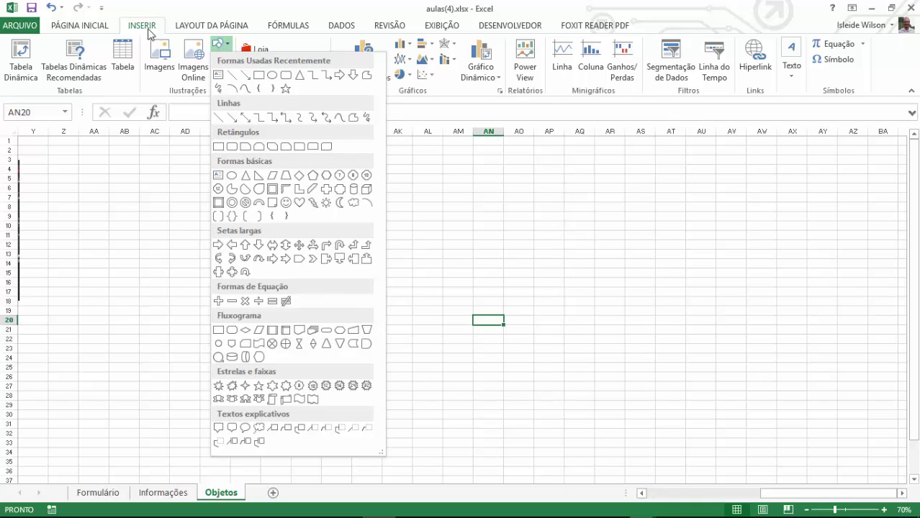
pyautogui.click(150, 34)
pyautogui.click(229, 46)
pyautogui.click(258, 75)
pyautogui.moveTo(183, 160); pyautogui.dragTo(330, 212)
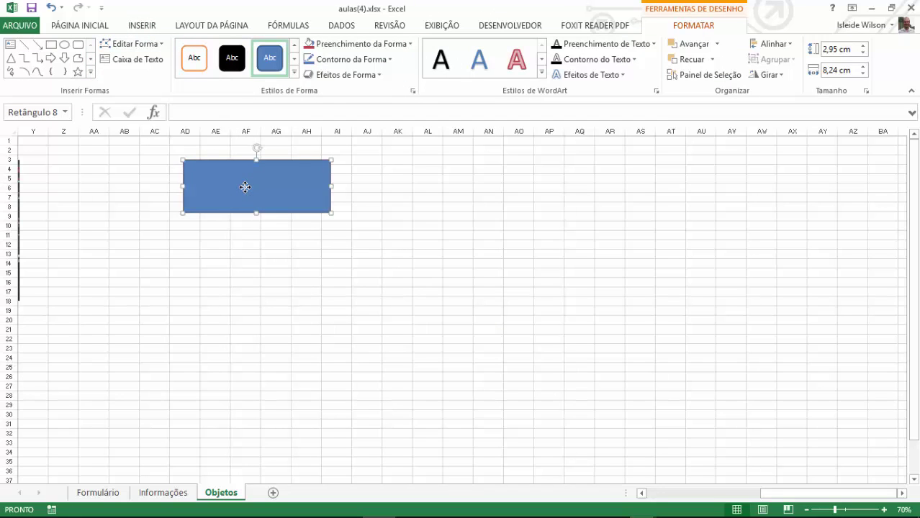
# - Copy the rectangle into a row of three below it, centring the original above the row
pyautogui.moveTo(245, 186); pyautogui.dragTo(139, 257)
pyautogui.hotkey('ctrl', 'v')
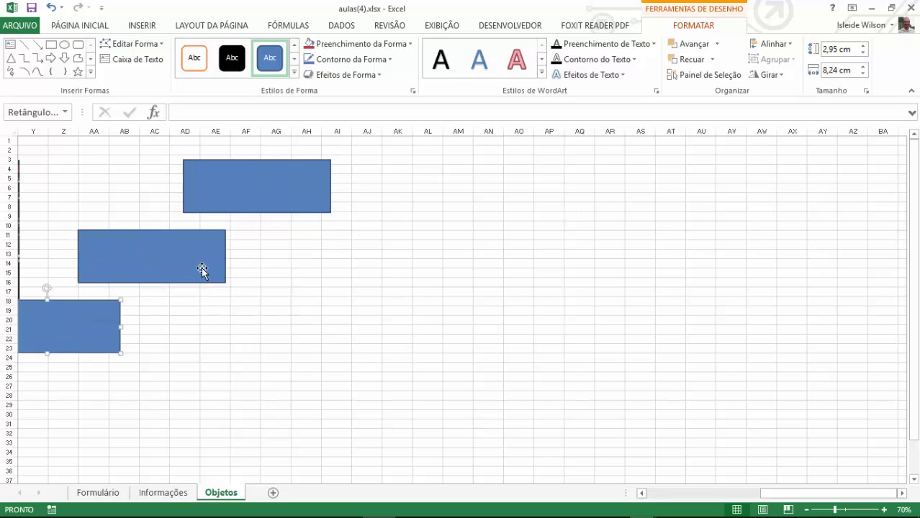
pyautogui.moveTo(105, 324); pyautogui.dragTo(330, 255)
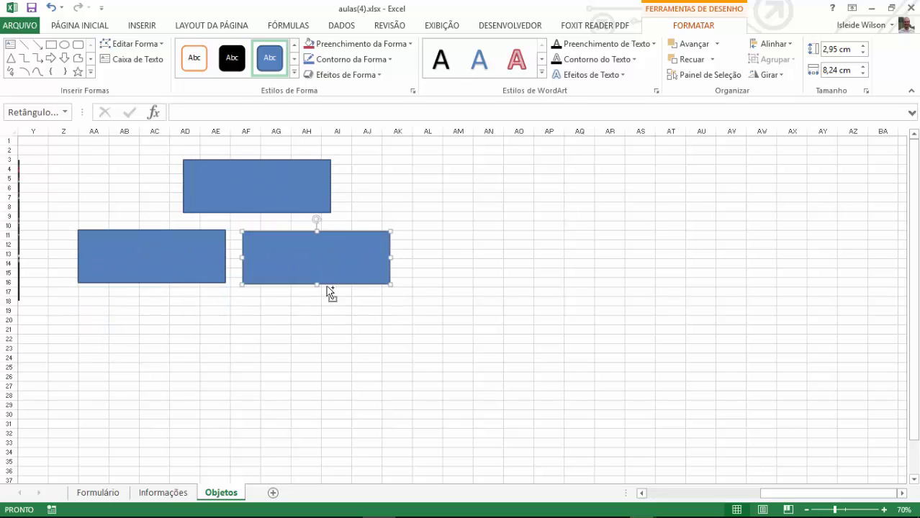
pyautogui.moveTo(330, 292); pyautogui.dragTo(496, 293)
pyautogui.click(384, 326)
pyautogui.moveTo(270, 195); pyautogui.dragTo(328, 196)
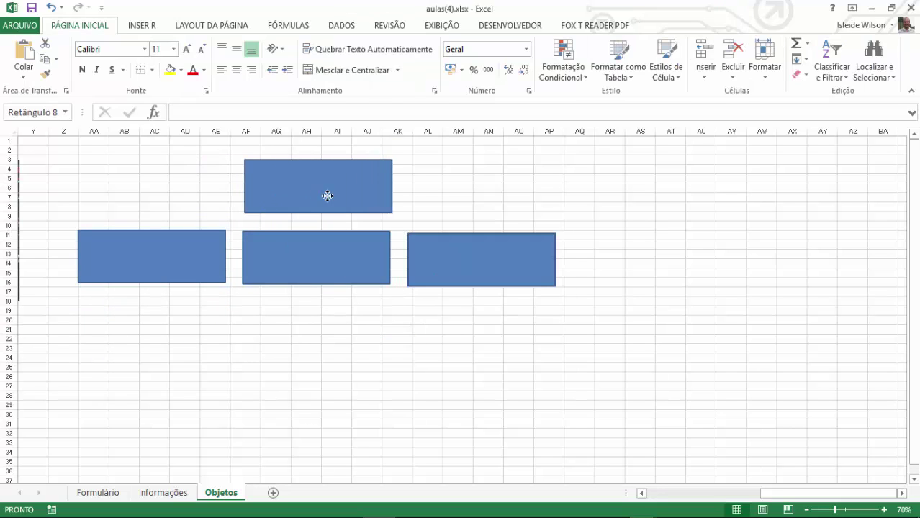
# - Give the top rectangle the red shape style
pyautogui.click(328, 196)
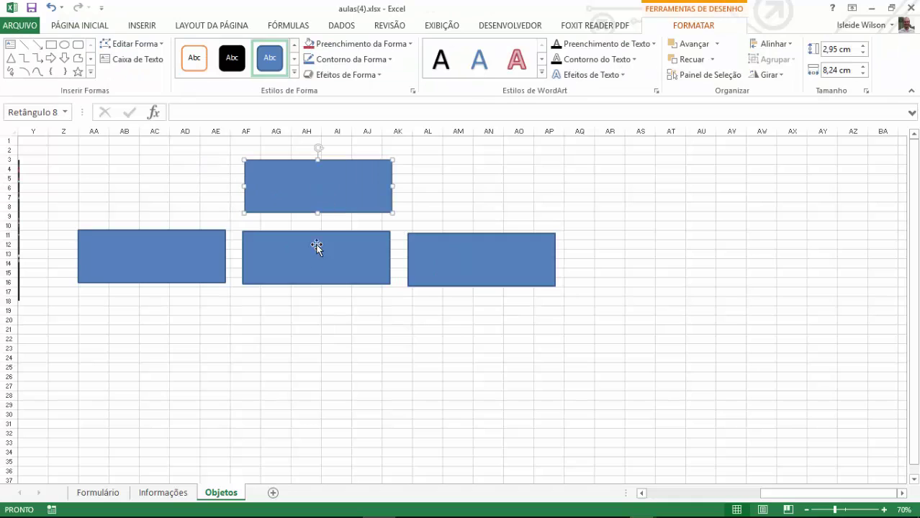
pyautogui.click(453, 192)
pyautogui.click(361, 185)
pyautogui.click(295, 72)
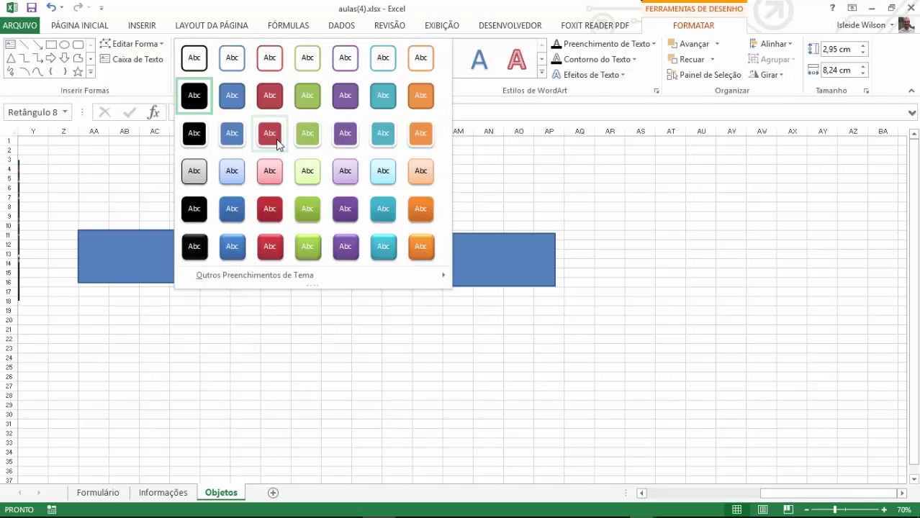
pyautogui.click(278, 145)
# - Apply the light aqua gradient style to the middle lower rectangle
pyautogui.click(376, 267)
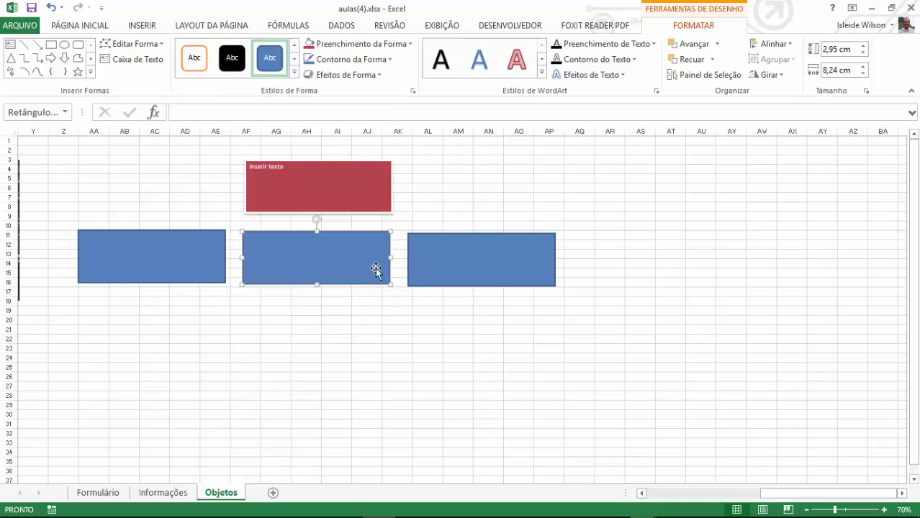
pyautogui.click(294, 72)
pyautogui.click(380, 173)
pyautogui.click(353, 327)
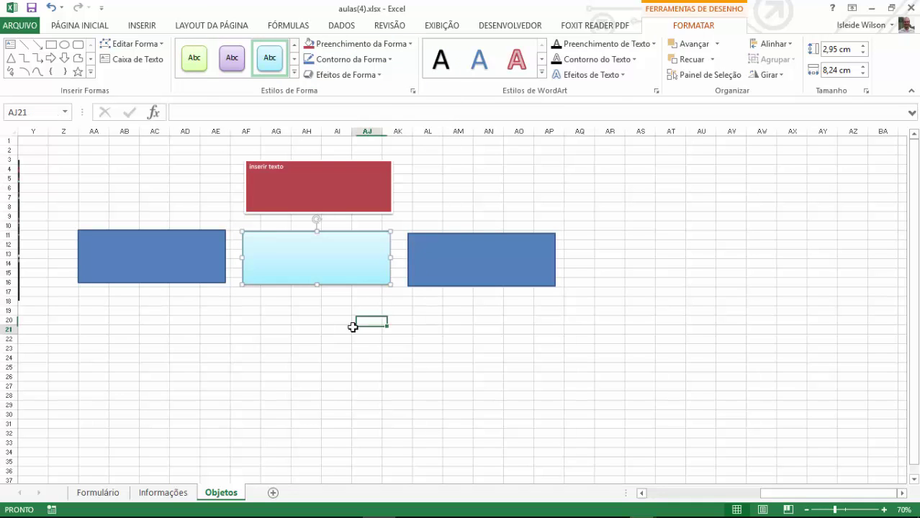
pyautogui.click(142, 25)
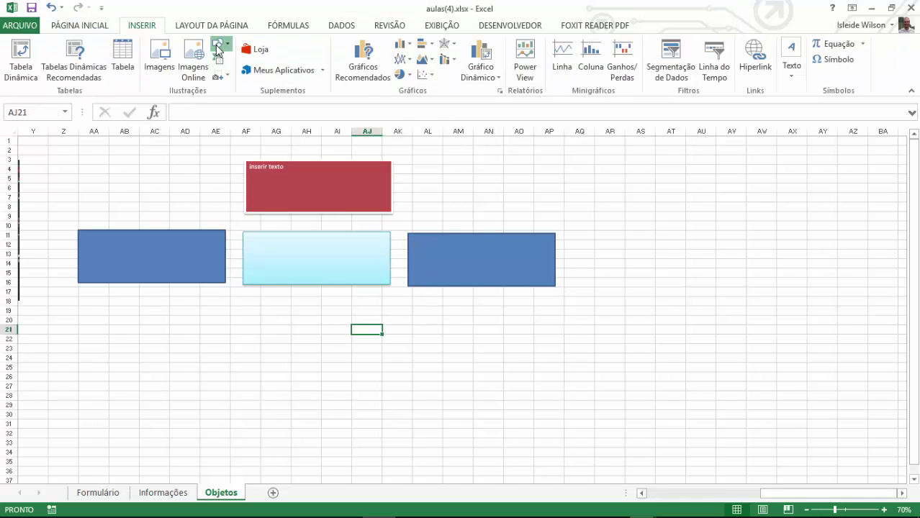
# - Draw a smiley face right of the rectangles with white fill and orange outline
pyautogui.click(218, 44)
pyautogui.click(286, 204)
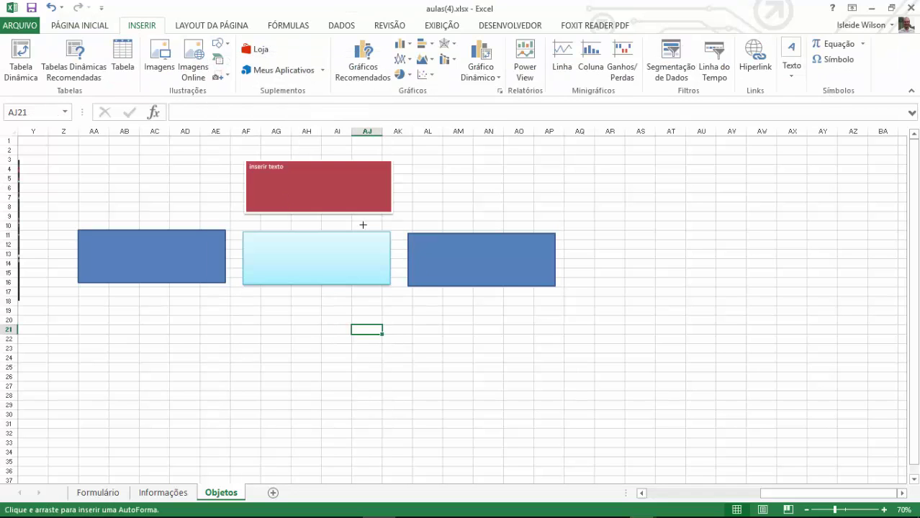
pyautogui.moveTo(189, 293); pyautogui.dragTo(324, 430)
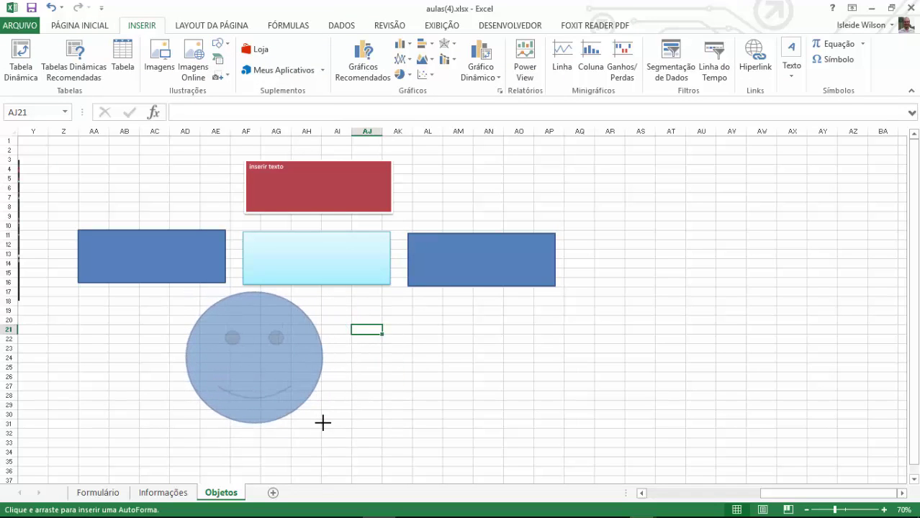
pyautogui.moveTo(314, 353); pyautogui.dragTo(706, 230)
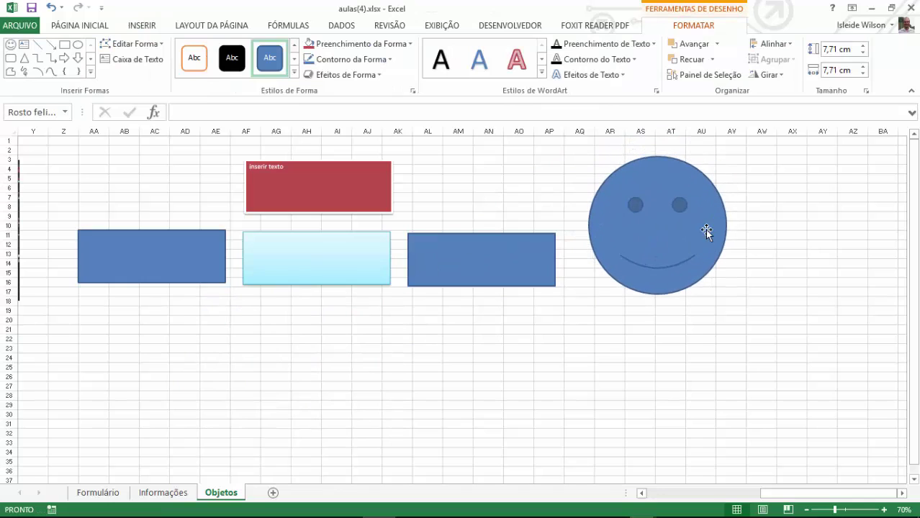
pyautogui.click(193, 61)
pyautogui.click(710, 318)
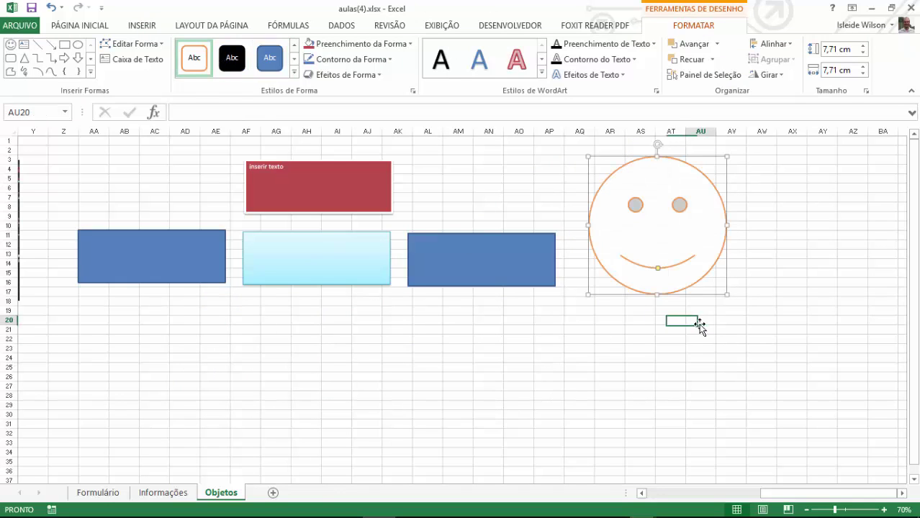
# - Bend the smiley's mouth into a frown, shrink it to 5,58 × 5,54 cm and place it beside the rectangle
pyautogui.click(650, 254)
pyautogui.scroll(1, 749, 259)
pyautogui.scroll(3, 751, 261)
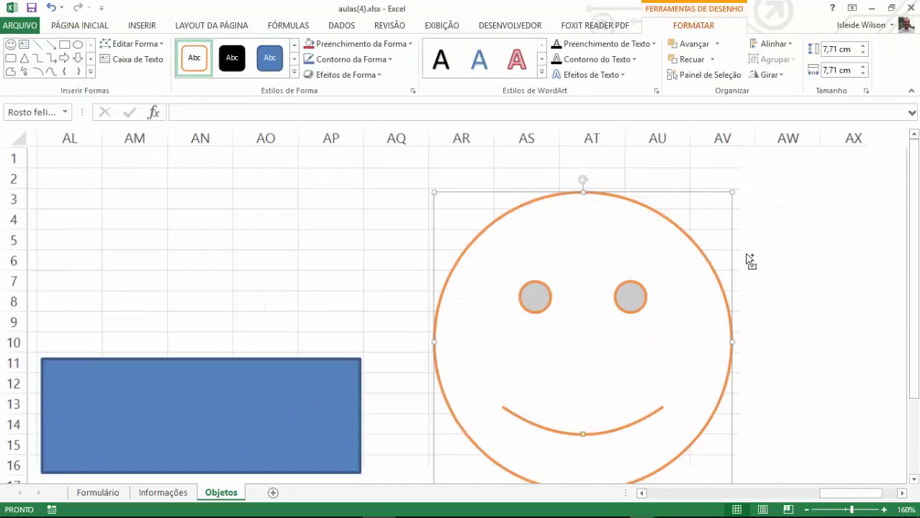
pyautogui.scroll(2, 747, 261)
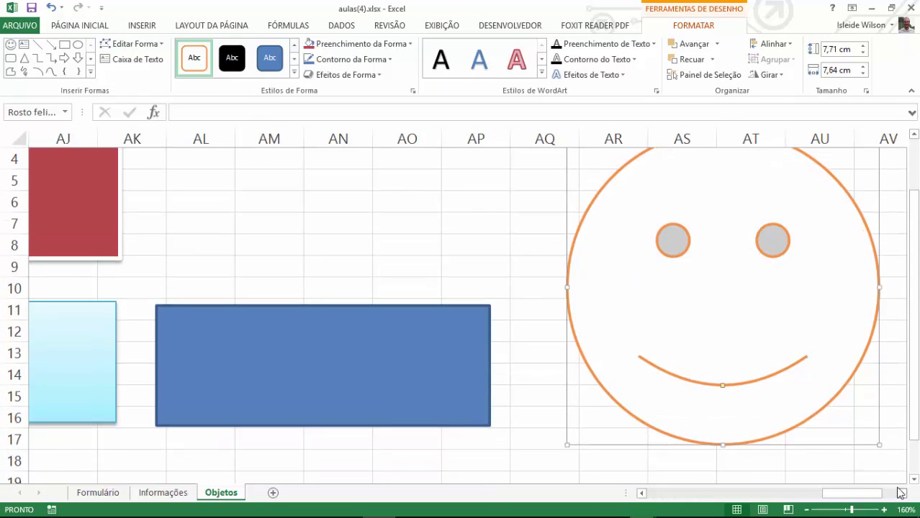
pyautogui.click(901, 494)
pyautogui.click(901, 494)
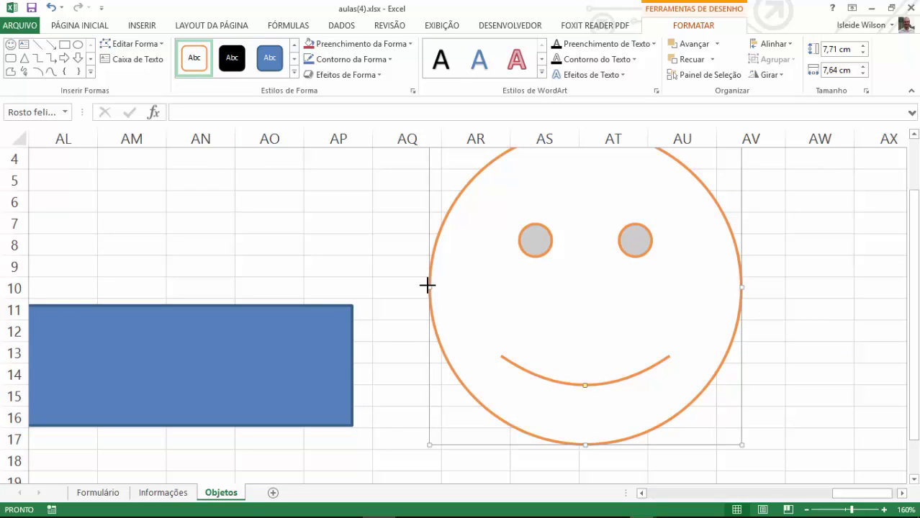
pyautogui.moveTo(427, 285); pyautogui.dragTo(437, 287)
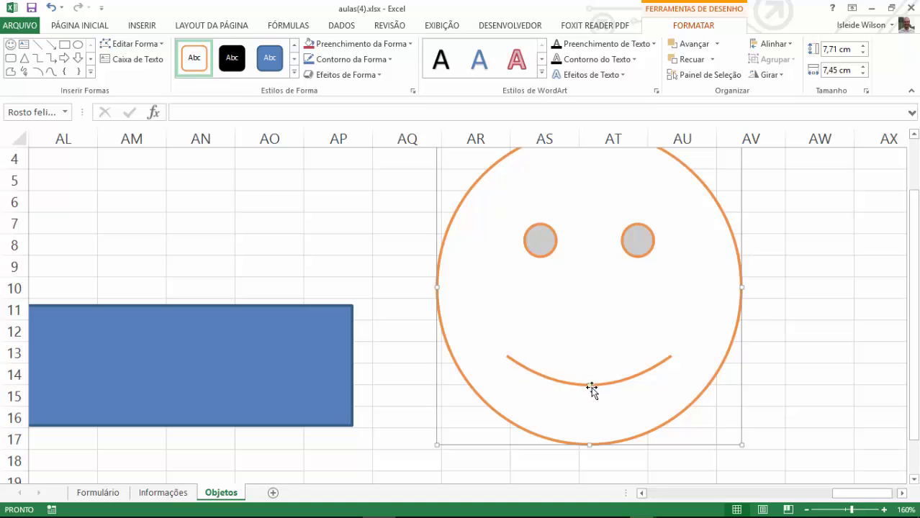
pyautogui.moveTo(589, 386); pyautogui.dragTo(602, 347)
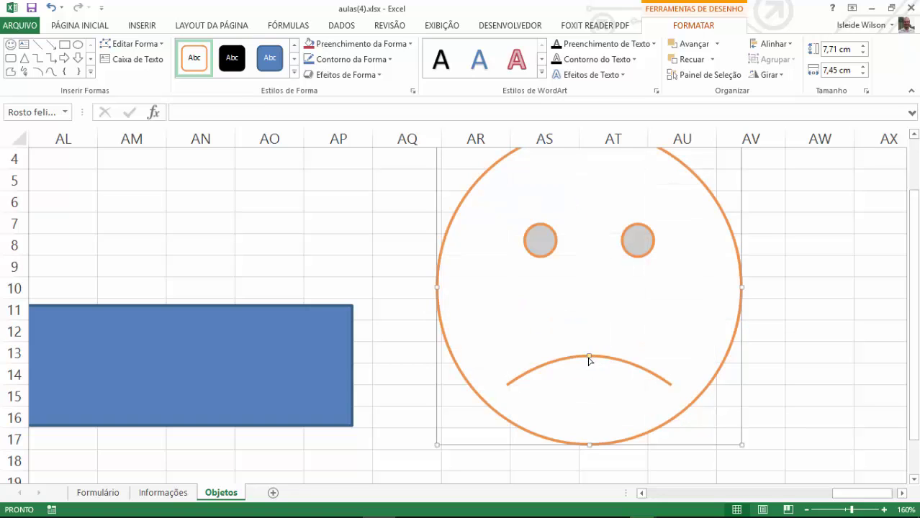
pyautogui.moveTo(589, 356)
pyautogui.mouseDown()
pyautogui.moveTo(590, 373)
pyautogui.moveTo(598, 340)
pyautogui.moveTo(539, 365)
pyautogui.mouseUp()
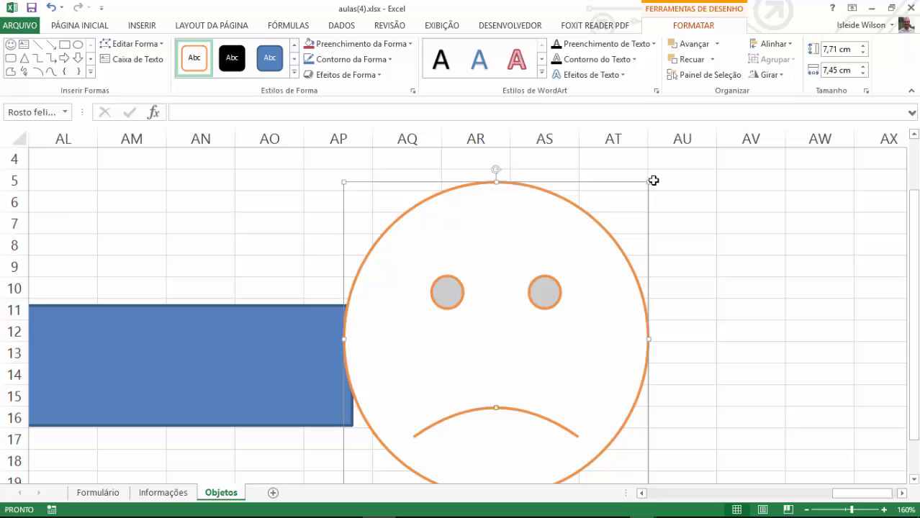
pyautogui.moveTo(646, 180); pyautogui.dragTo(566, 266)
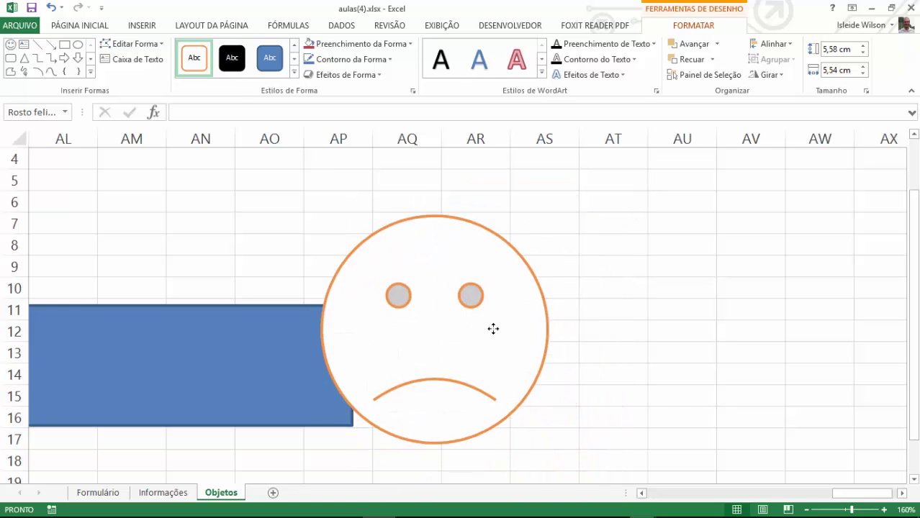
pyautogui.moveTo(524, 369); pyautogui.dragTo(492, 300)
# - Draw a heart above the blue rectangle and place a lightning bolt onto it
pyautogui.click(92, 73)
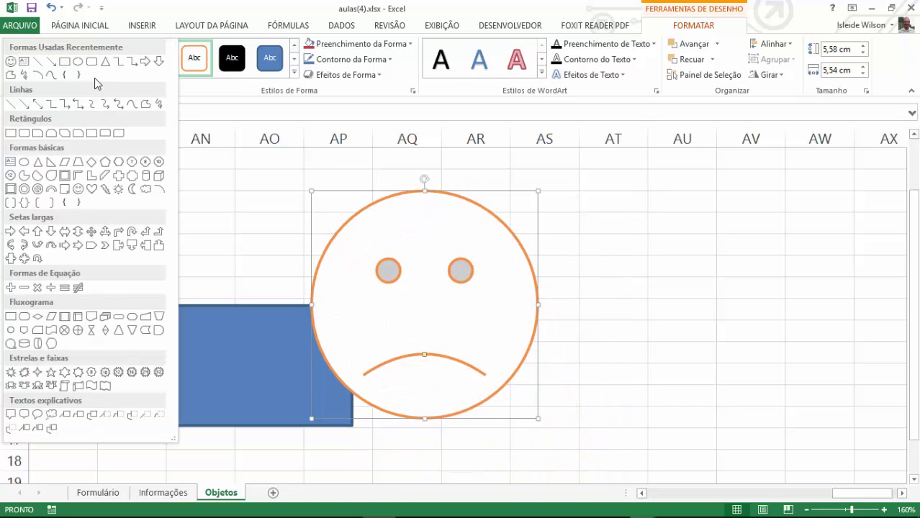
pyautogui.click(89, 186)
pyautogui.moveTo(550, 166); pyautogui.dragTo(712, 303)
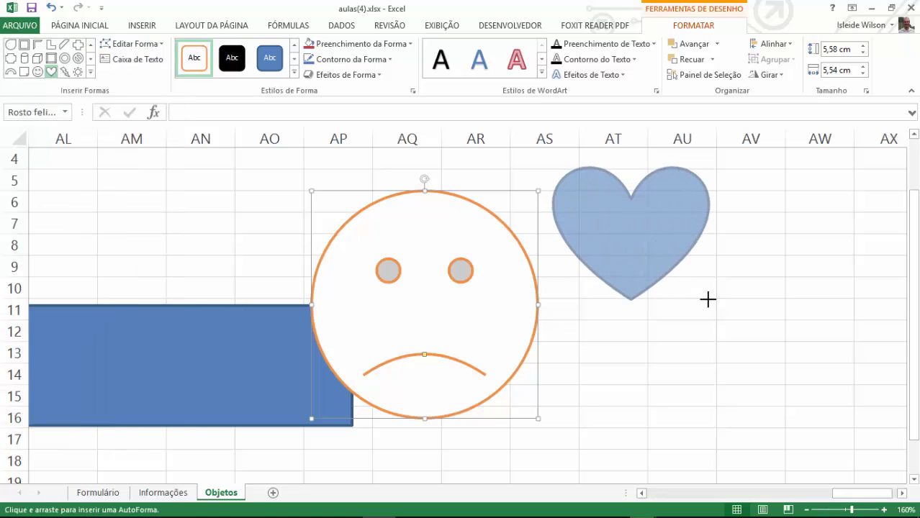
pyautogui.moveTo(230, 214); pyautogui.dragTo(164, 235)
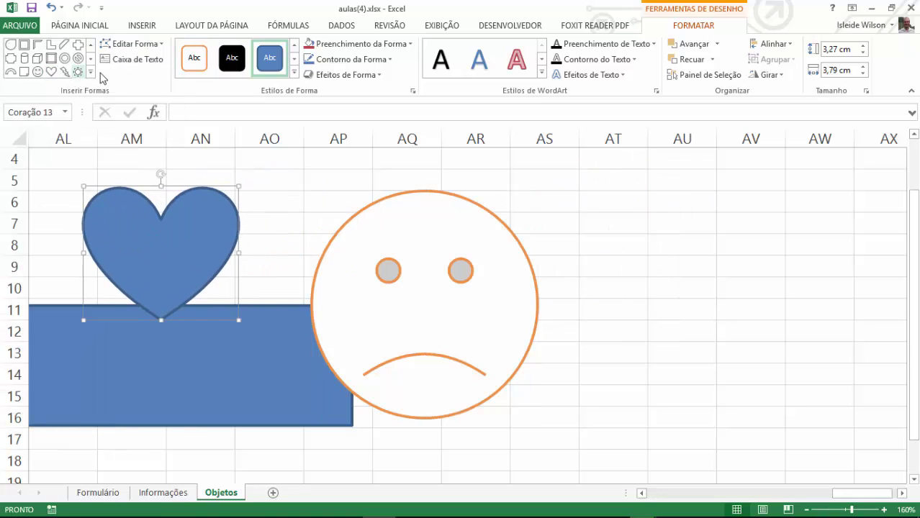
pyautogui.click(91, 73)
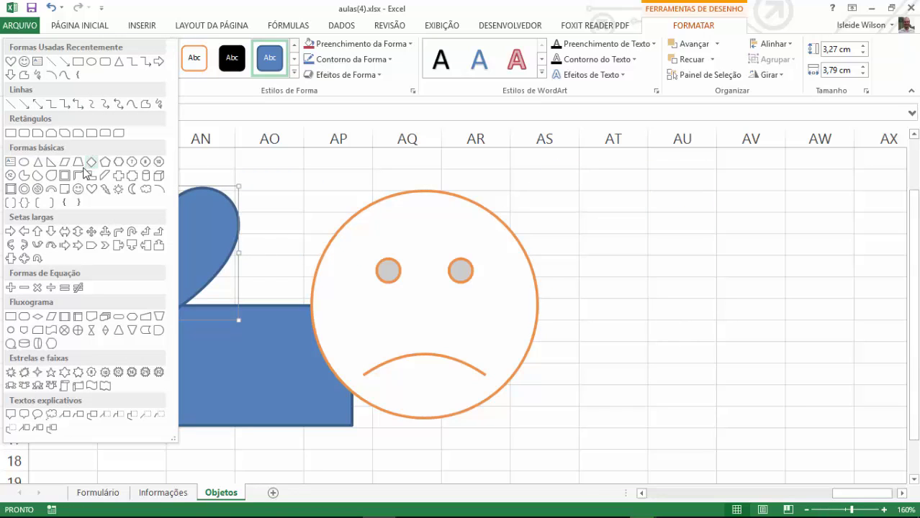
pyautogui.click(103, 192)
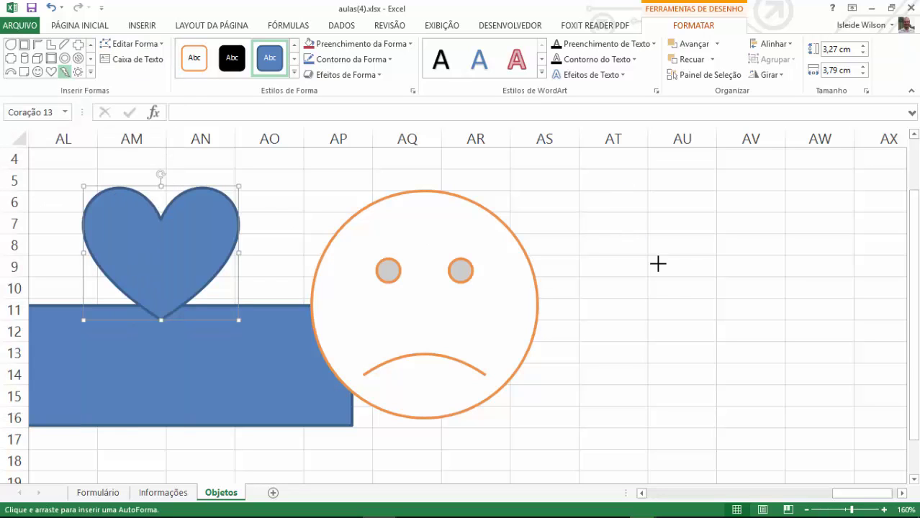
pyautogui.moveTo(618, 184); pyautogui.dragTo(769, 346)
pyautogui.moveTo(661, 260); pyautogui.dragTo(58, 281)
# - Draw a down arrow right of the smiley with a lower, wider arrowhead
pyautogui.click(90, 72)
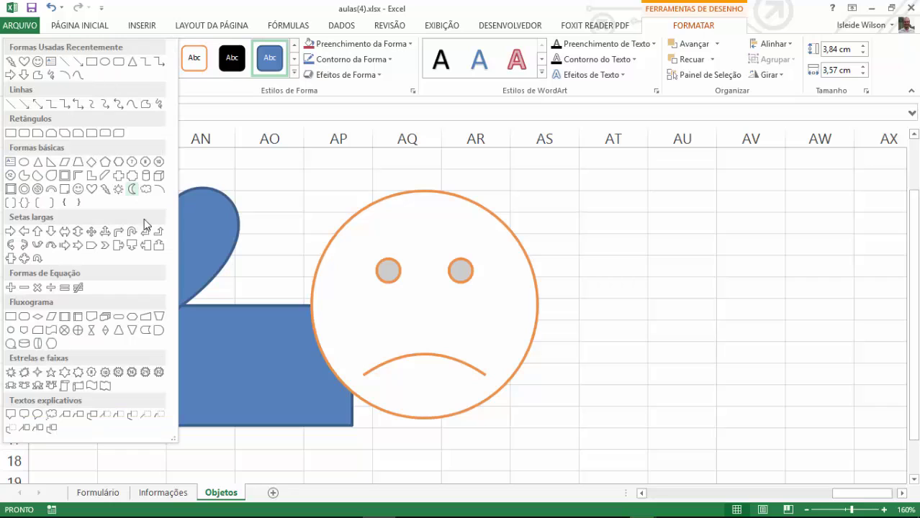
pyautogui.click(24, 75)
pyautogui.moveTo(692, 172); pyautogui.dragTo(557, 323)
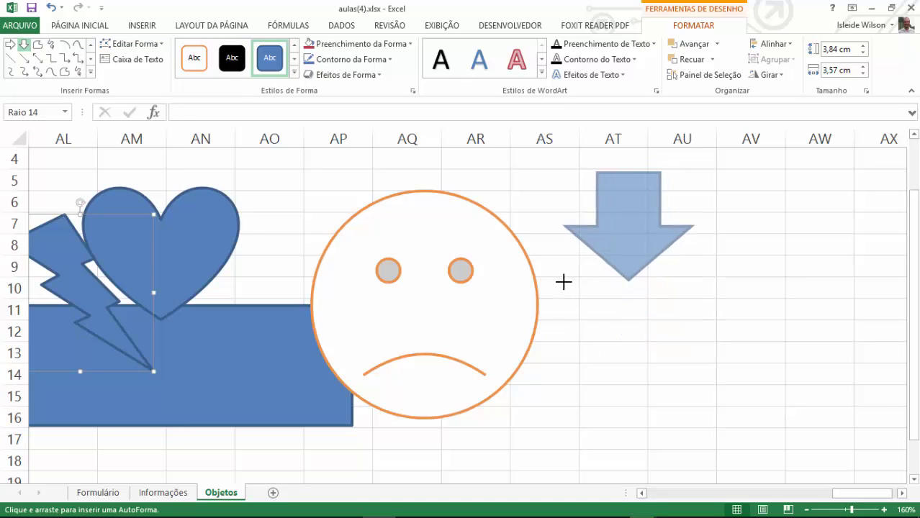
pyautogui.click(567, 345)
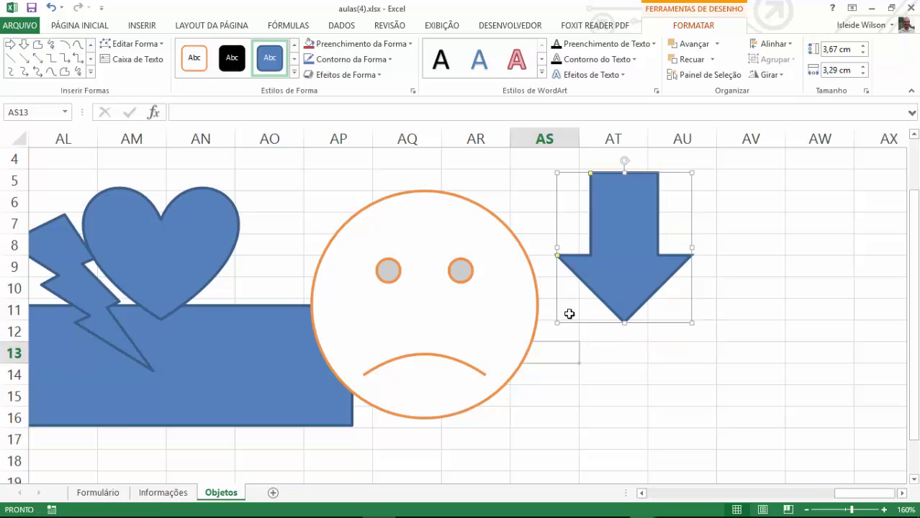
pyautogui.click(558, 257)
pyautogui.moveTo(557, 257); pyautogui.dragTo(589, 284)
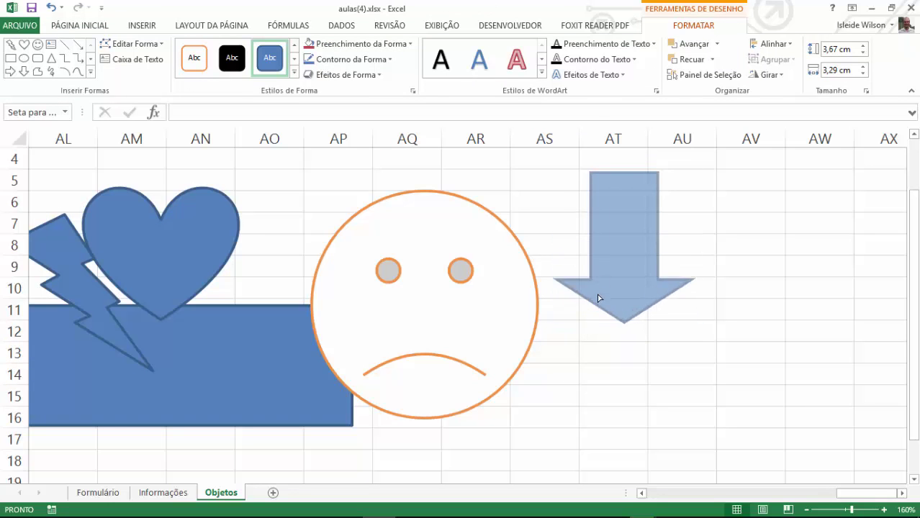
pyautogui.moveTo(589, 285); pyautogui.dragTo(597, 260)
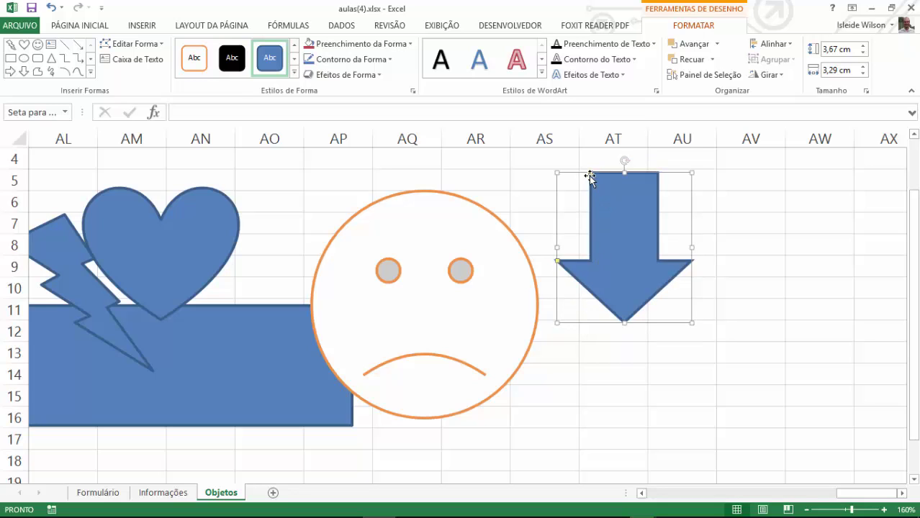
# - Narrow the arrow's shaft, size it to 5,34 × 2,91 cm, and shift smiley and arrow left
pyautogui.moveTo(590, 173); pyautogui.dragTo(615, 174)
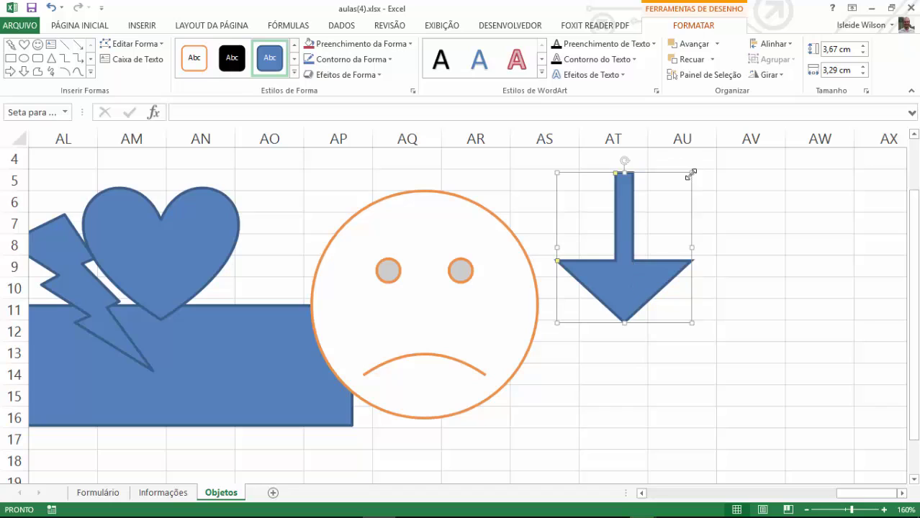
pyautogui.moveTo(691, 174); pyautogui.dragTo(677, 199)
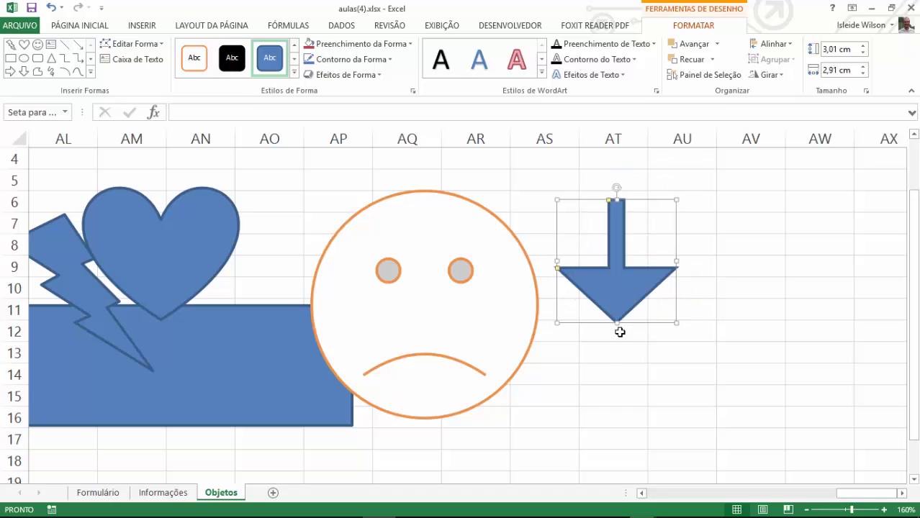
pyautogui.moveTo(617, 324)
pyautogui.mouseDown()
pyautogui.moveTo(617, 417)
pyautogui.moveTo(578, 388)
pyautogui.mouseUp()
pyautogui.moveTo(469, 298); pyautogui.dragTo(363, 288)
pyautogui.moveTo(583, 370); pyautogui.dragTo(463, 372)
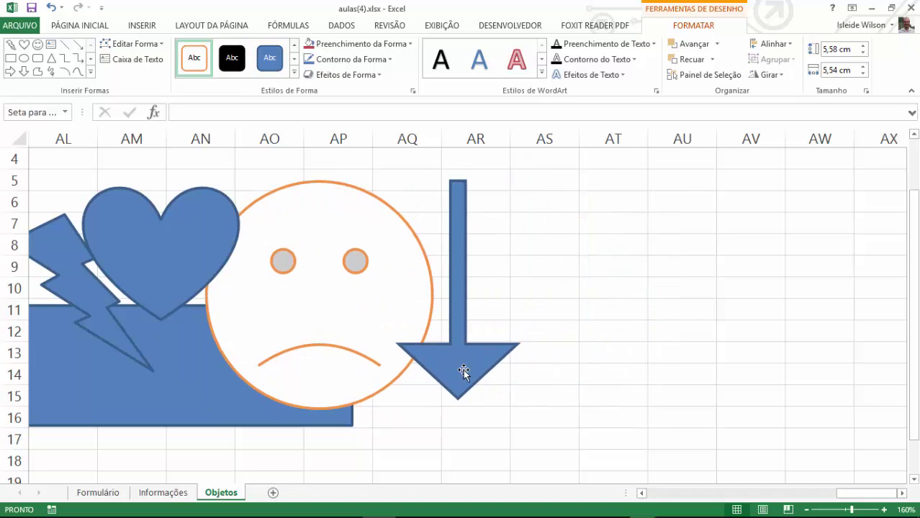
pyautogui.click(902, 493)
# - Insert a SmartArt diagram using the Hierarquia layout from the hierarchy category
pyautogui.click(153, 281)
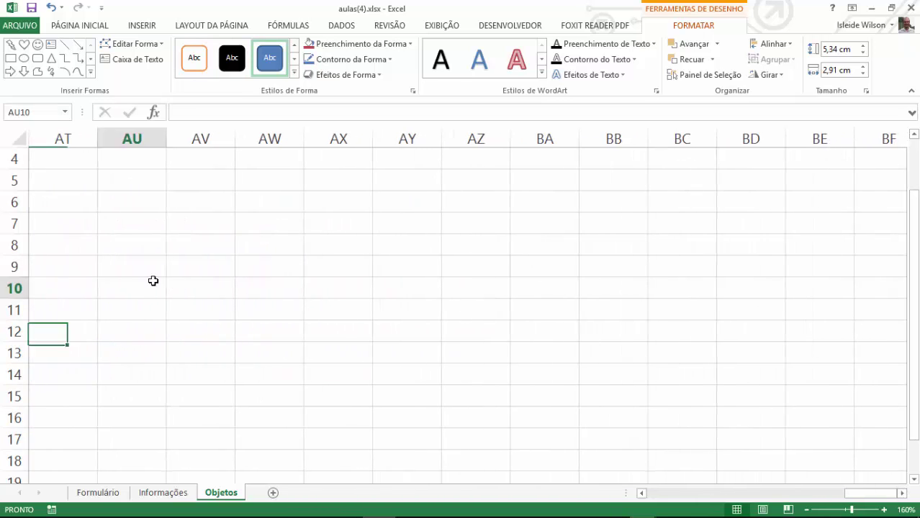
pyautogui.click(130, 25)
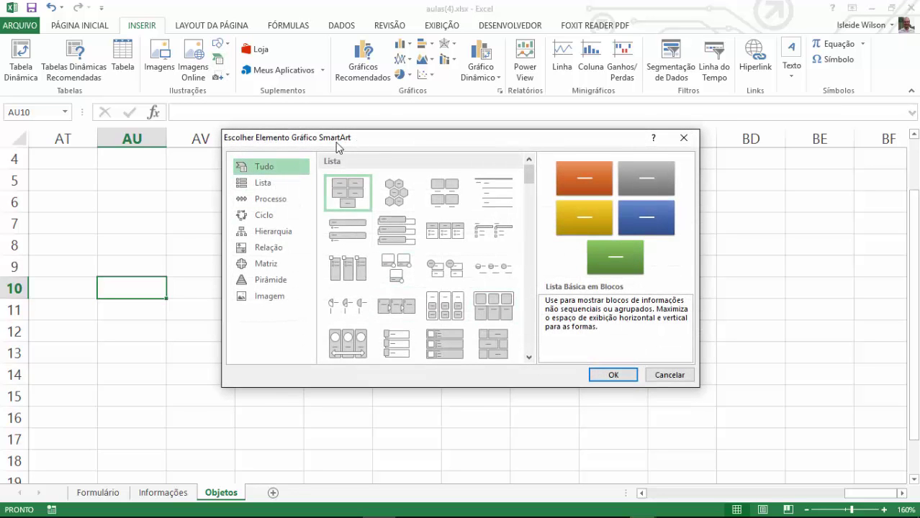
pyautogui.moveTo(336, 144); pyautogui.dragTo(343, 78)
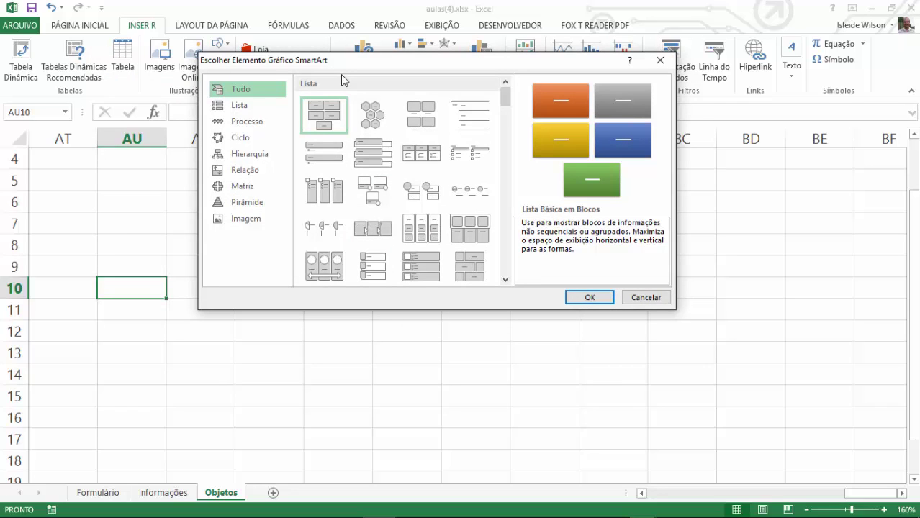
pyautogui.click(263, 159)
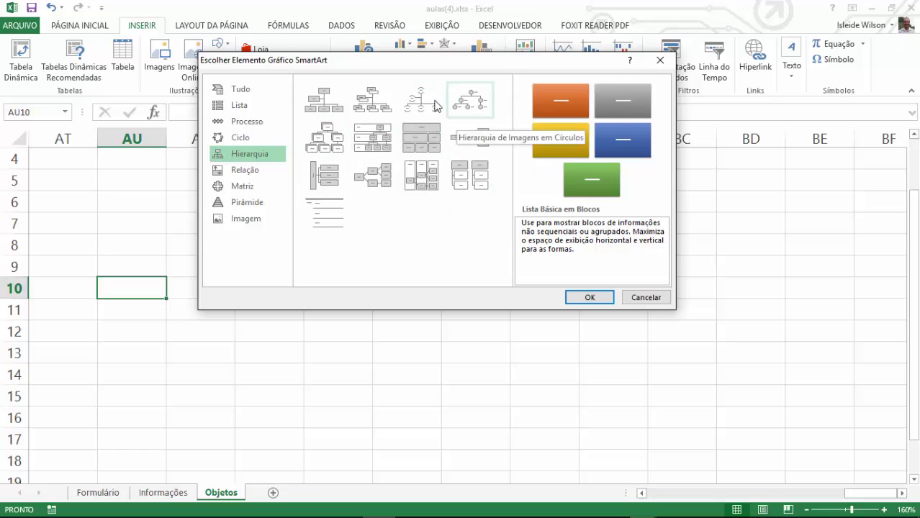
pyautogui.click(322, 134)
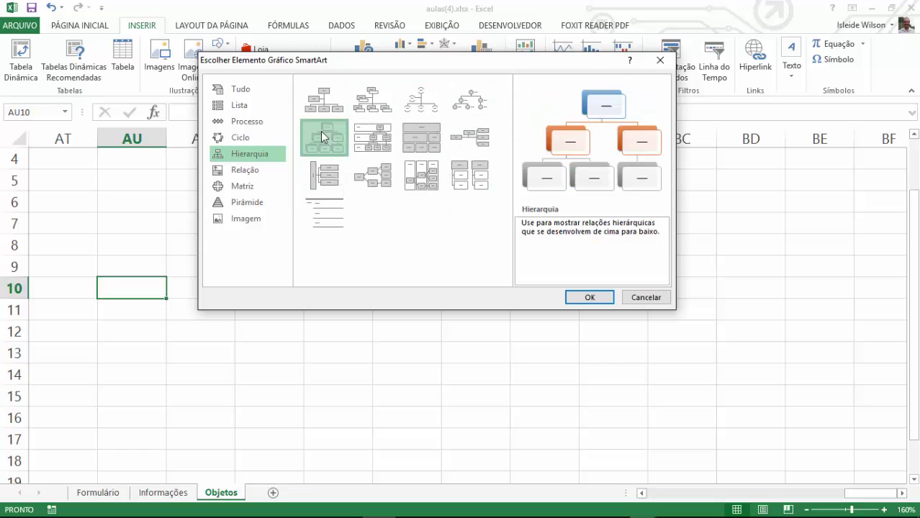
pyautogui.click(590, 298)
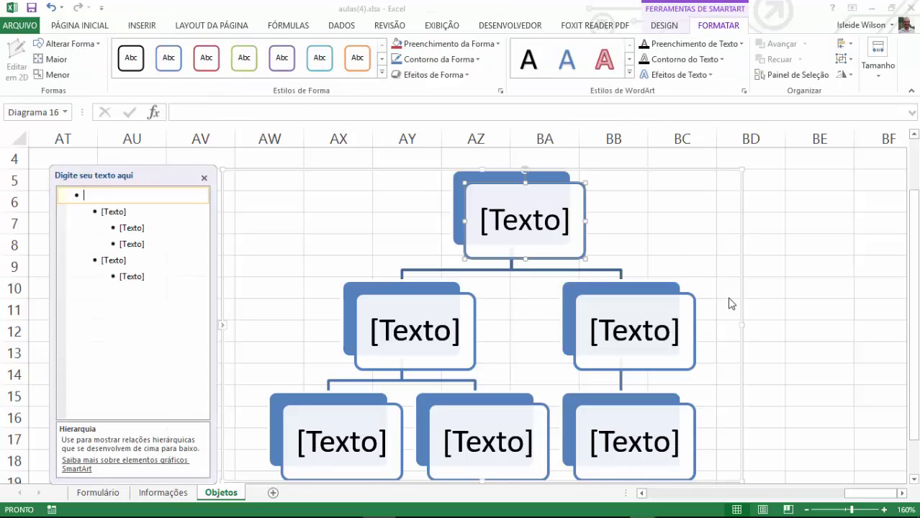
# - Label the top box Presidente and the left box beneath it Dir.Financeiro
pyautogui.click(551, 227)
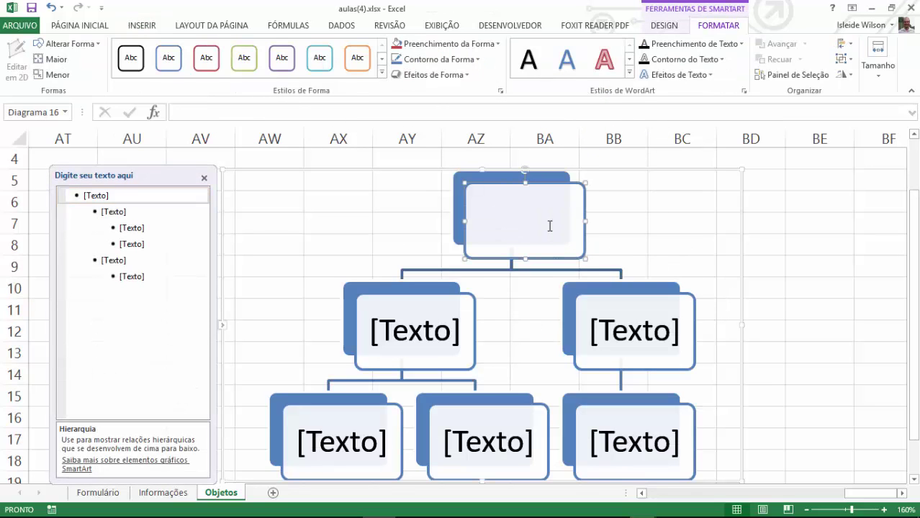
pyautogui.write('DPresiden')
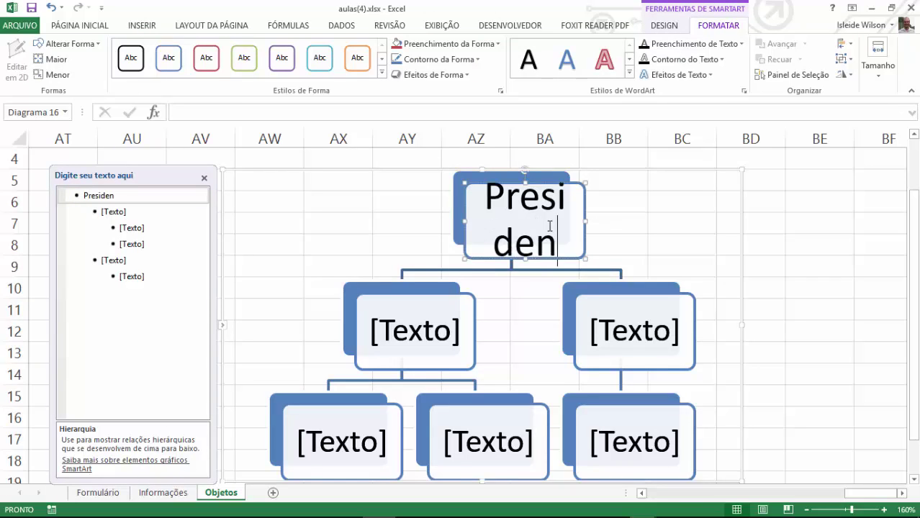
pyautogui.write('te')
pyautogui.click(430, 333)
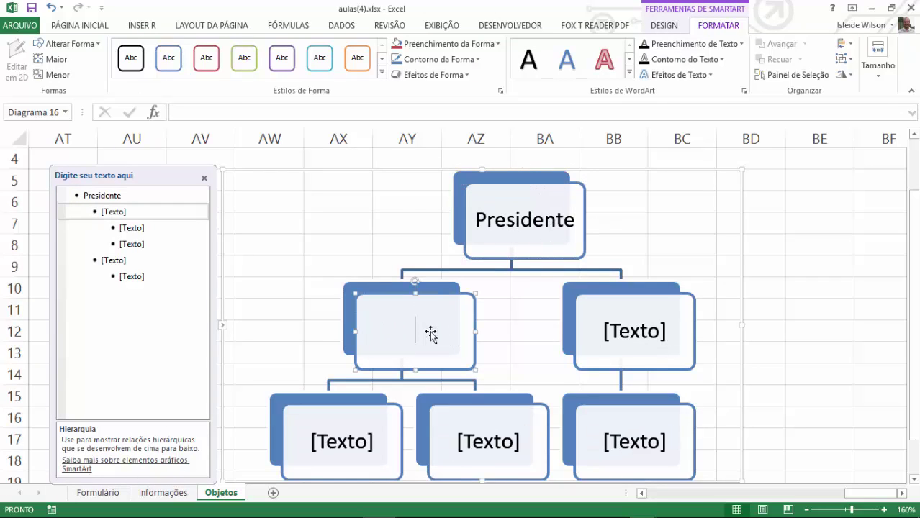
pyautogui.write('D')
pyautogui.write('ir.Fe')
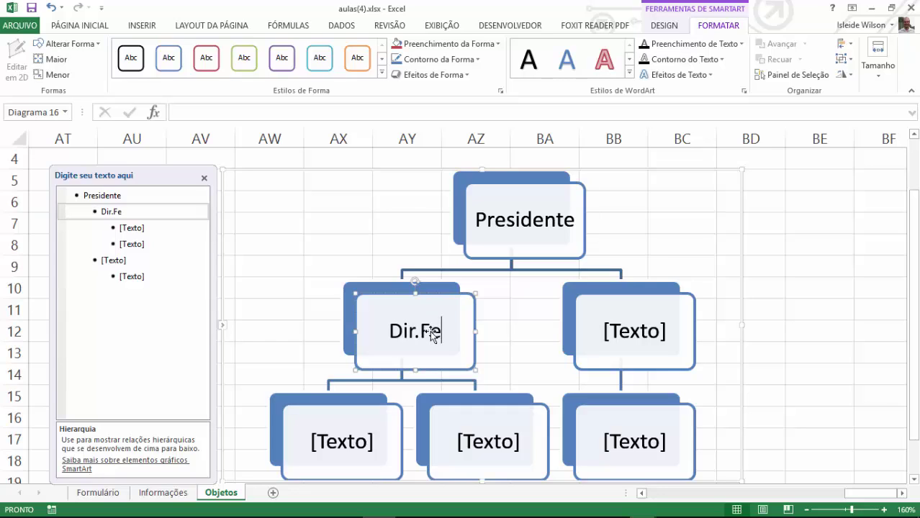
pyautogui.press('BackSpace')
pyautogui.write('inanceiro')
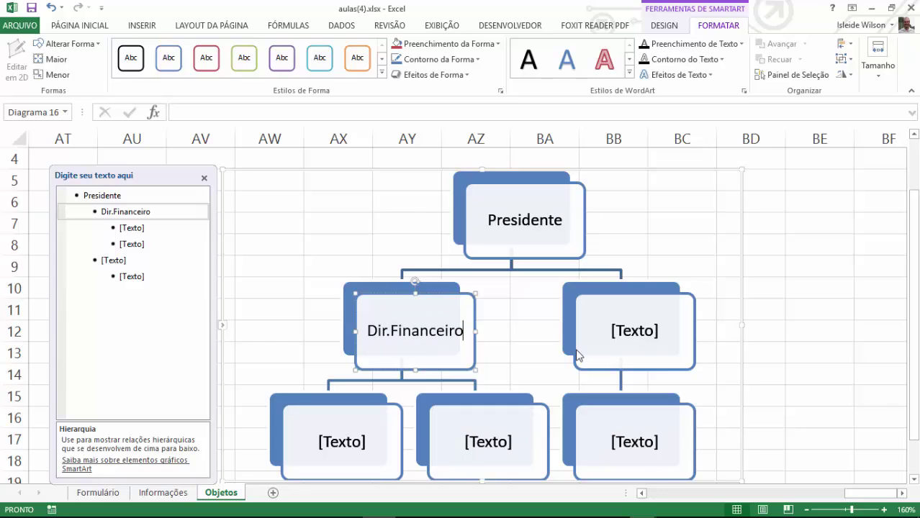
# - Label the right second-level box Dir.Comercial, then select the Presidente box
pyautogui.click(618, 324)
pyautogui.write('D')
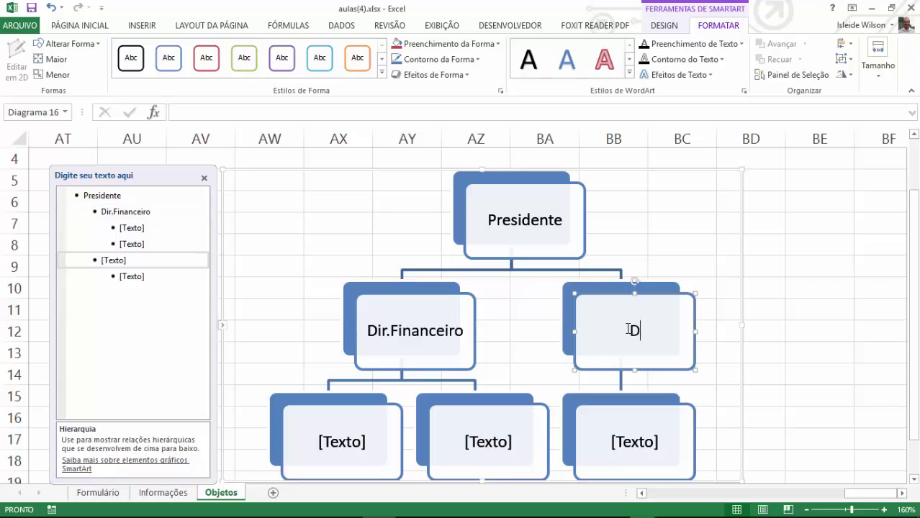
pyautogui.write('r.C')
pyautogui.press('BackSpace')
pyautogui.press('BackSpace')
pyautogui.press('BackSpace')
pyautogui.write('ir.Comercial')
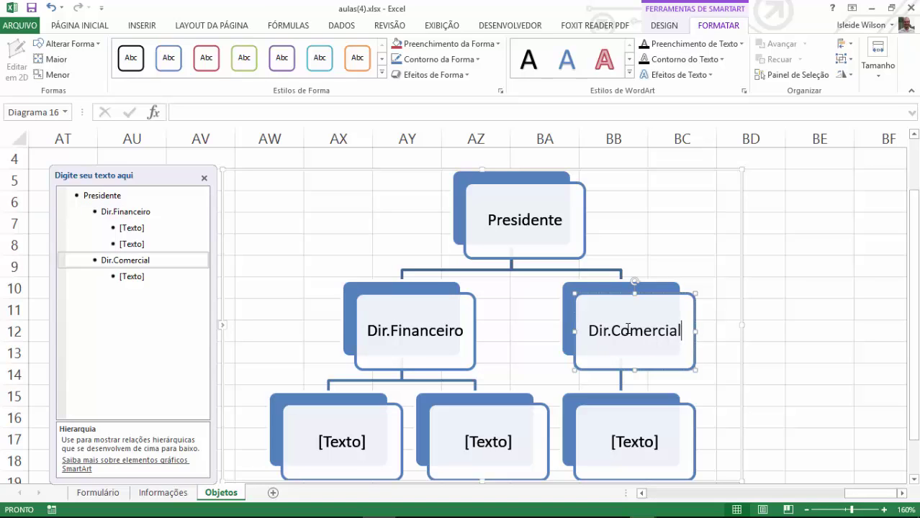
pyautogui.click(746, 270)
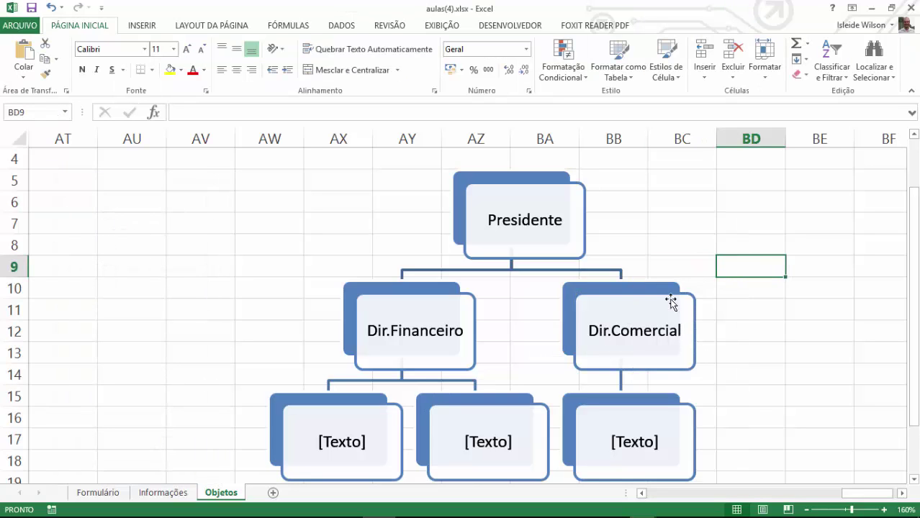
pyautogui.click(645, 283)
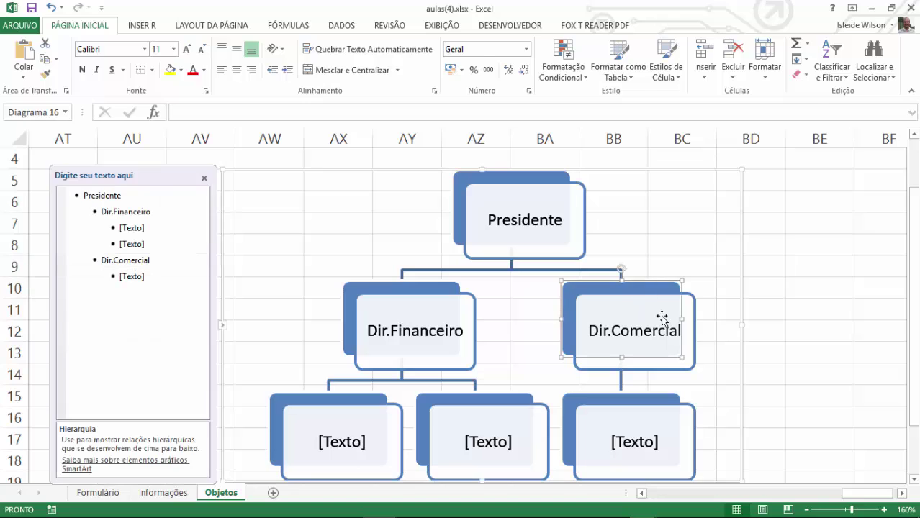
pyautogui.click(556, 257)
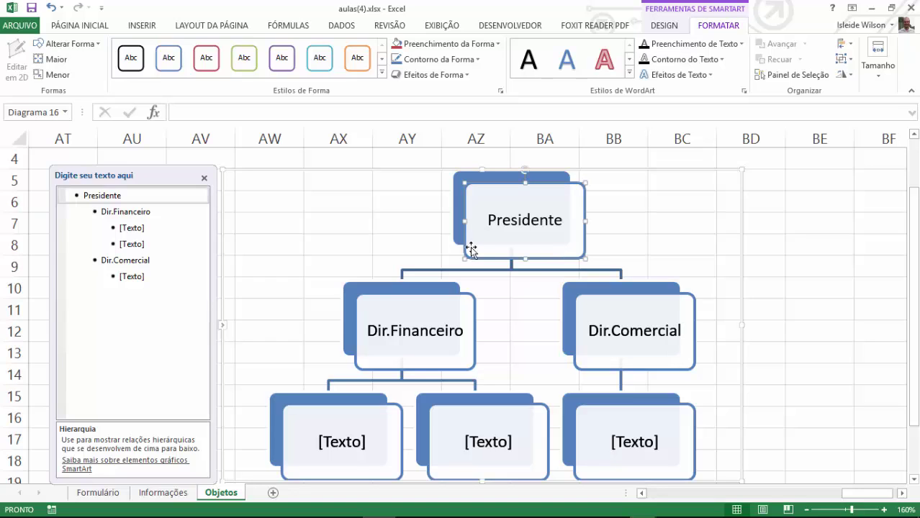
# - Add a Dir.Mkt box under Presidente beside Dir.Comercial
pyautogui.rightClick(508, 257)
pyautogui.moveTo(565, 386)
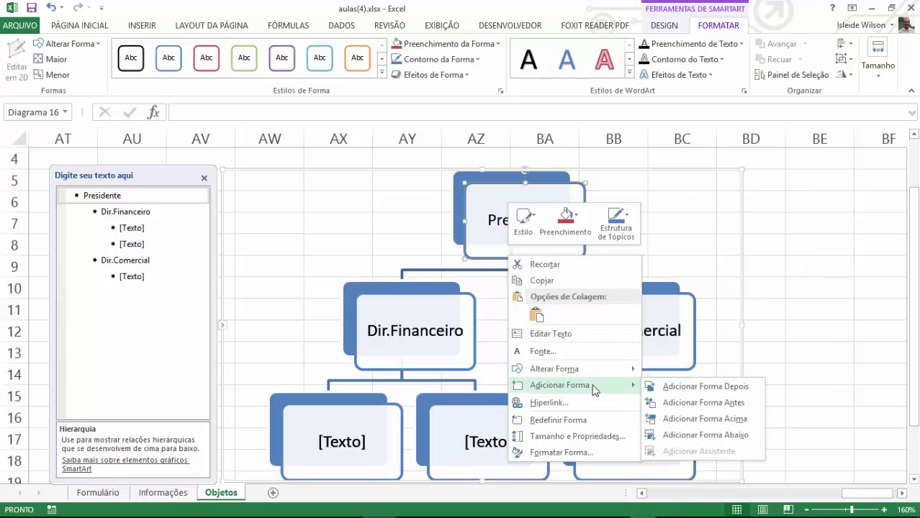
pyautogui.click(705, 435)
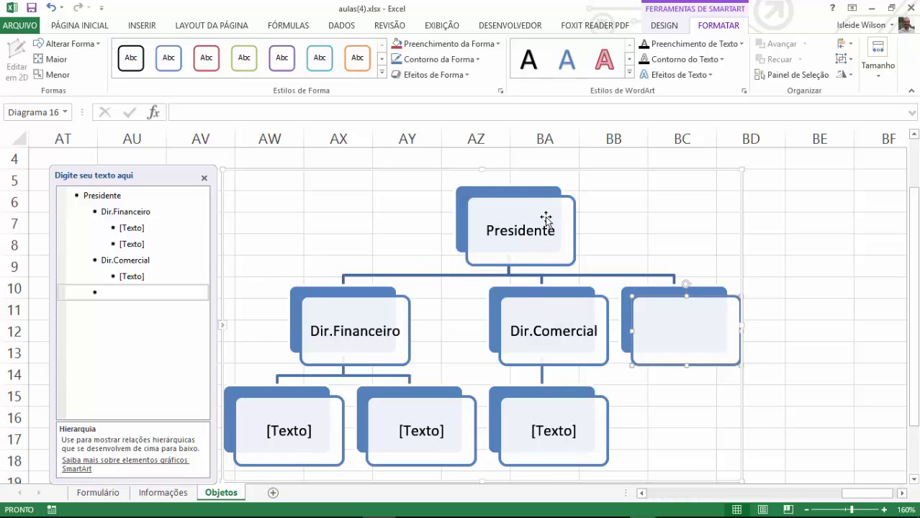
pyautogui.write('Dr.')
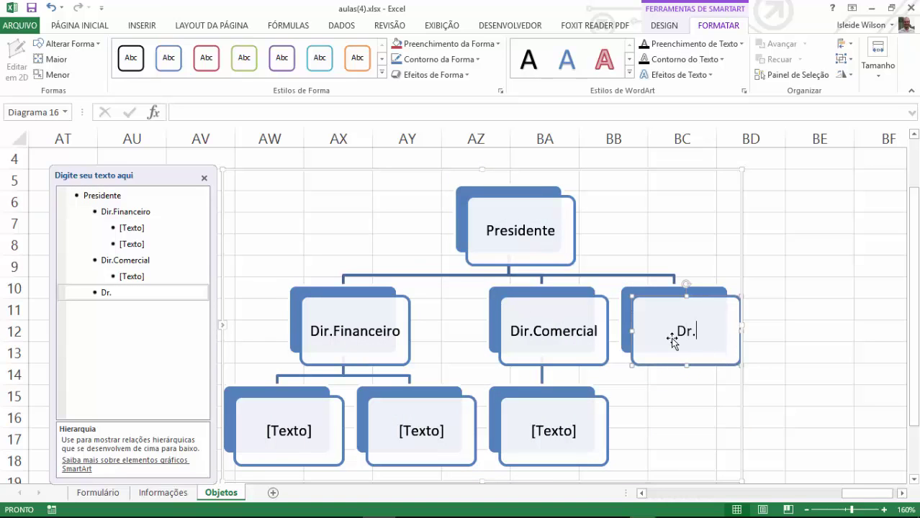
pyautogui.write('r.')
pyautogui.write('Mkt')
pyautogui.click(773, 291)
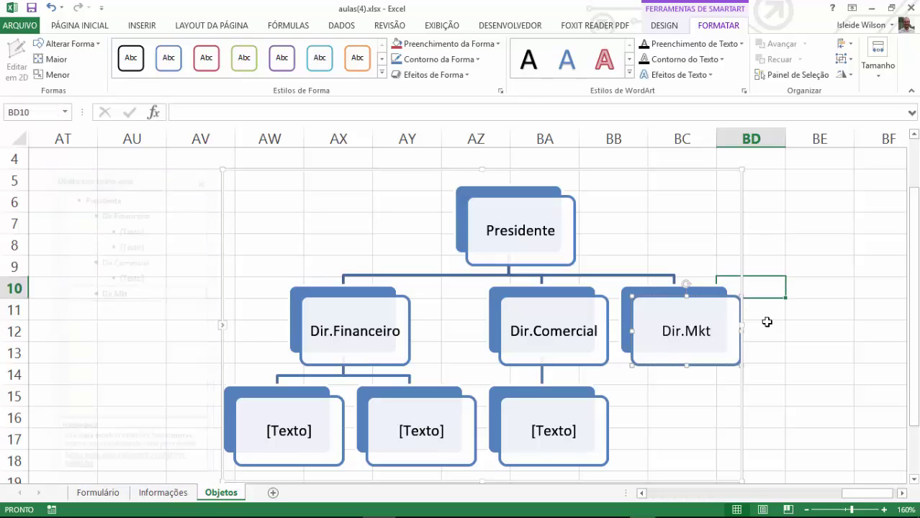
pyautogui.click(709, 366)
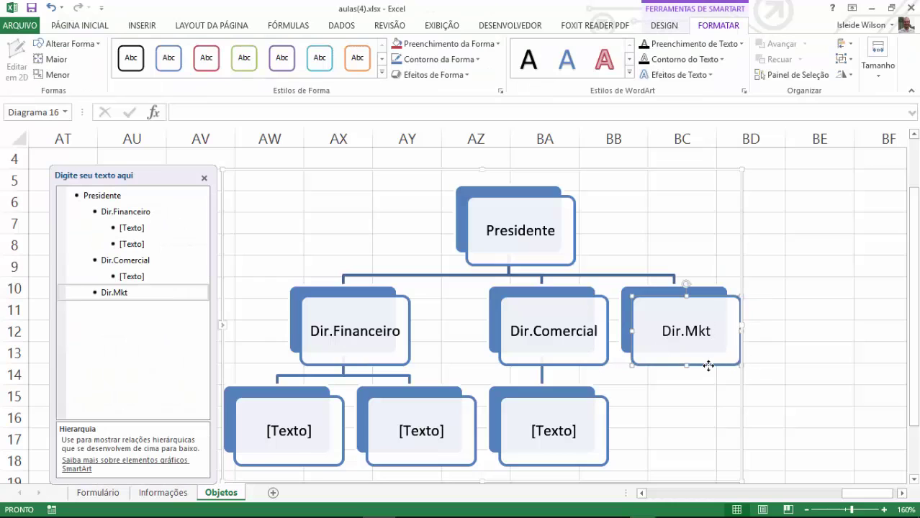
# - Add a subordinate box labelled ass 1 beneath Dir.Mkt
pyautogui.rightClick(708, 365)
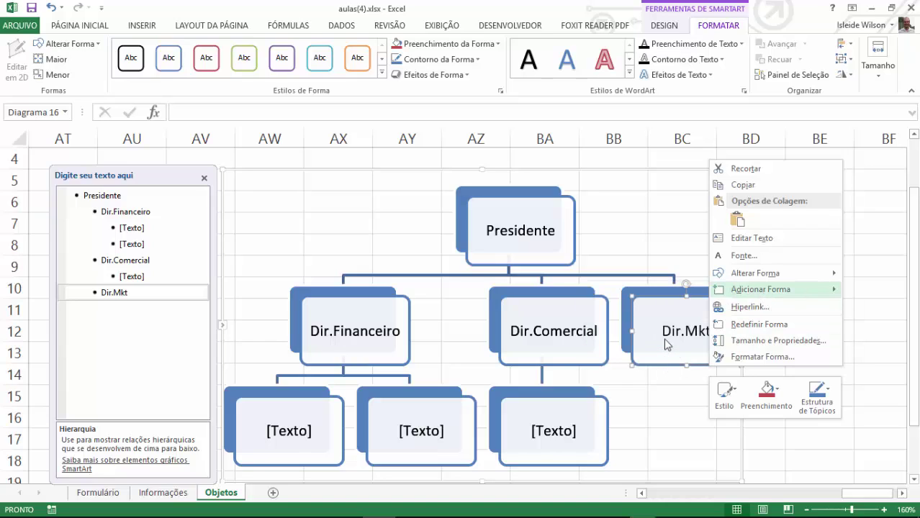
pyautogui.press('Right')
pyautogui.press('Down')
pyautogui.press('Down')
pyautogui.press('Down')
pyautogui.press('Return')
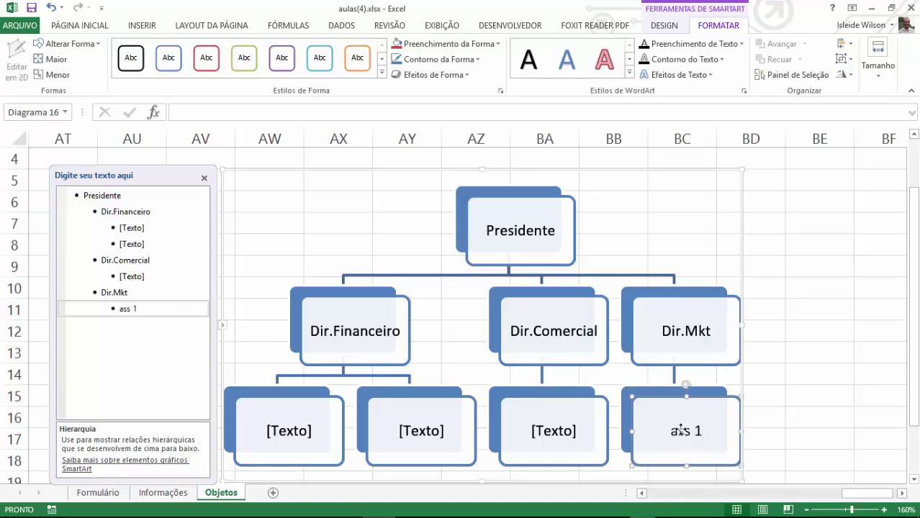
pyautogui.click(762, 406)
pyautogui.click(720, 395)
# - Add a blank box after ass 1 under Dir.Mkt
pyautogui.rightClick(696, 401)
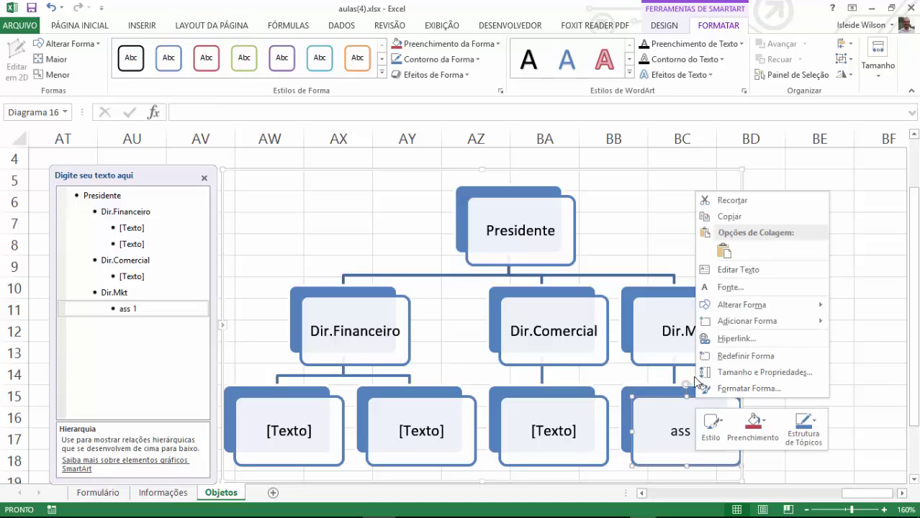
pyautogui.press('Escape')
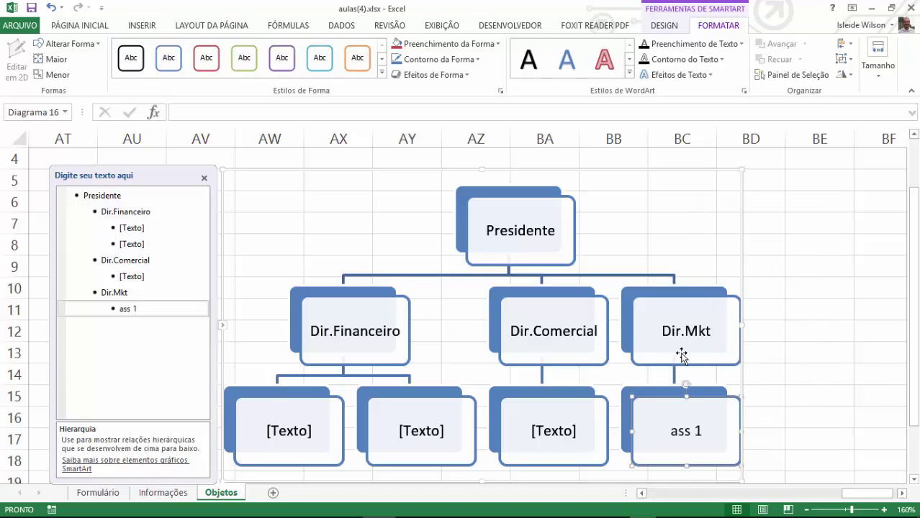
pyautogui.rightClick(713, 397)
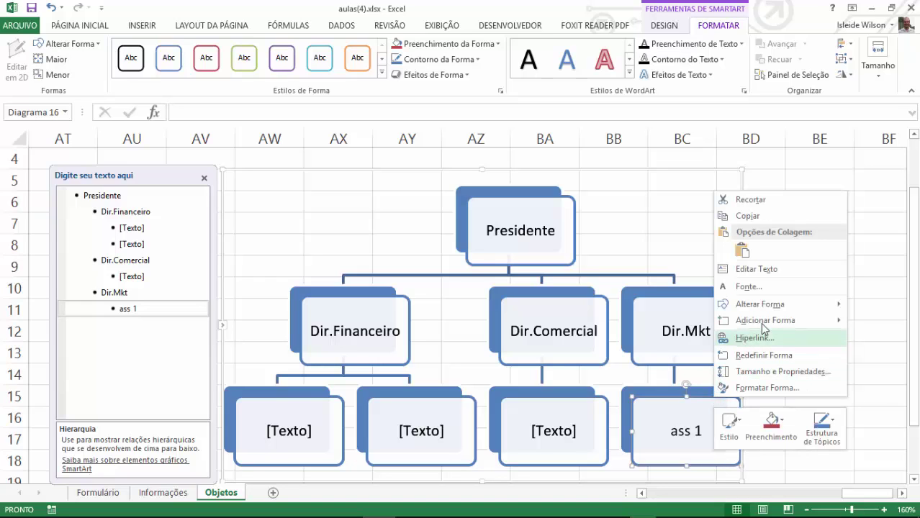
pyautogui.moveTo(763, 321)
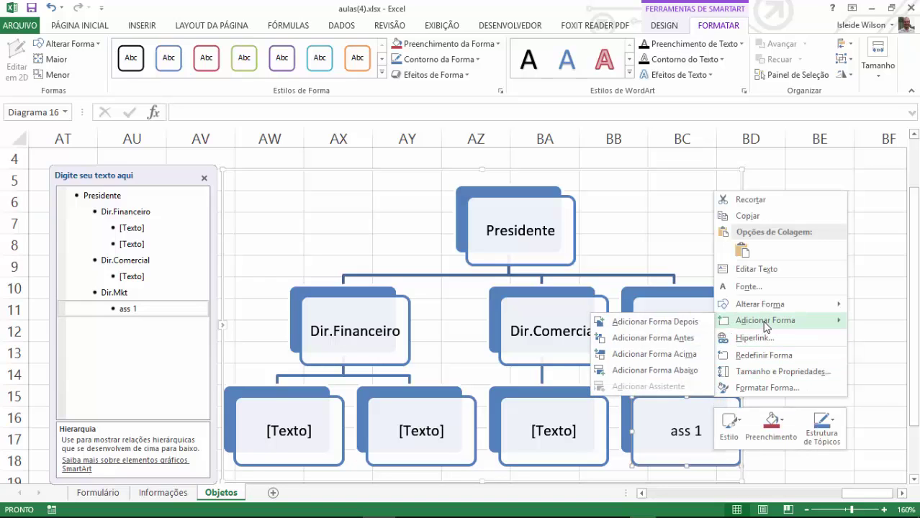
pyautogui.click(682, 324)
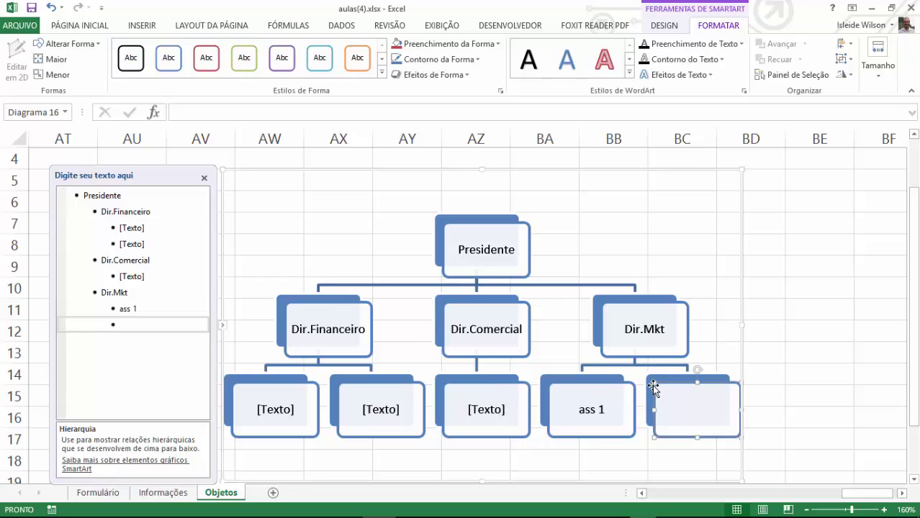
# - Add two subordinate boxes below the [Texto] box under Dir.Comercial
pyautogui.rightClick(519, 430)
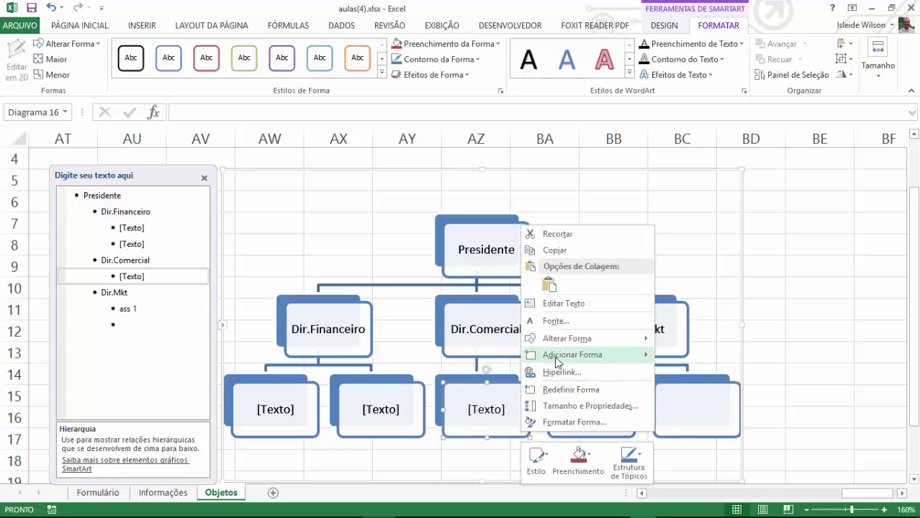
pyautogui.moveTo(558, 355)
pyautogui.click(745, 404)
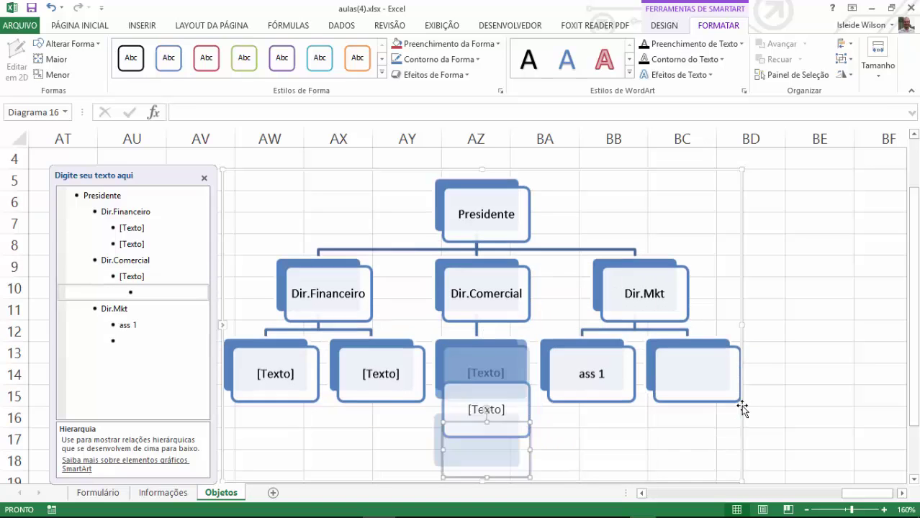
pyautogui.scroll(-2, 561, 418)
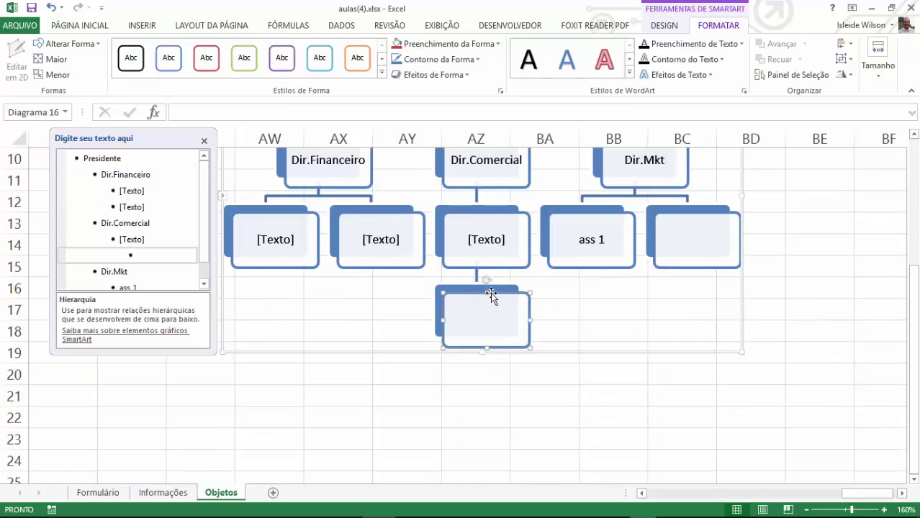
pyautogui.click(507, 263)
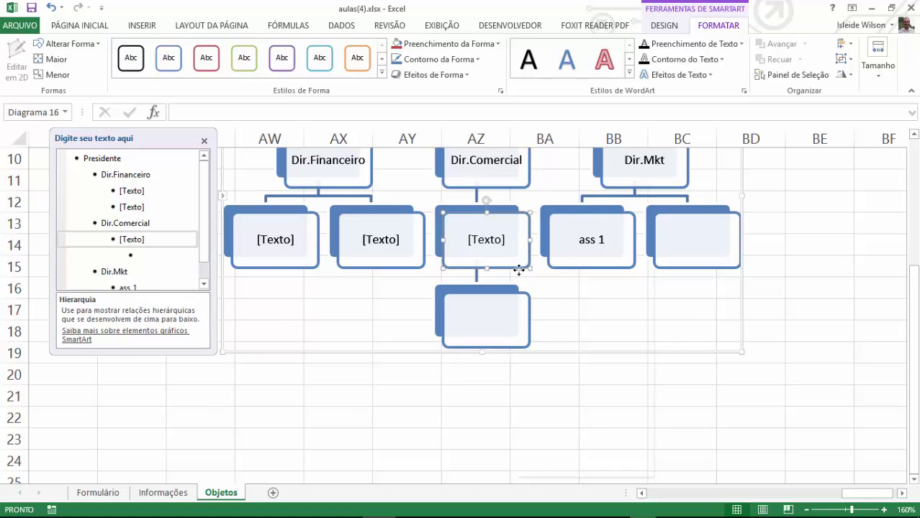
pyautogui.rightClick(518, 270)
pyautogui.moveTo(585, 401)
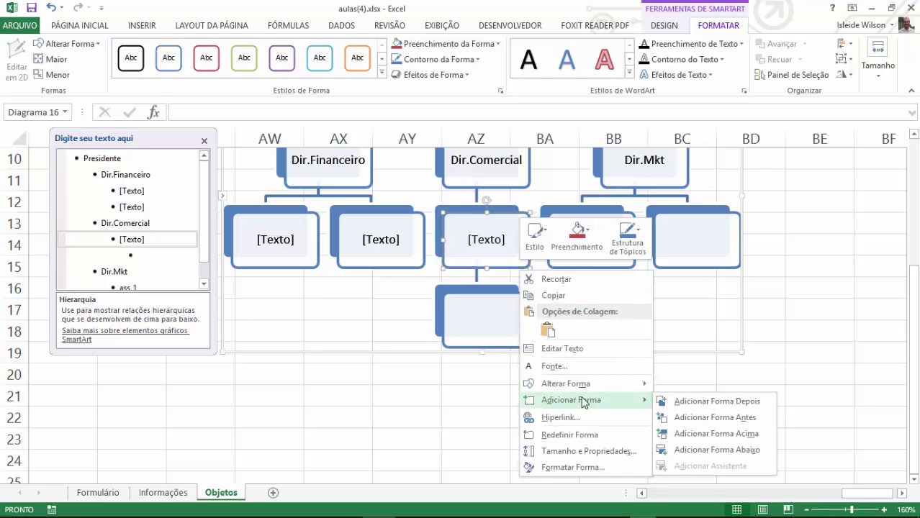
pyautogui.click(717, 450)
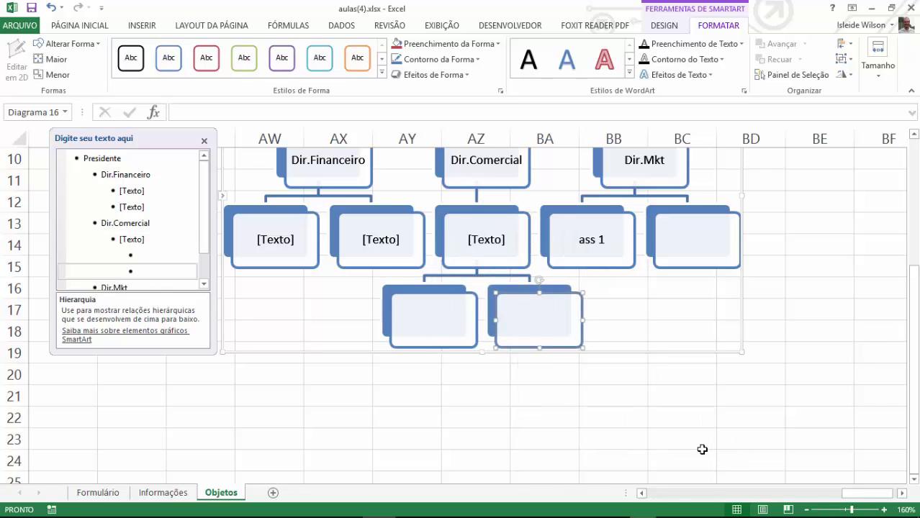
# - Add one more empty box beneath the new right subordinate box
pyautogui.rightClick(571, 344)
pyautogui.moveTo(616, 267)
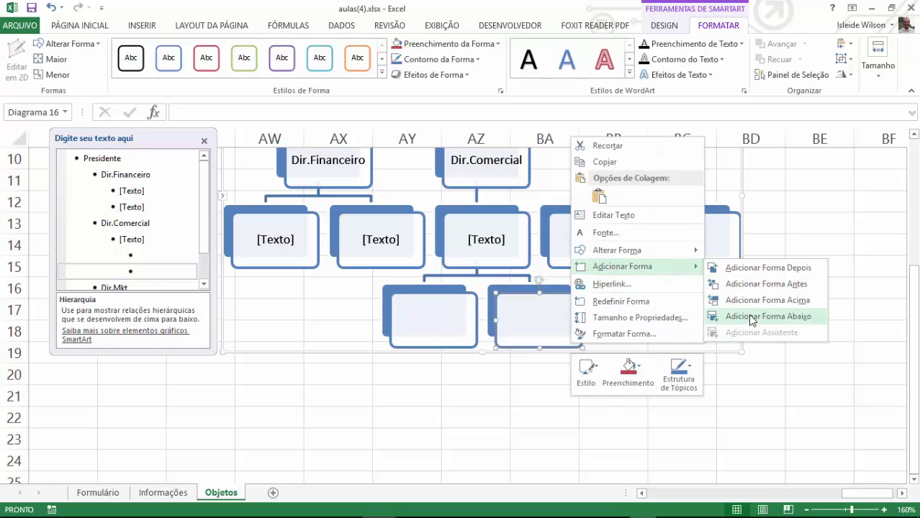
pyautogui.click(752, 316)
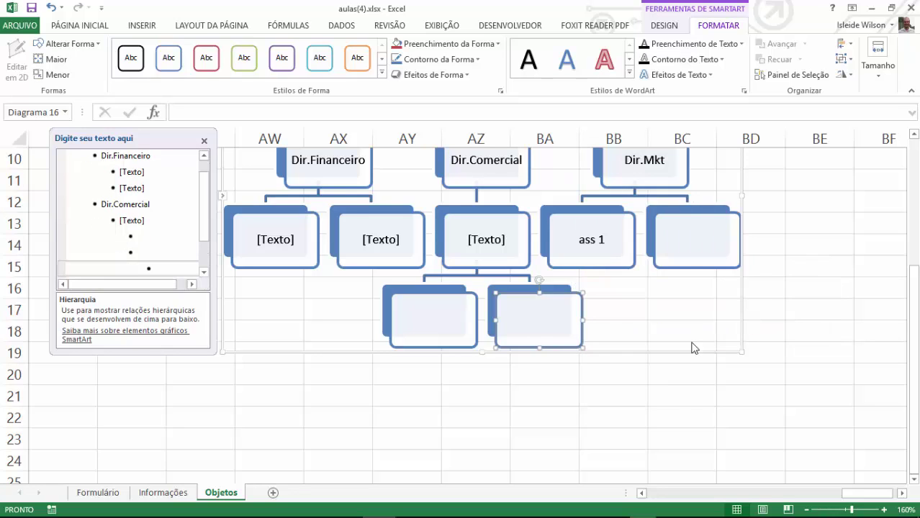
pyautogui.scroll(1, 620, 346)
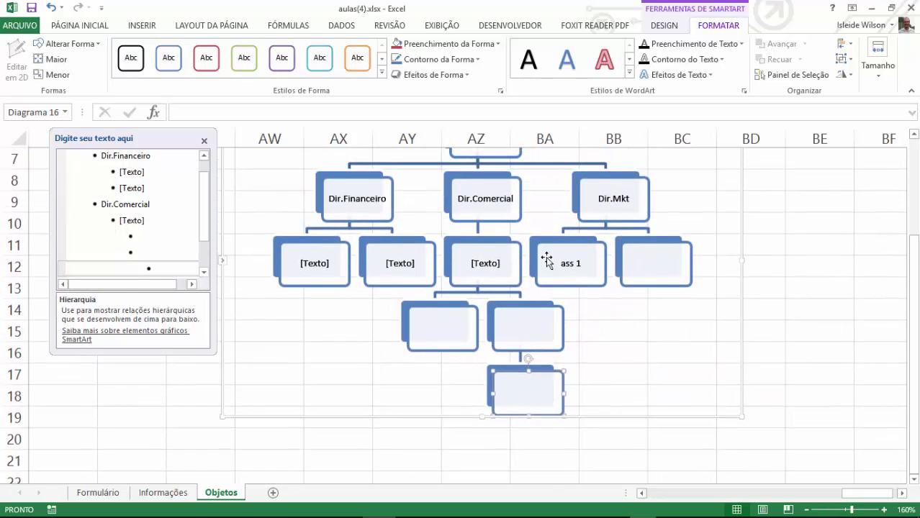
pyautogui.scroll(1, 551, 262)
pyautogui.scroll(-1, 569, 237)
pyautogui.scroll(2, 489, 301)
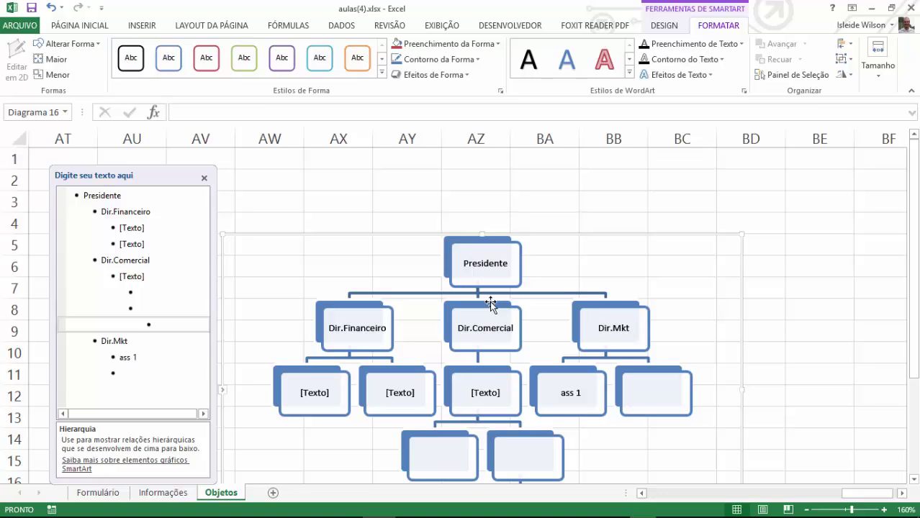
pyautogui.scroll(-1, 528, 274)
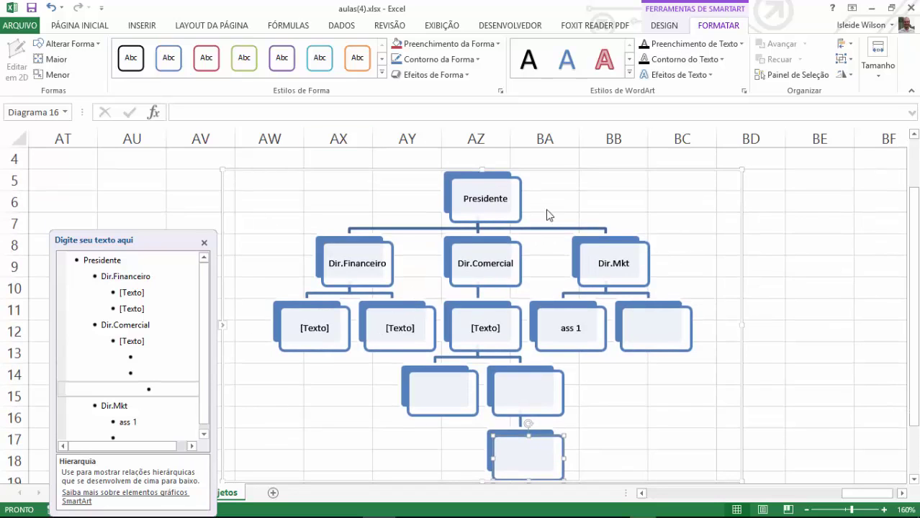
# - Recolour the org chart with a Colorido multicolour scheme
pyautogui.click(674, 30)
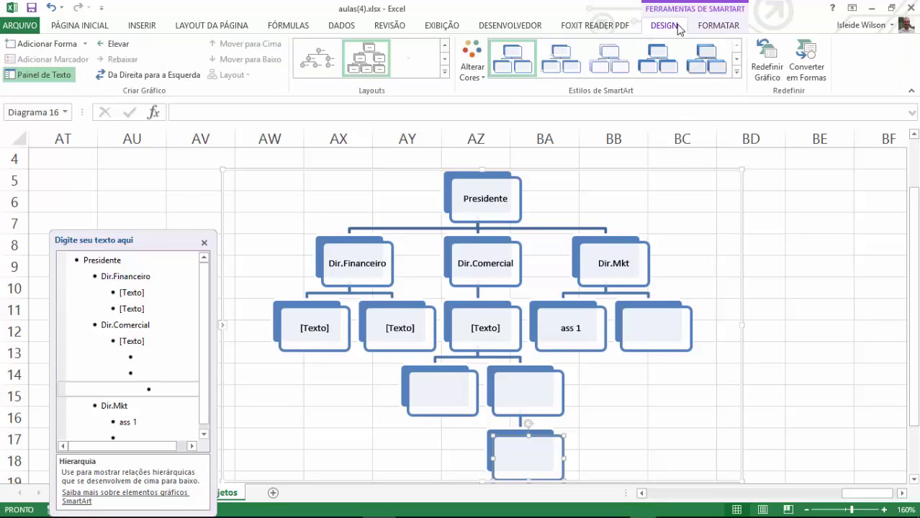
pyautogui.click(470, 72)
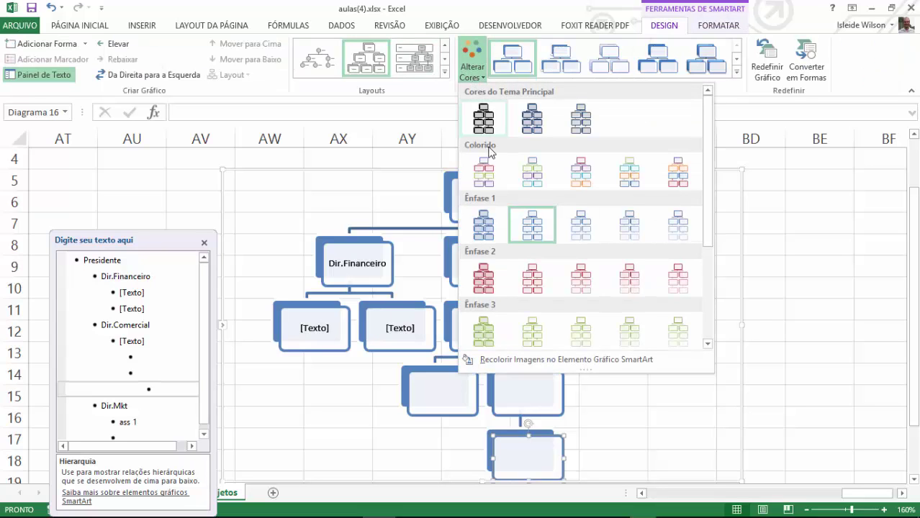
pyautogui.click(677, 24)
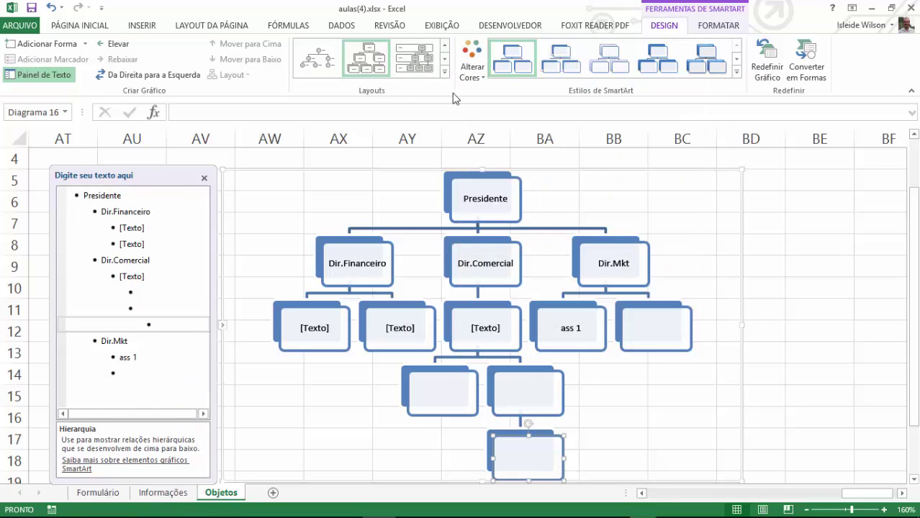
pyautogui.click(472, 67)
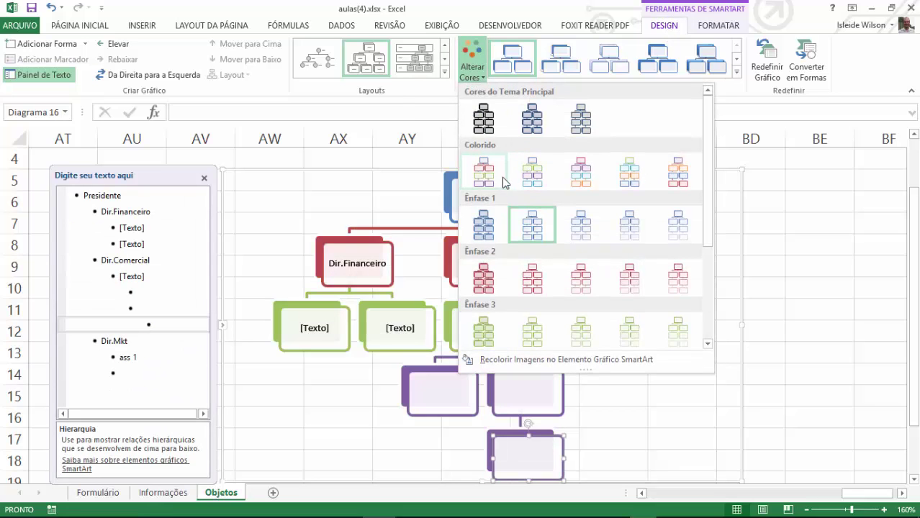
pyautogui.click(684, 172)
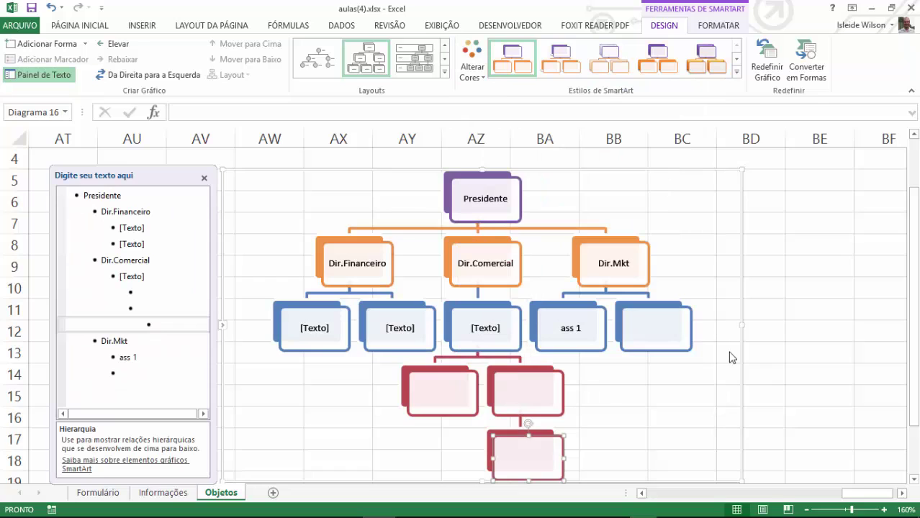
# - Move the org chart toward the sheet's top-left and expand the SmartArt styles gallery
pyautogui.click(737, 75)
pyautogui.click(681, 288)
pyautogui.moveTo(588, 171); pyautogui.dragTo(348, 166)
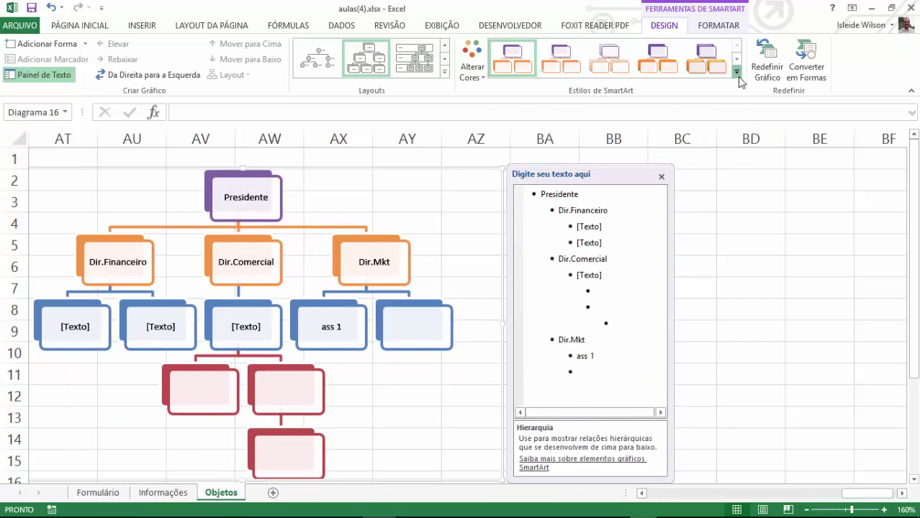
pyautogui.click(737, 75)
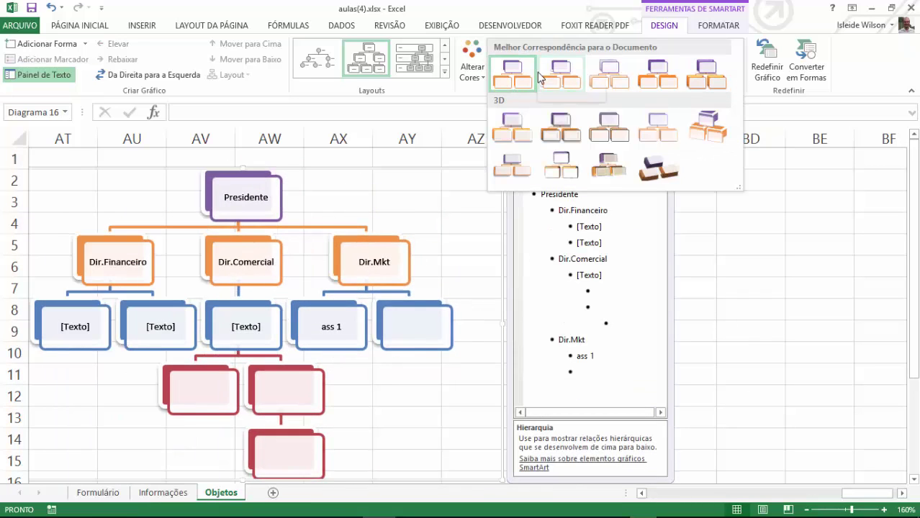
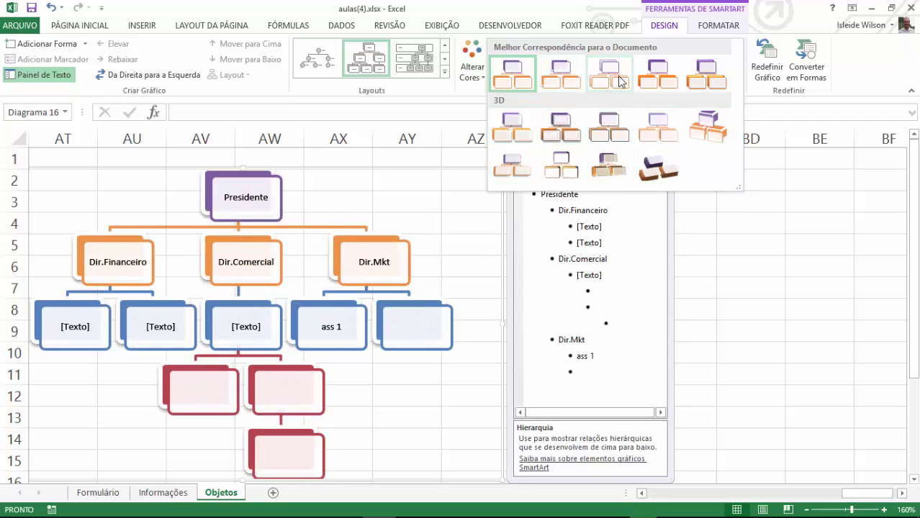
# - Give the org chart the second Melhor Correspondência style and expand the full Layouts gallery
pyautogui.click(573, 75)
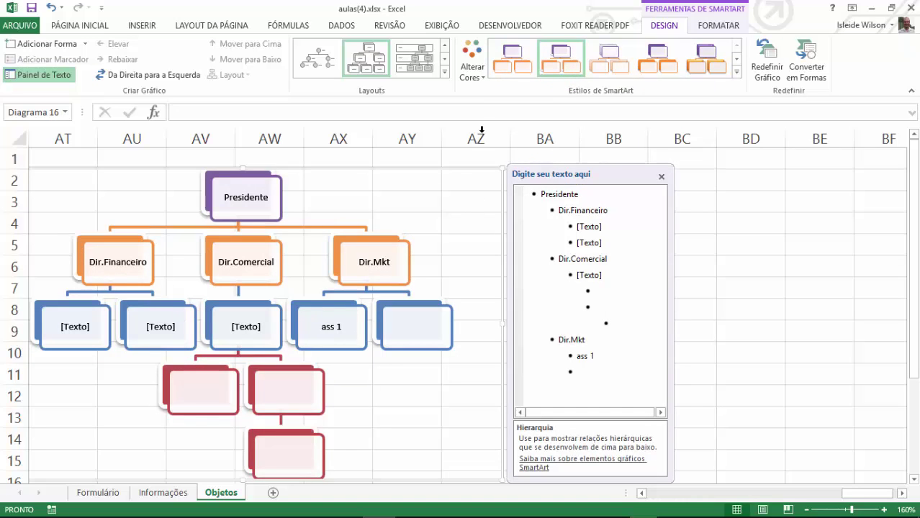
pyautogui.click(445, 72)
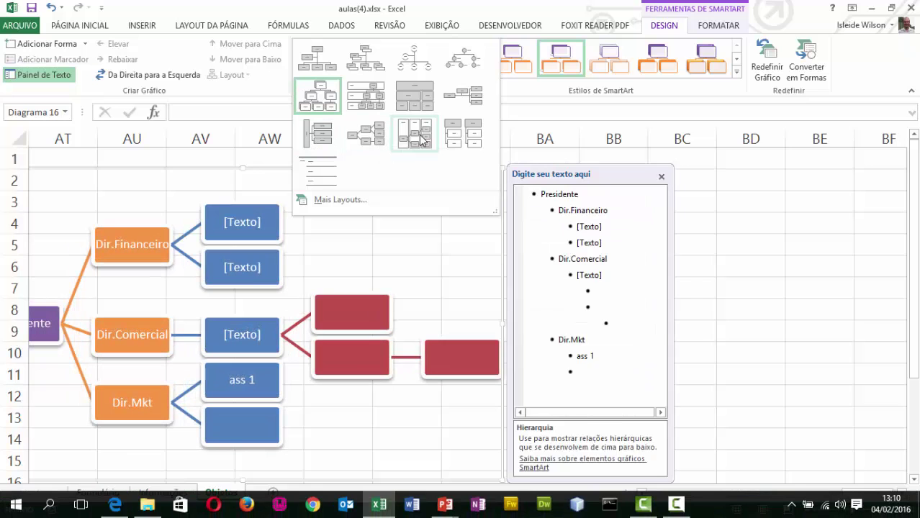
pyautogui.click(113, 504)
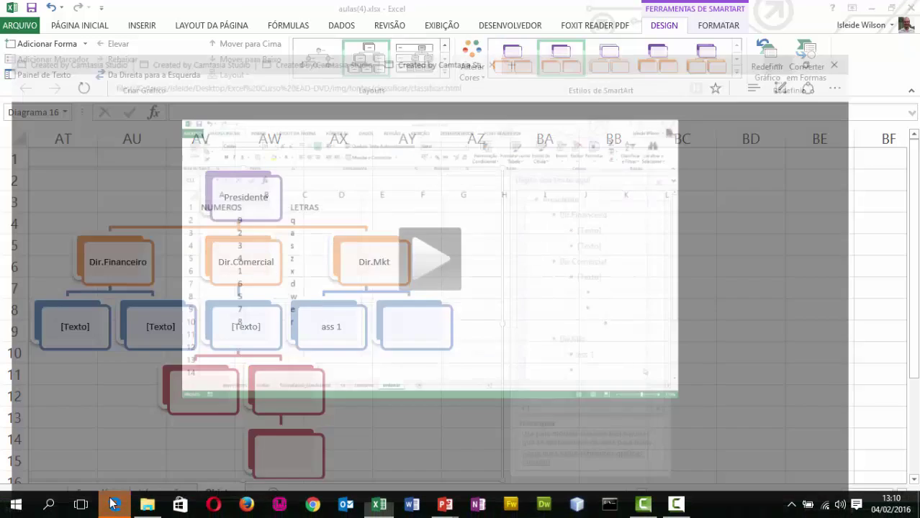
pyautogui.click(113, 504)
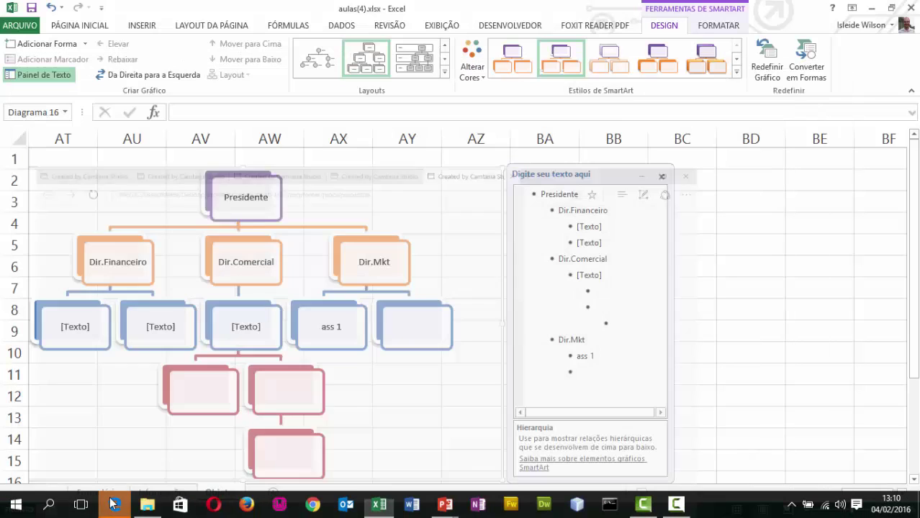
pyautogui.click(444, 72)
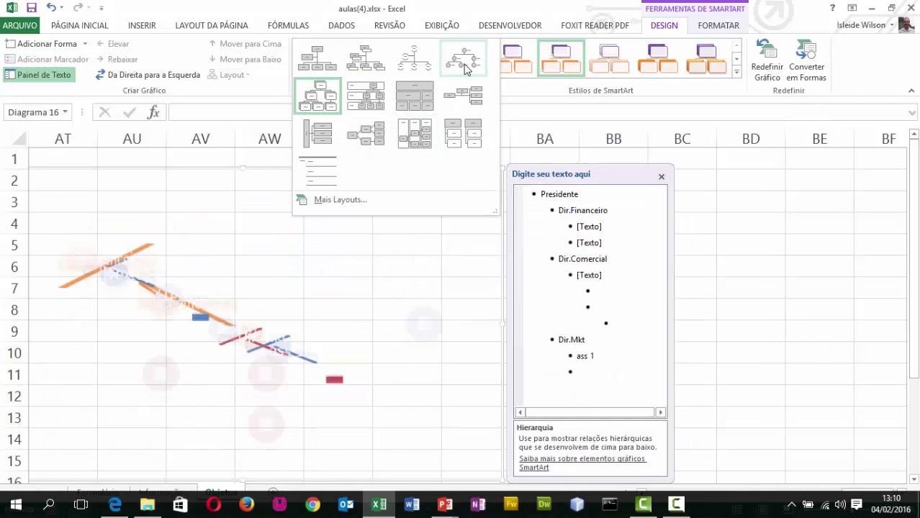
# - Switch the org chart to Hierarquia de Imagens em Círculos and put bob-esponja.jpg in Presidente
pyautogui.click(465, 68)
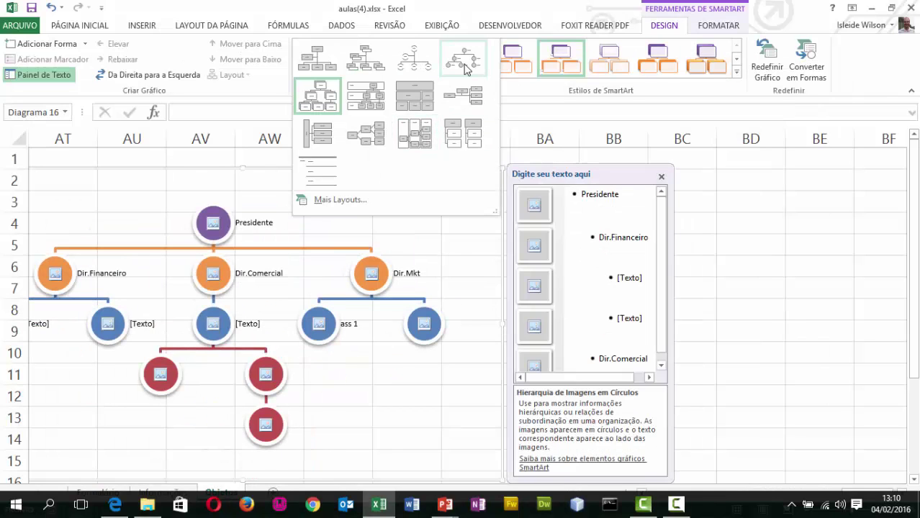
pyautogui.click(213, 225)
pyautogui.click(645, 395)
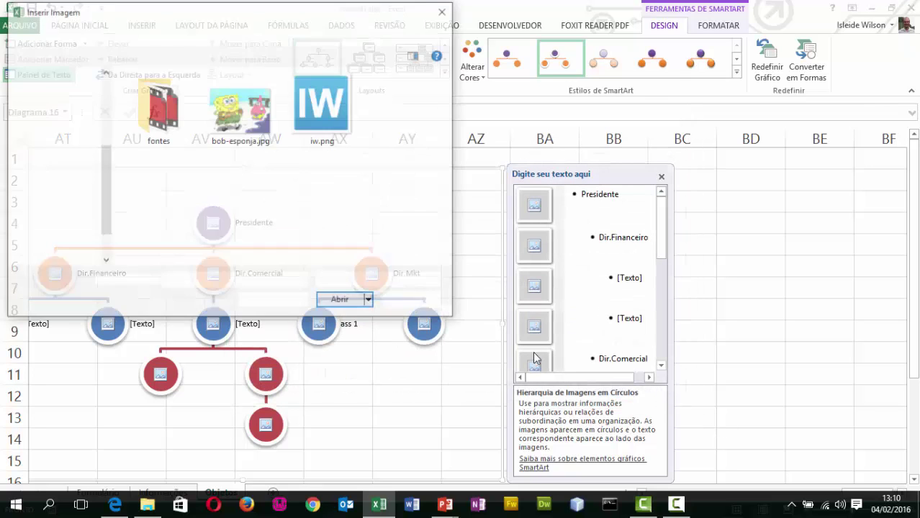
pyautogui.click(239, 141)
pyautogui.click(337, 303)
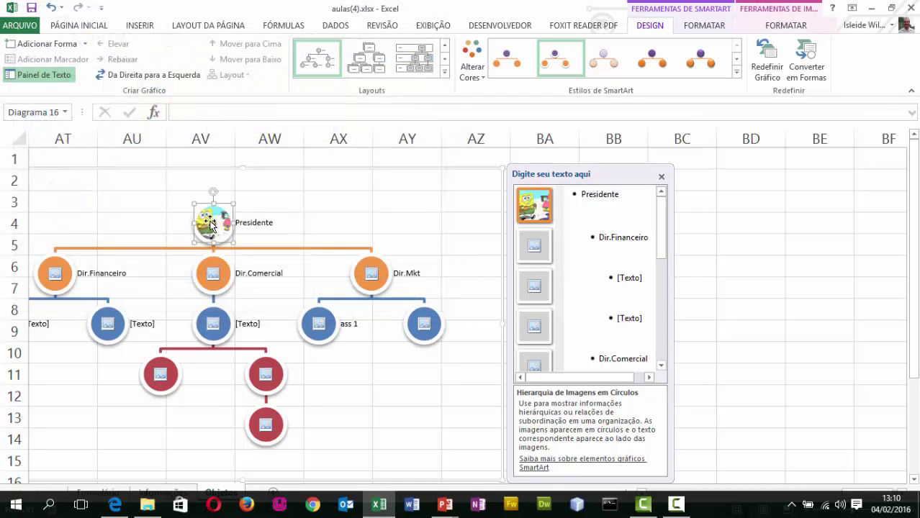
# - Insert the iw.png logo into the Dir.Comercial circle
pyautogui.click(216, 272)
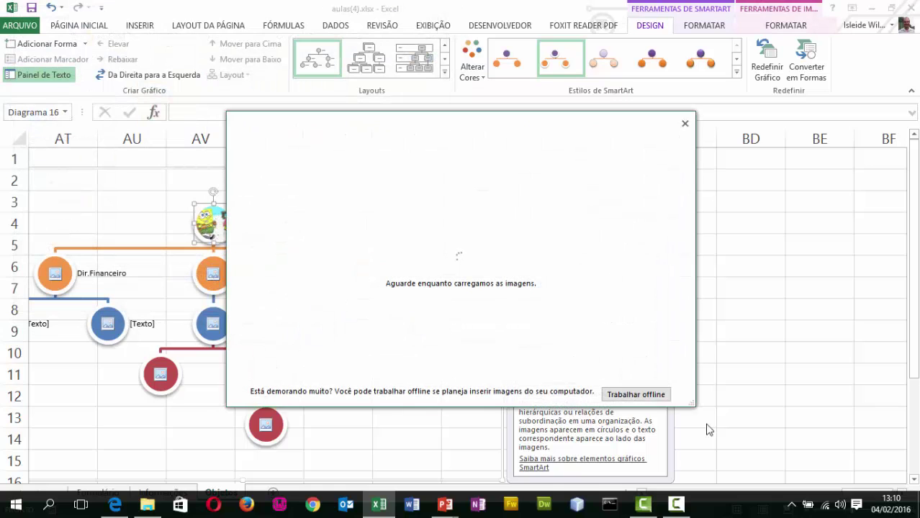
pyautogui.click(652, 394)
pyautogui.click(335, 133)
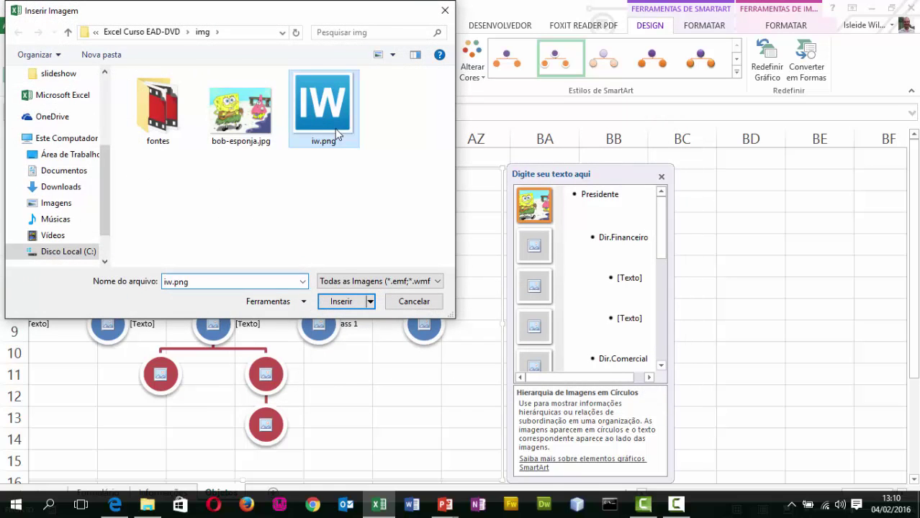
pyautogui.click(355, 295)
pyautogui.click(306, 258)
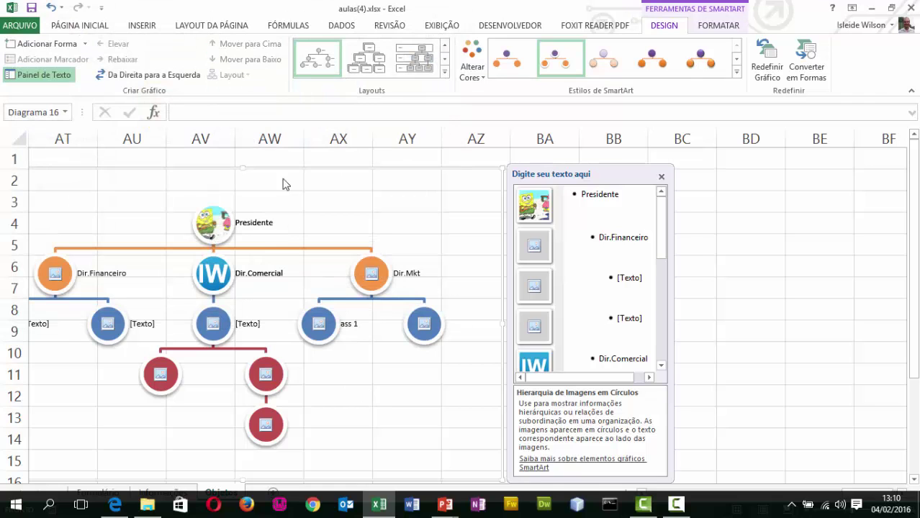
# - Move the org chart to the right and select cell BC12 beside it for the next diagram
pyautogui.moveTo(317, 170); pyautogui.dragTo(448, 169)
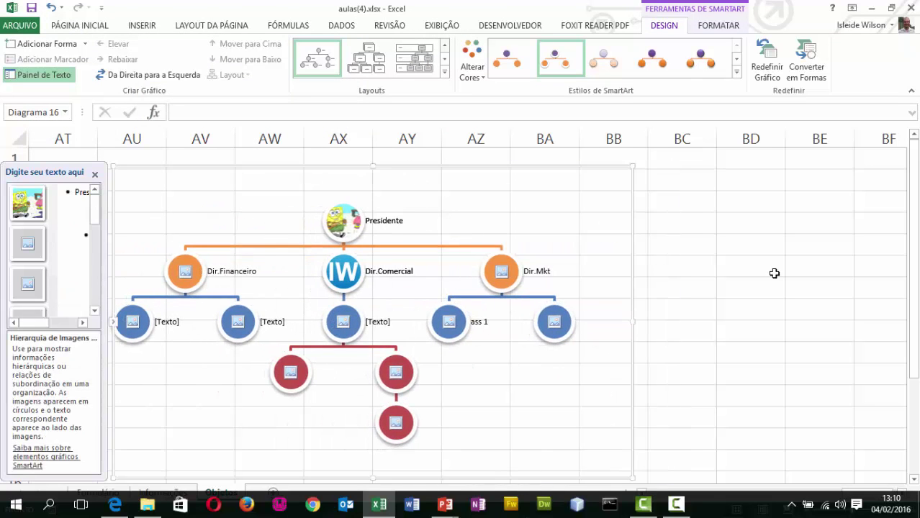
pyautogui.click(790, 233)
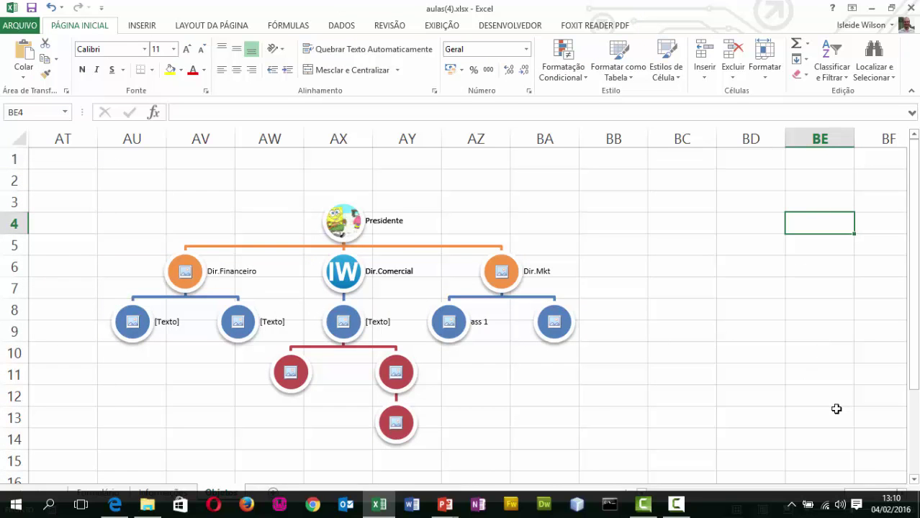
pyautogui.click(740, 347)
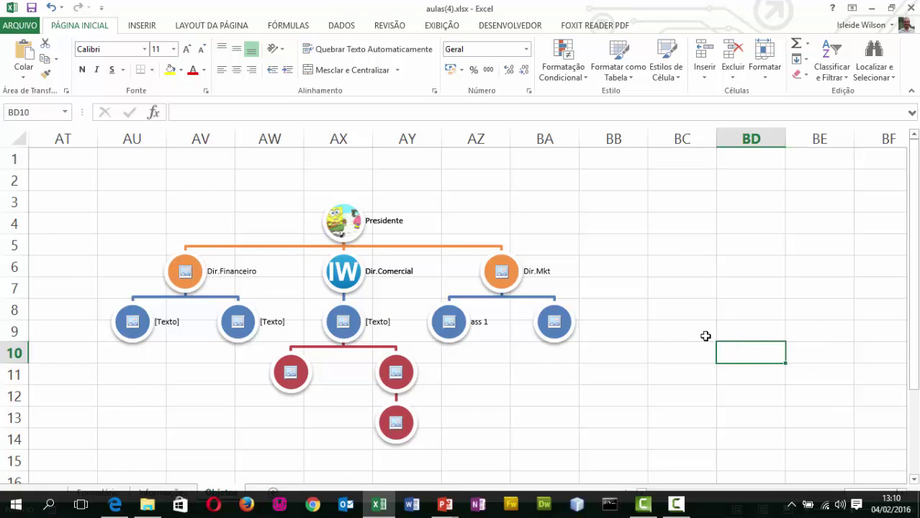
pyautogui.scroll(-4, 736, 242)
pyautogui.scroll(3, 734, 242)
pyautogui.scroll(1, 714, 308)
pyautogui.click(694, 395)
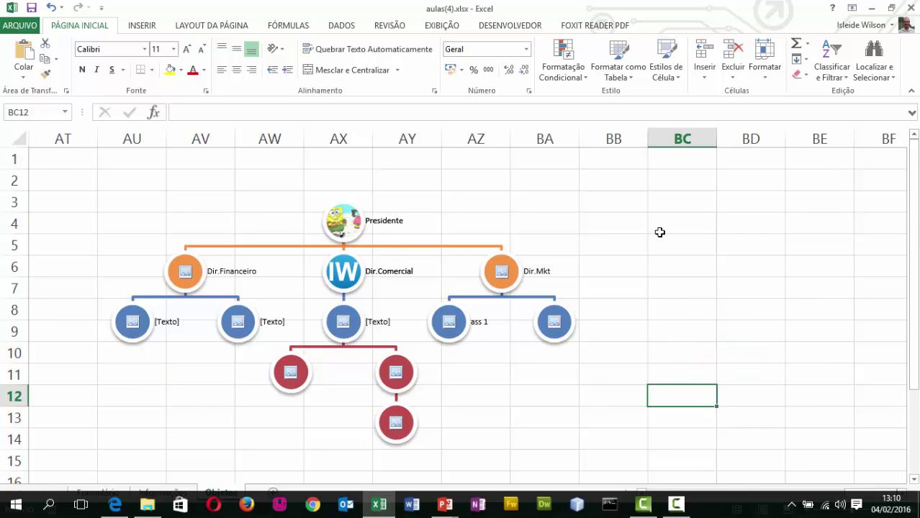
pyautogui.scroll(-1, 647, 234)
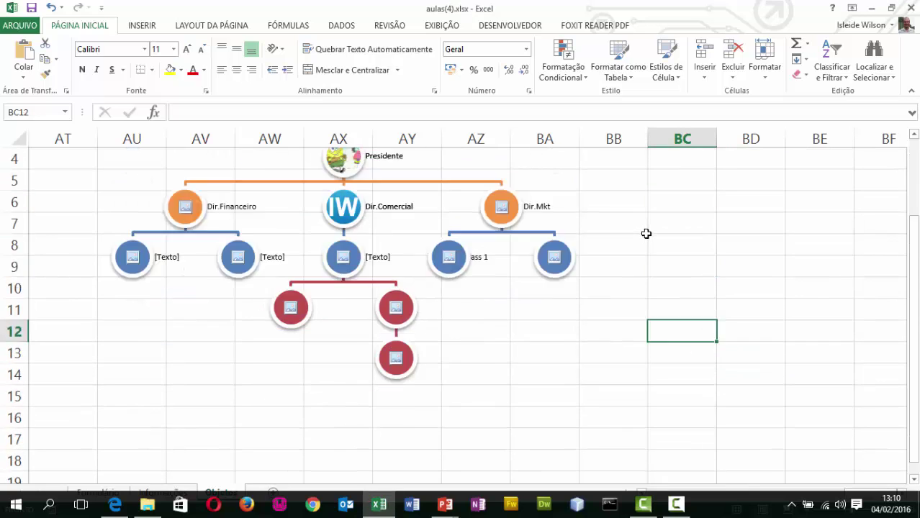
pyautogui.scroll(1, 647, 233)
pyautogui.click(141, 25)
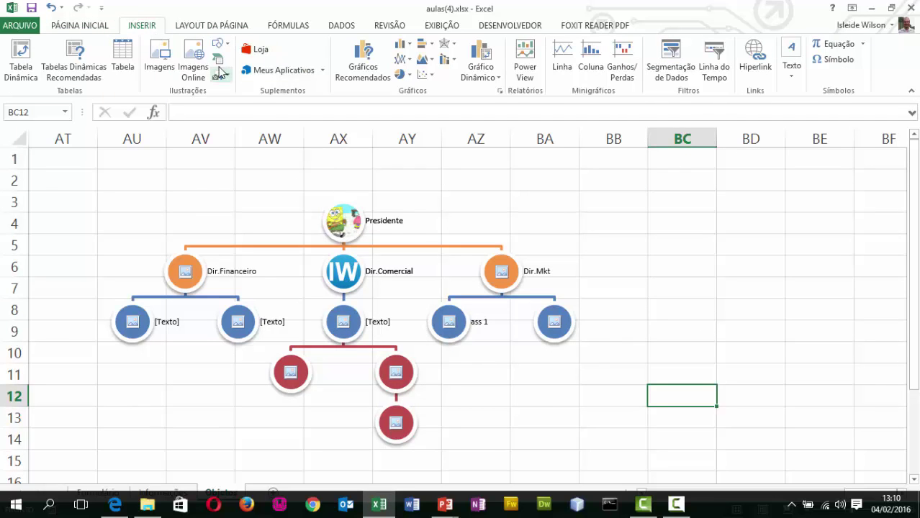
# - Insert a Matriz de Ciclo SmartArt from the Cycle category
pyautogui.click(218, 59)
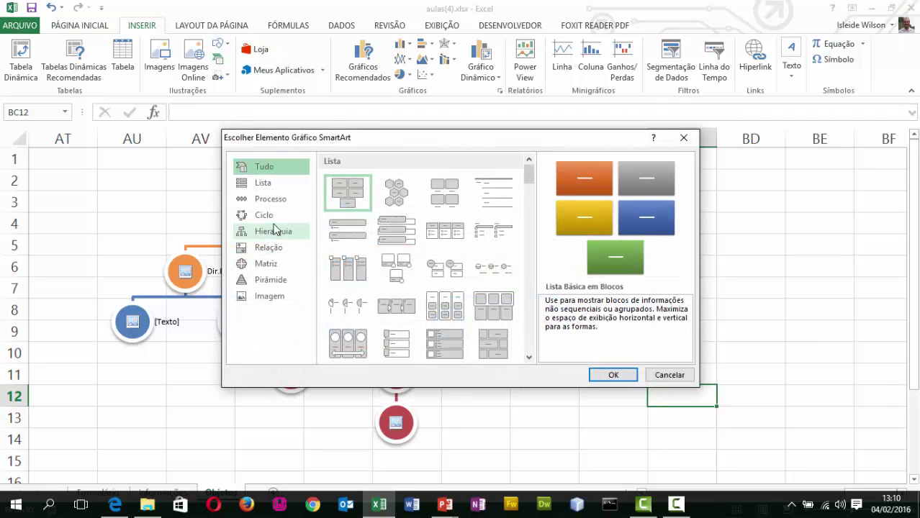
pyautogui.click(264, 215)
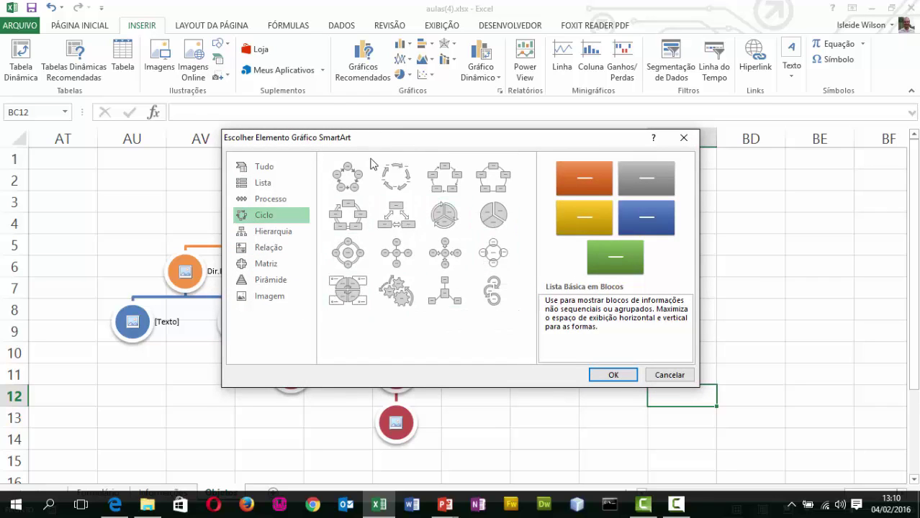
pyautogui.click(348, 290)
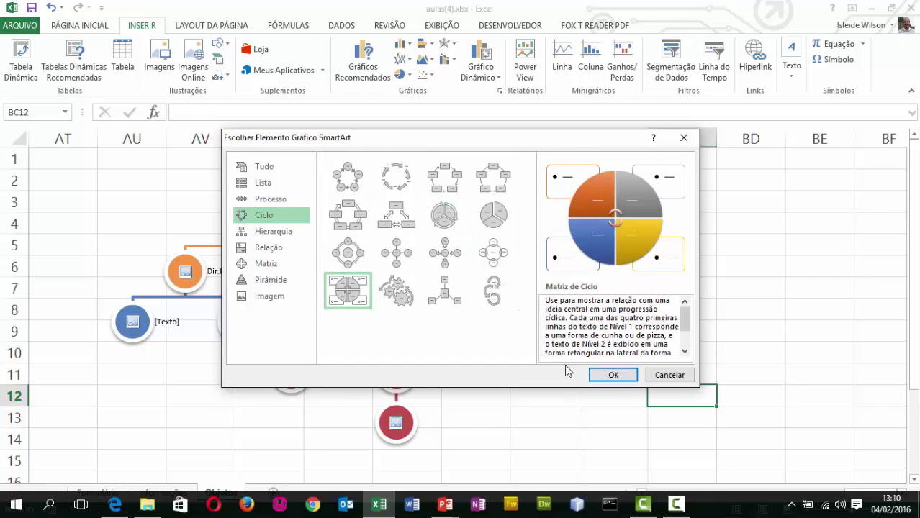
pyautogui.click(613, 375)
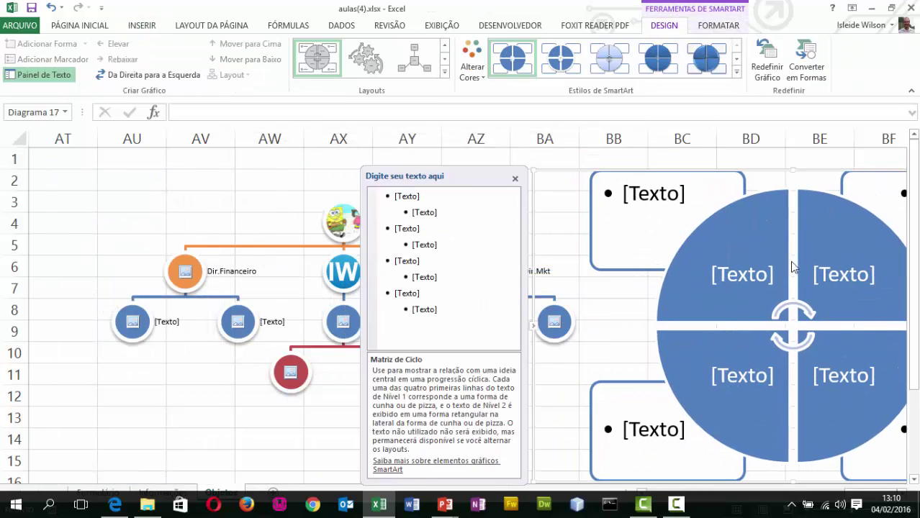
# - Shrink the cycle matrix and move it up and right beside the org chart
pyautogui.click(132, 292)
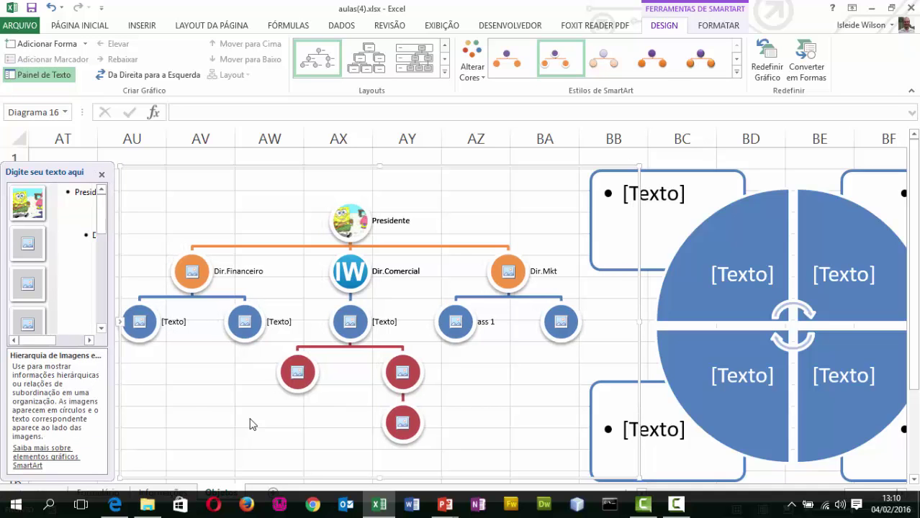
pyautogui.click(439, 154)
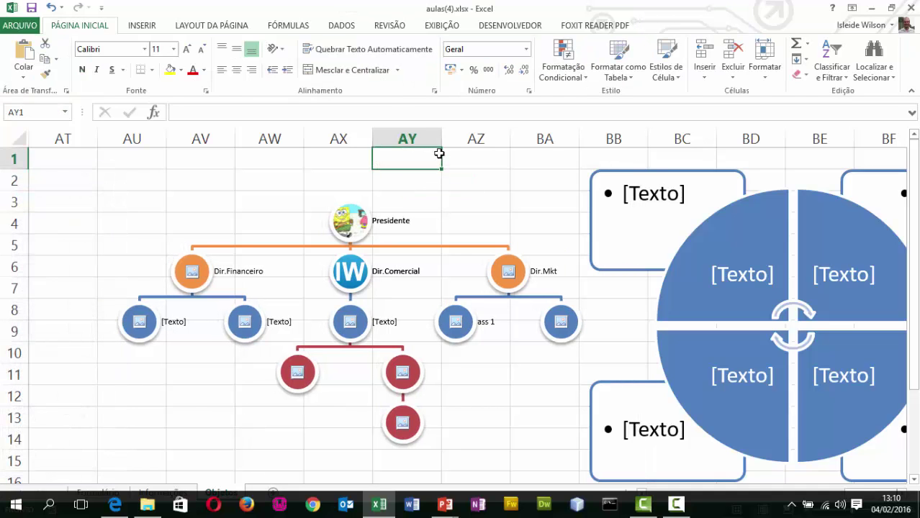
pyautogui.press('Right')
pyautogui.press('Right')
pyautogui.press('Right')
pyautogui.press('Right')
pyautogui.press('Right')
pyautogui.press('Right')
pyautogui.press('Right')
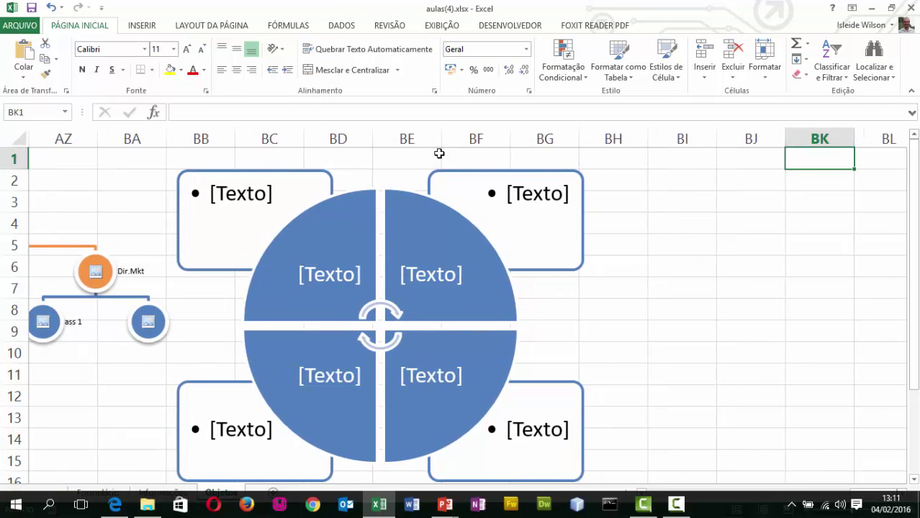
pyautogui.click(356, 180)
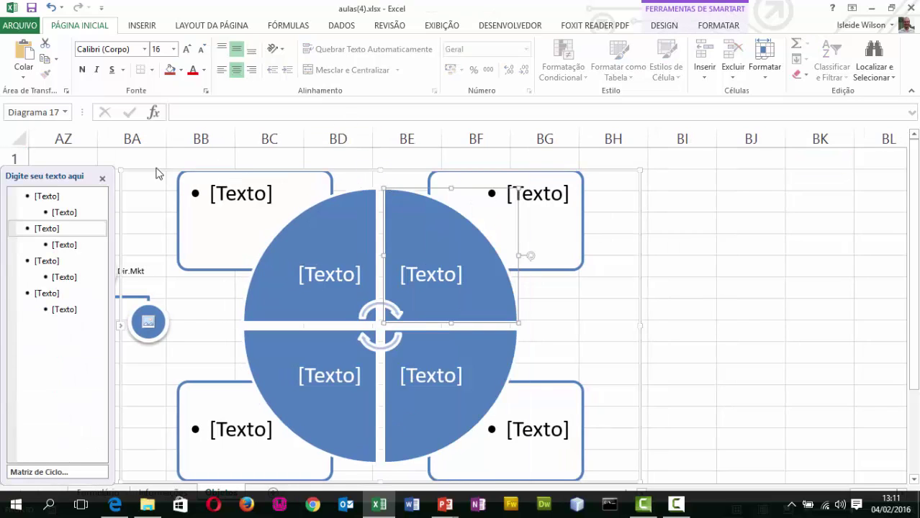
pyautogui.moveTo(119, 171); pyautogui.dragTo(299, 256)
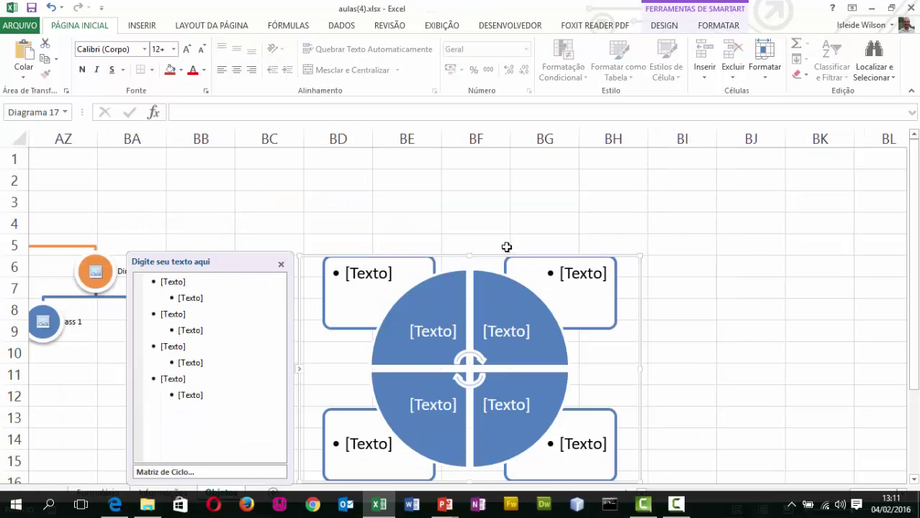
pyautogui.moveTo(504, 257); pyautogui.dragTo(544, 183)
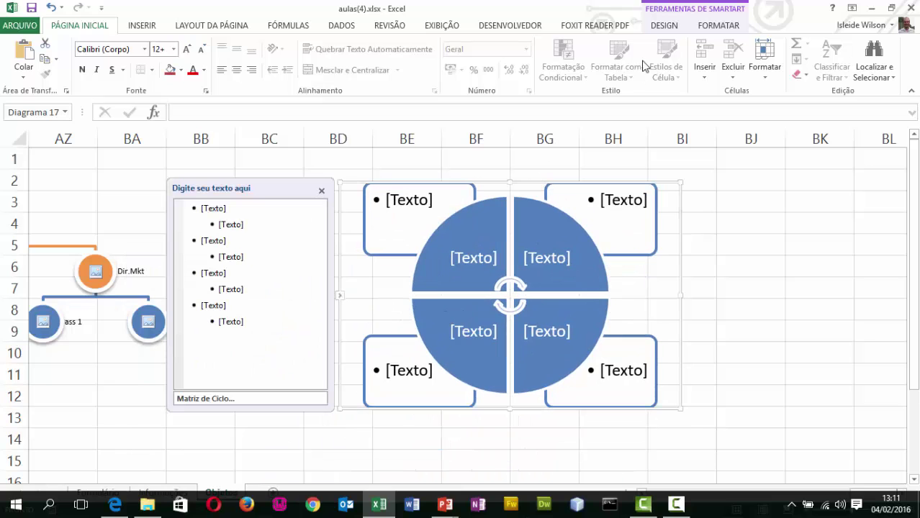
# - Apply the Colorido teal, green, orange and lime colours and a glossy 3D style
pyautogui.click(673, 26)
pyautogui.click(472, 63)
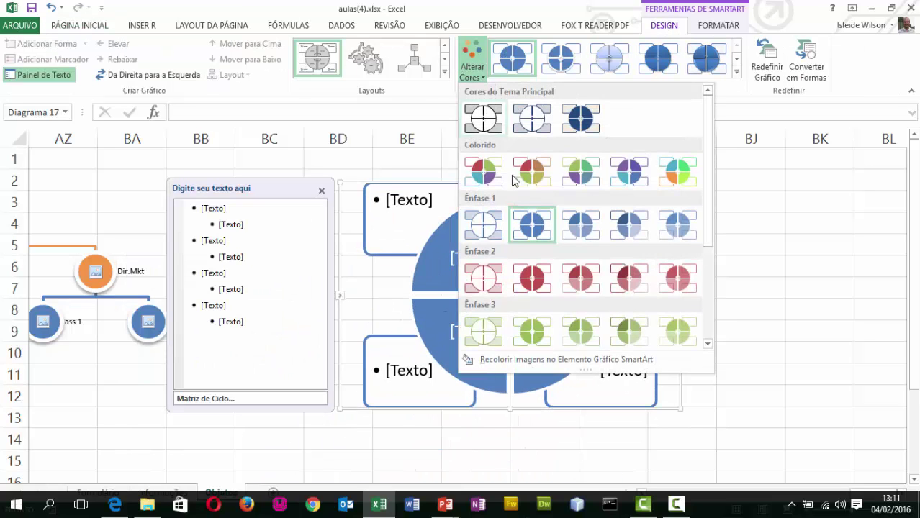
pyautogui.click(671, 171)
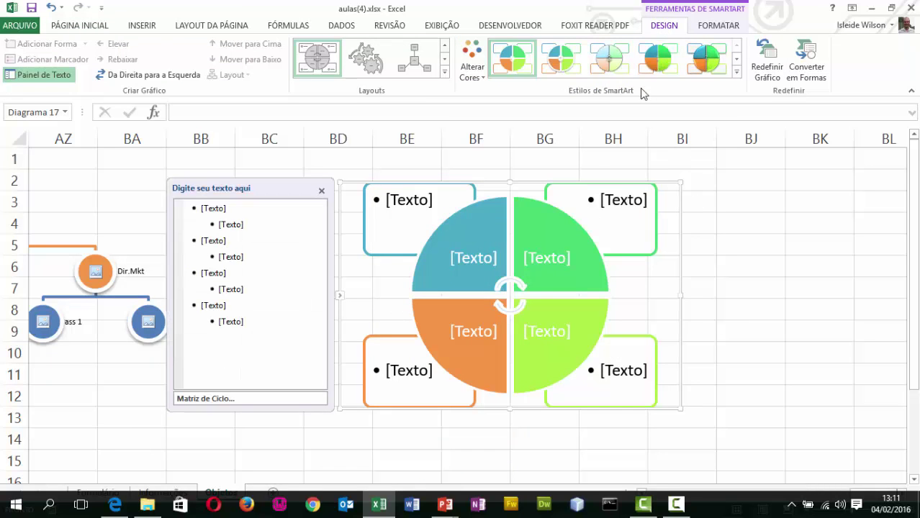
pyautogui.click(652, 65)
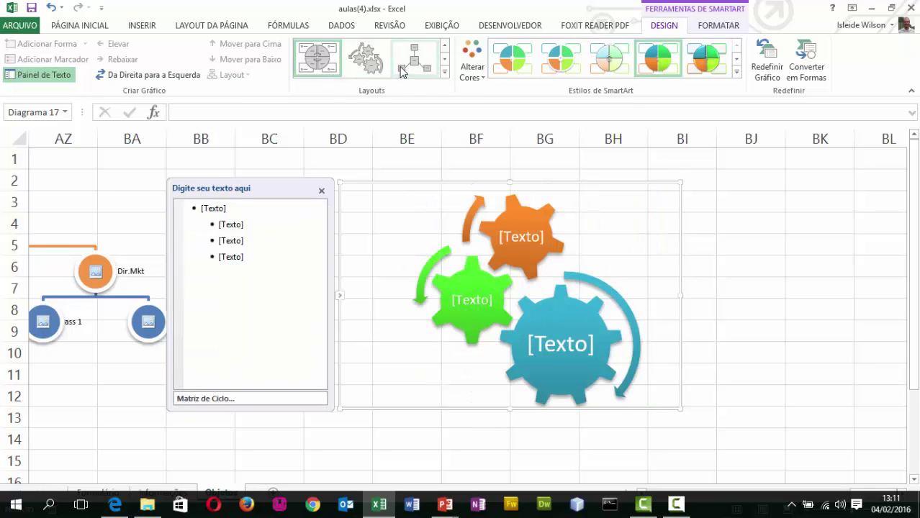
# - Preview the full layouts gallery without changing the layout, then select the org chart
pyautogui.click(444, 72)
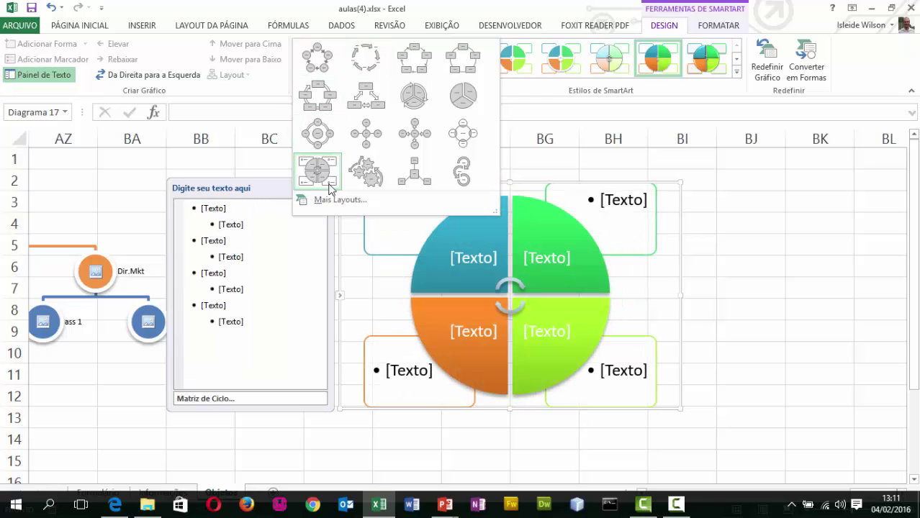
pyautogui.click(44, 153)
pyautogui.click(117, 200)
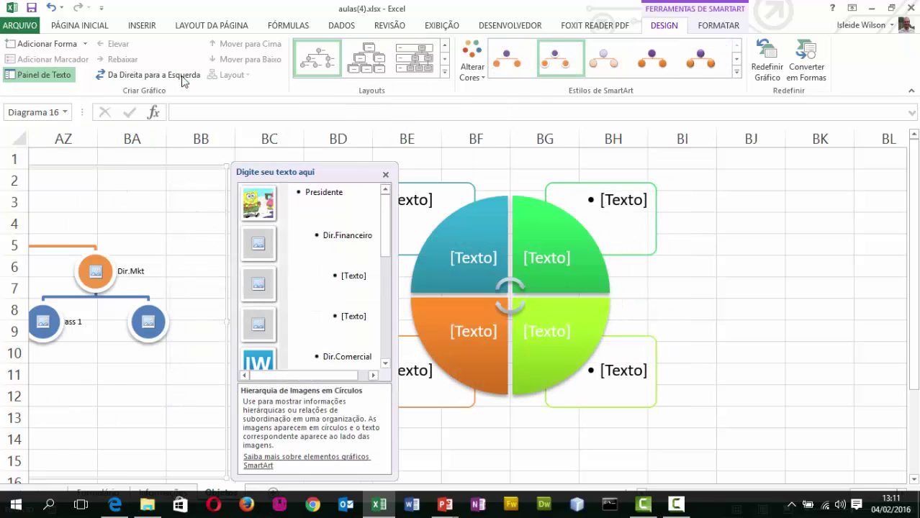
pyautogui.click(78, 26)
# - Open the SmartArt chooser and browse the List, Process and Cycle categories
pyautogui.click(154, 24)
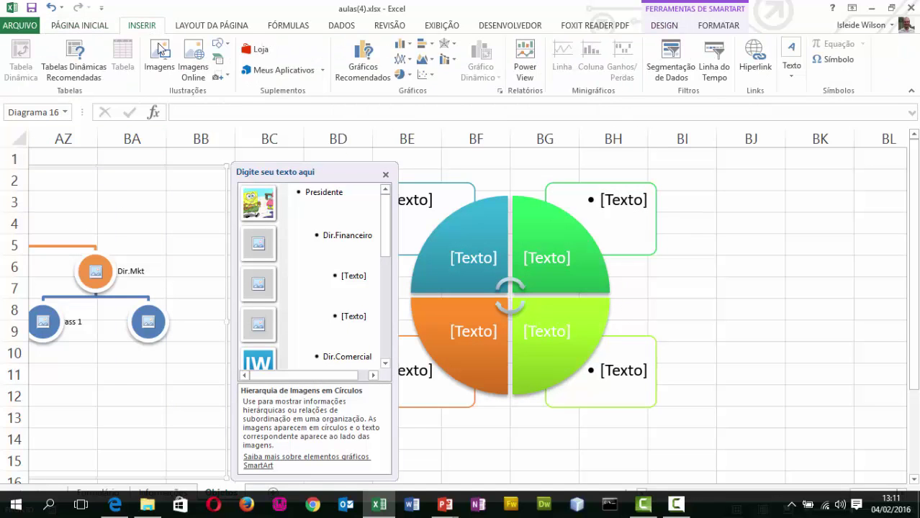
pyautogui.click(224, 61)
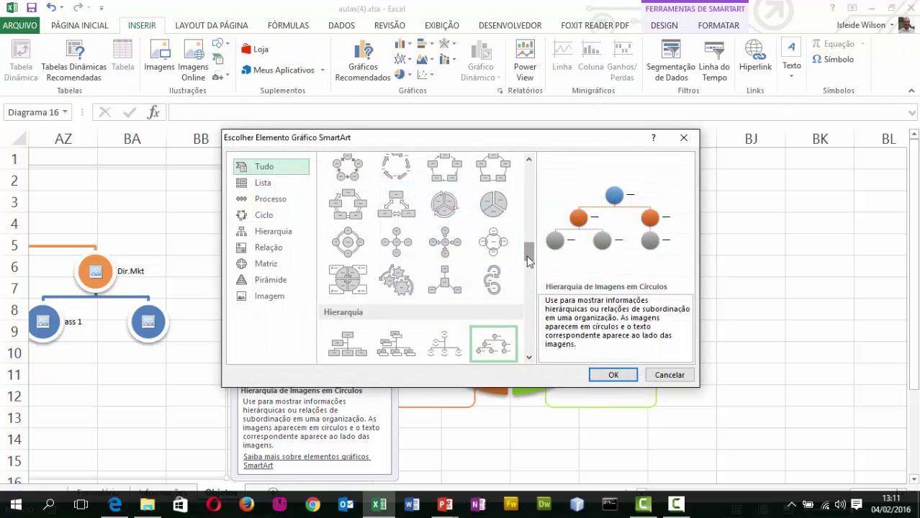
pyautogui.click(263, 183)
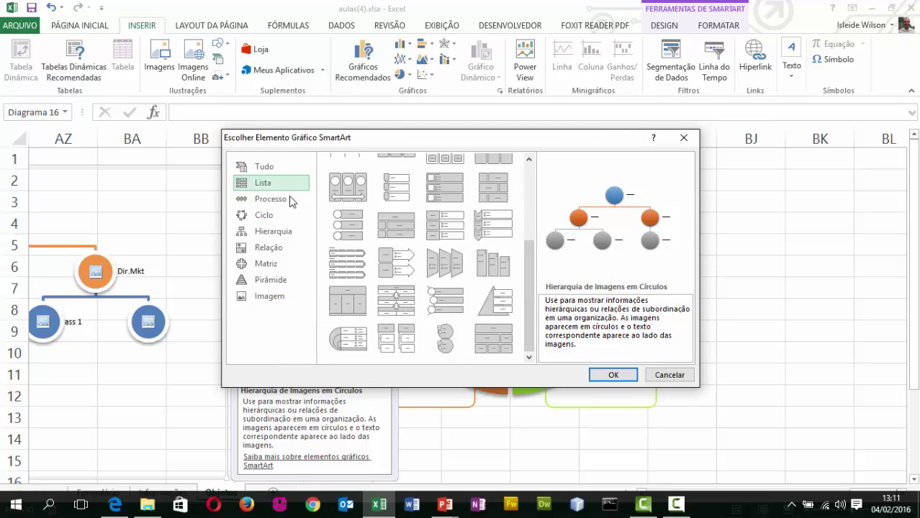
pyautogui.click(281, 204)
pyautogui.click(278, 216)
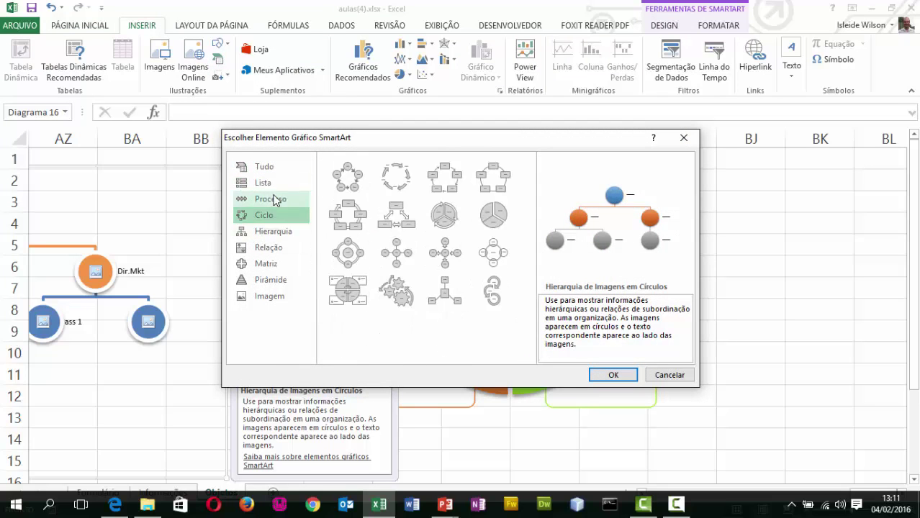
pyautogui.click(271, 199)
pyautogui.moveTo(528, 218); pyautogui.dragTo(524, 313)
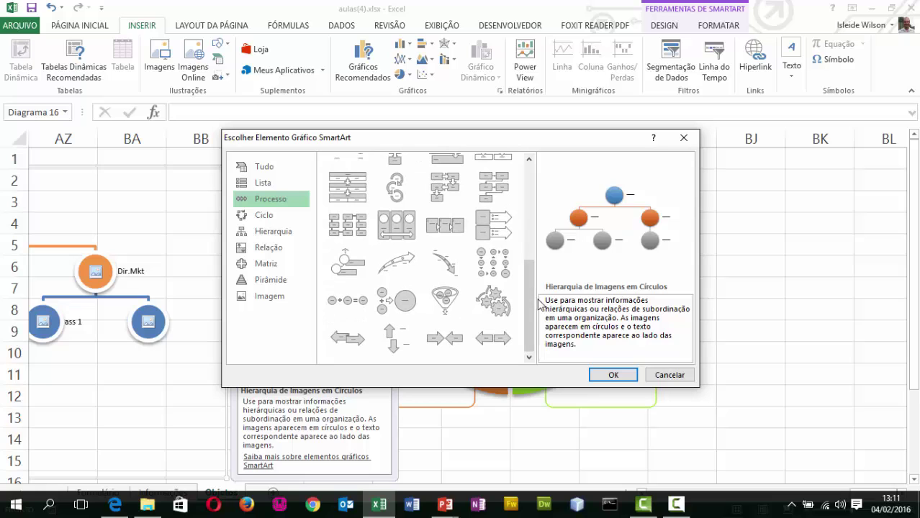
pyautogui.moveTo(525, 316); pyautogui.dragTo(530, 242)
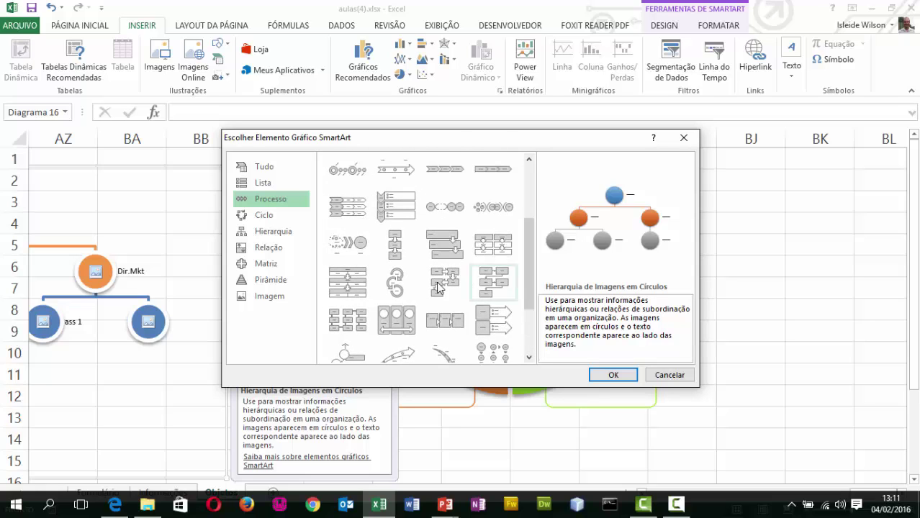
# - Insert the Pirâmide Básica layout from the Pirâmide category
pyautogui.click(258, 215)
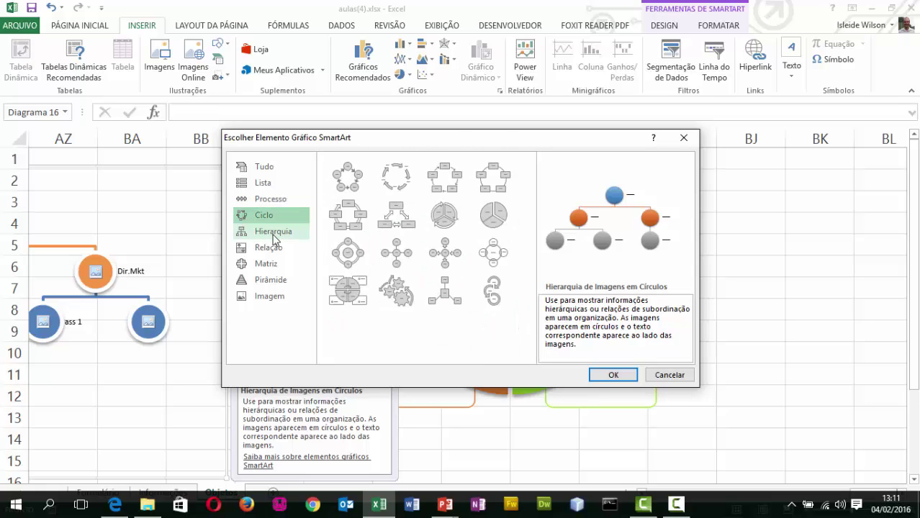
pyautogui.click(274, 233)
pyautogui.click(269, 248)
pyautogui.click(267, 264)
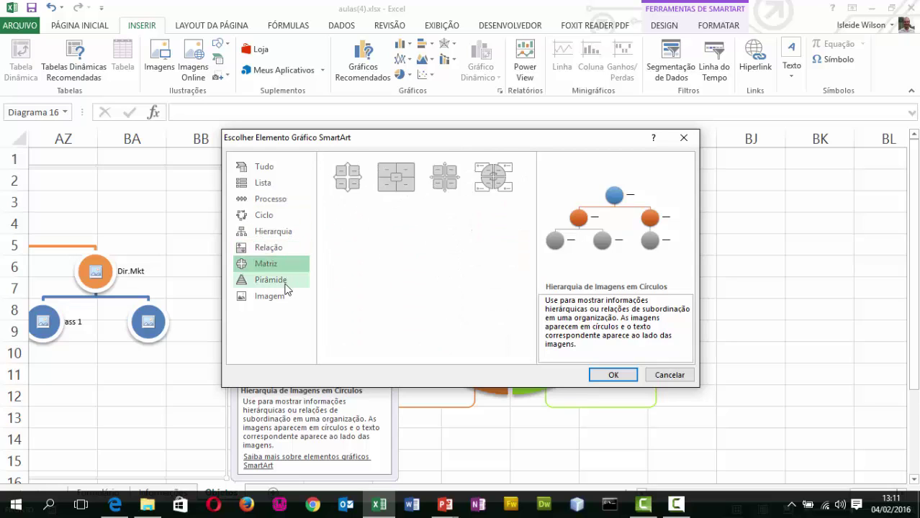
pyautogui.click(270, 280)
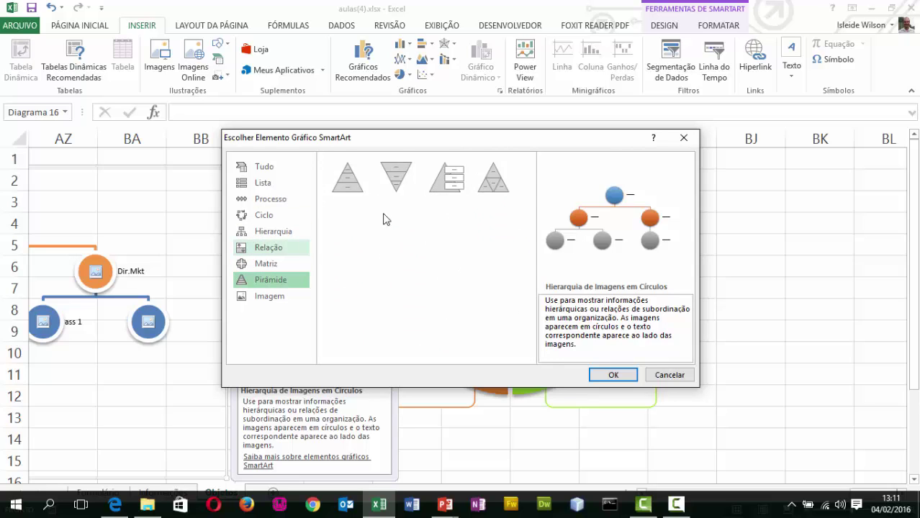
pyautogui.click(358, 174)
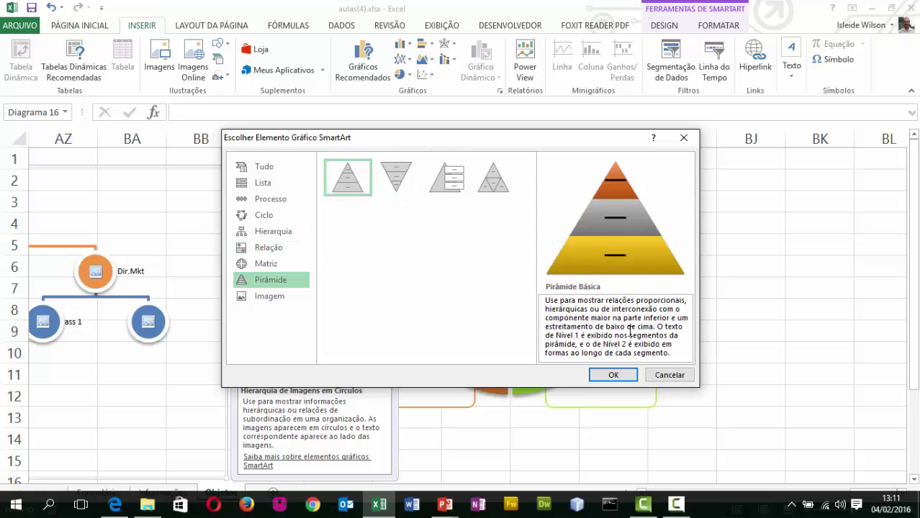
pyautogui.click(611, 374)
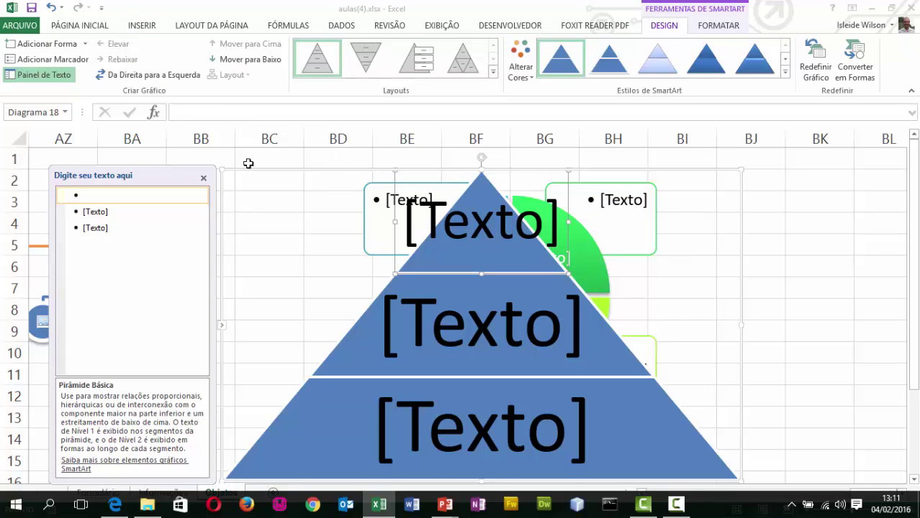
# - Shrink the pyramid, shift the cycle matrix left, and place the pyramid right beside it
pyautogui.moveTo(220, 171); pyautogui.dragTo(464, 275)
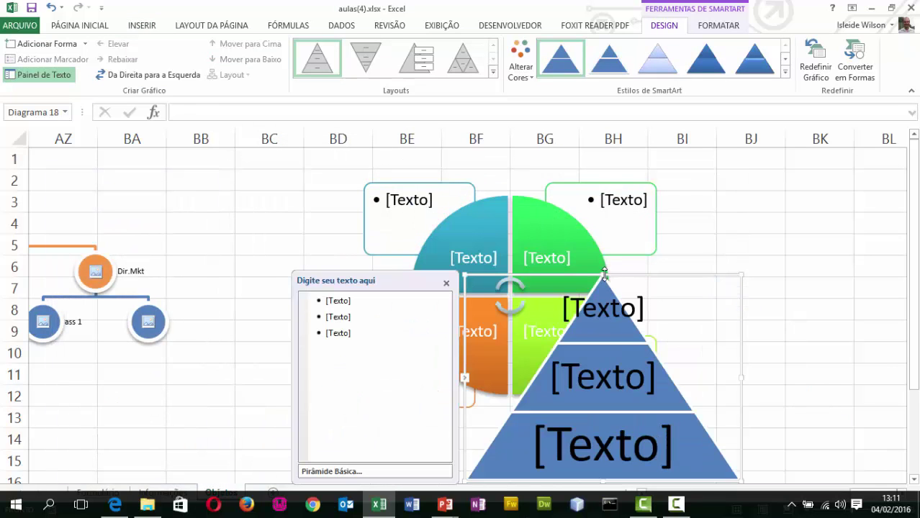
pyautogui.moveTo(617, 282); pyautogui.dragTo(814, 194)
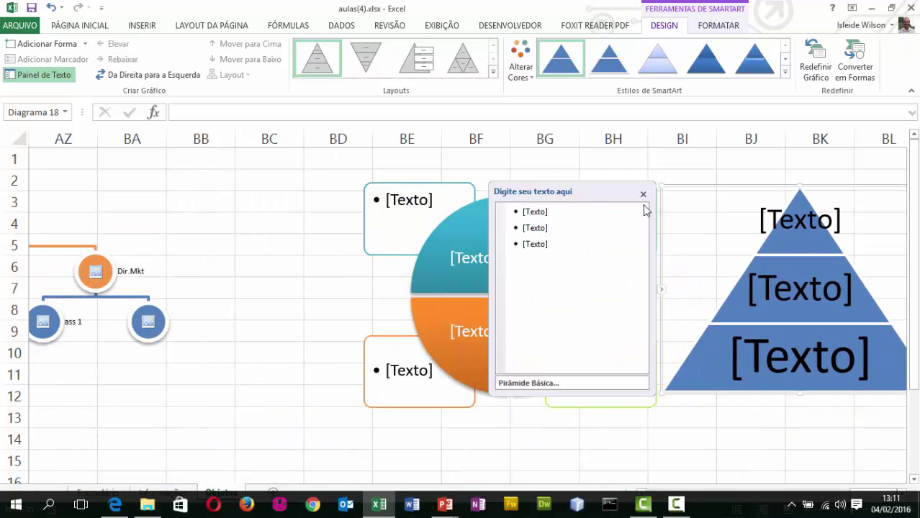
pyautogui.click(443, 181)
pyautogui.click(422, 181)
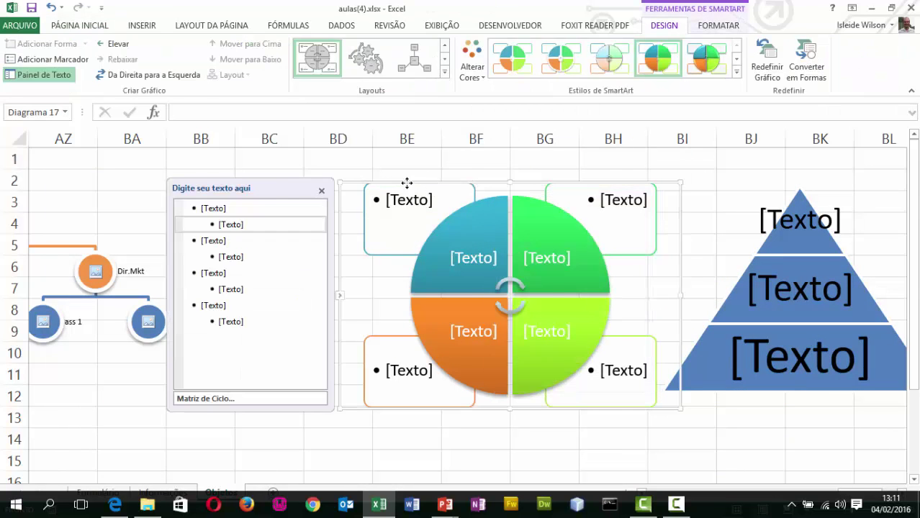
pyautogui.moveTo(409, 181); pyautogui.dragTo(295, 176)
pyautogui.click(738, 276)
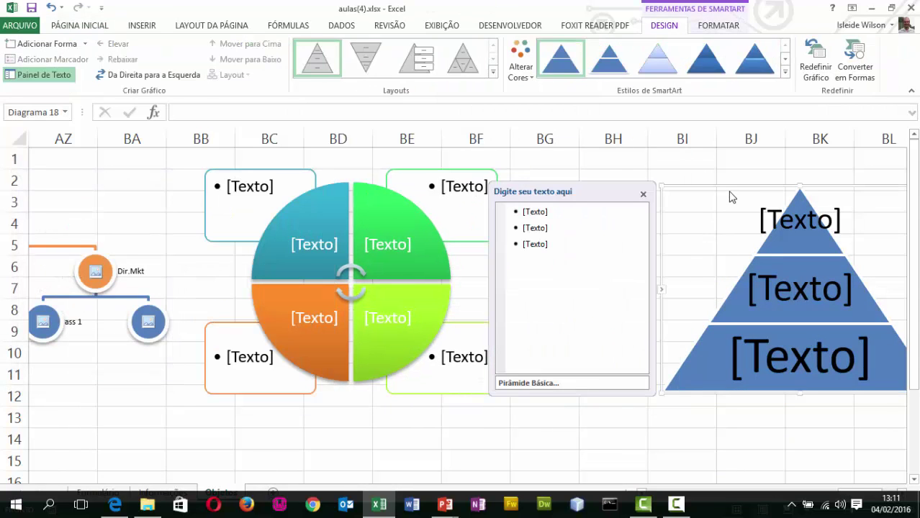
pyautogui.moveTo(718, 371); pyautogui.dragTo(628, 359)
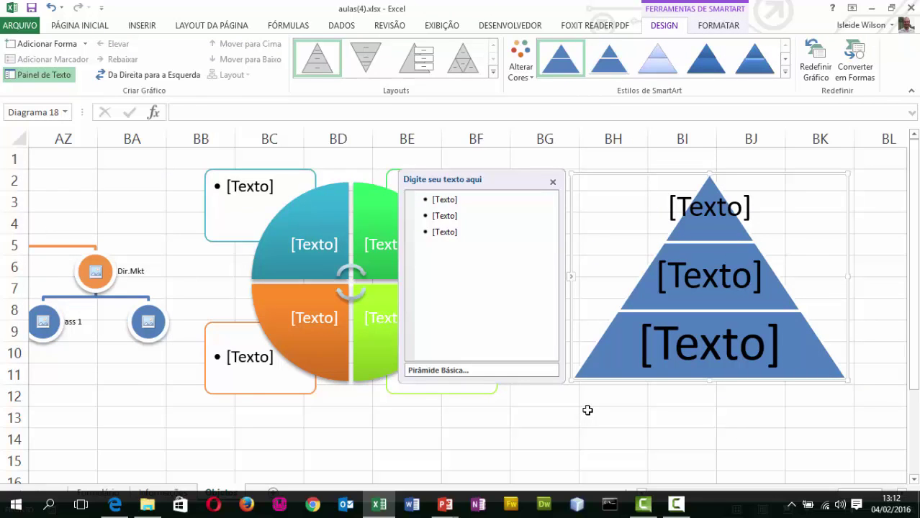
pyautogui.click(587, 411)
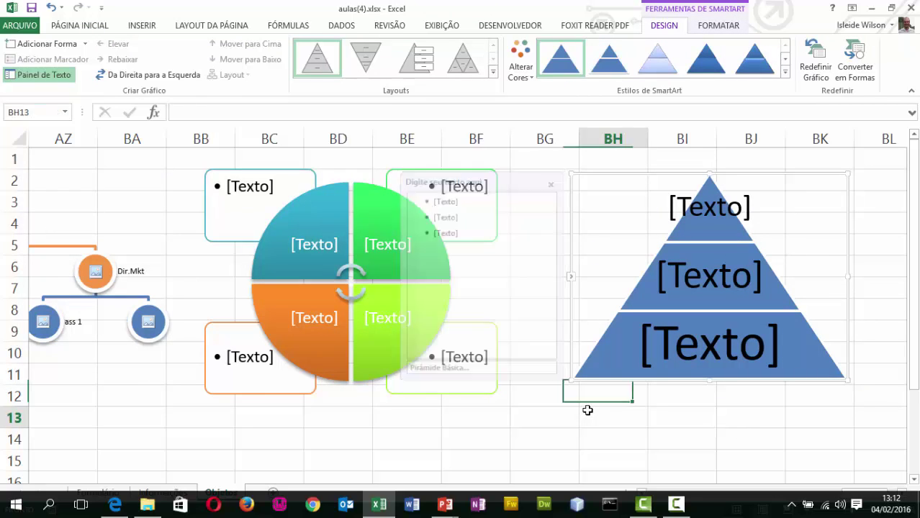
pyautogui.click(549, 454)
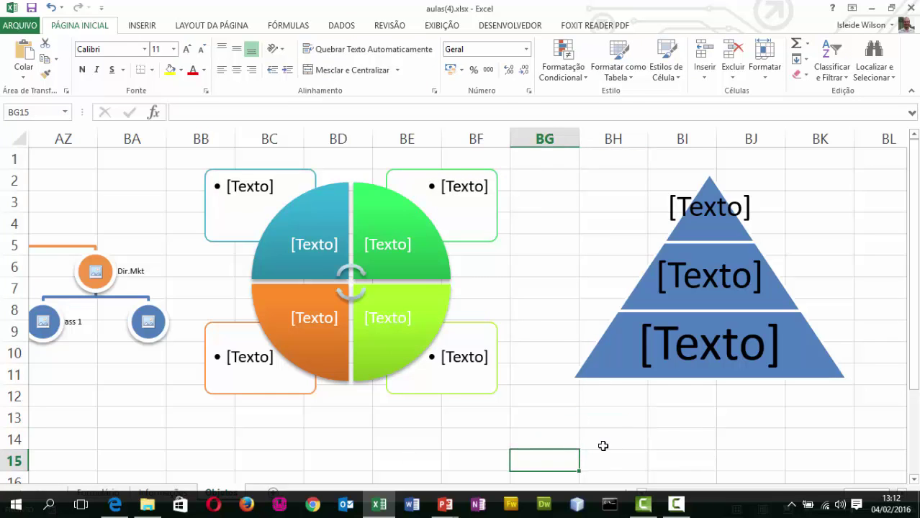
# - On the Formulário sheet, remove the stray B8 reference from the CPF PROCV formula
pyautogui.press('Left')
pyautogui.press('Left')
pyautogui.press('Left')
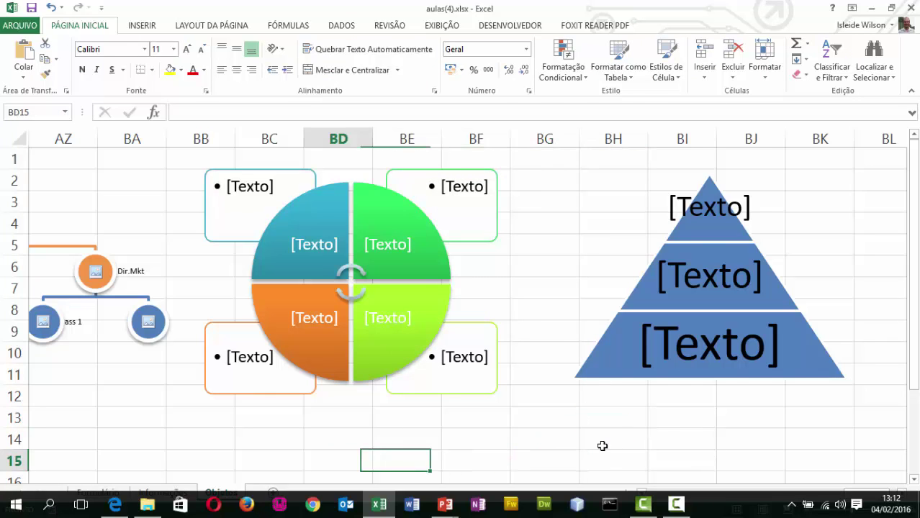
pyautogui.press('Left')
pyautogui.press('Left')
pyautogui.press('Left')
pyautogui.press('Left')
pyautogui.press('Left')
pyautogui.press('Left')
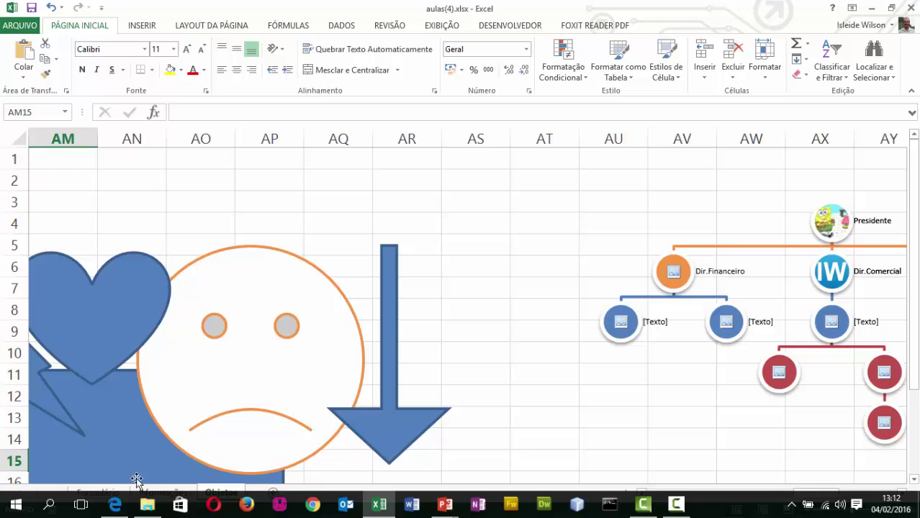
pyautogui.click(88, 492)
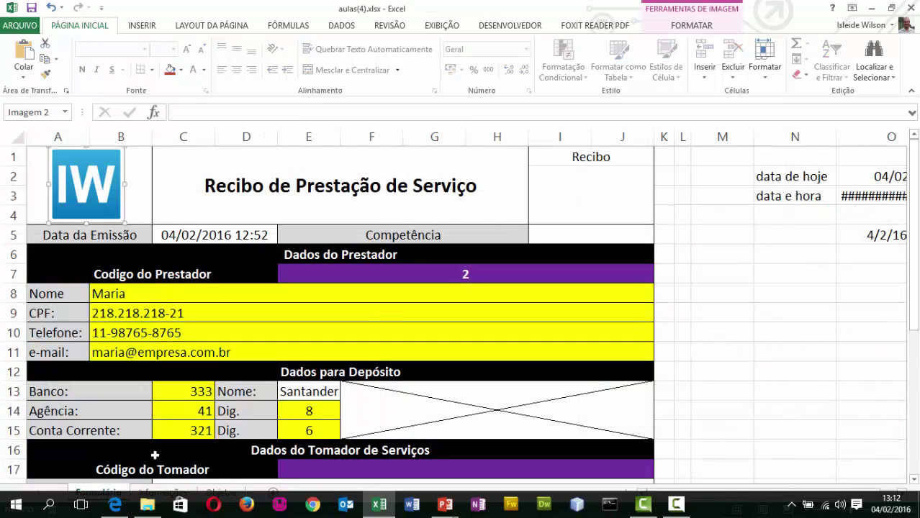
pyautogui.click(213, 306)
pyautogui.press('Down')
pyautogui.press('Down')
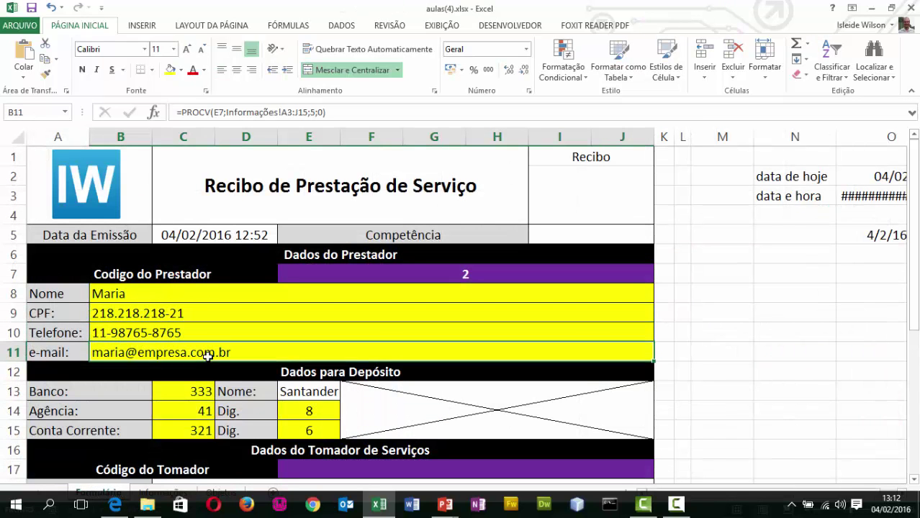
pyautogui.press('F2')
pyautogui.hotkey('shift', 'Return')
pyautogui.press('F2')
pyautogui.hotkey('shift', 'Return')
pyautogui.press('F2')
pyautogui.click(242, 293)
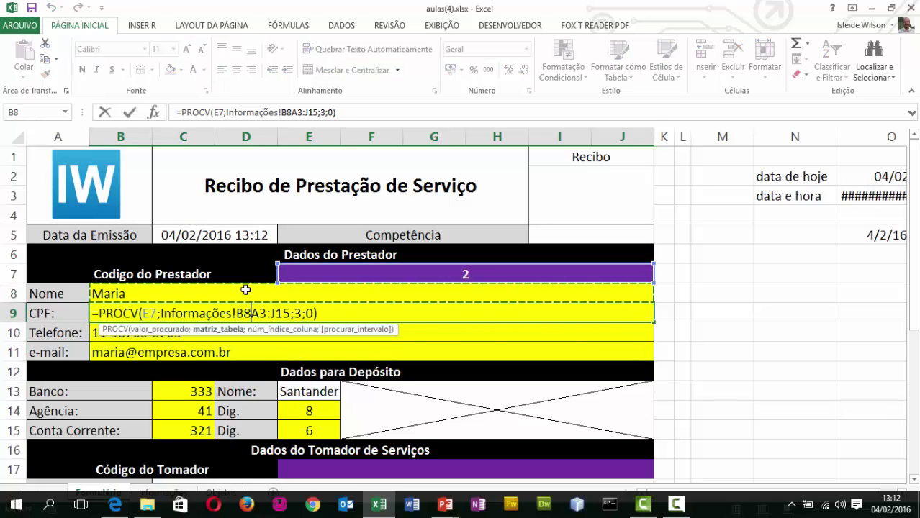
pyautogui.press('BackSpace')
pyautogui.press('BackSpace')
pyautogui.hotkey('ctrl', 'Return')
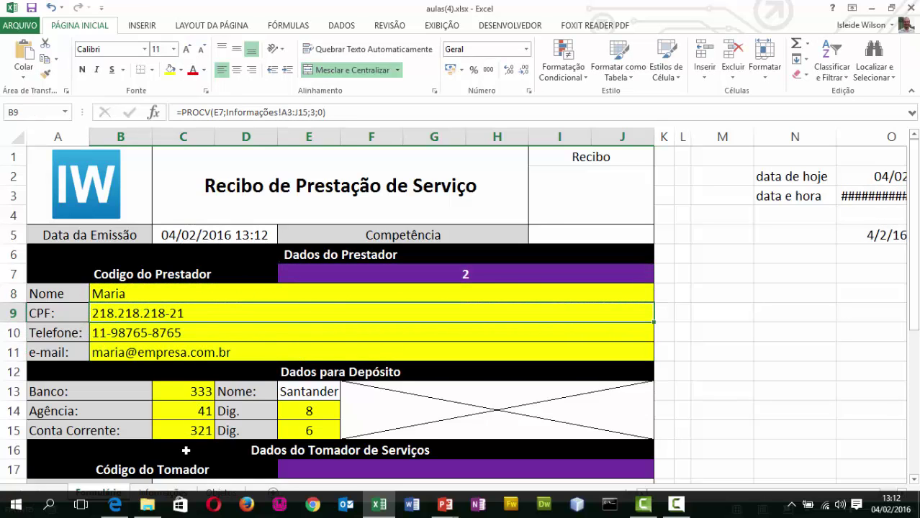
# - Check the Informações and Objetos sheets, then return to the Formulário receipt sheet
pyautogui.click(185, 491)
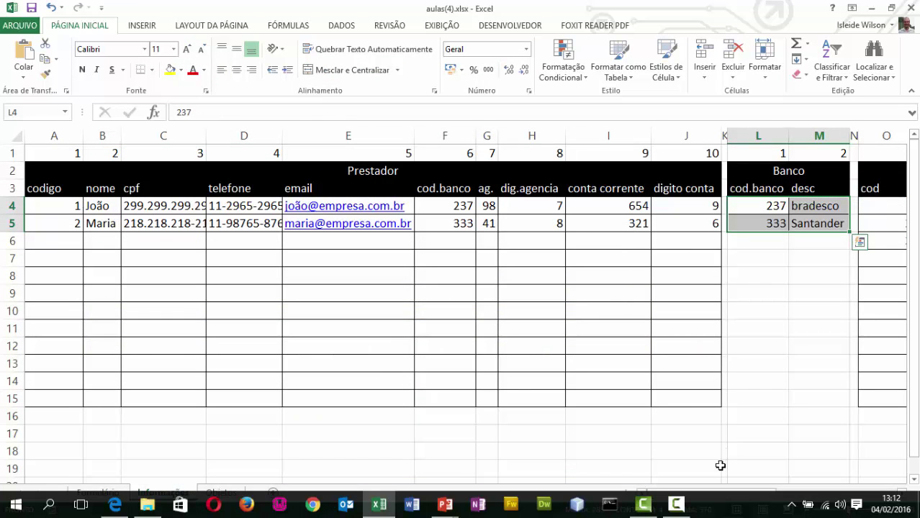
pyautogui.moveTo(716, 494); pyautogui.dragTo(631, 462)
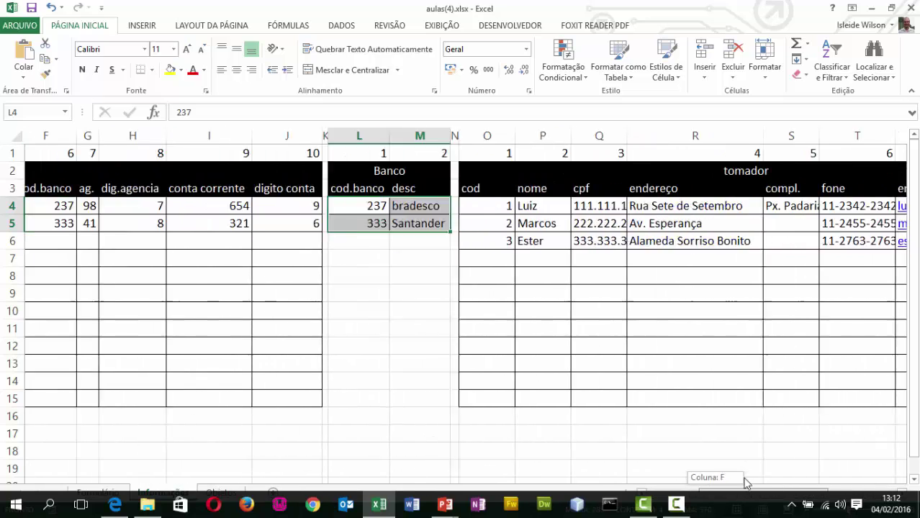
pyautogui.click(238, 492)
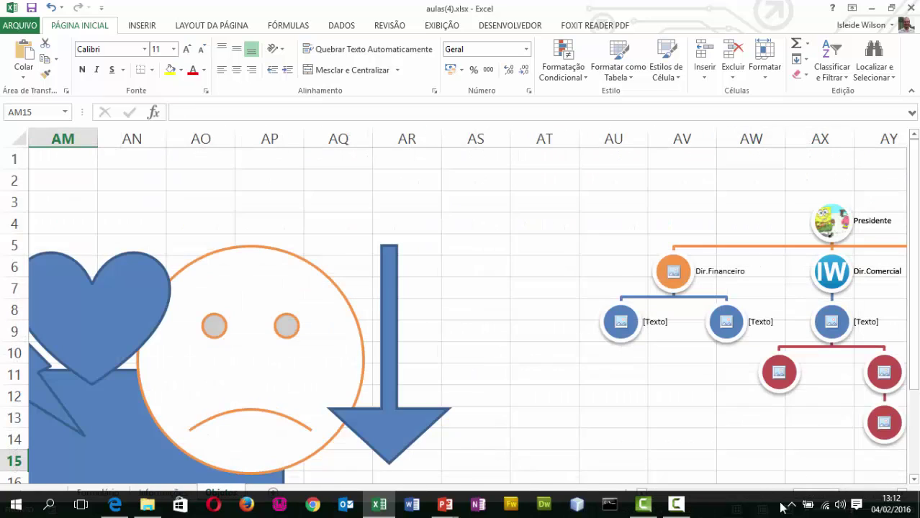
pyautogui.click(790, 460)
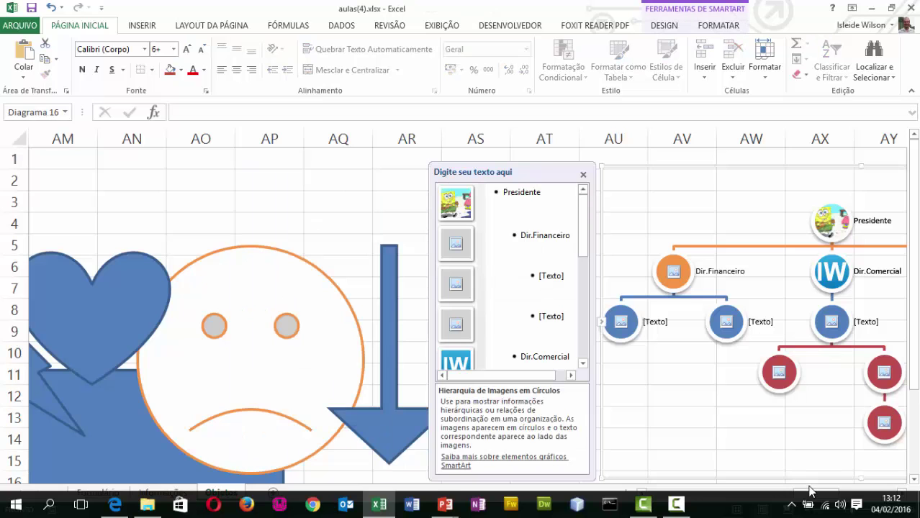
pyautogui.moveTo(813, 493); pyautogui.dragTo(664, 496)
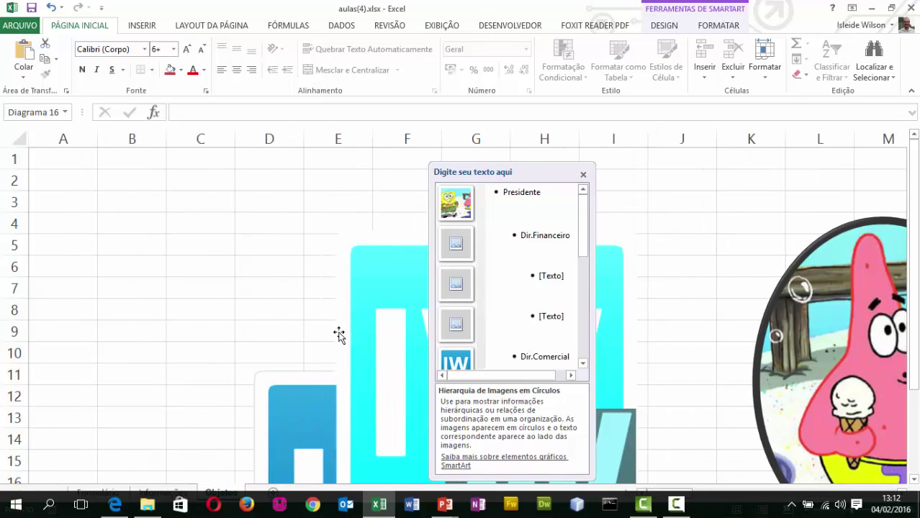
pyautogui.click(212, 231)
pyautogui.keyDown('ctrl'); pyautogui.scroll(-1, 217, 243); pyautogui.keyUp('ctrl')
pyautogui.keyDown('ctrl'); pyautogui.scroll(-1, 229, 258); pyautogui.keyUp('ctrl')
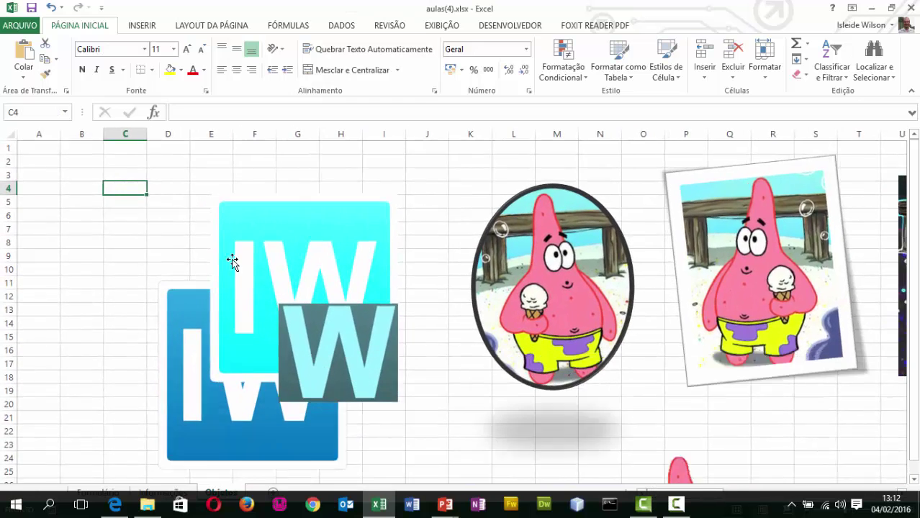
pyautogui.keyDown('ctrl'); pyautogui.scroll(-1, 346, 288); pyautogui.keyUp('ctrl')
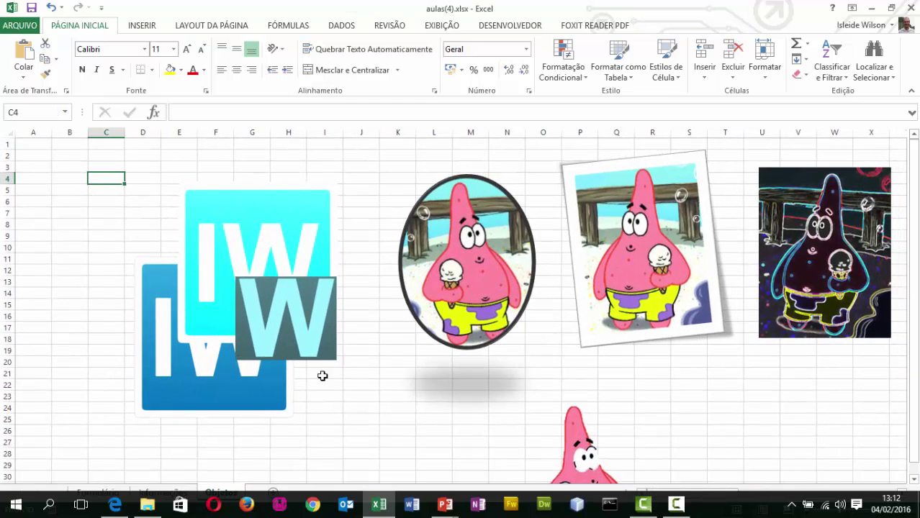
pyautogui.click(62, 290)
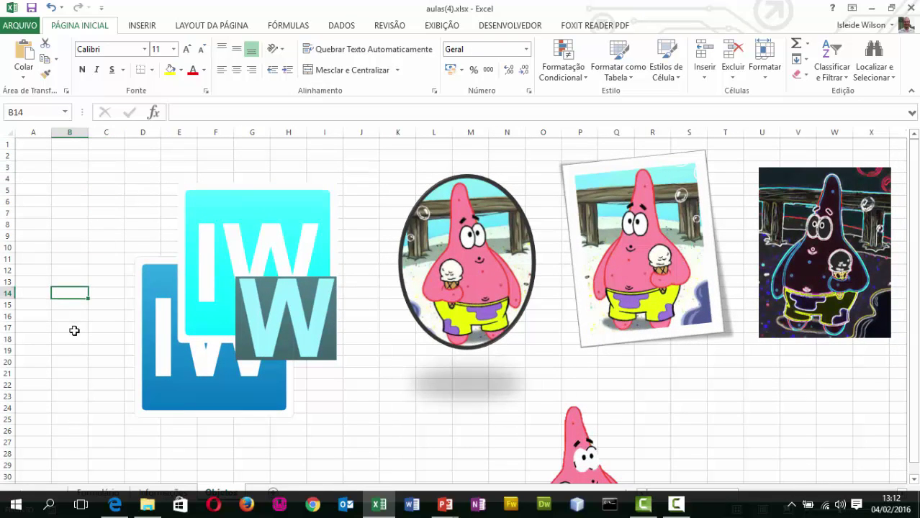
pyautogui.click(108, 493)
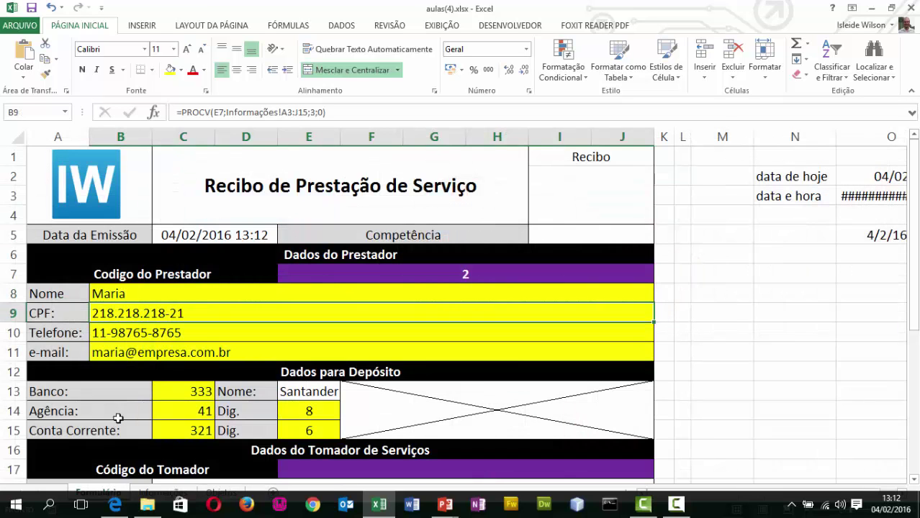